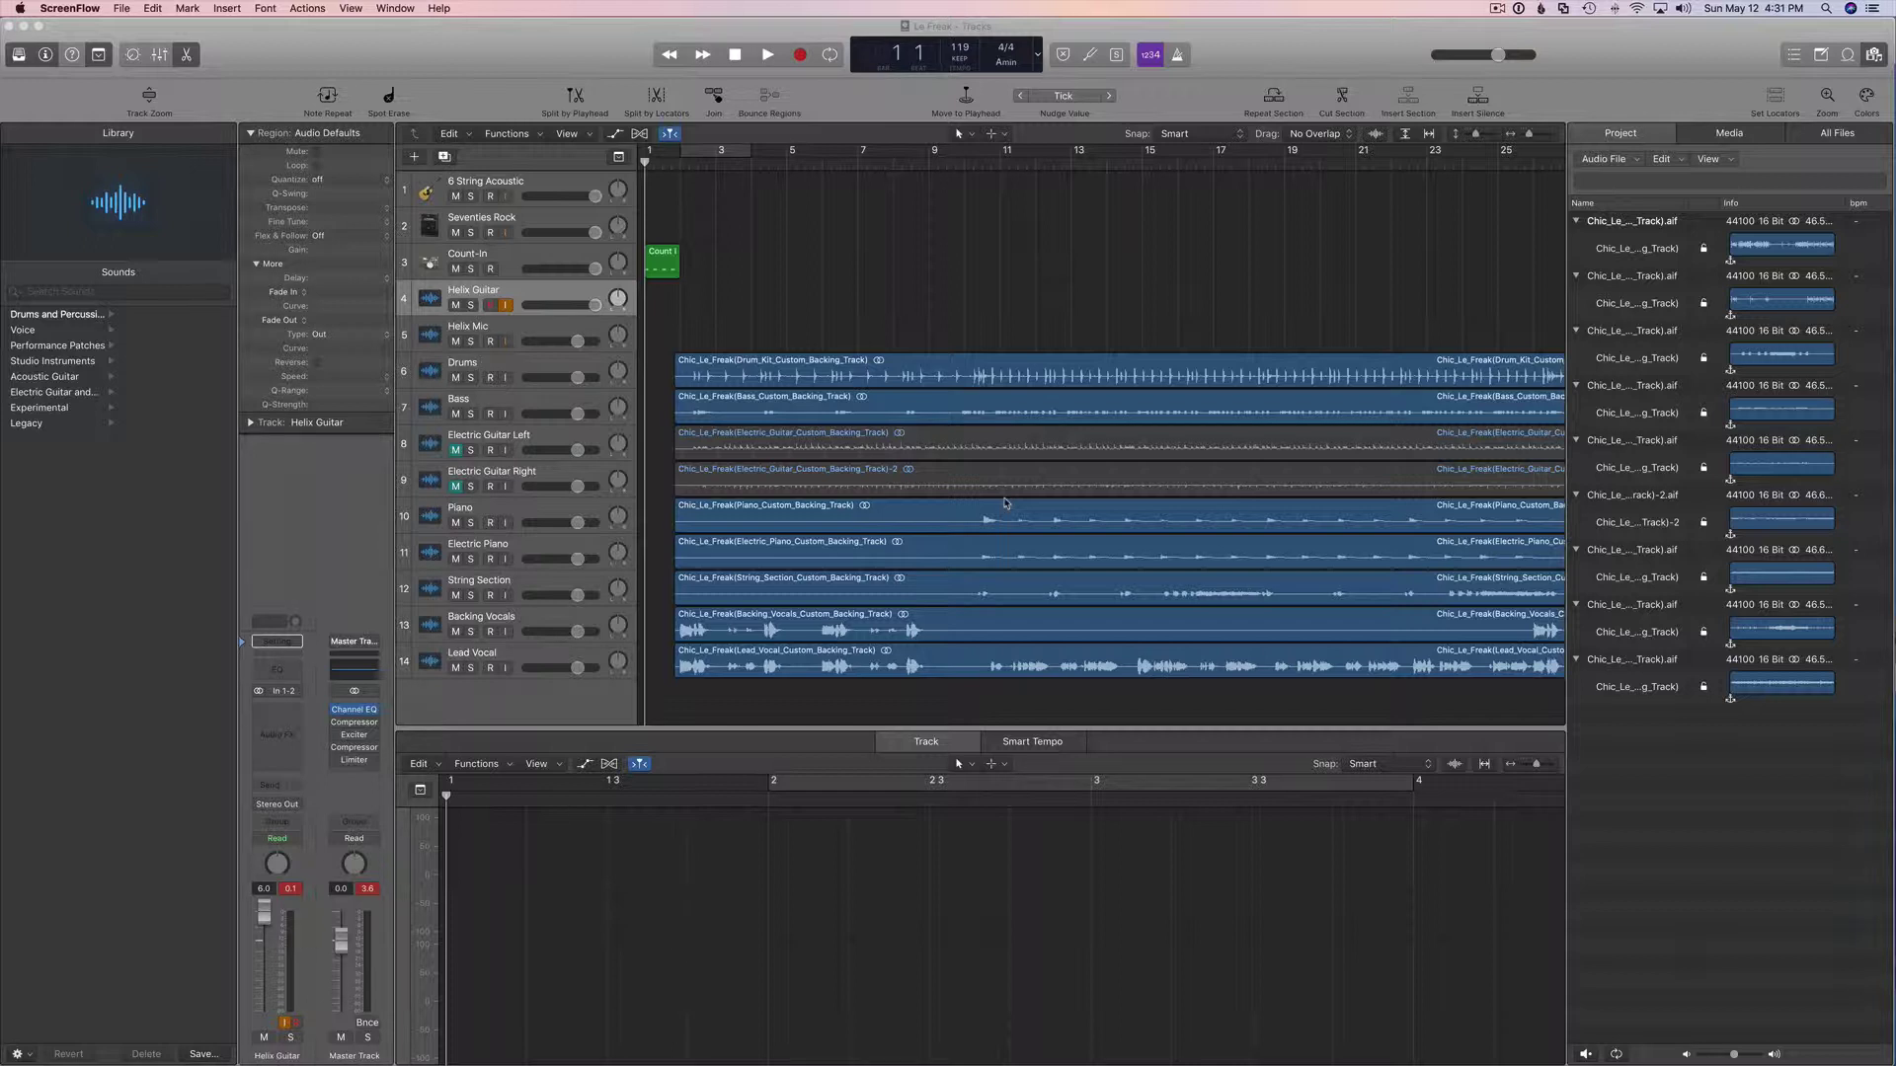
Switch to Logic Pro X, play the Le Freak project from the beginning, and return the playhead to the start.
left_click(1281, 61)
key("space")
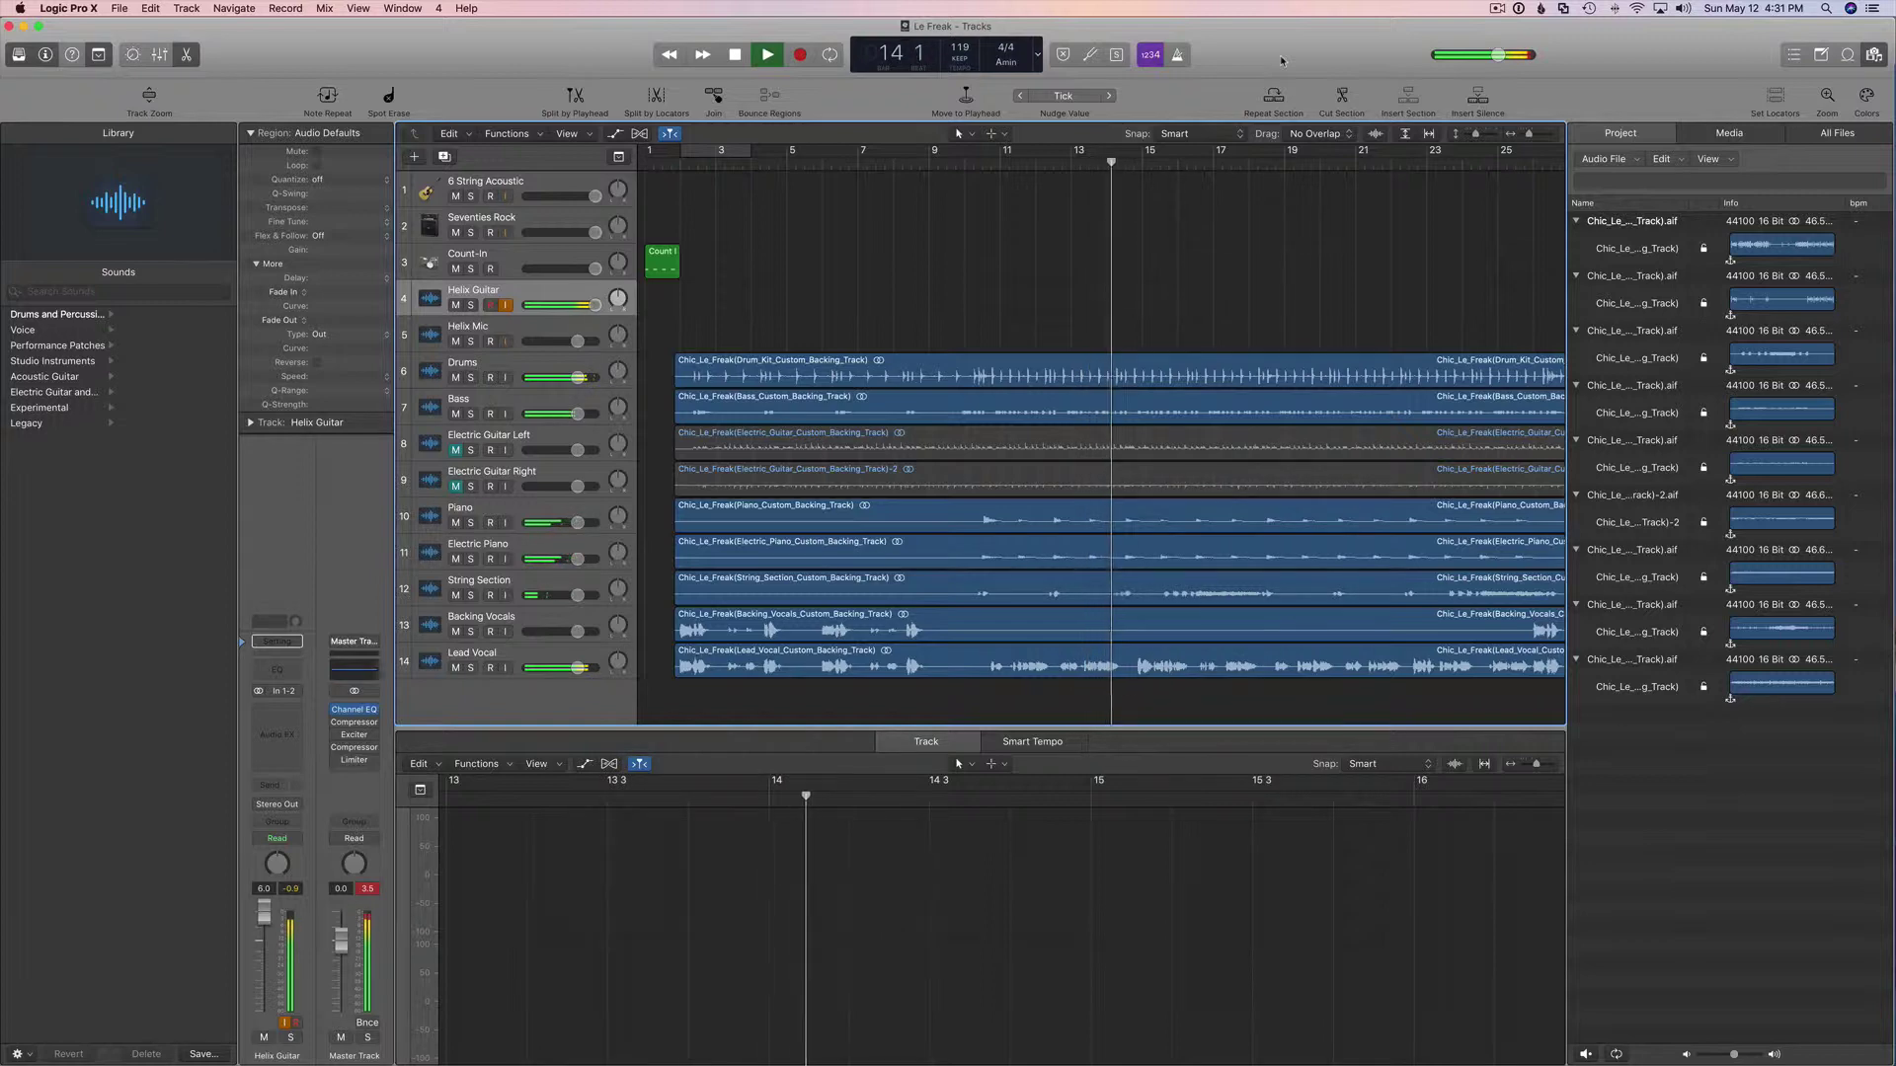
key("space")
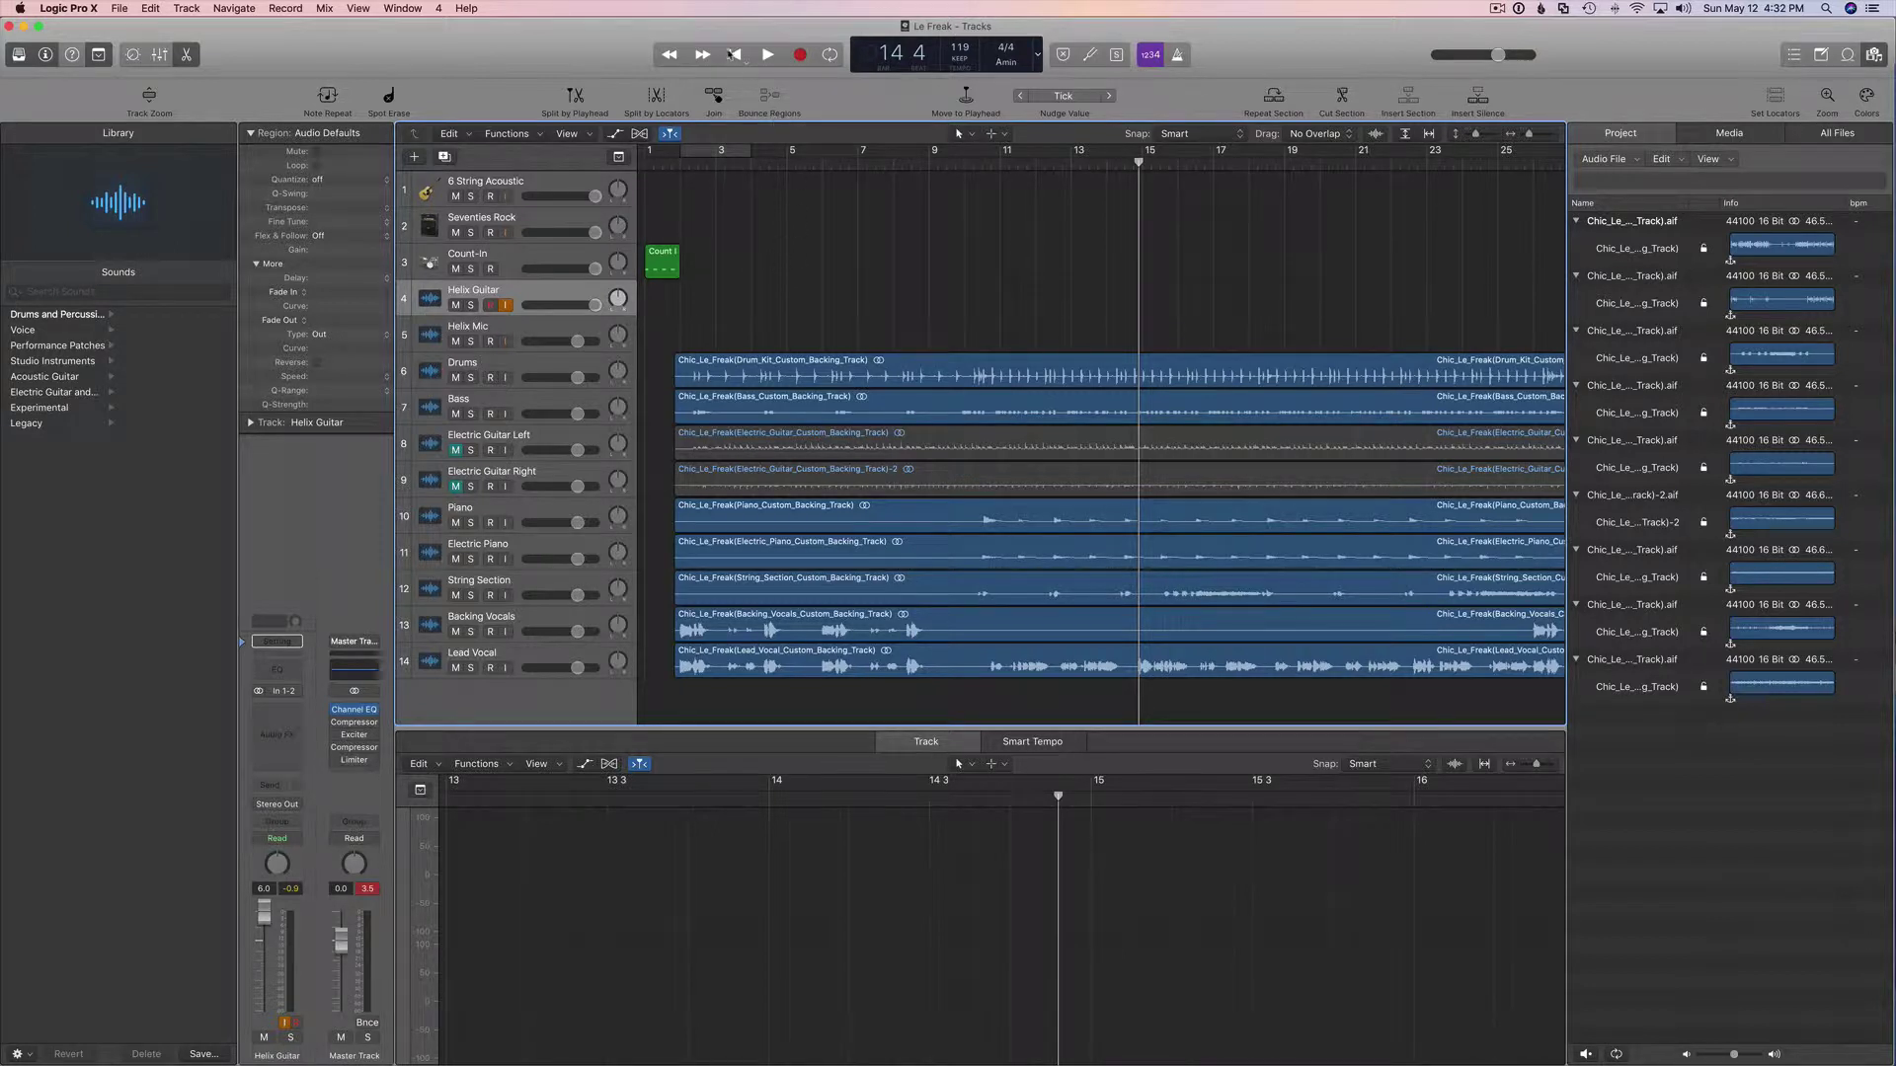
left_click(733, 55)
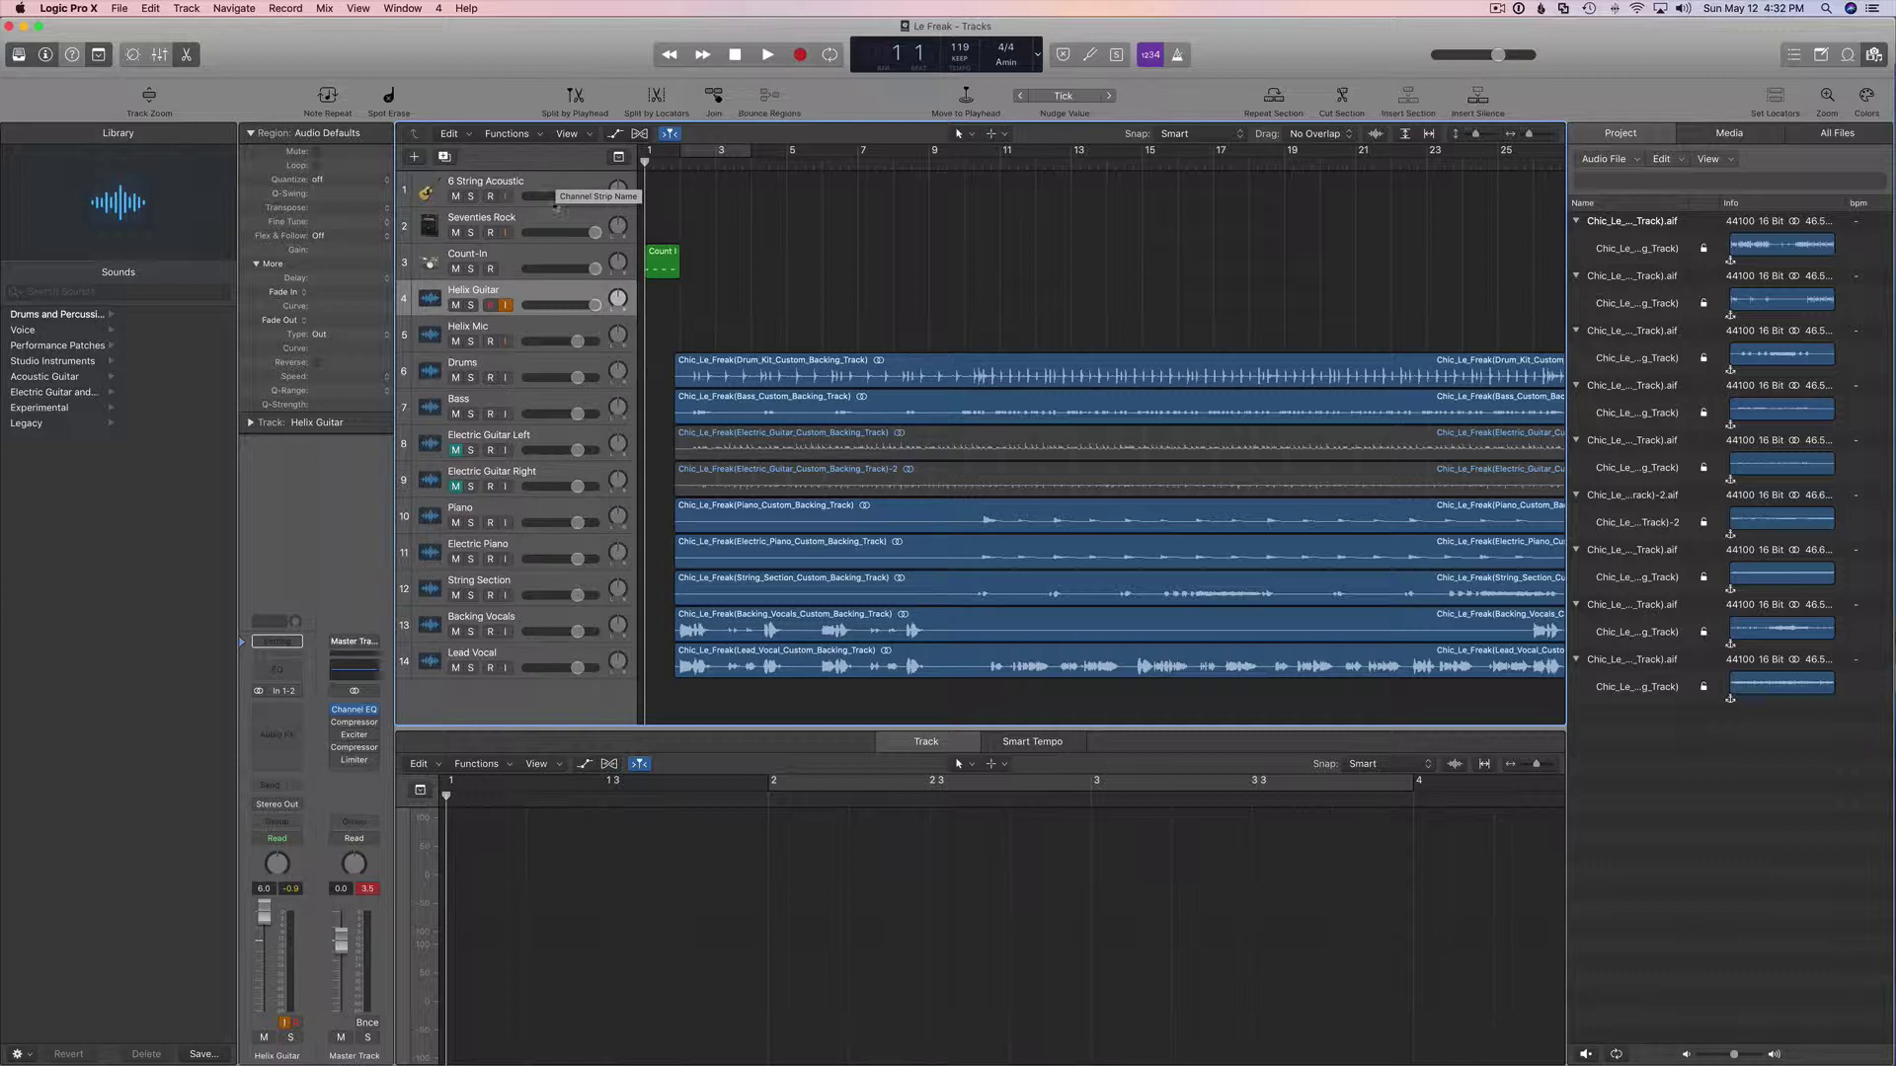
Go through the Seventies Rock, Count-In, Helix Guitar and Helix Mic tracks to review their channel setups.
left_click(553, 225)
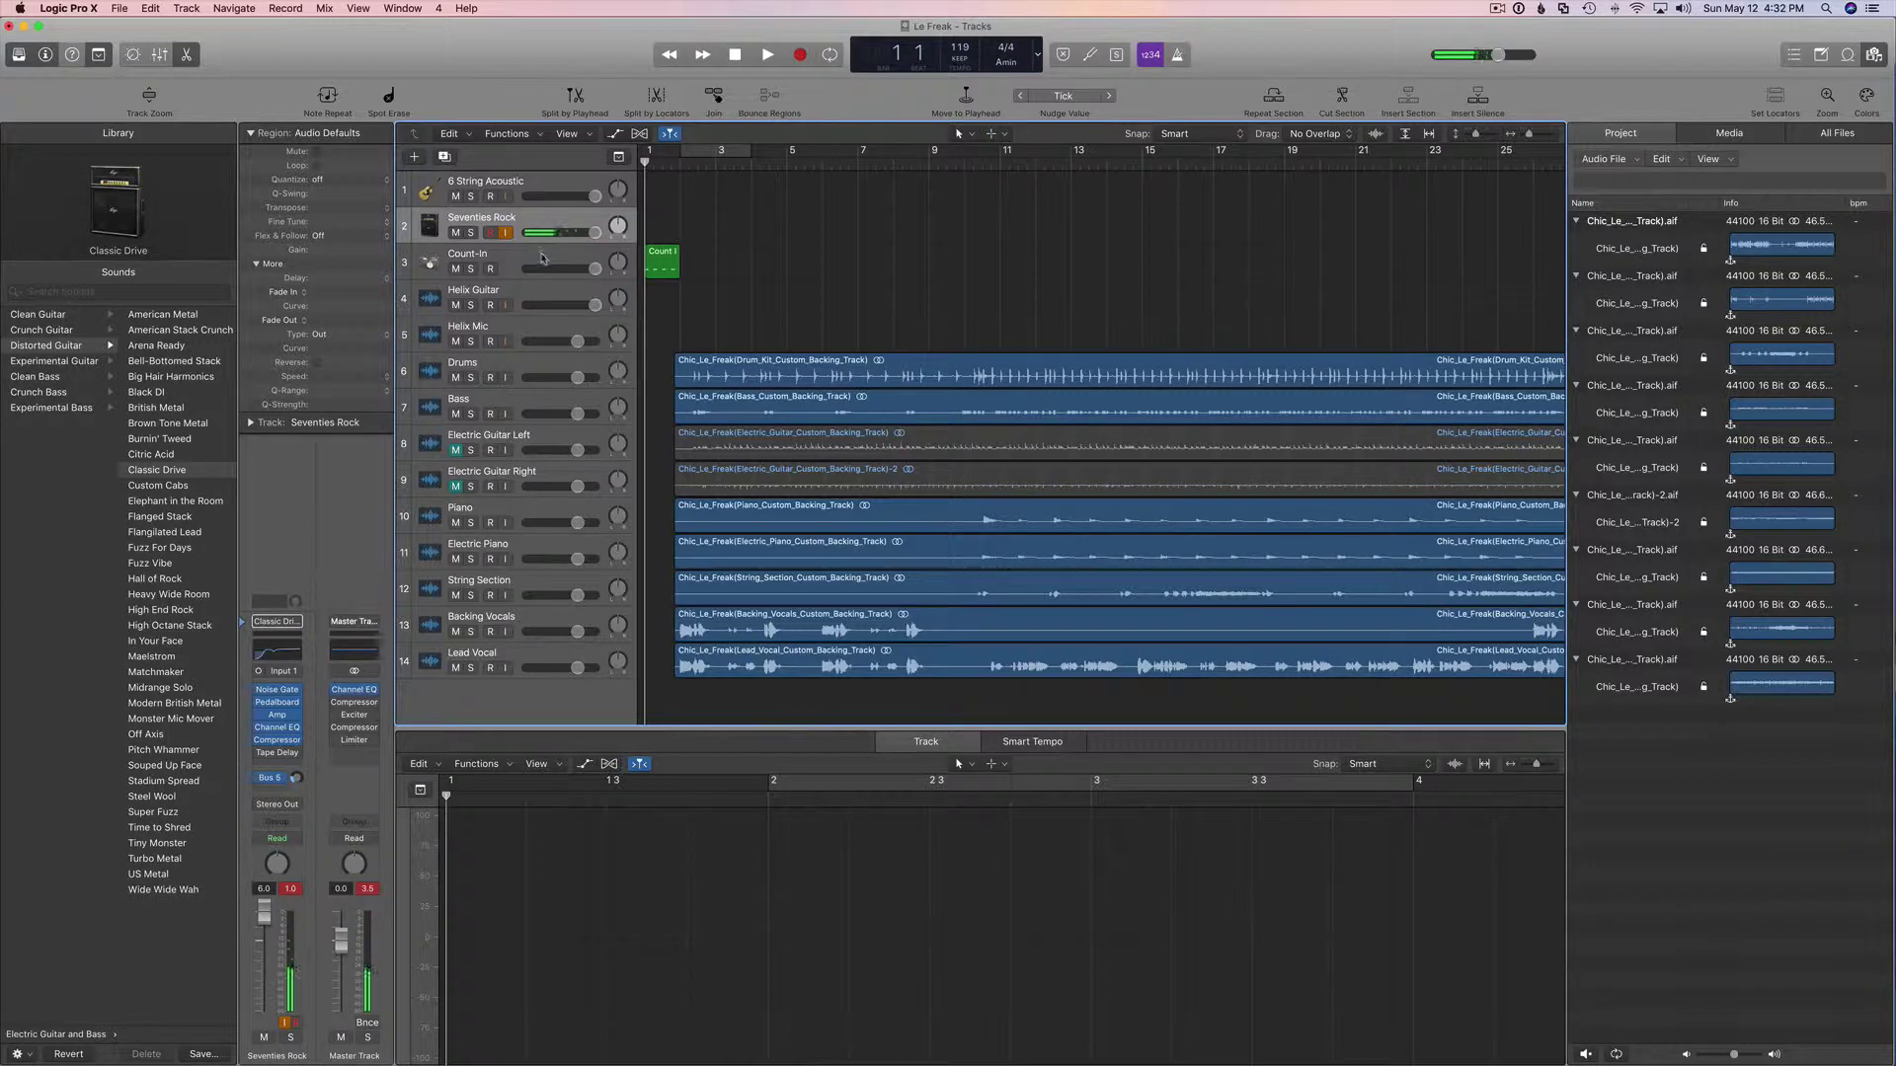
left_click(542, 259)
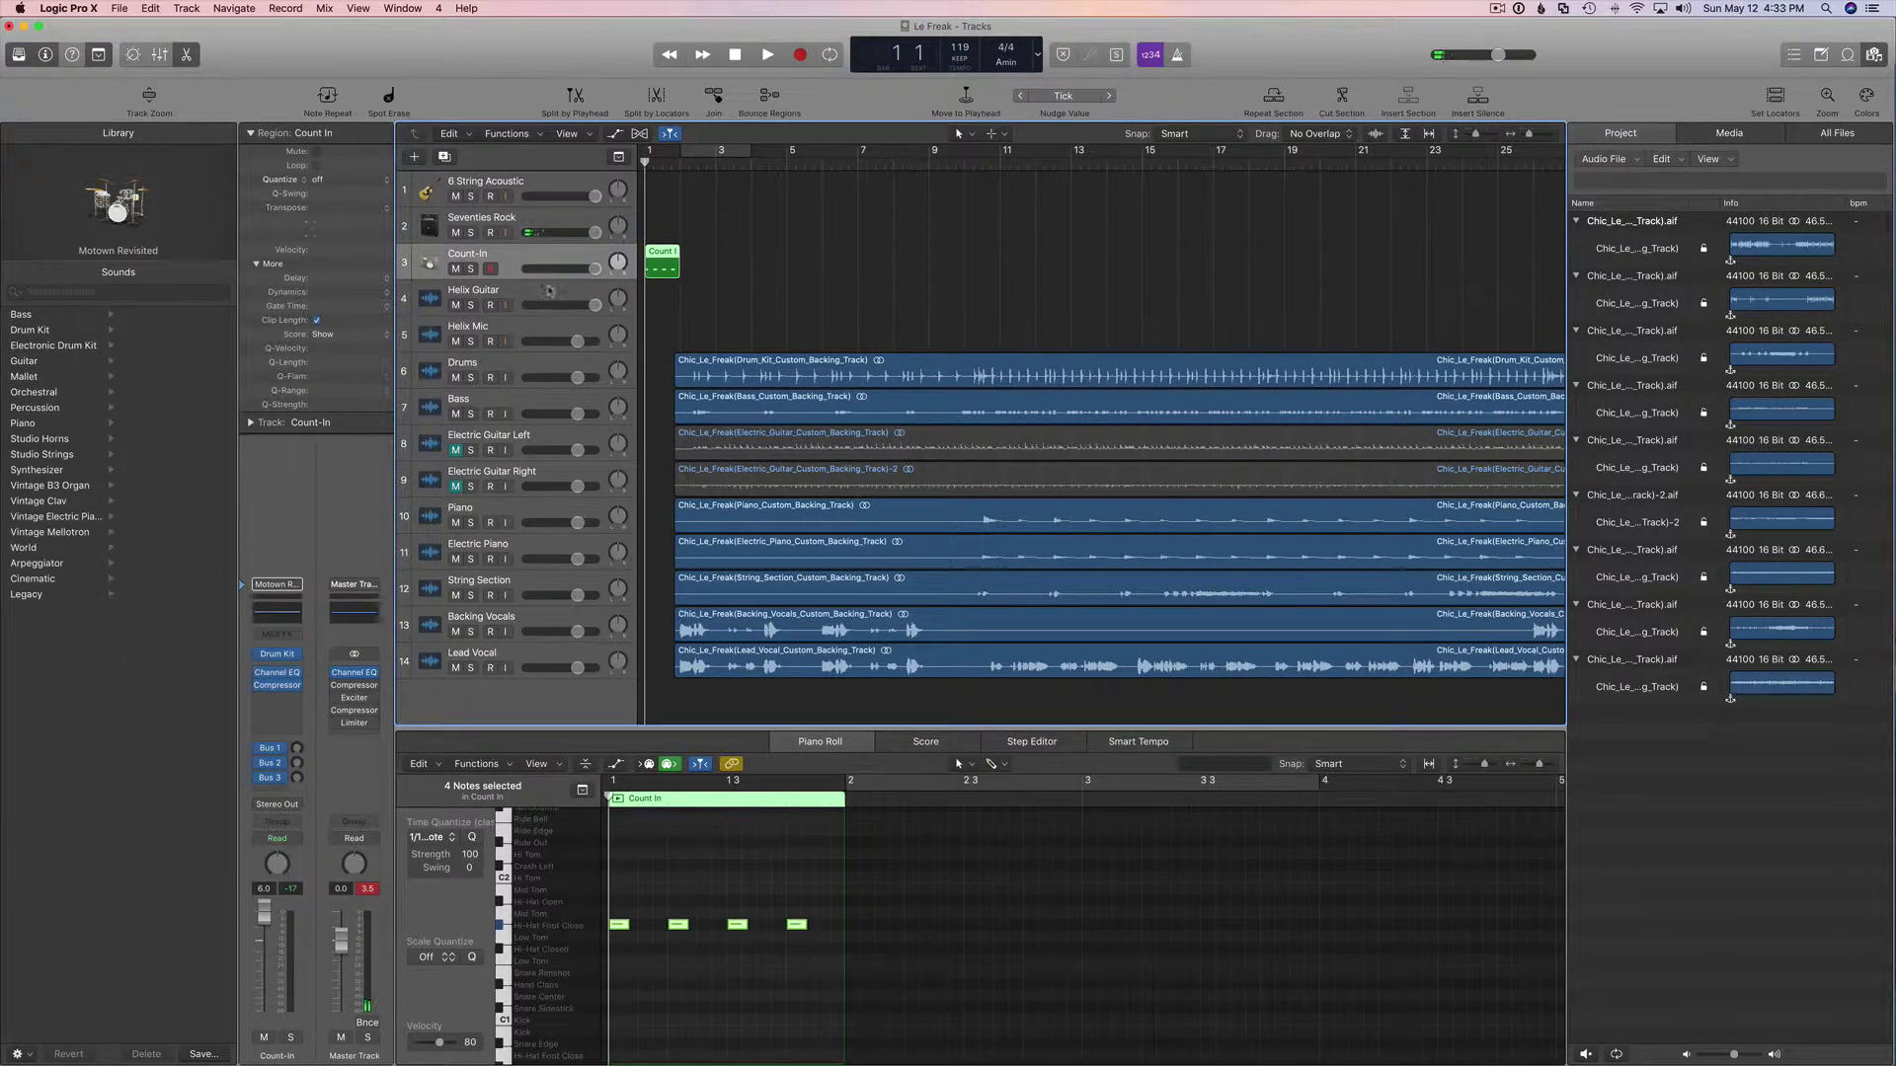
left_click(549, 292)
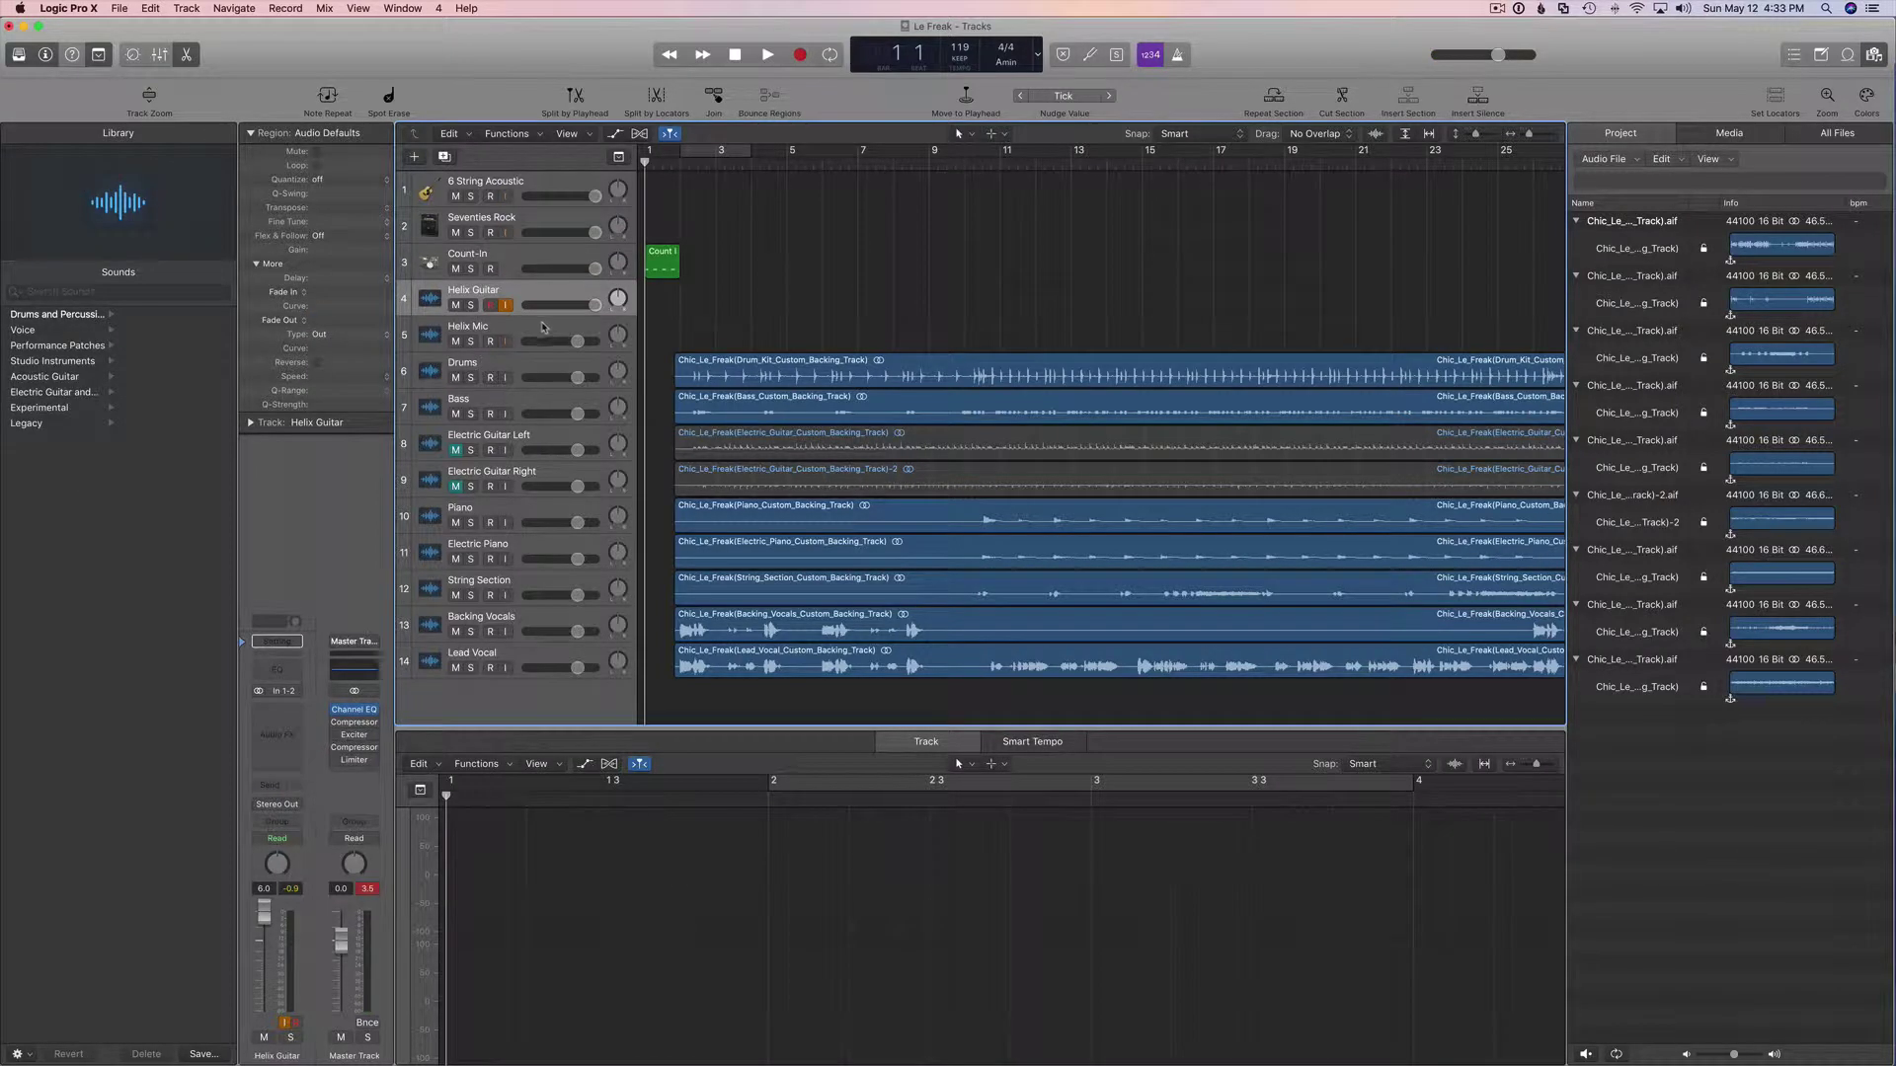
left_click(542, 328)
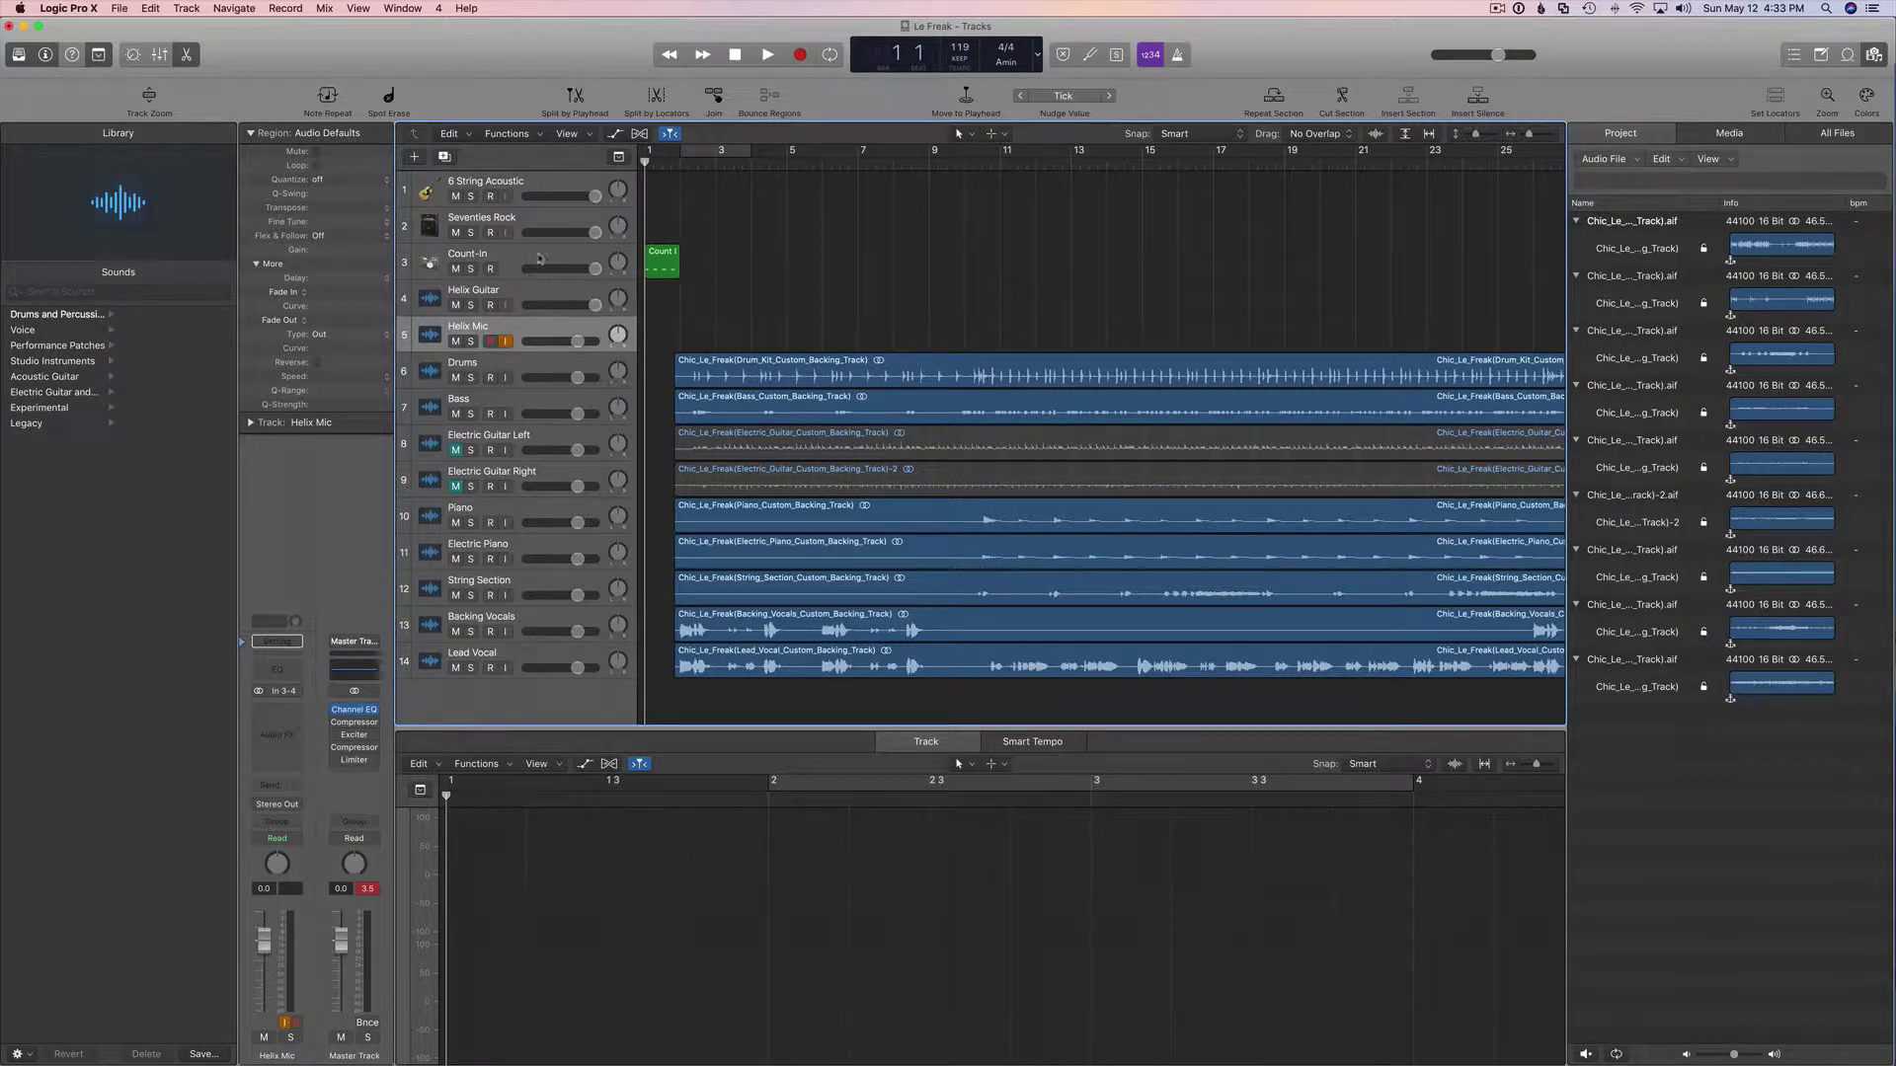
Move the Count-In track below Helix Mic, and check the Helix Guitar and Helix Mic inputs.
left_click_drag(539, 259, 558, 345)
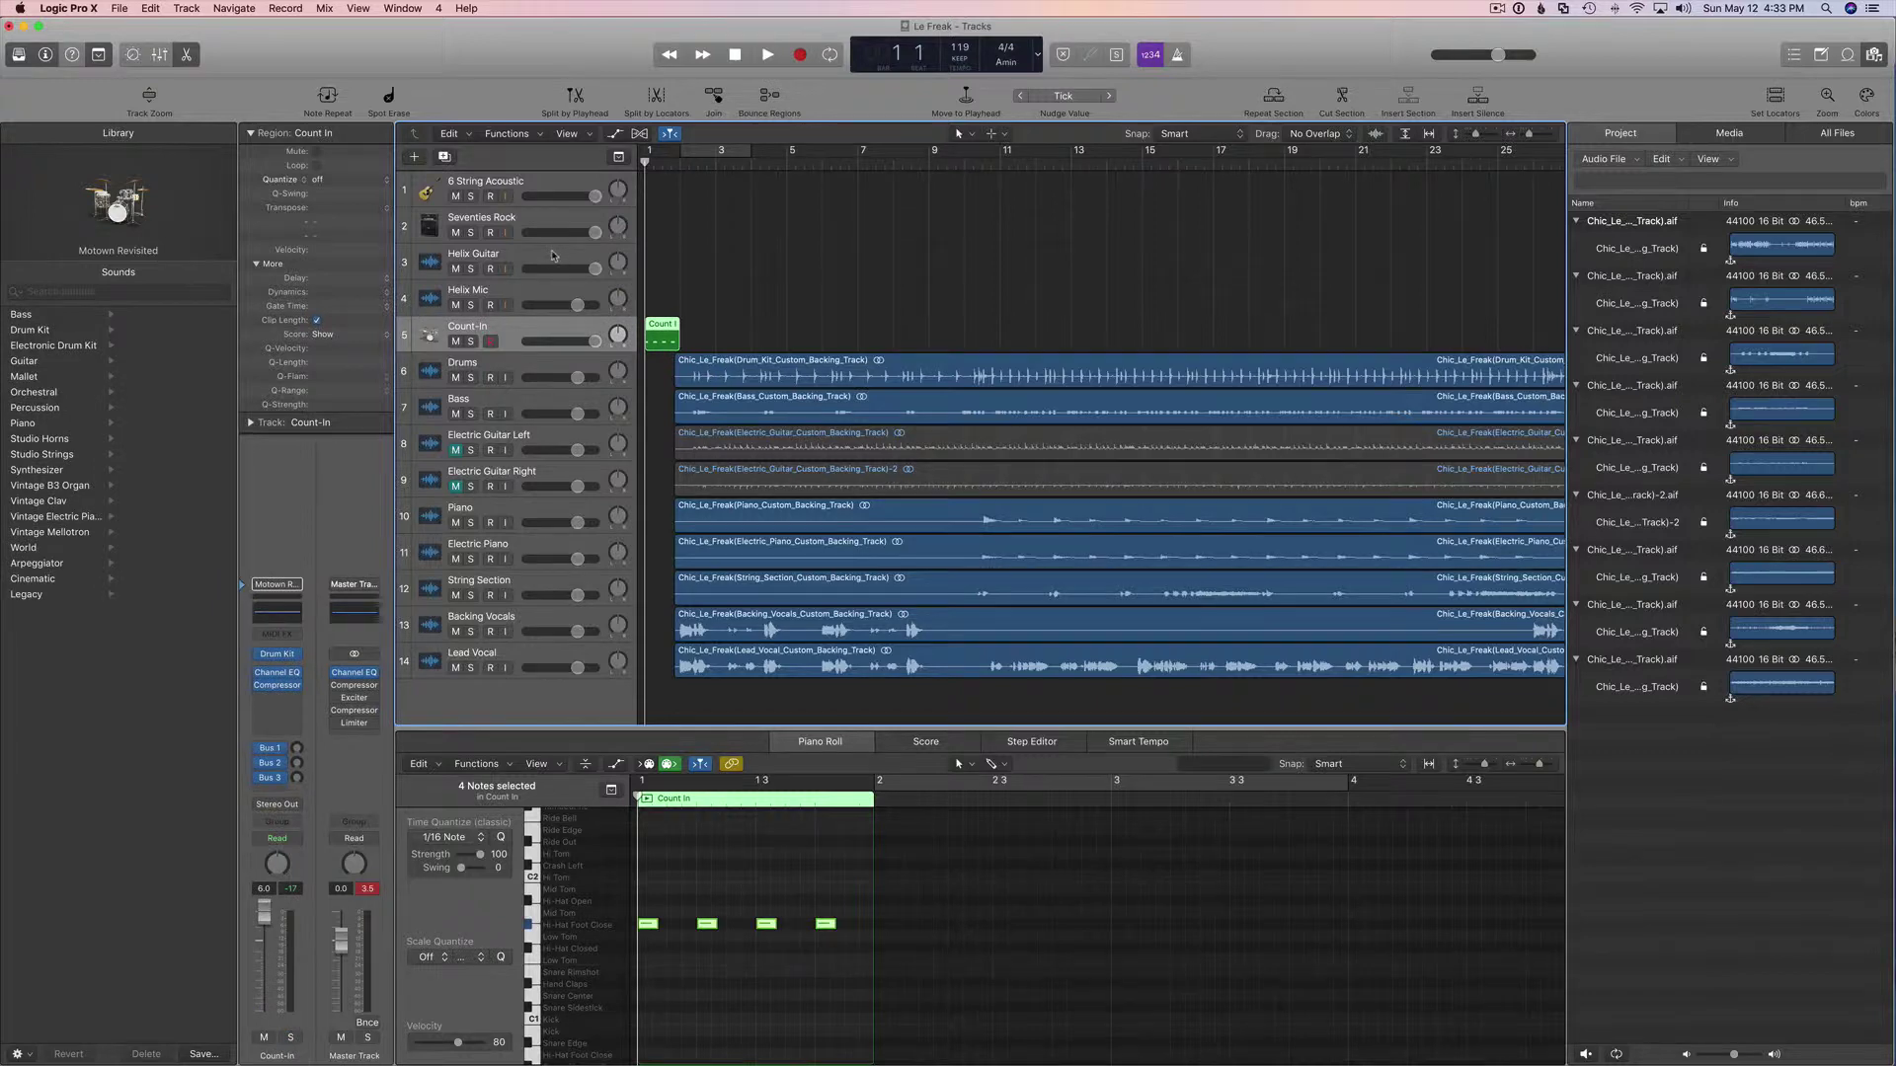
left_click(553, 256)
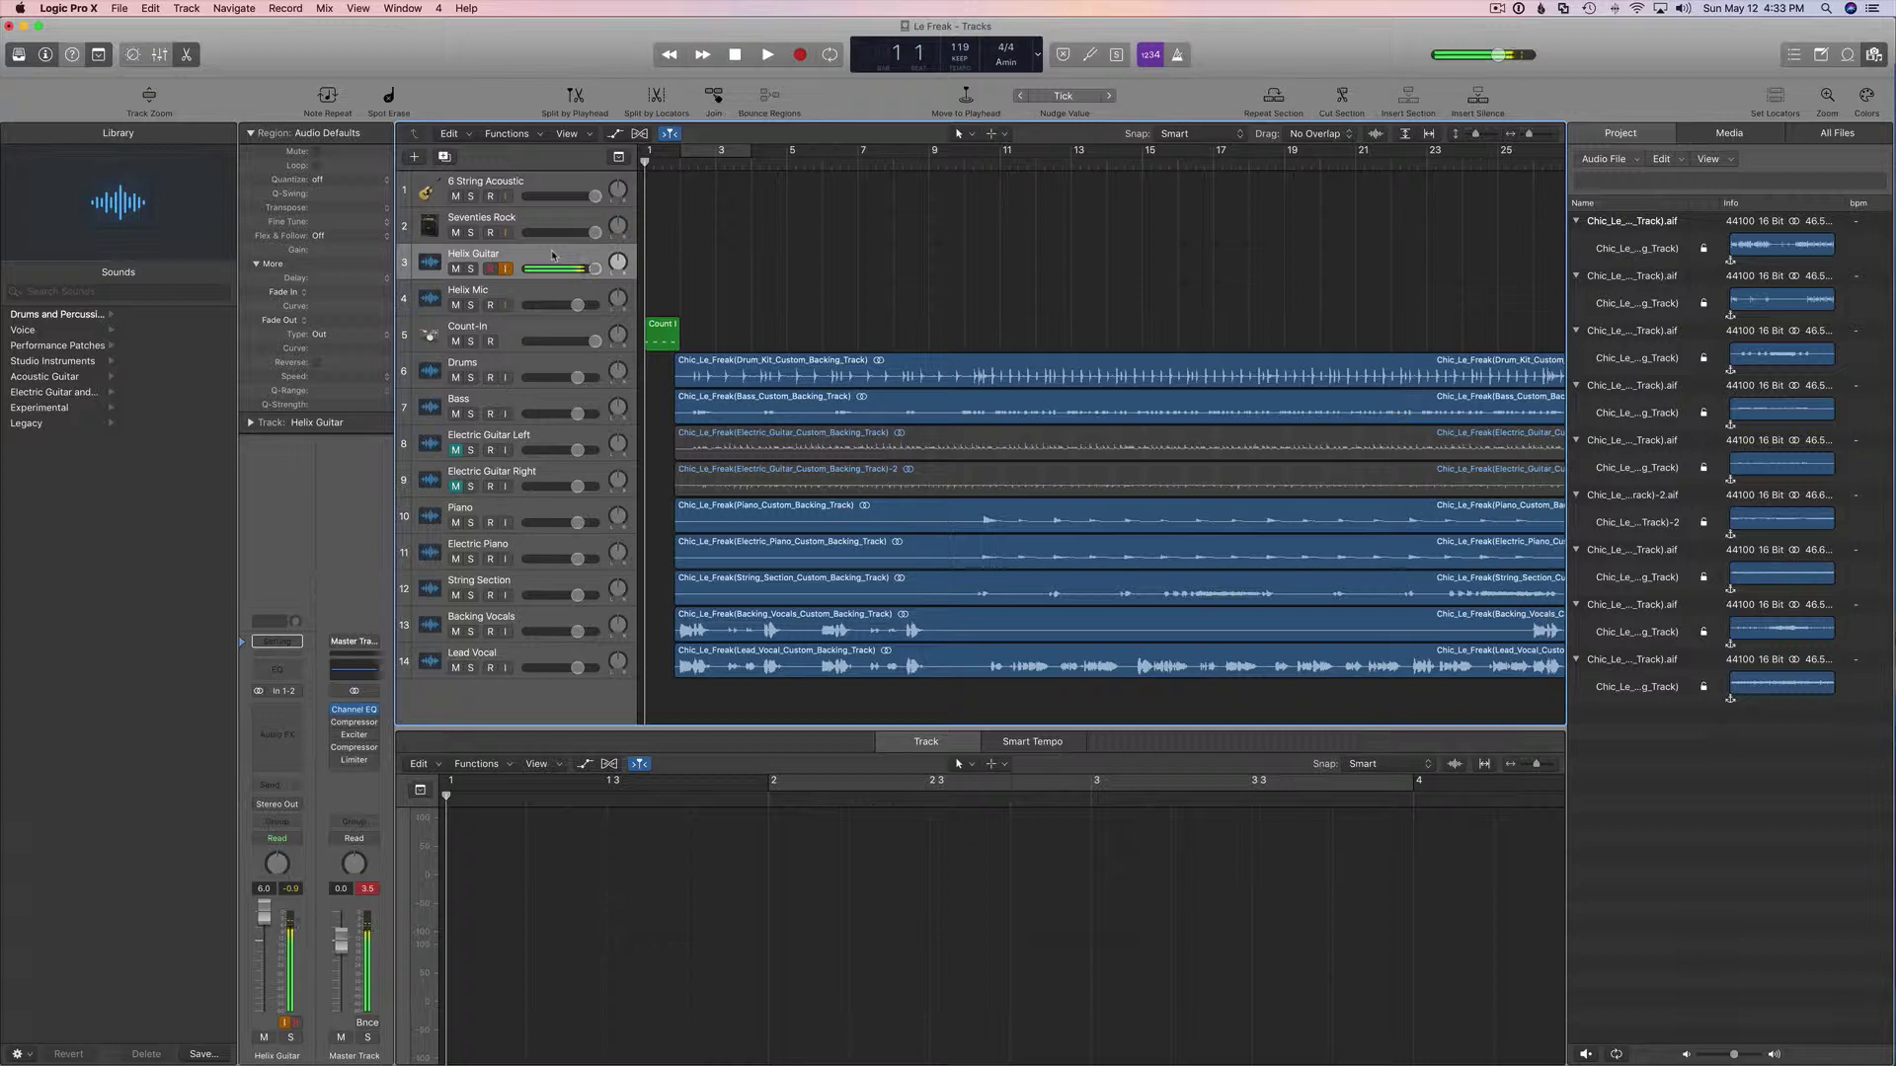
left_click(552, 296)
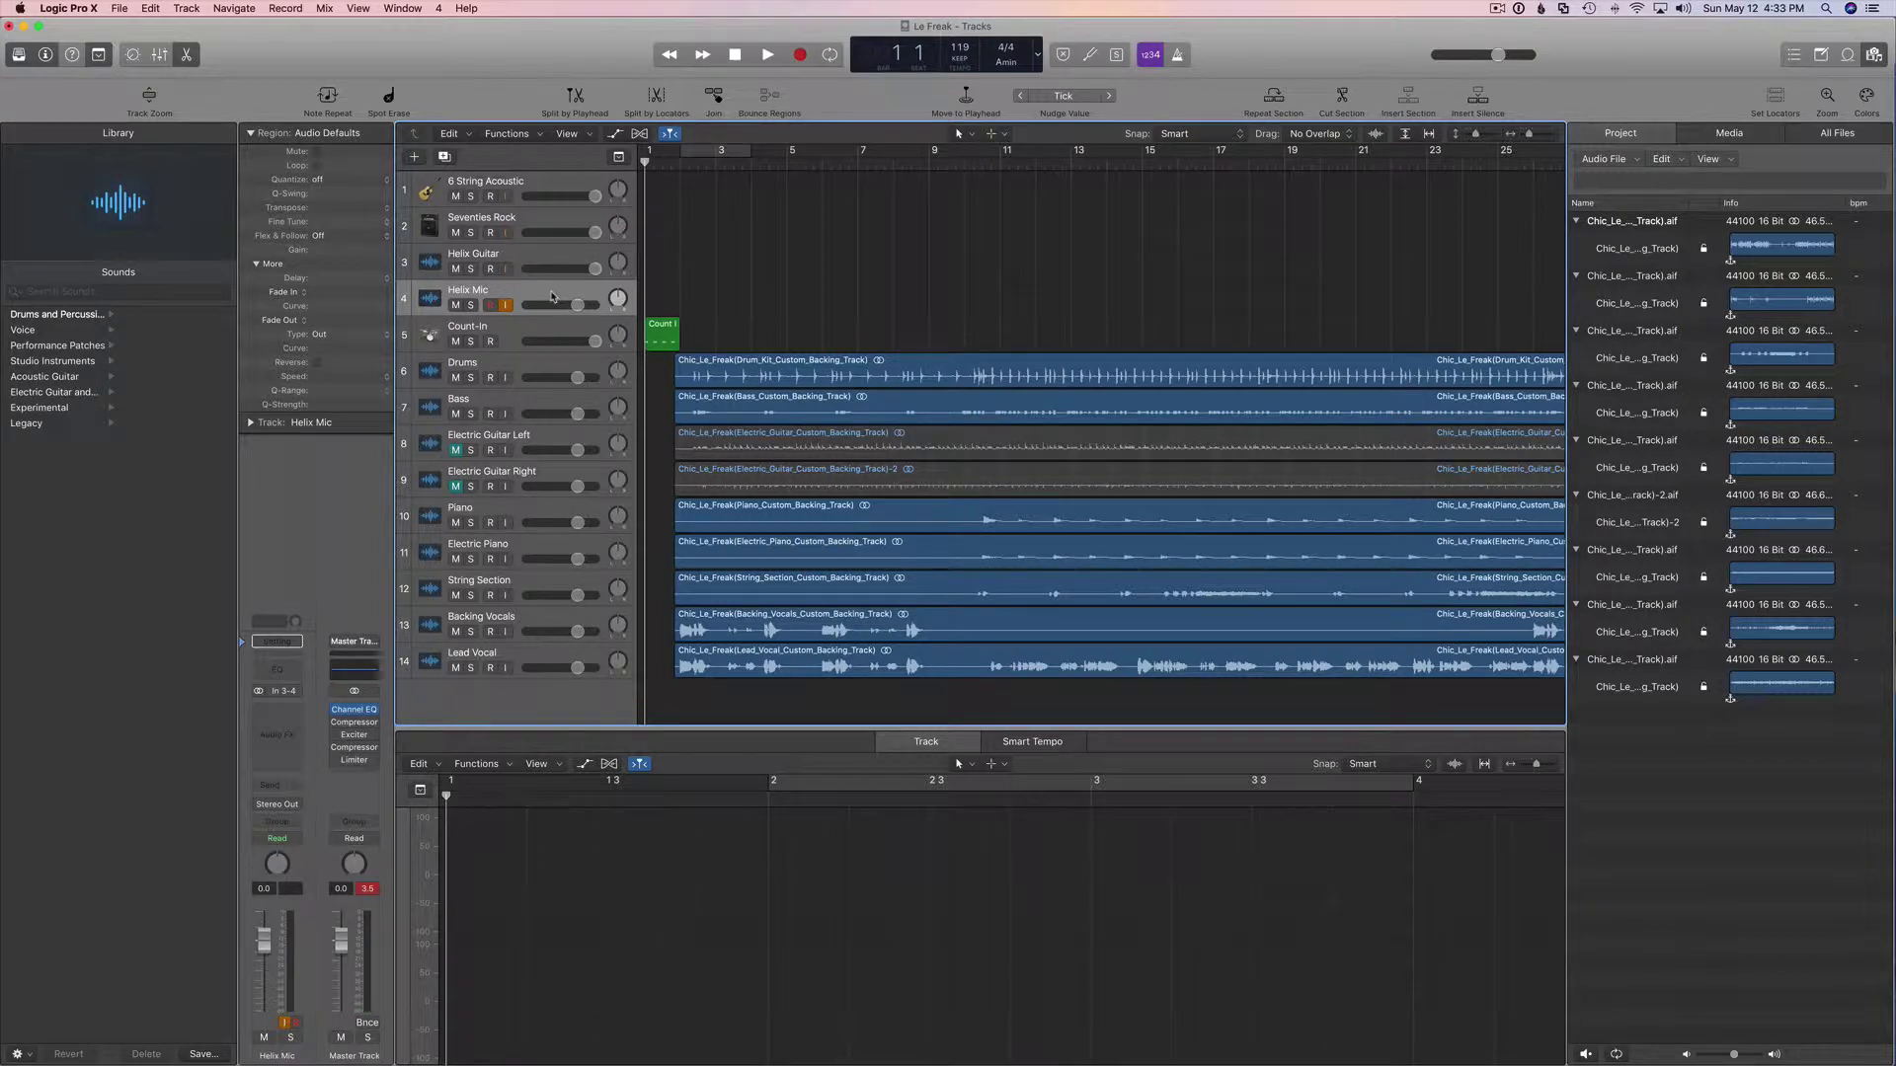
Show the Count-In region's notes in the Piano Roll and audition the first hi-hat note.
left_click(541, 332)
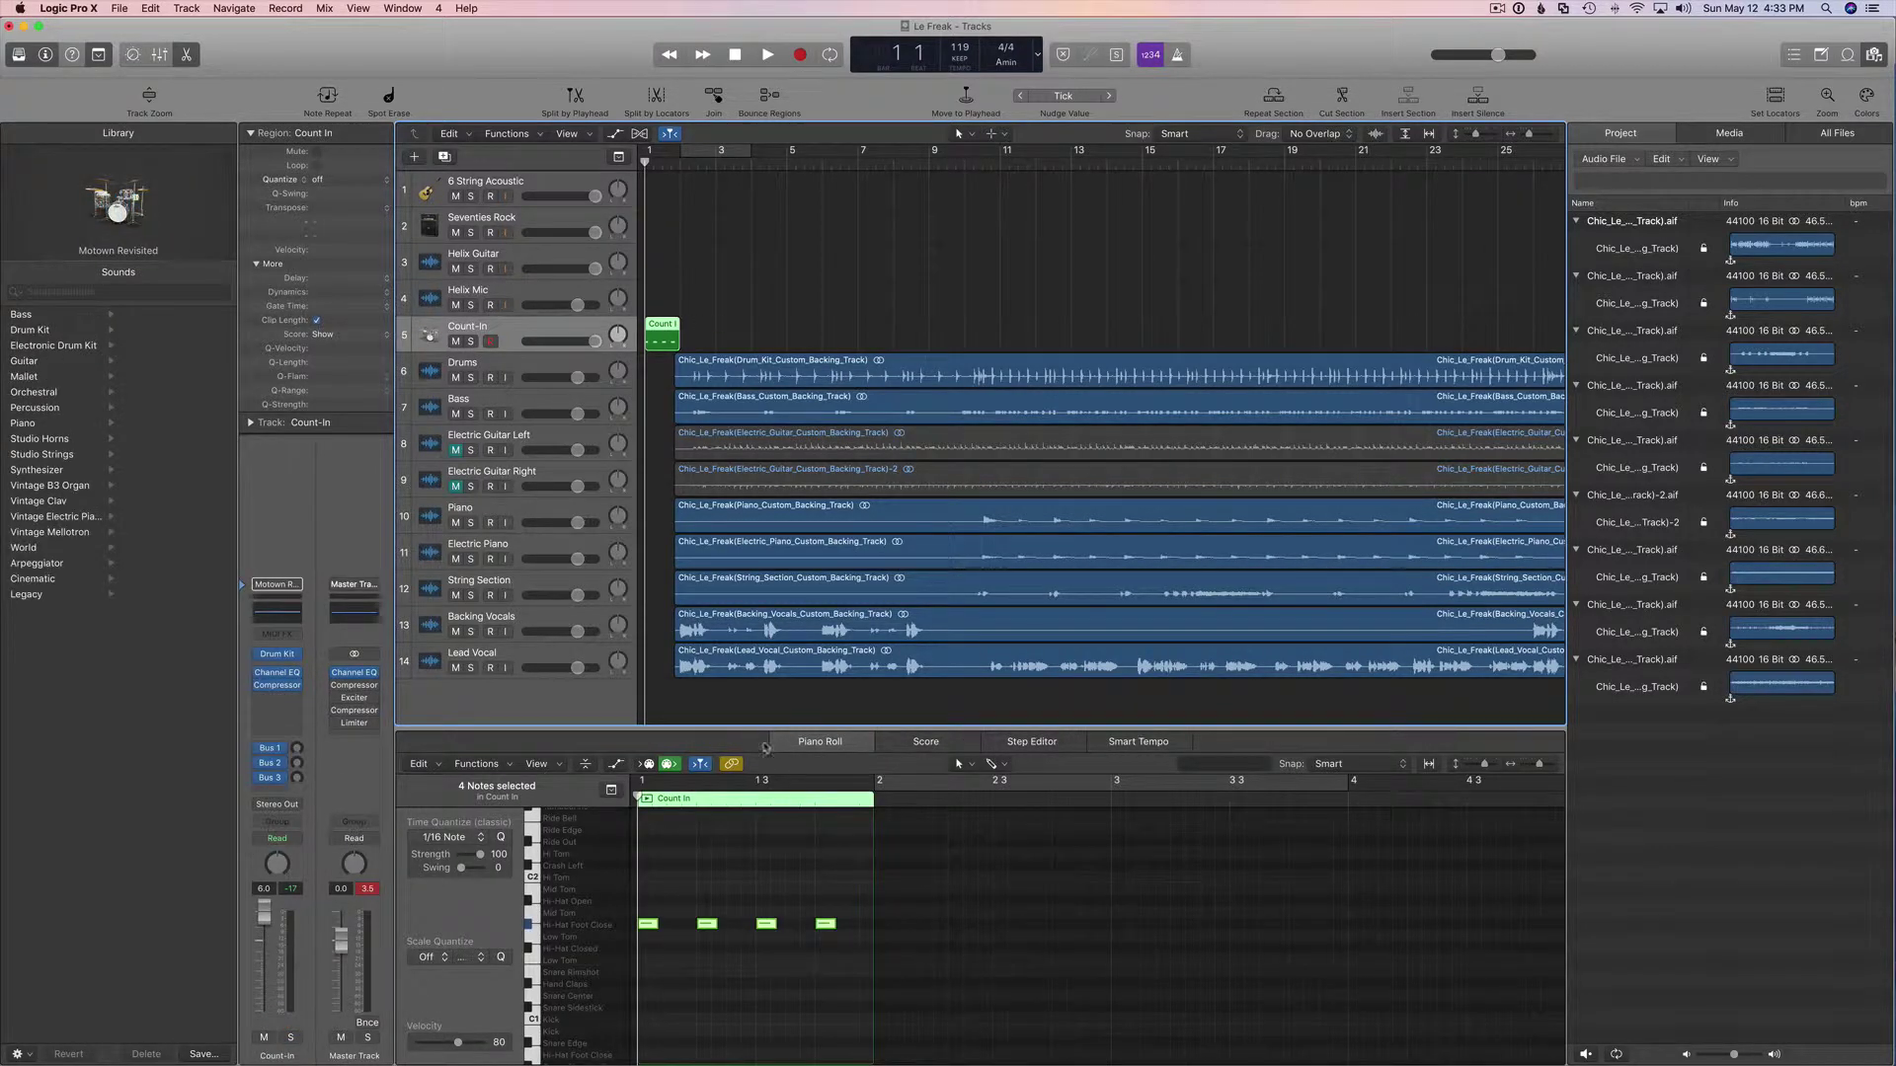
left_click(650, 921)
left_click(650, 922)
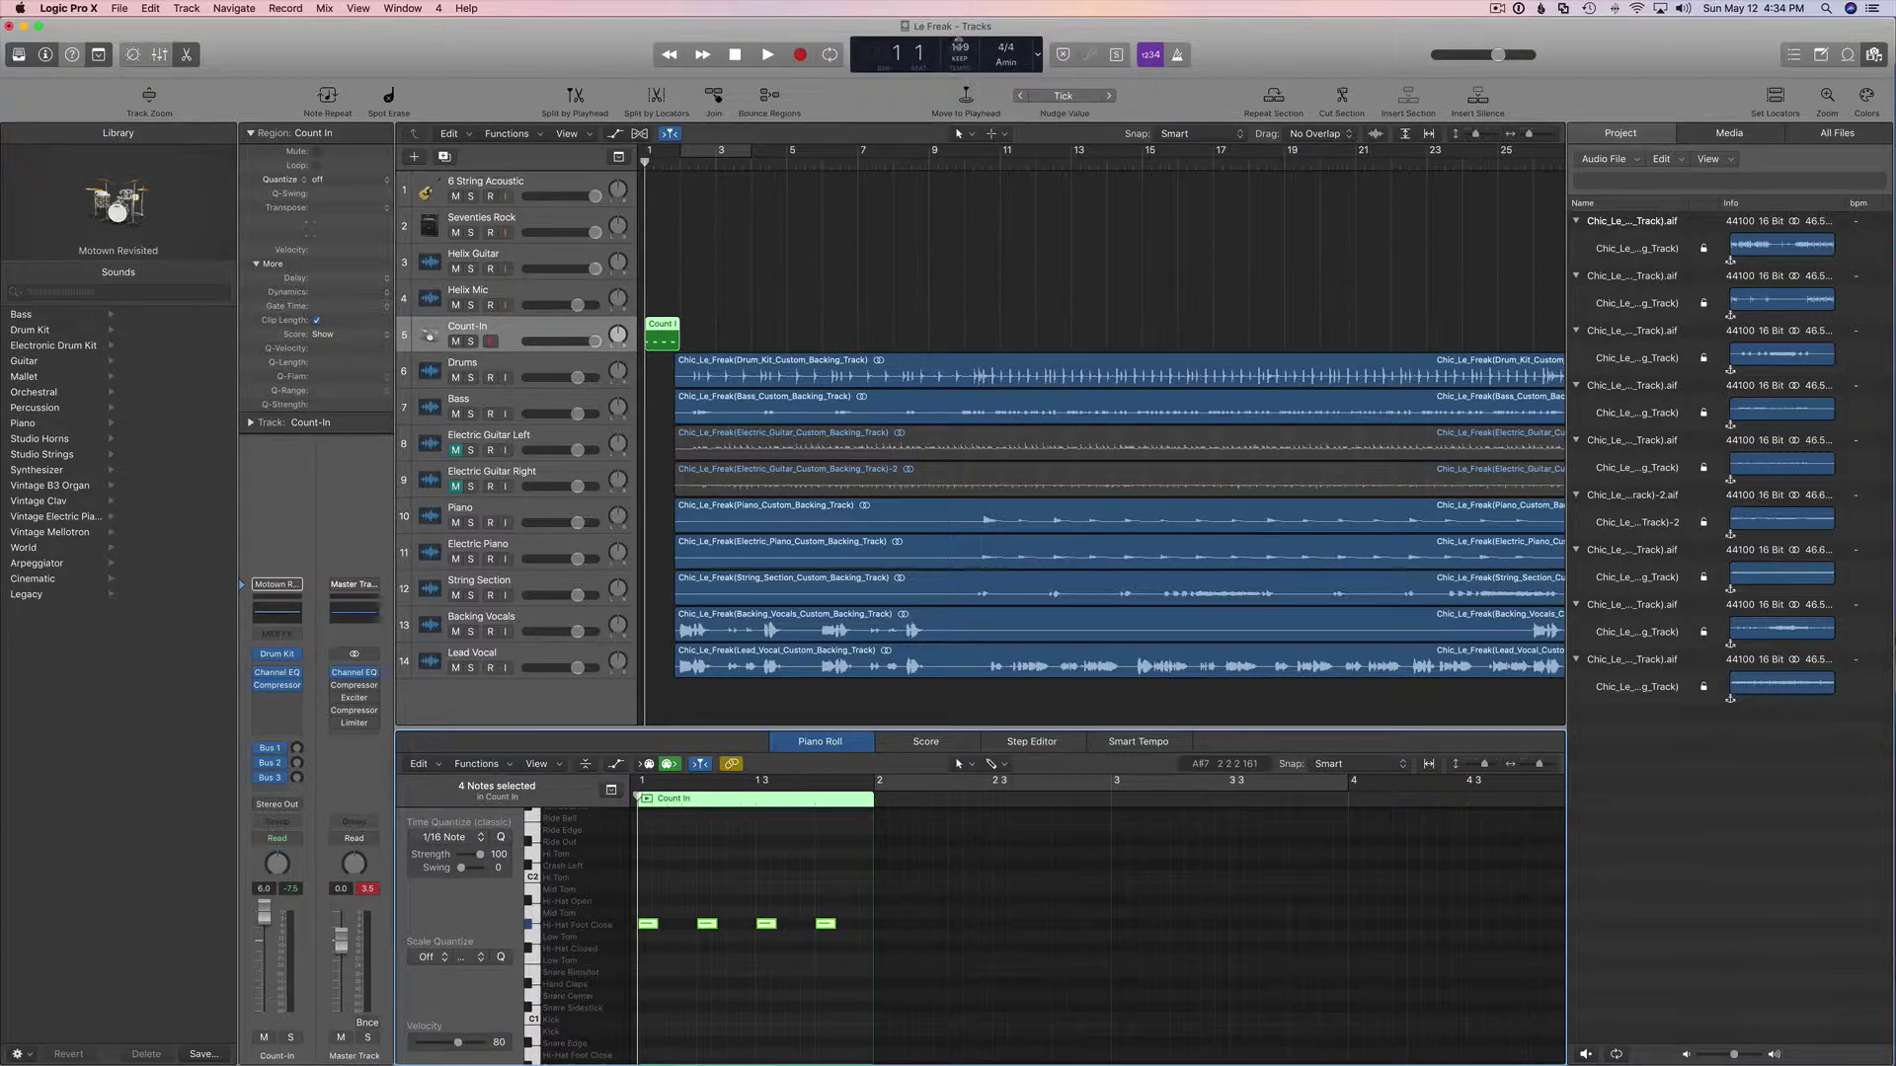
Set the project tempo to 50 and play back the count-in from the start.
double_click(959, 46)
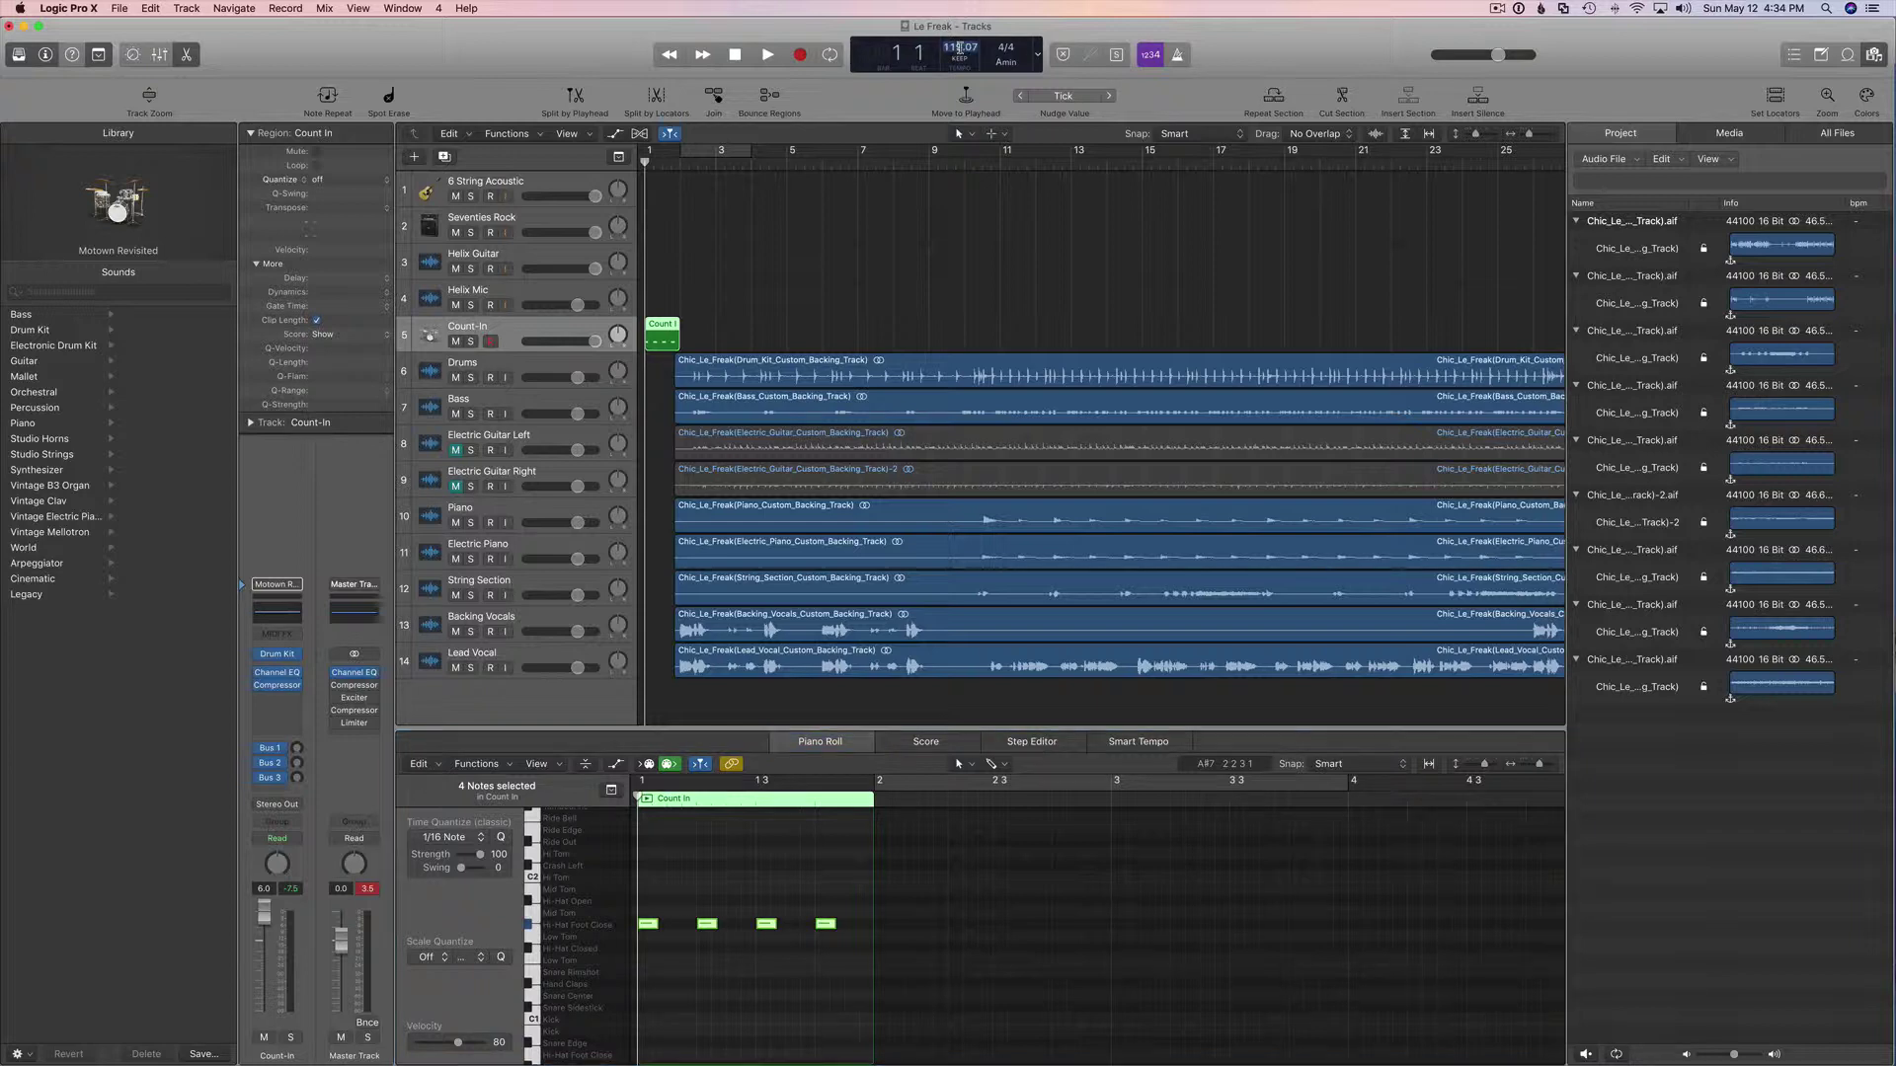
type("50")
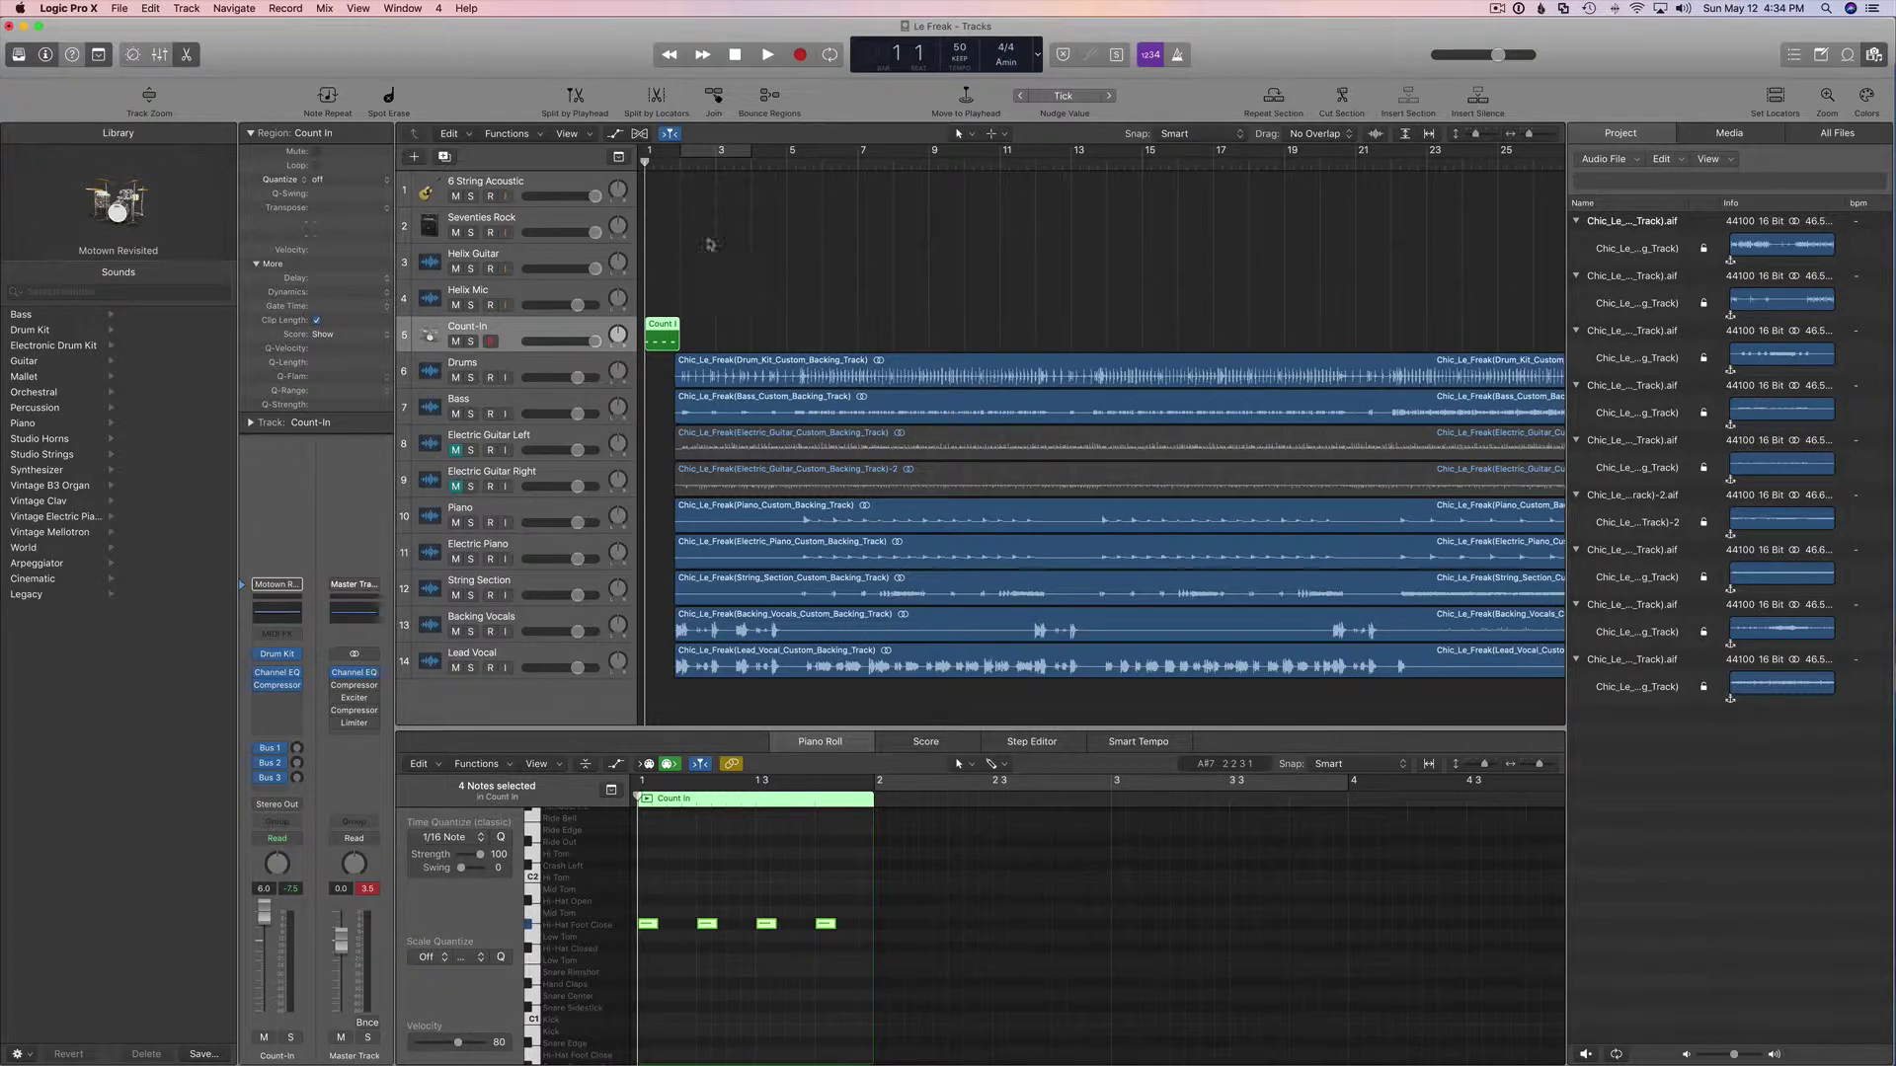
key("space")
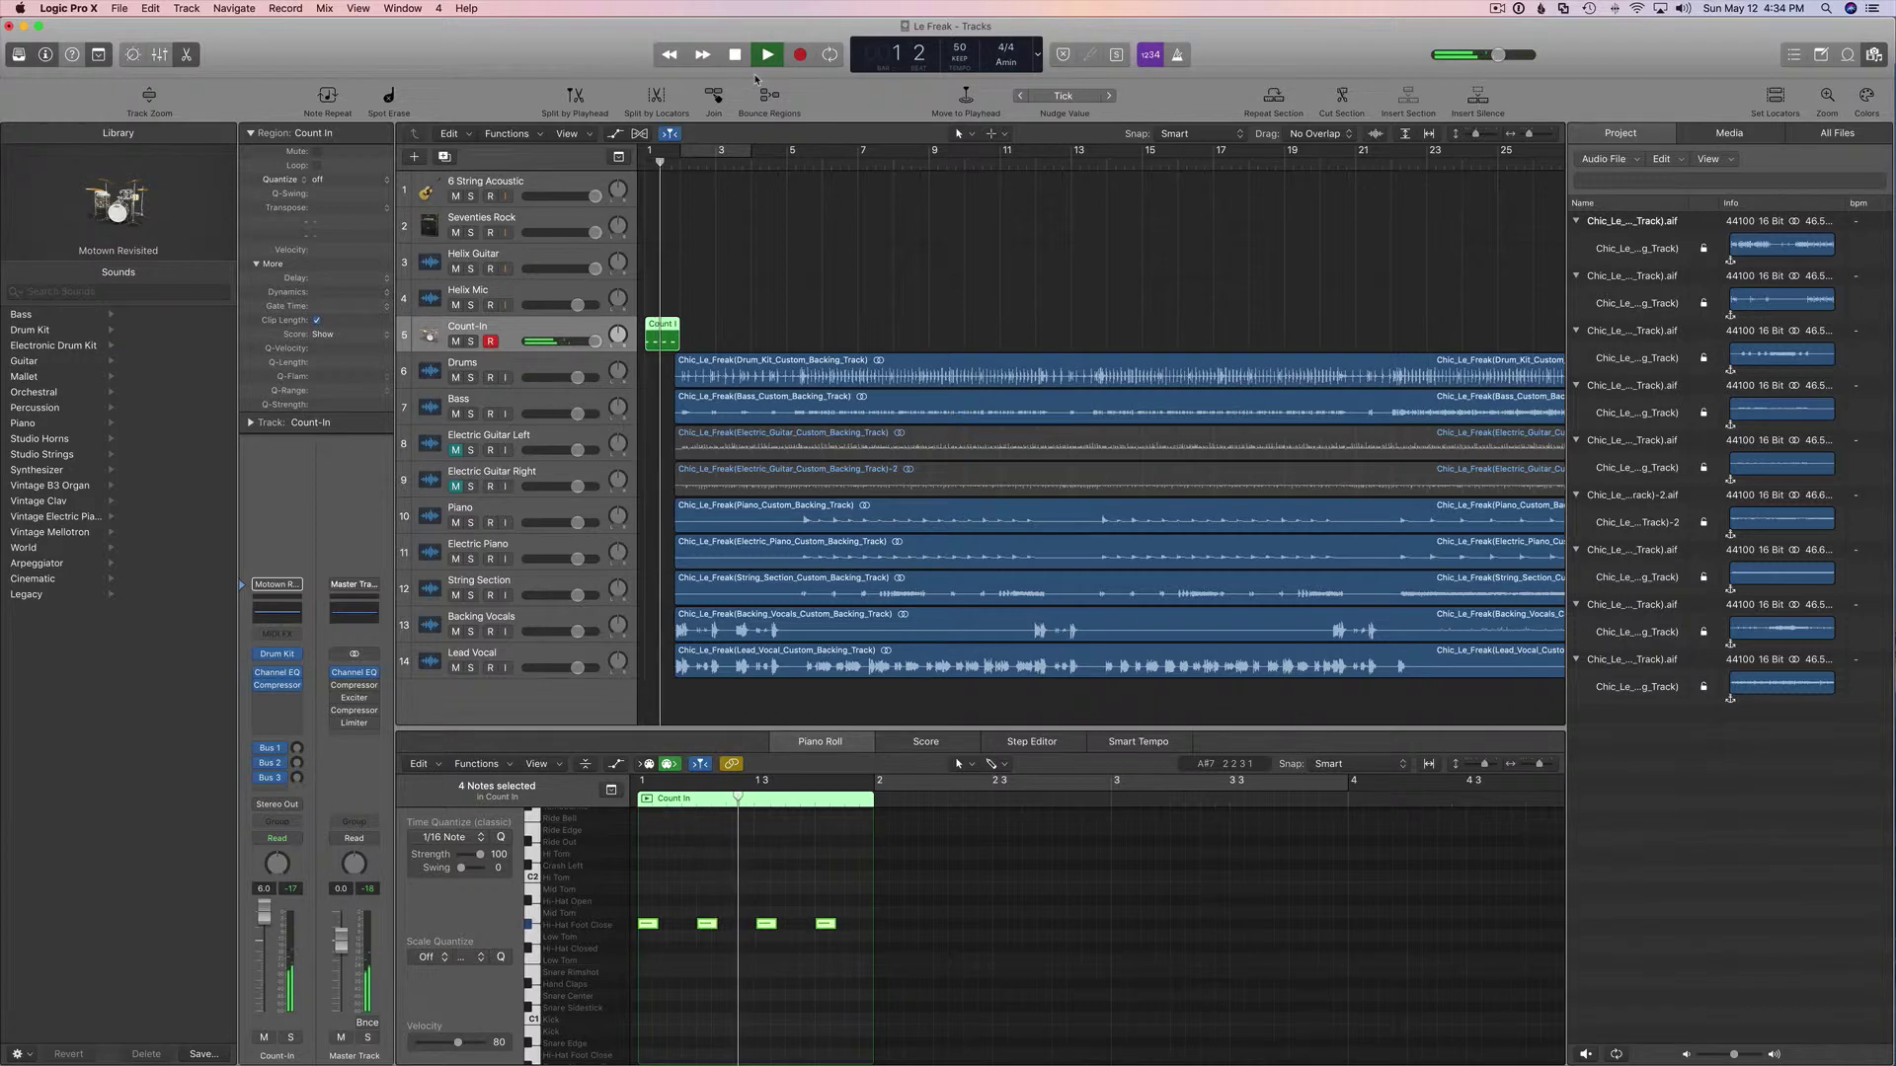
key("space")
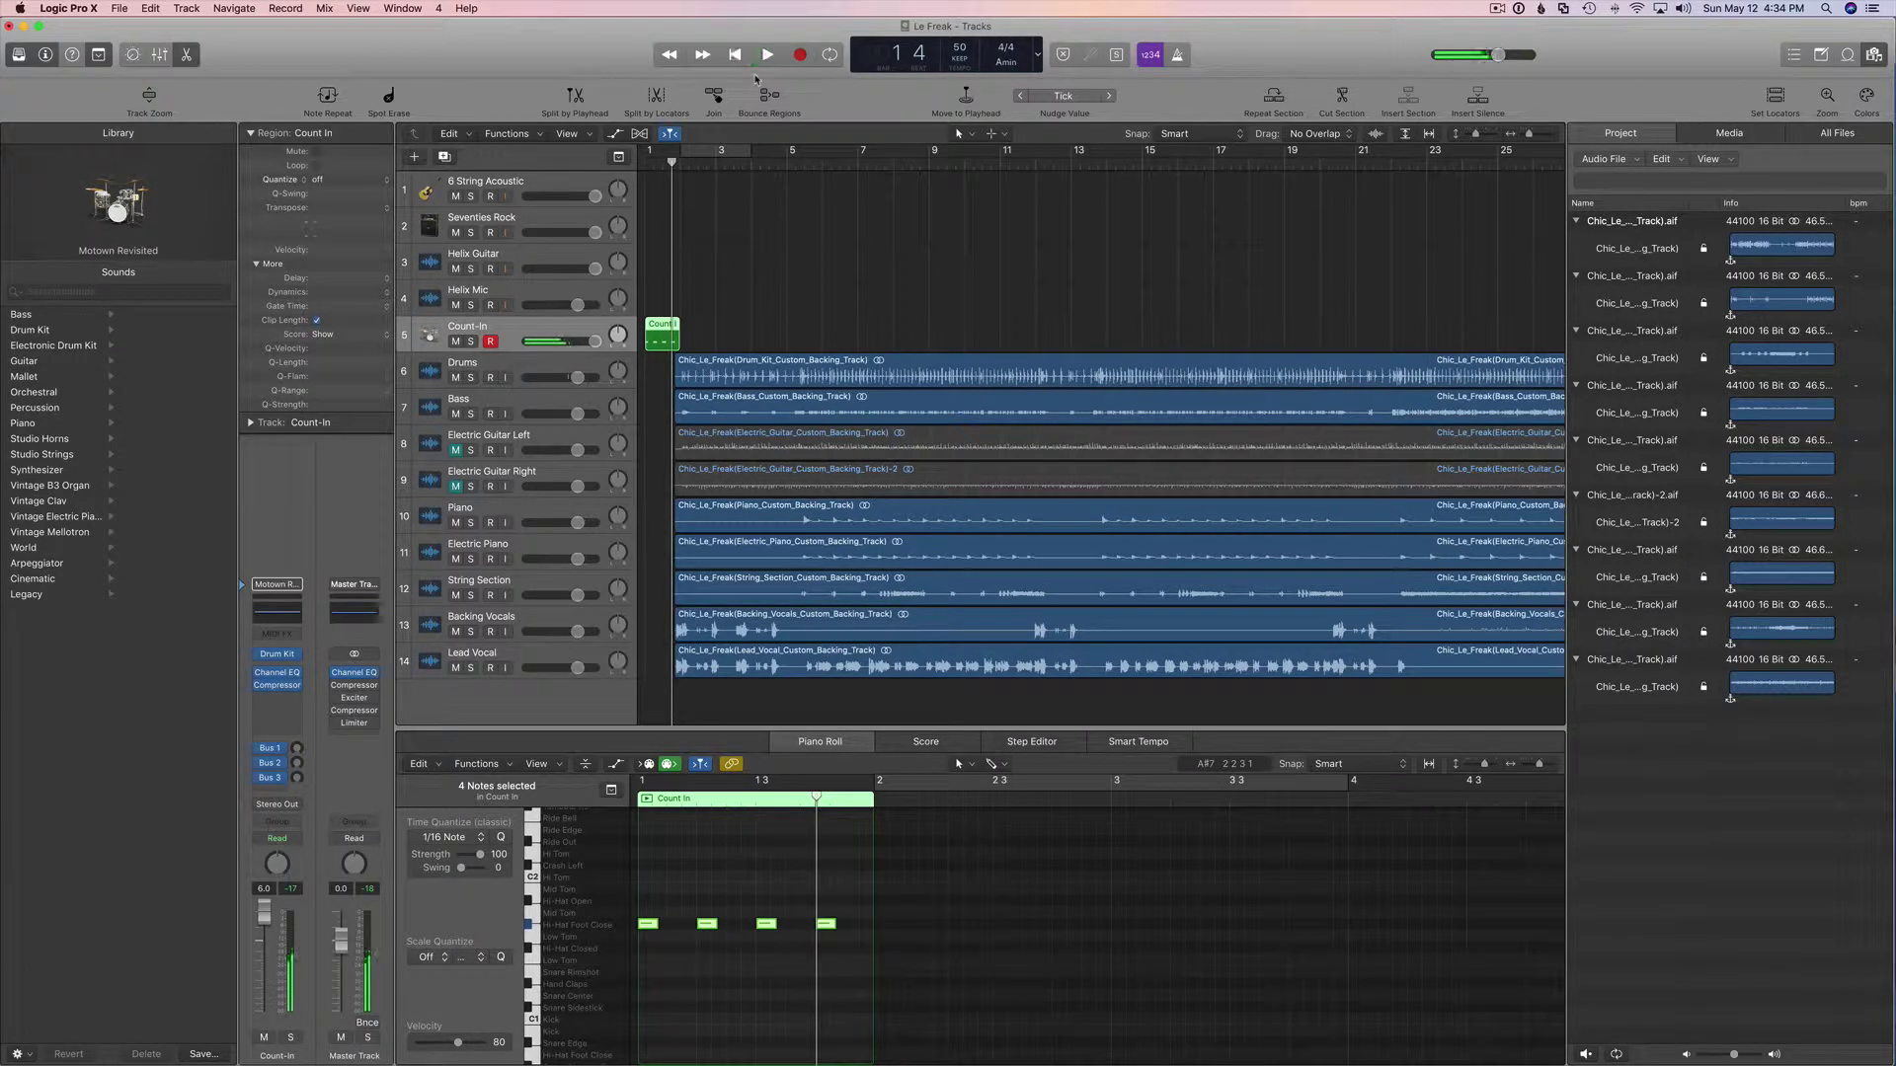
left_click(736, 55)
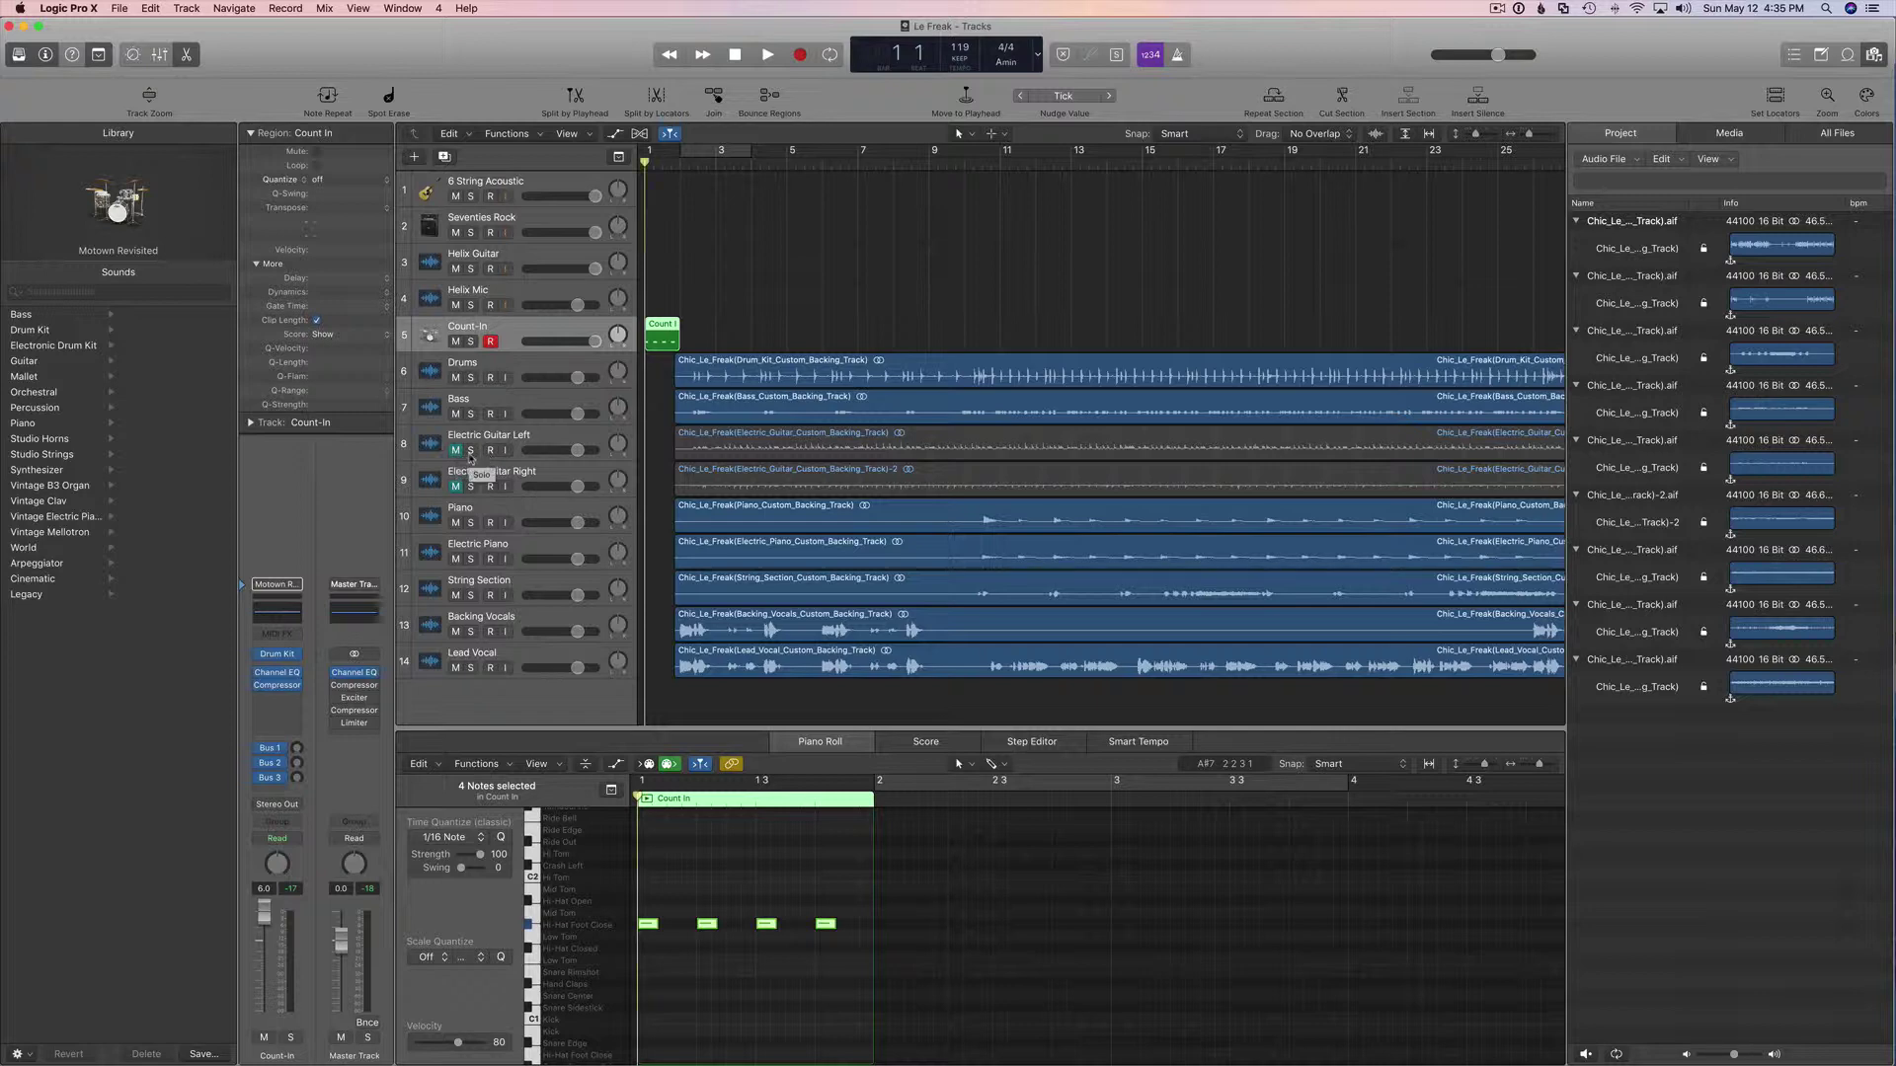
Solo the Electric Guitar Left track and listen to its opening bars.
left_click(470, 452)
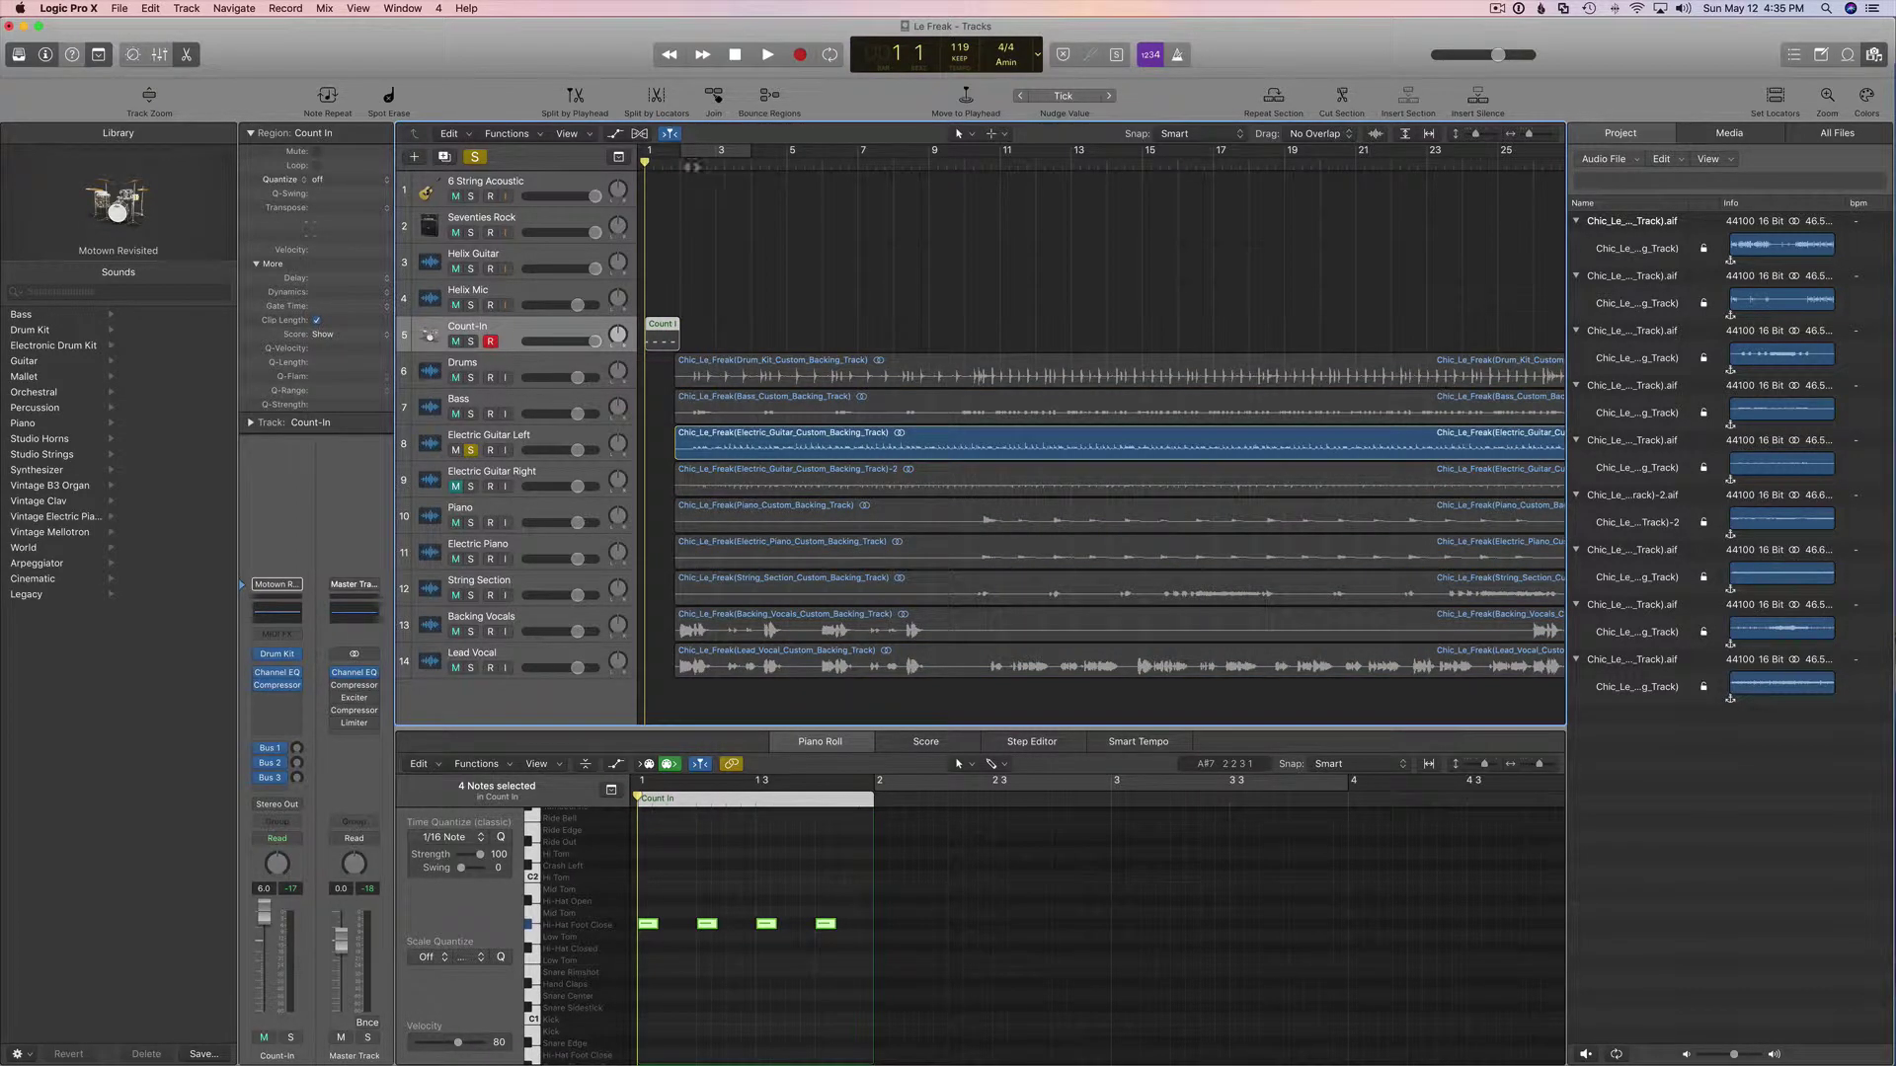
key("space")
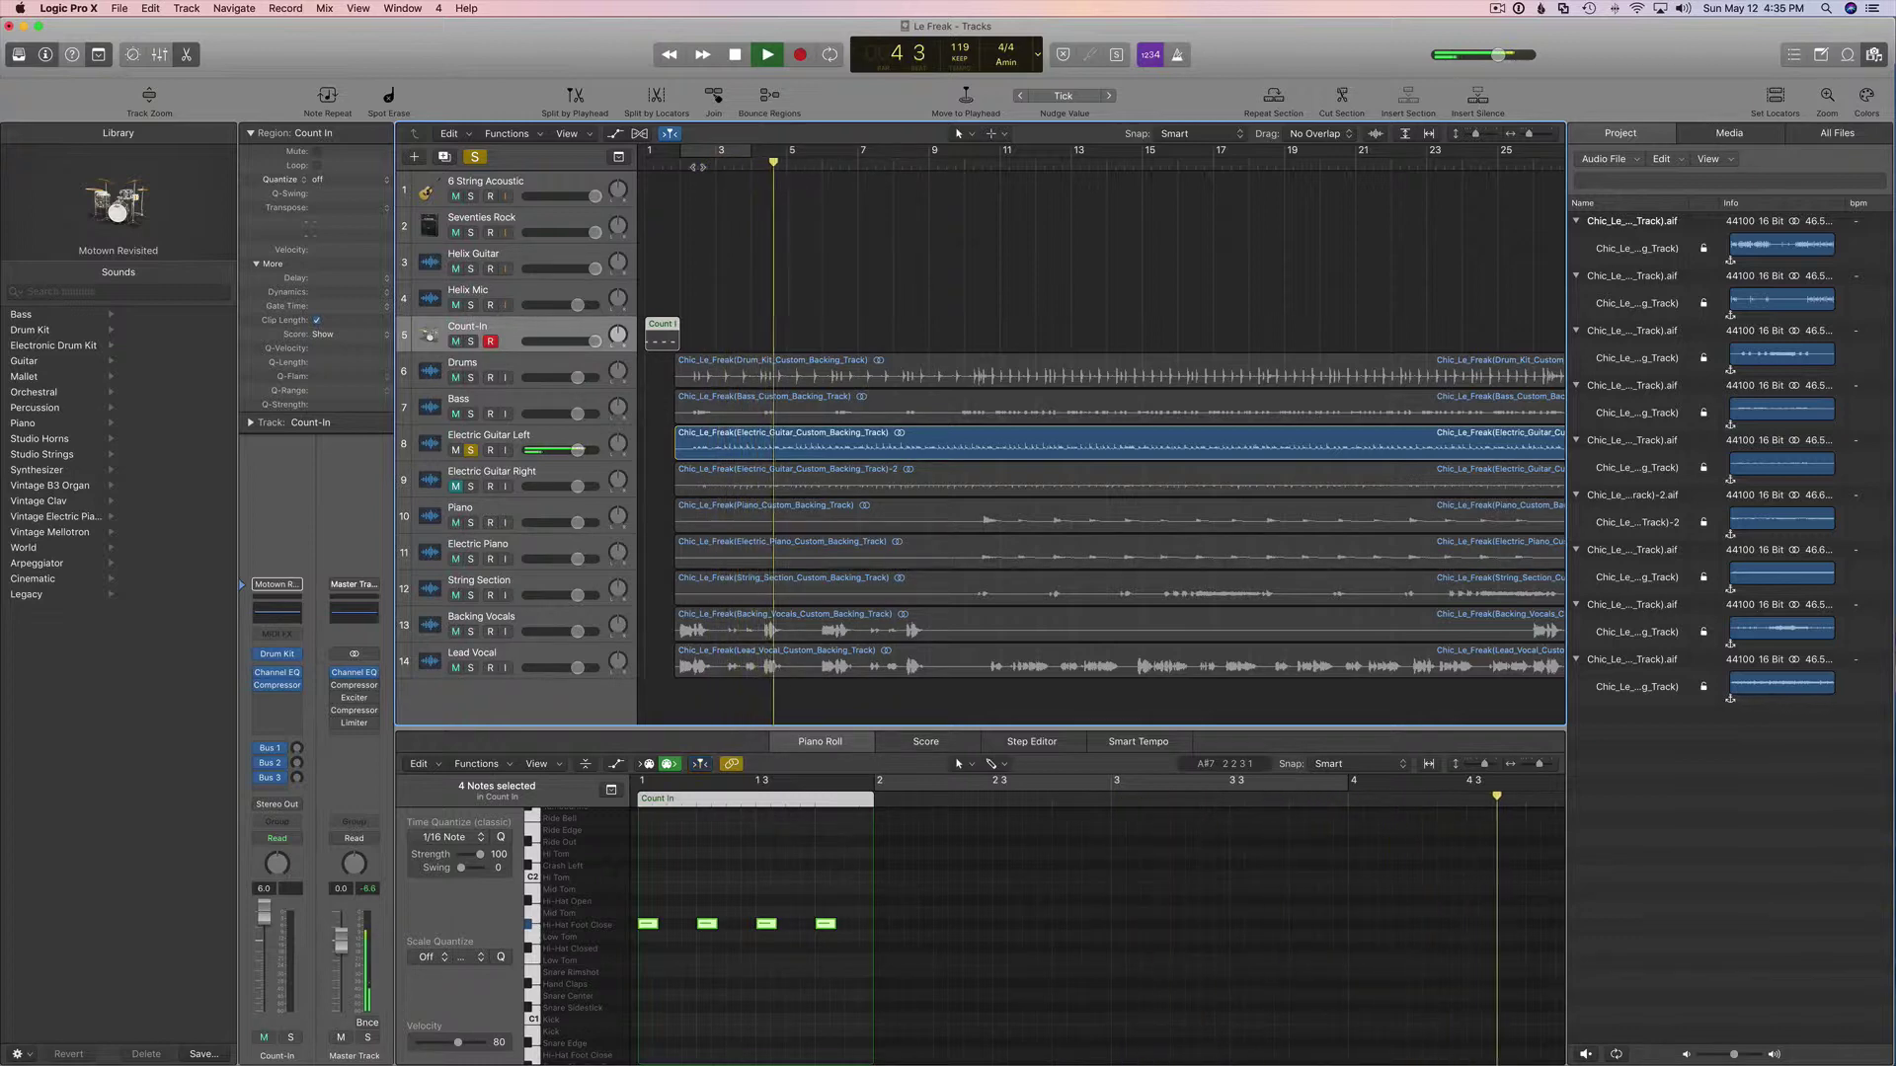
key("space")
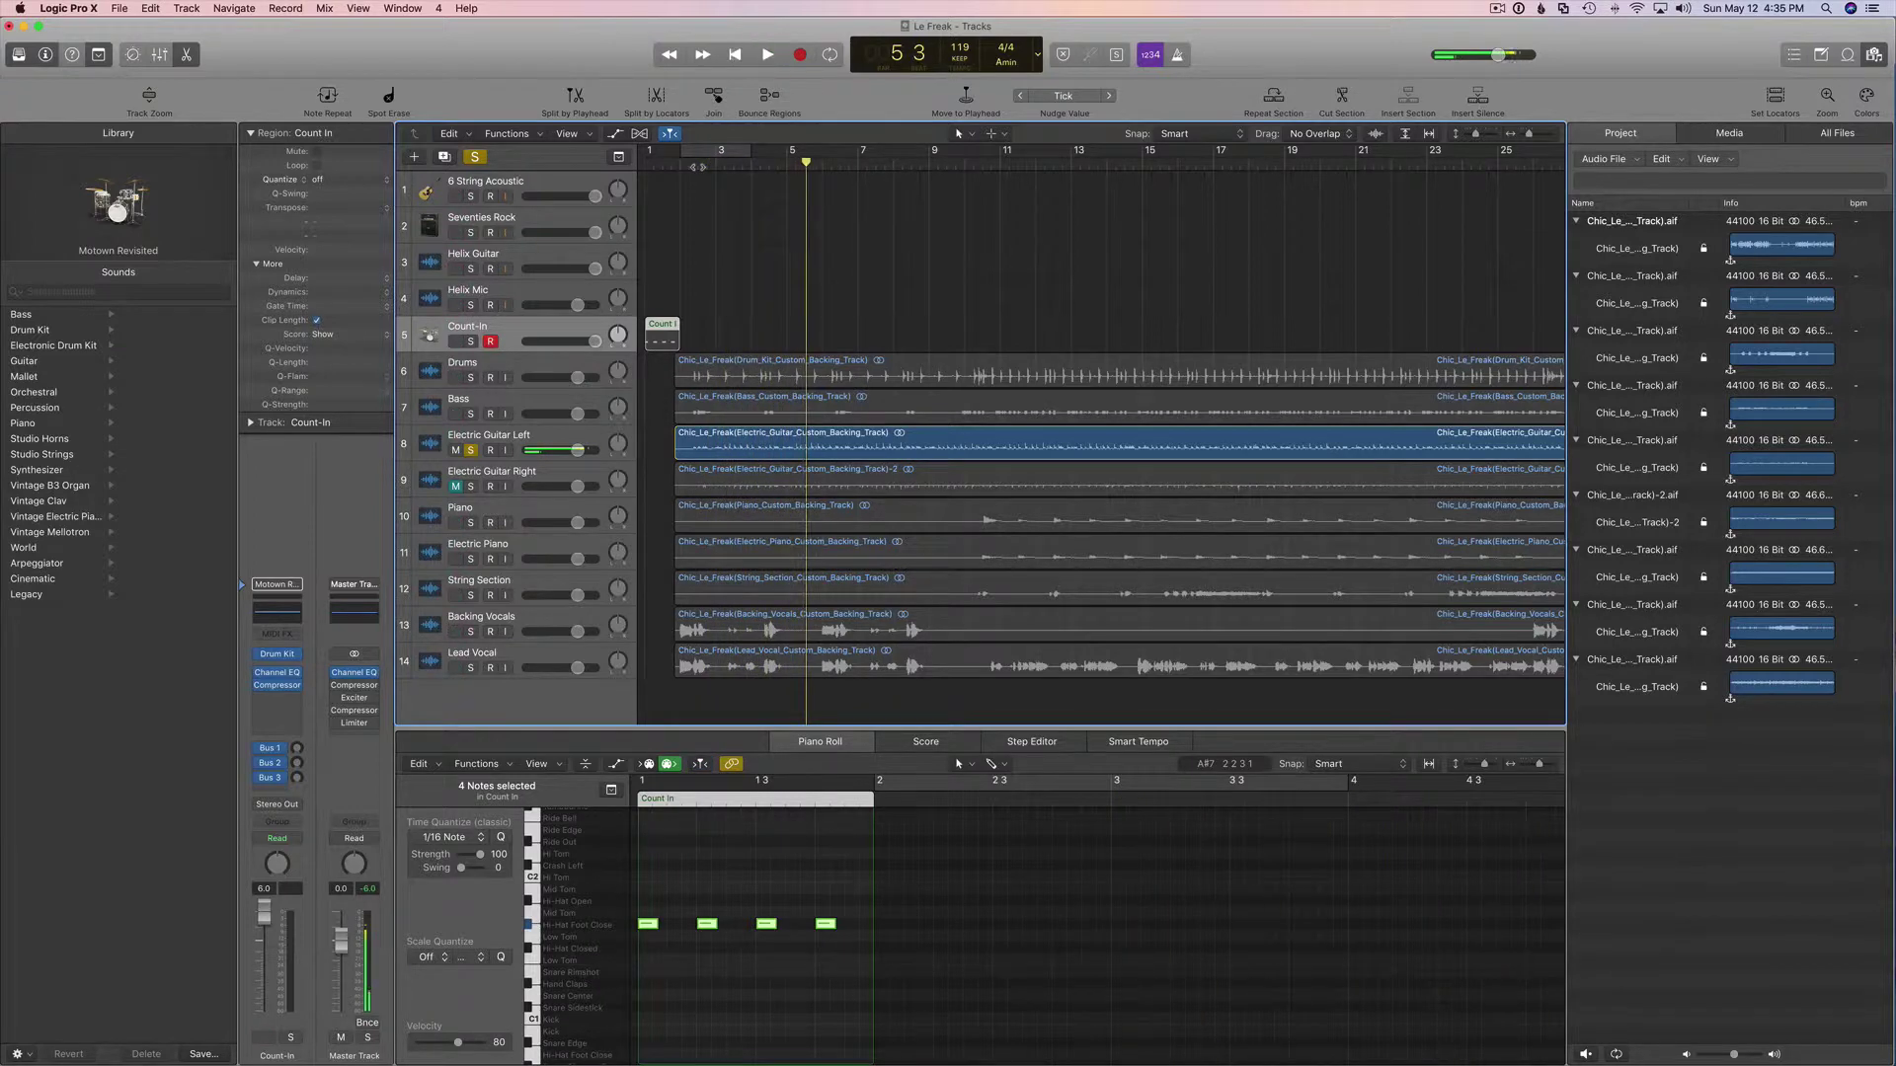
Solo the Electric Guitar Right track in place of Electric Guitar Left and listen to it.
left_click(471, 486)
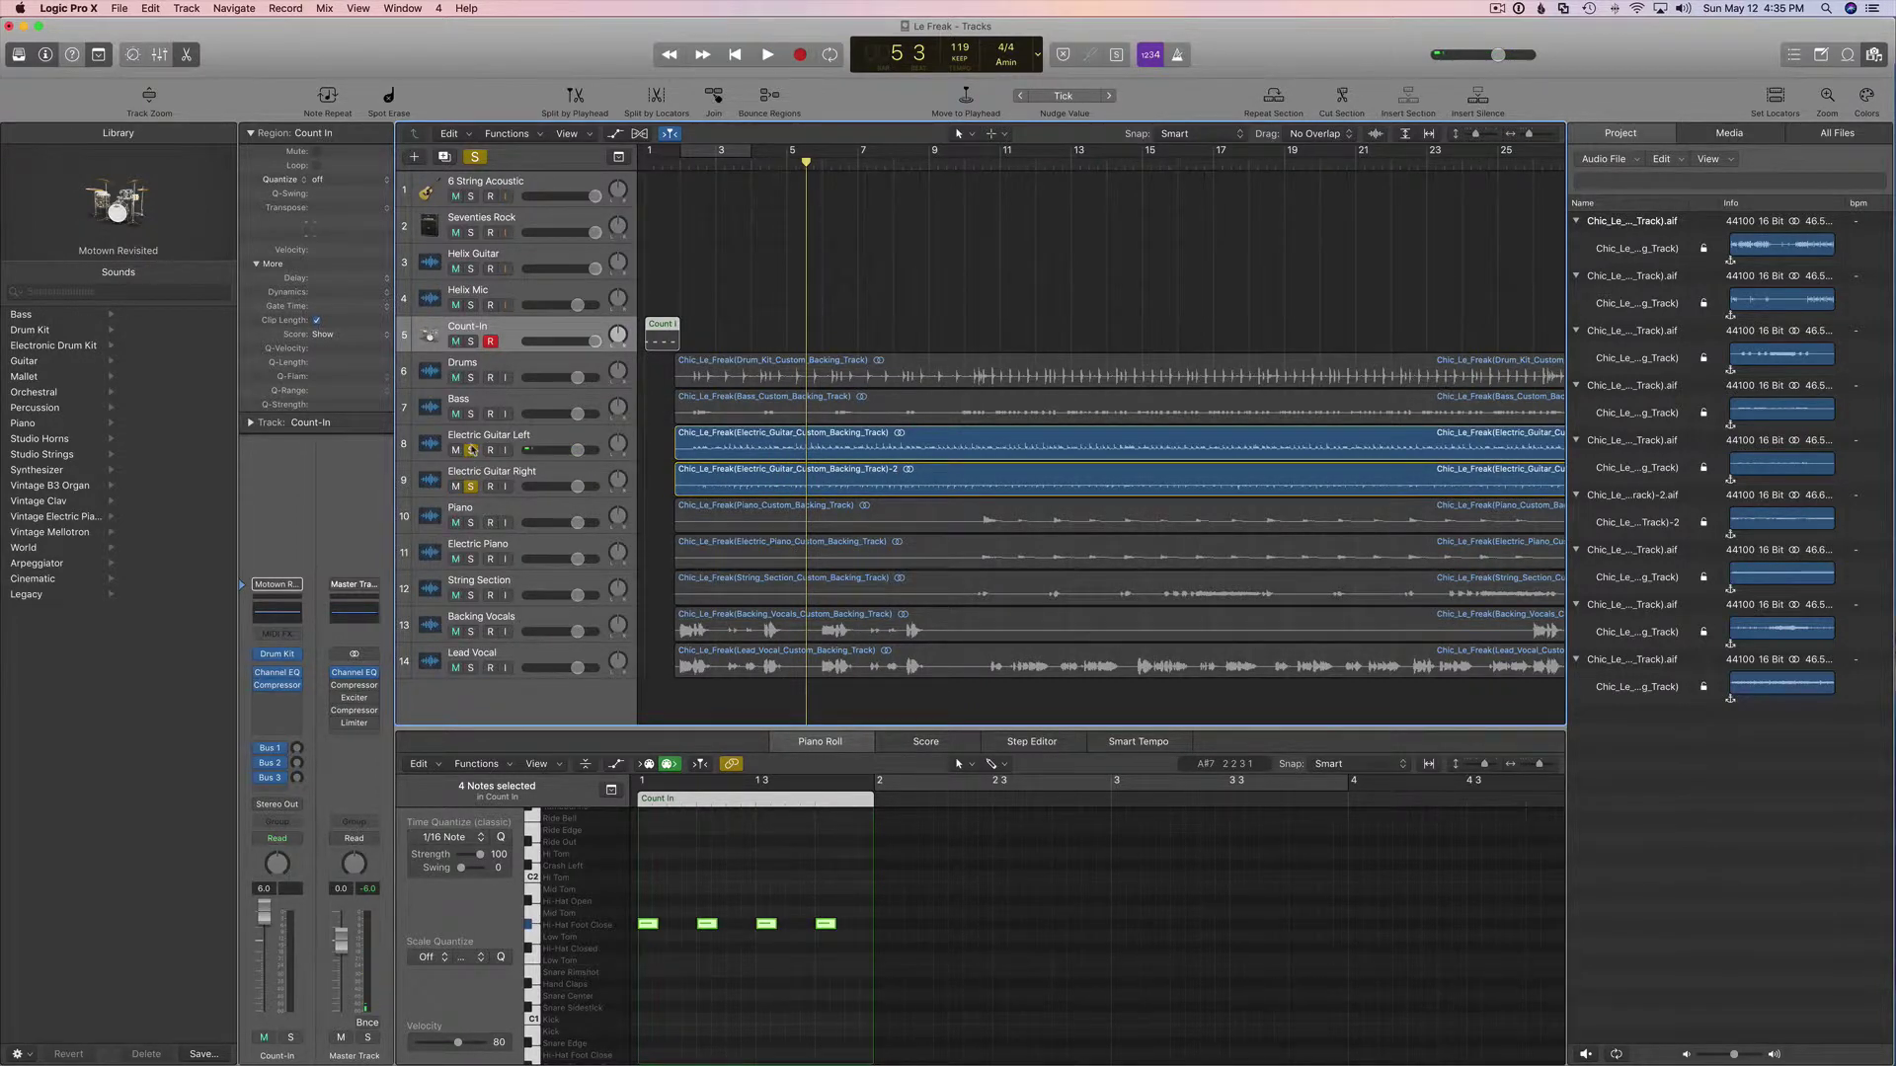
left_click(471, 451)
key("space")
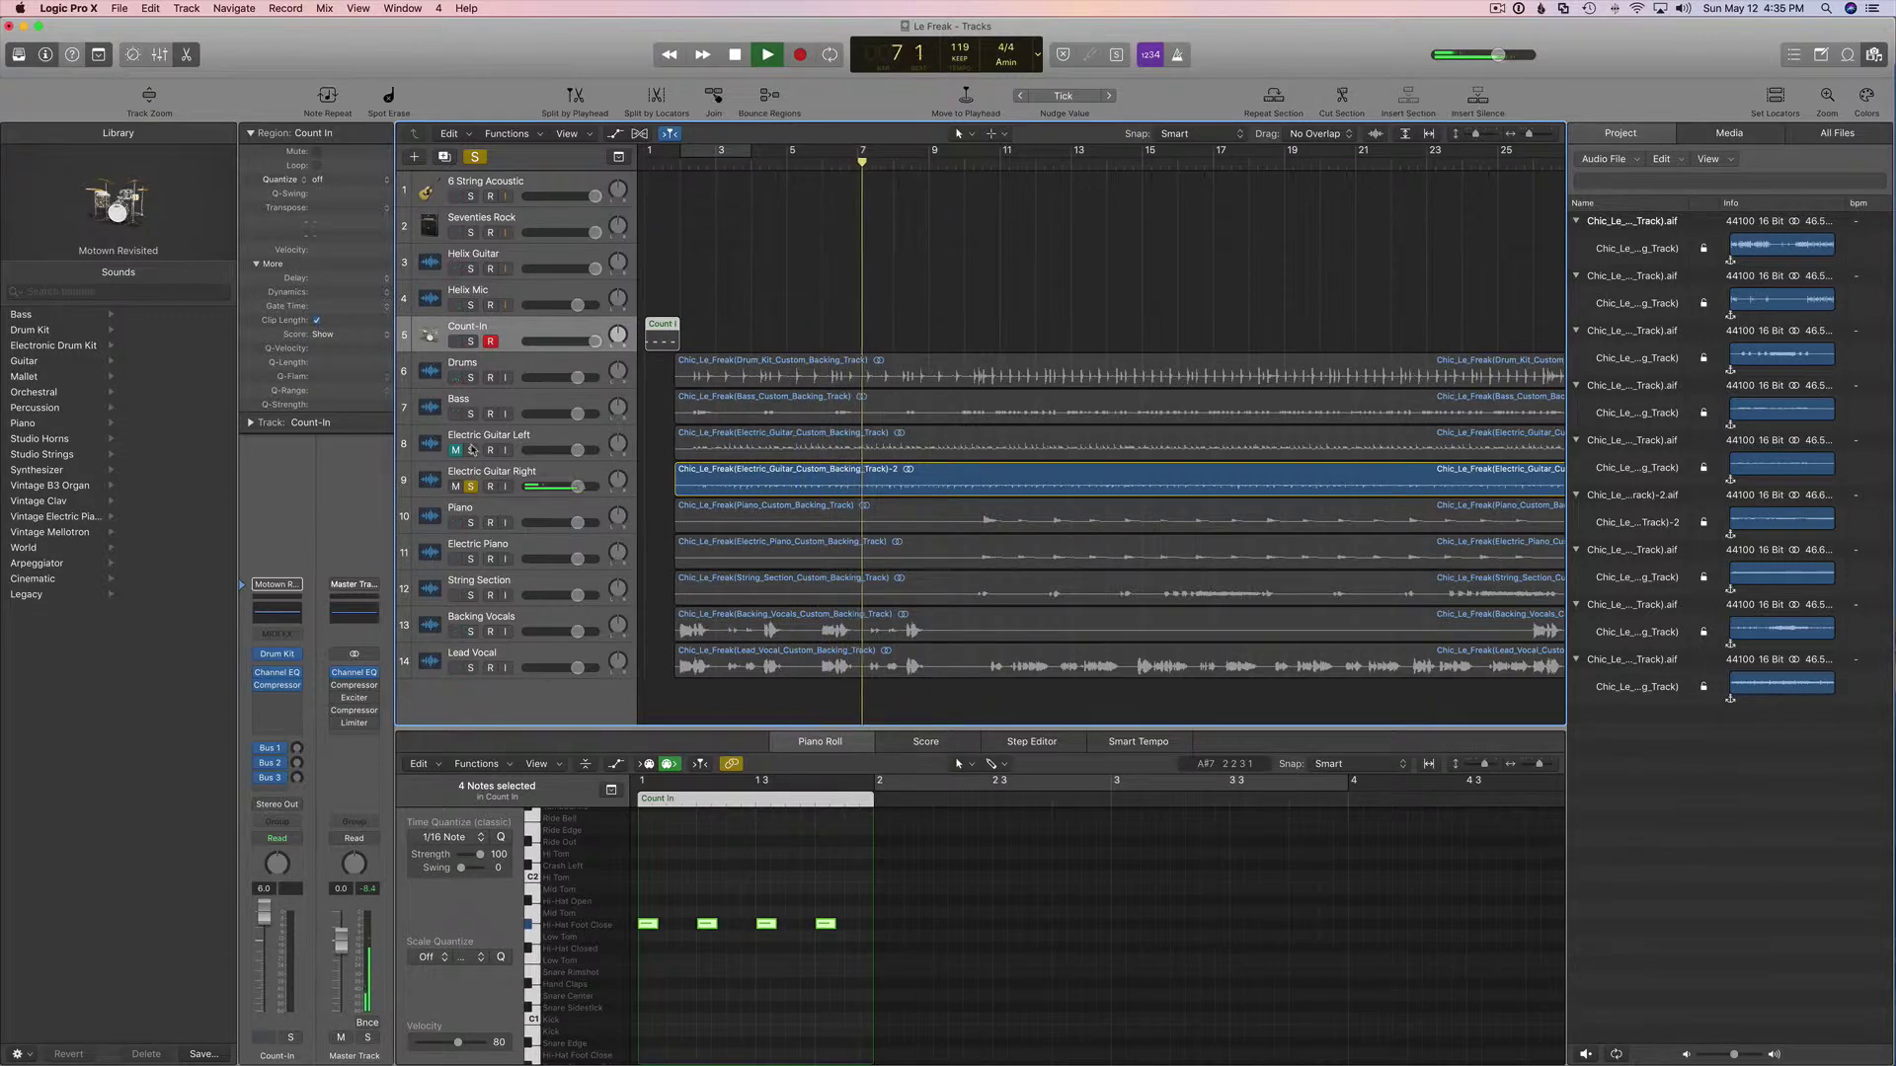
key("space")
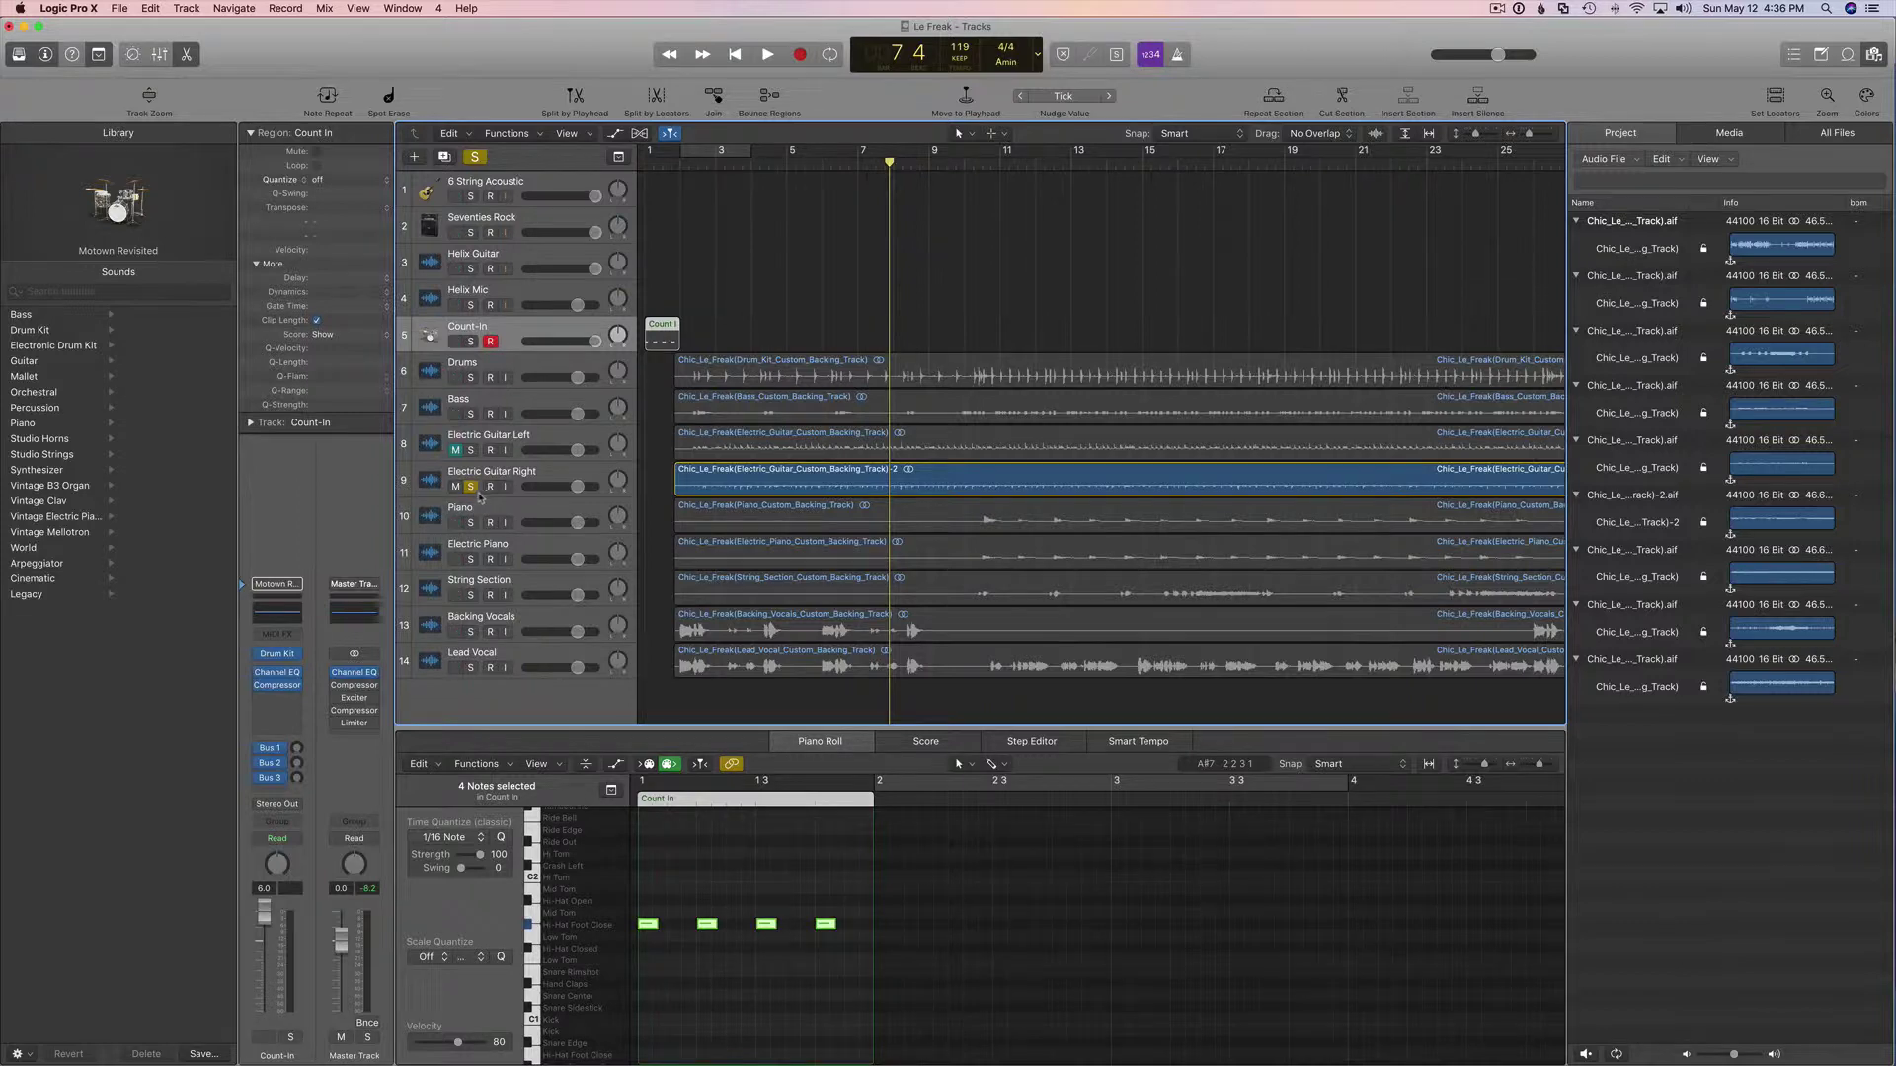
Unsolo Electric Guitar Right, leave it muted, and save the project.
left_click(471, 487)
left_click(455, 487)
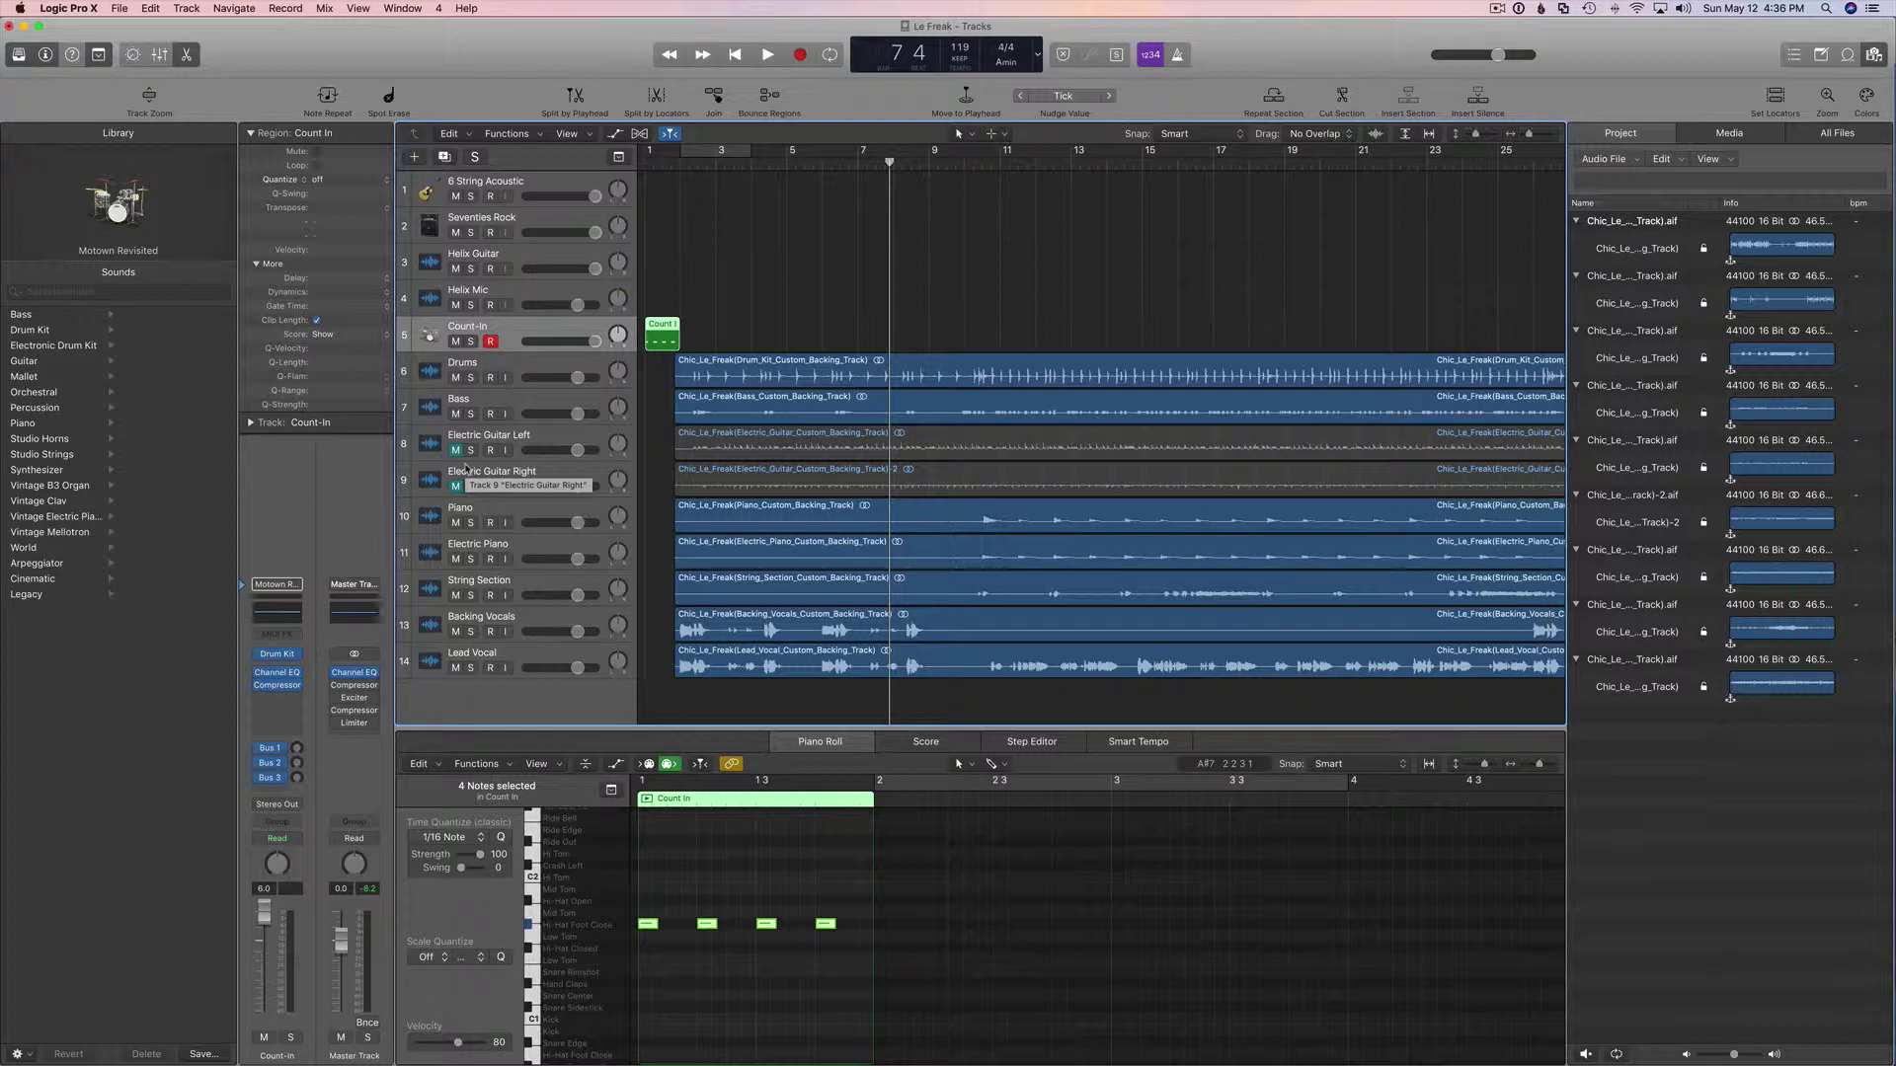
key("super+s")
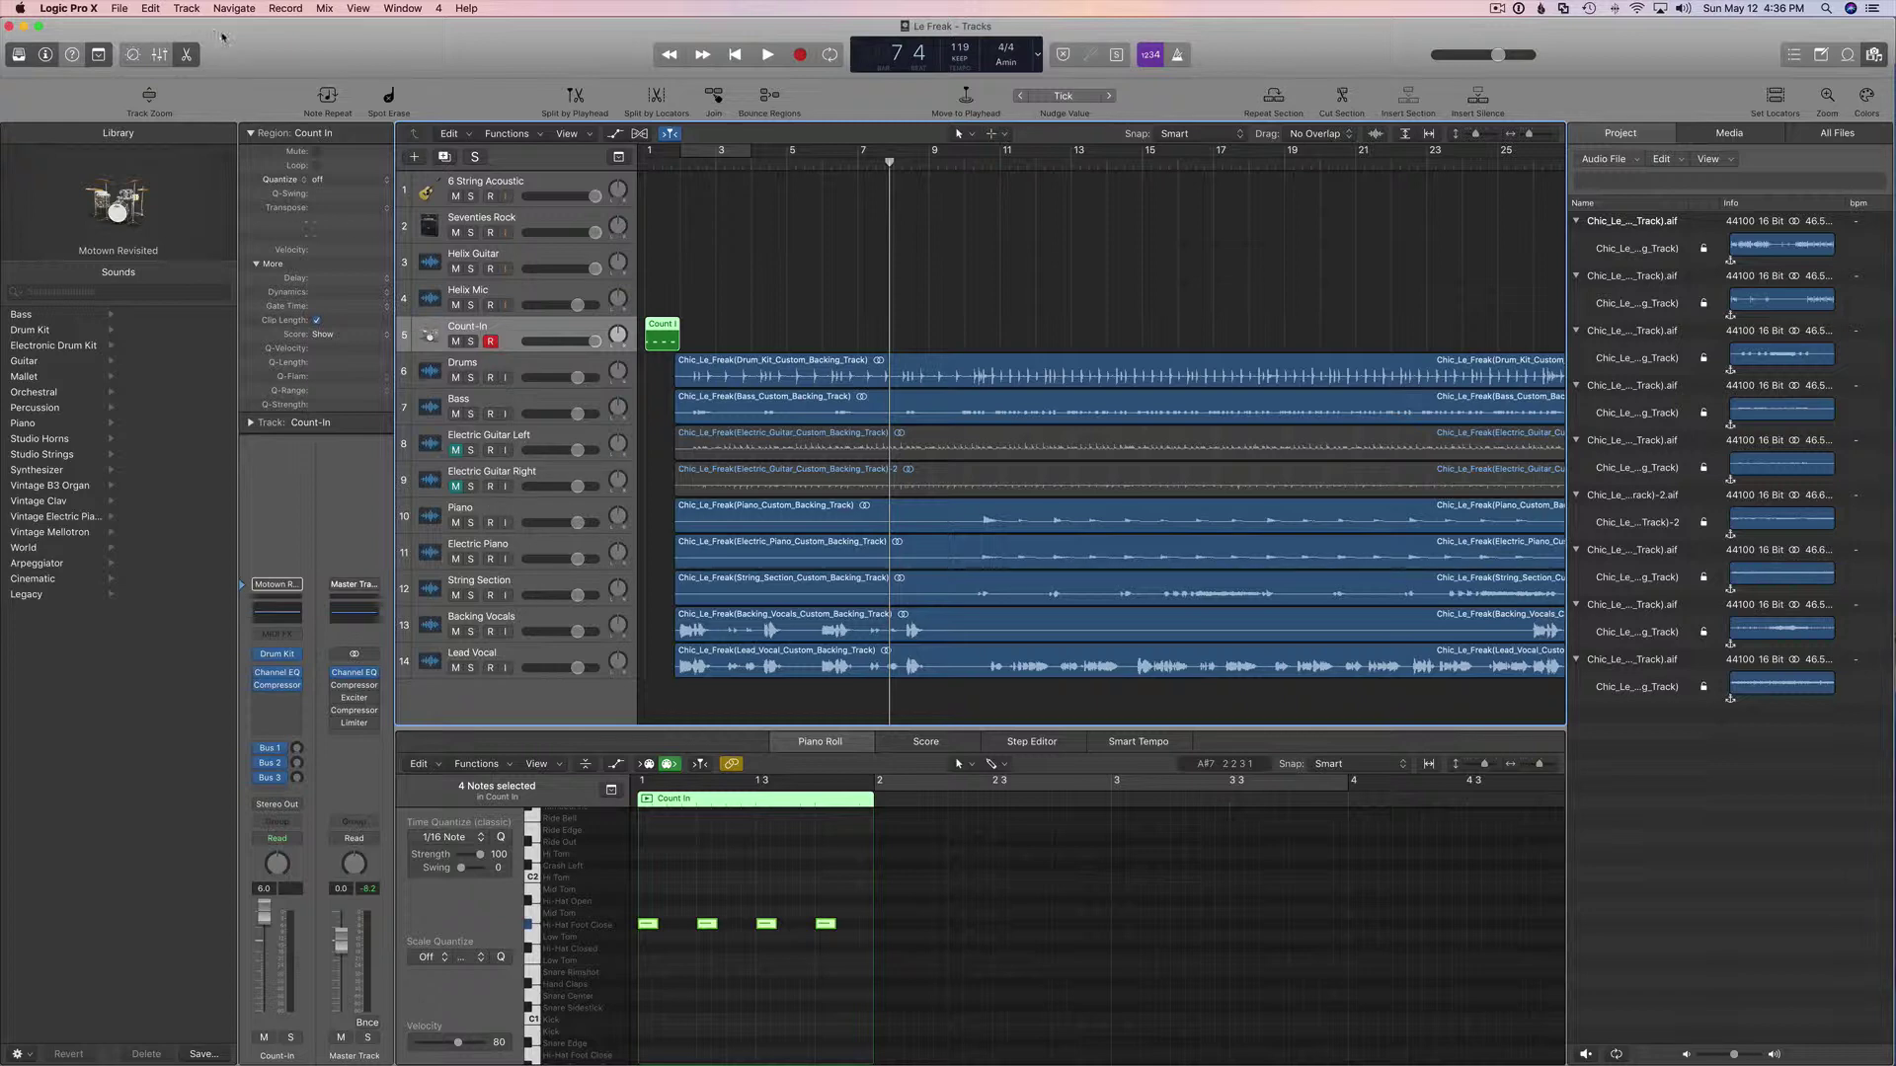
Close the current project and create a new one from the Empty Backing Track template.
left_click(77, 8)
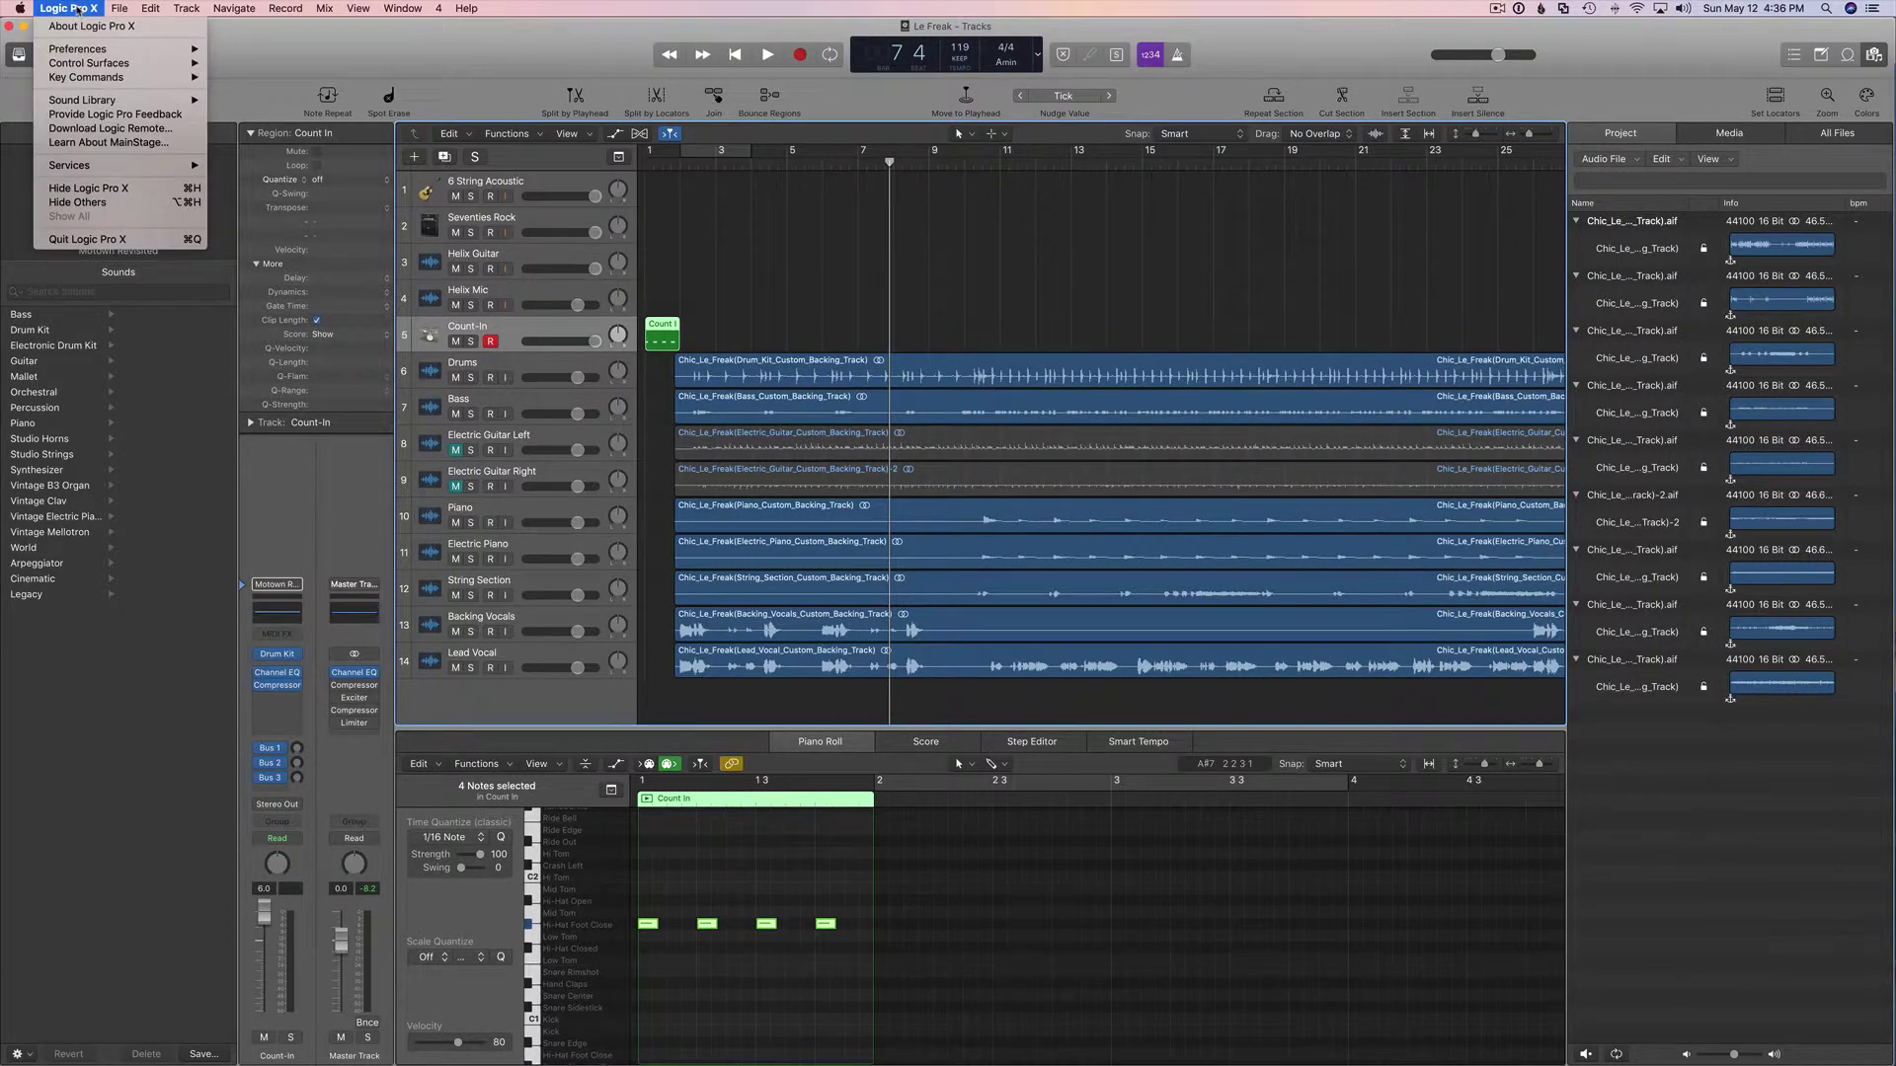
left_click(319, 44)
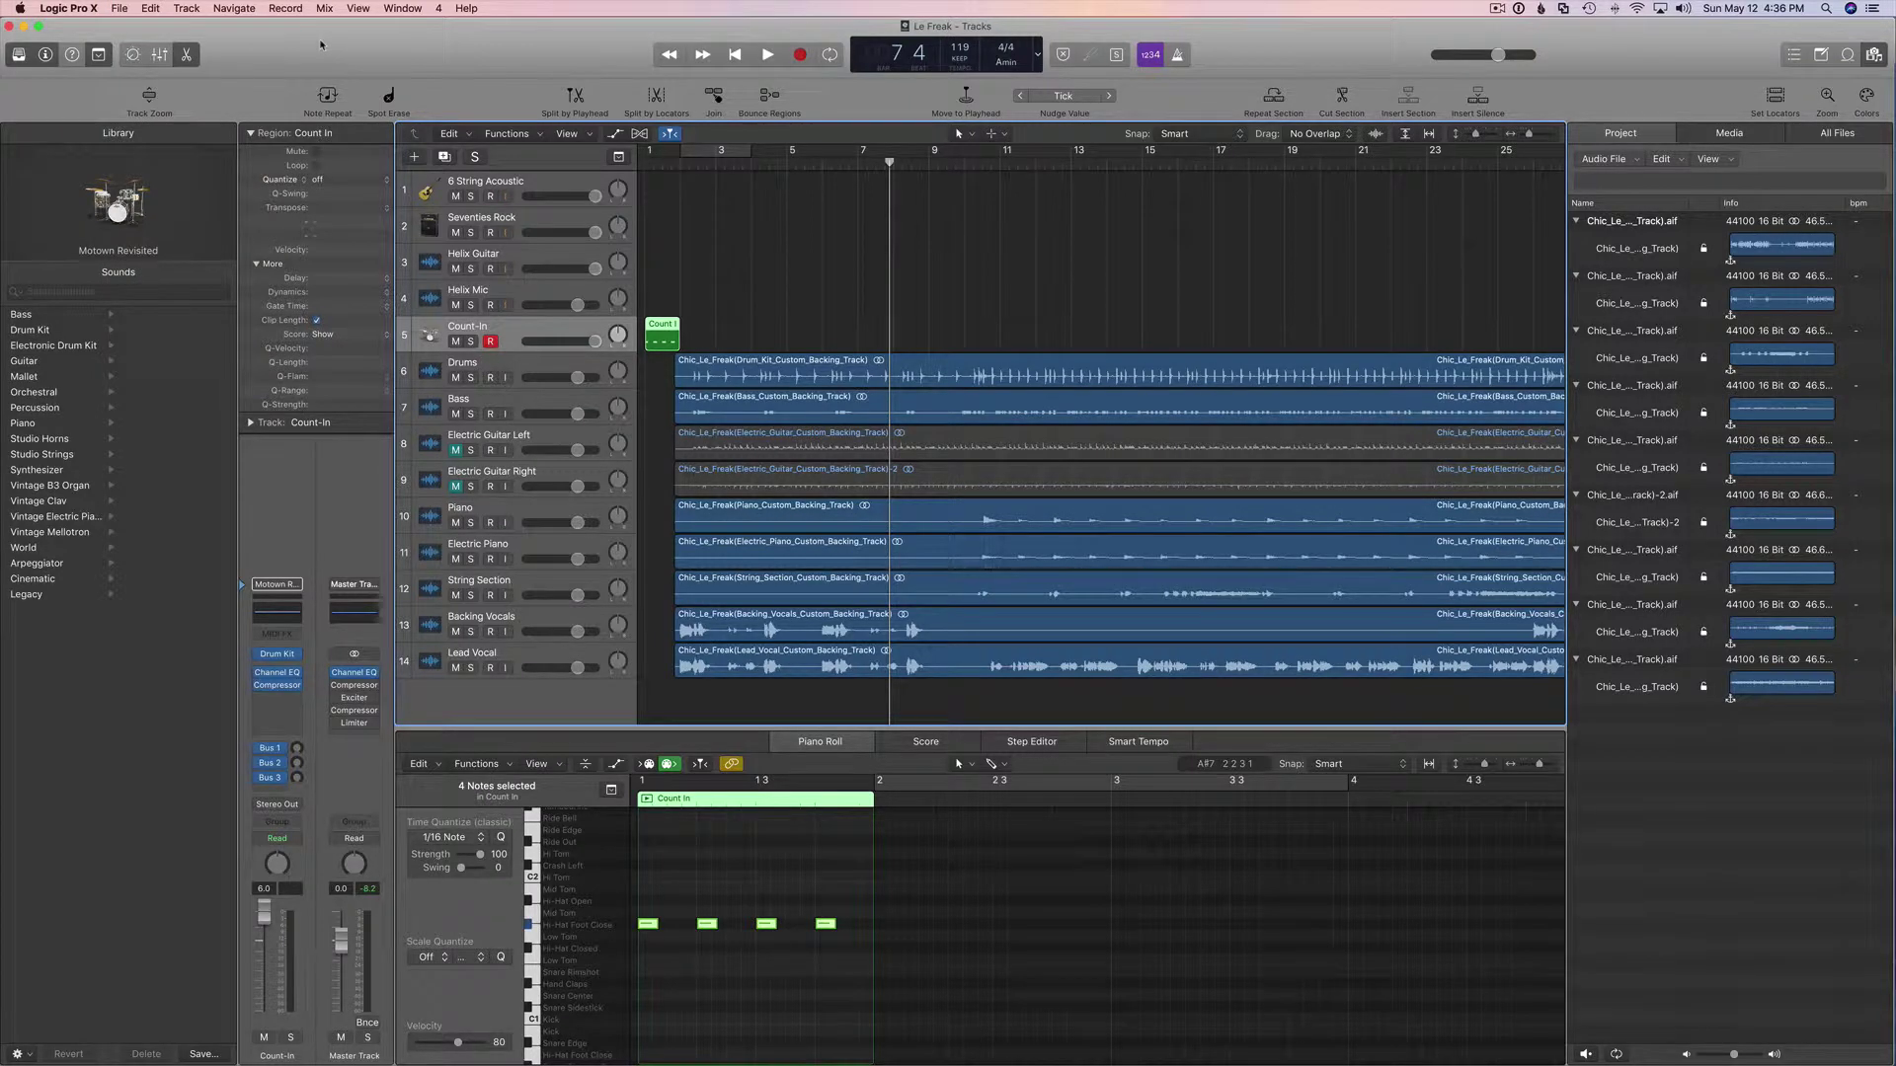
left_click(119, 9)
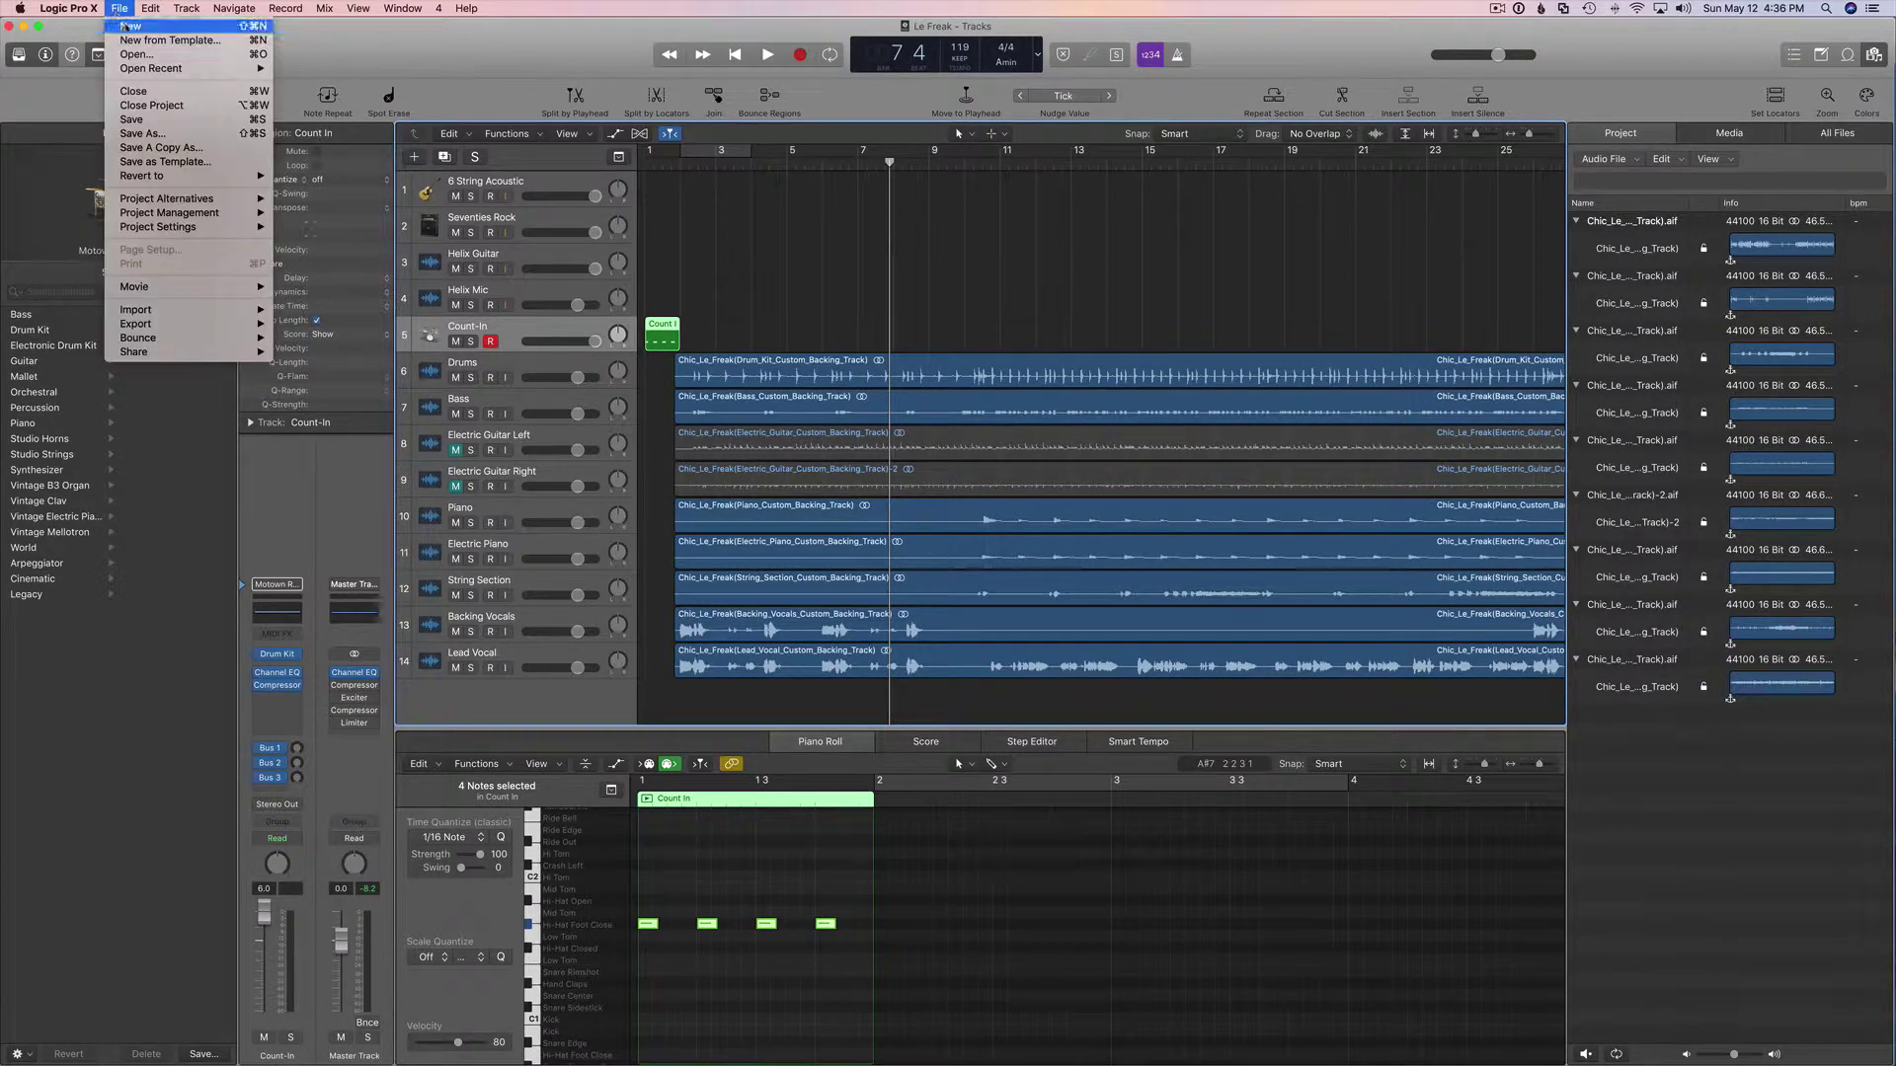
left_click(179, 41)
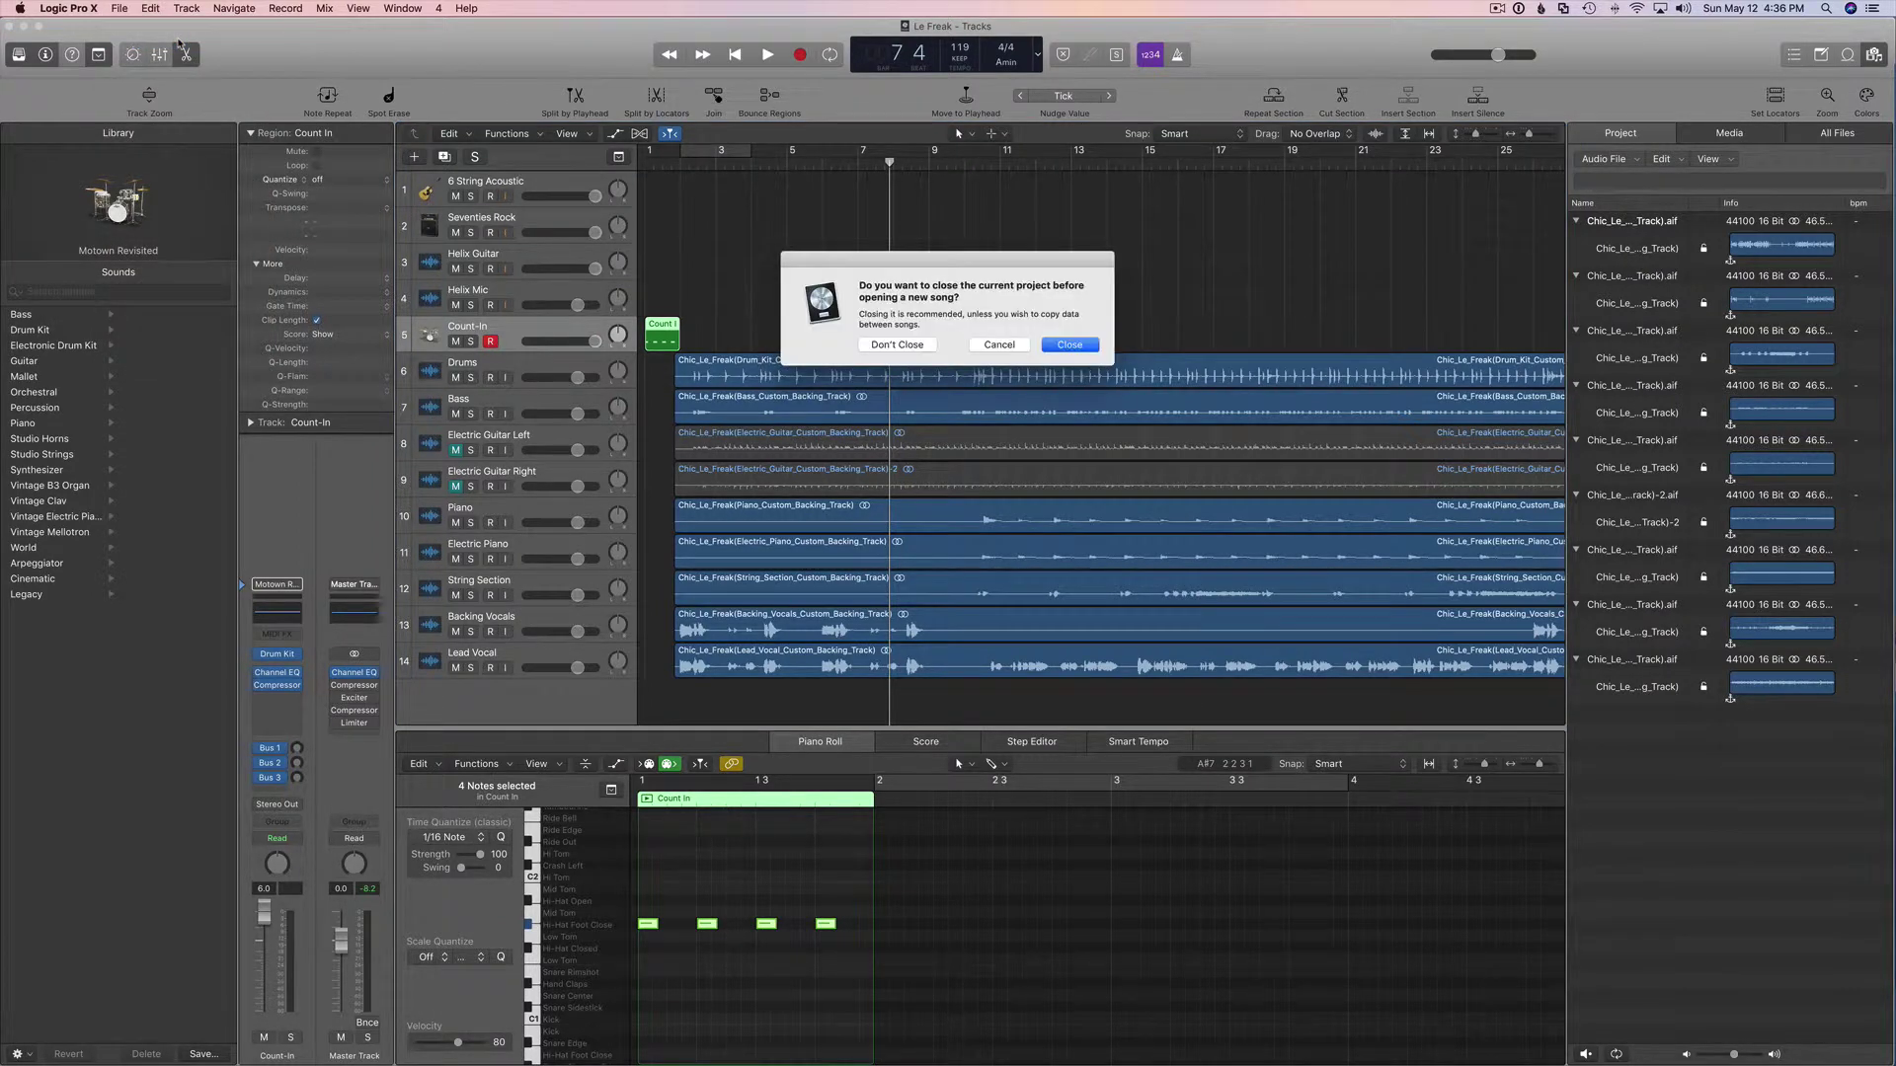
left_click(1074, 346)
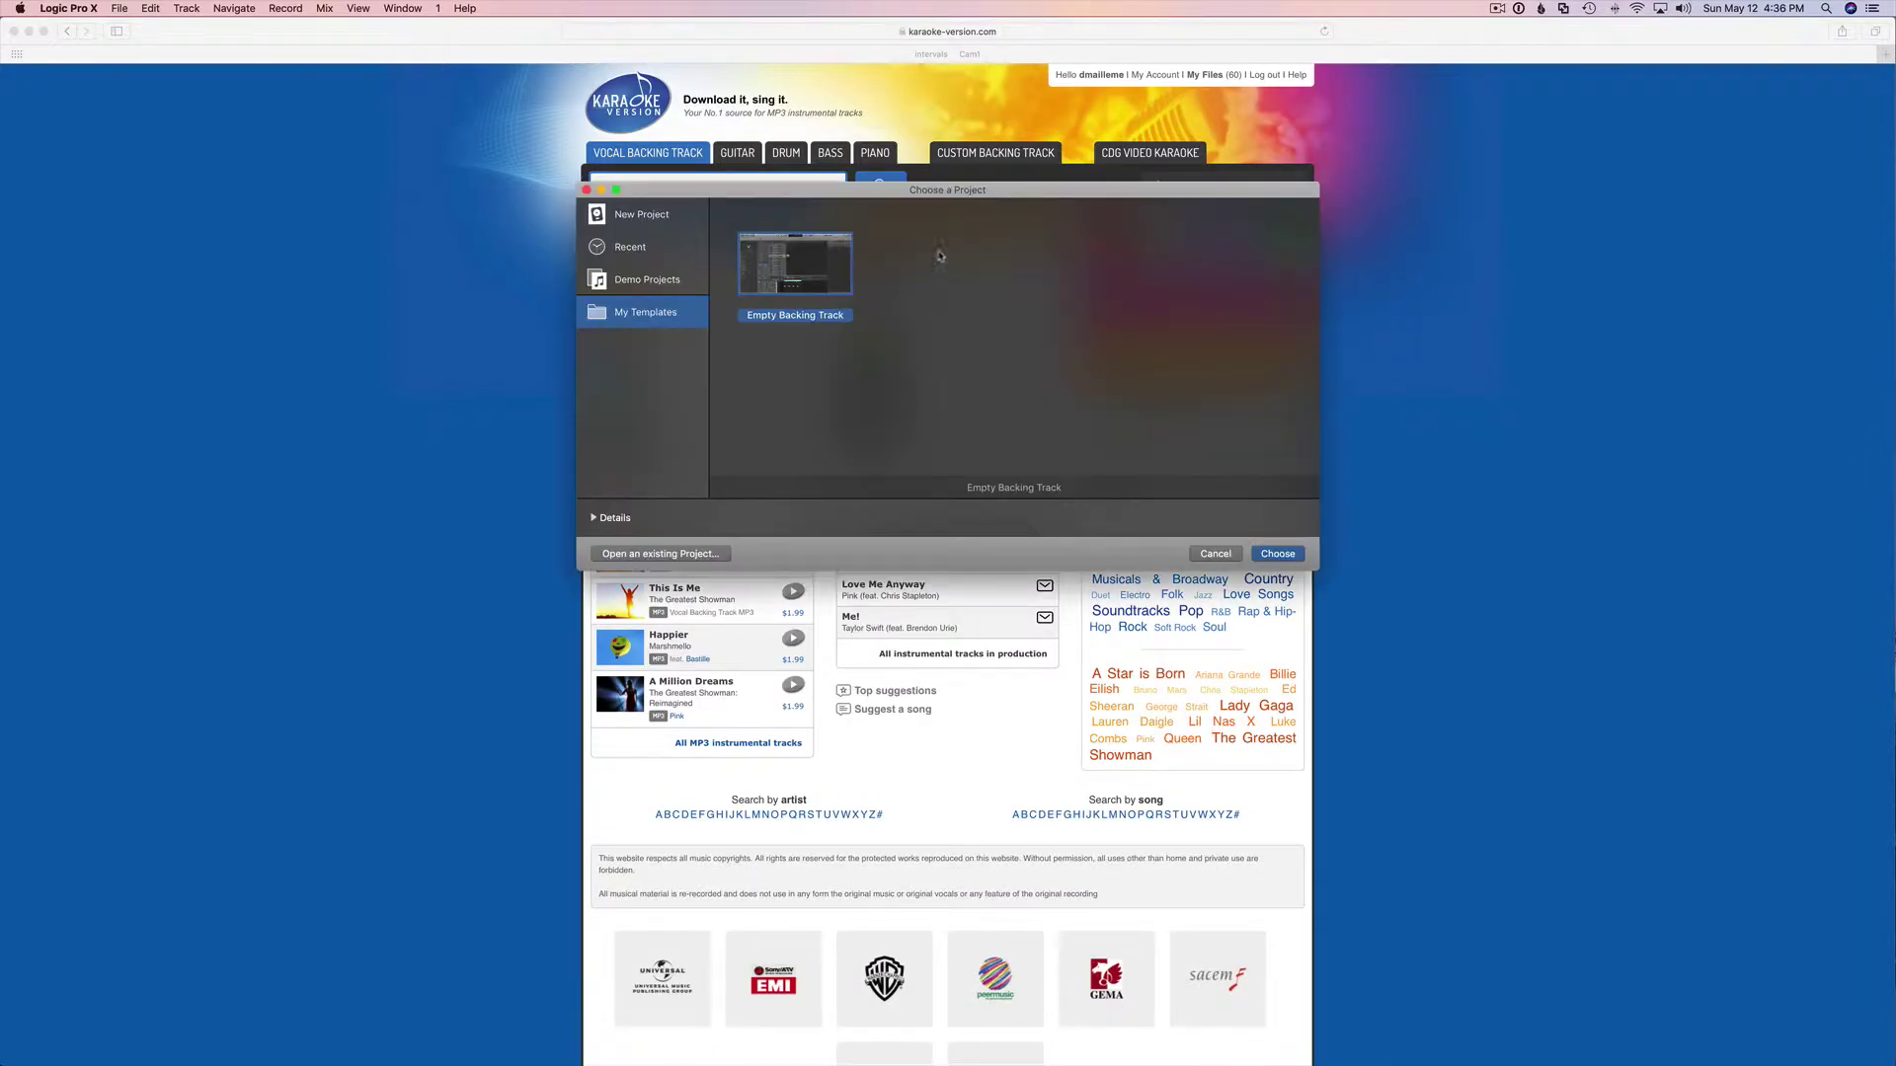
double_click(832, 272)
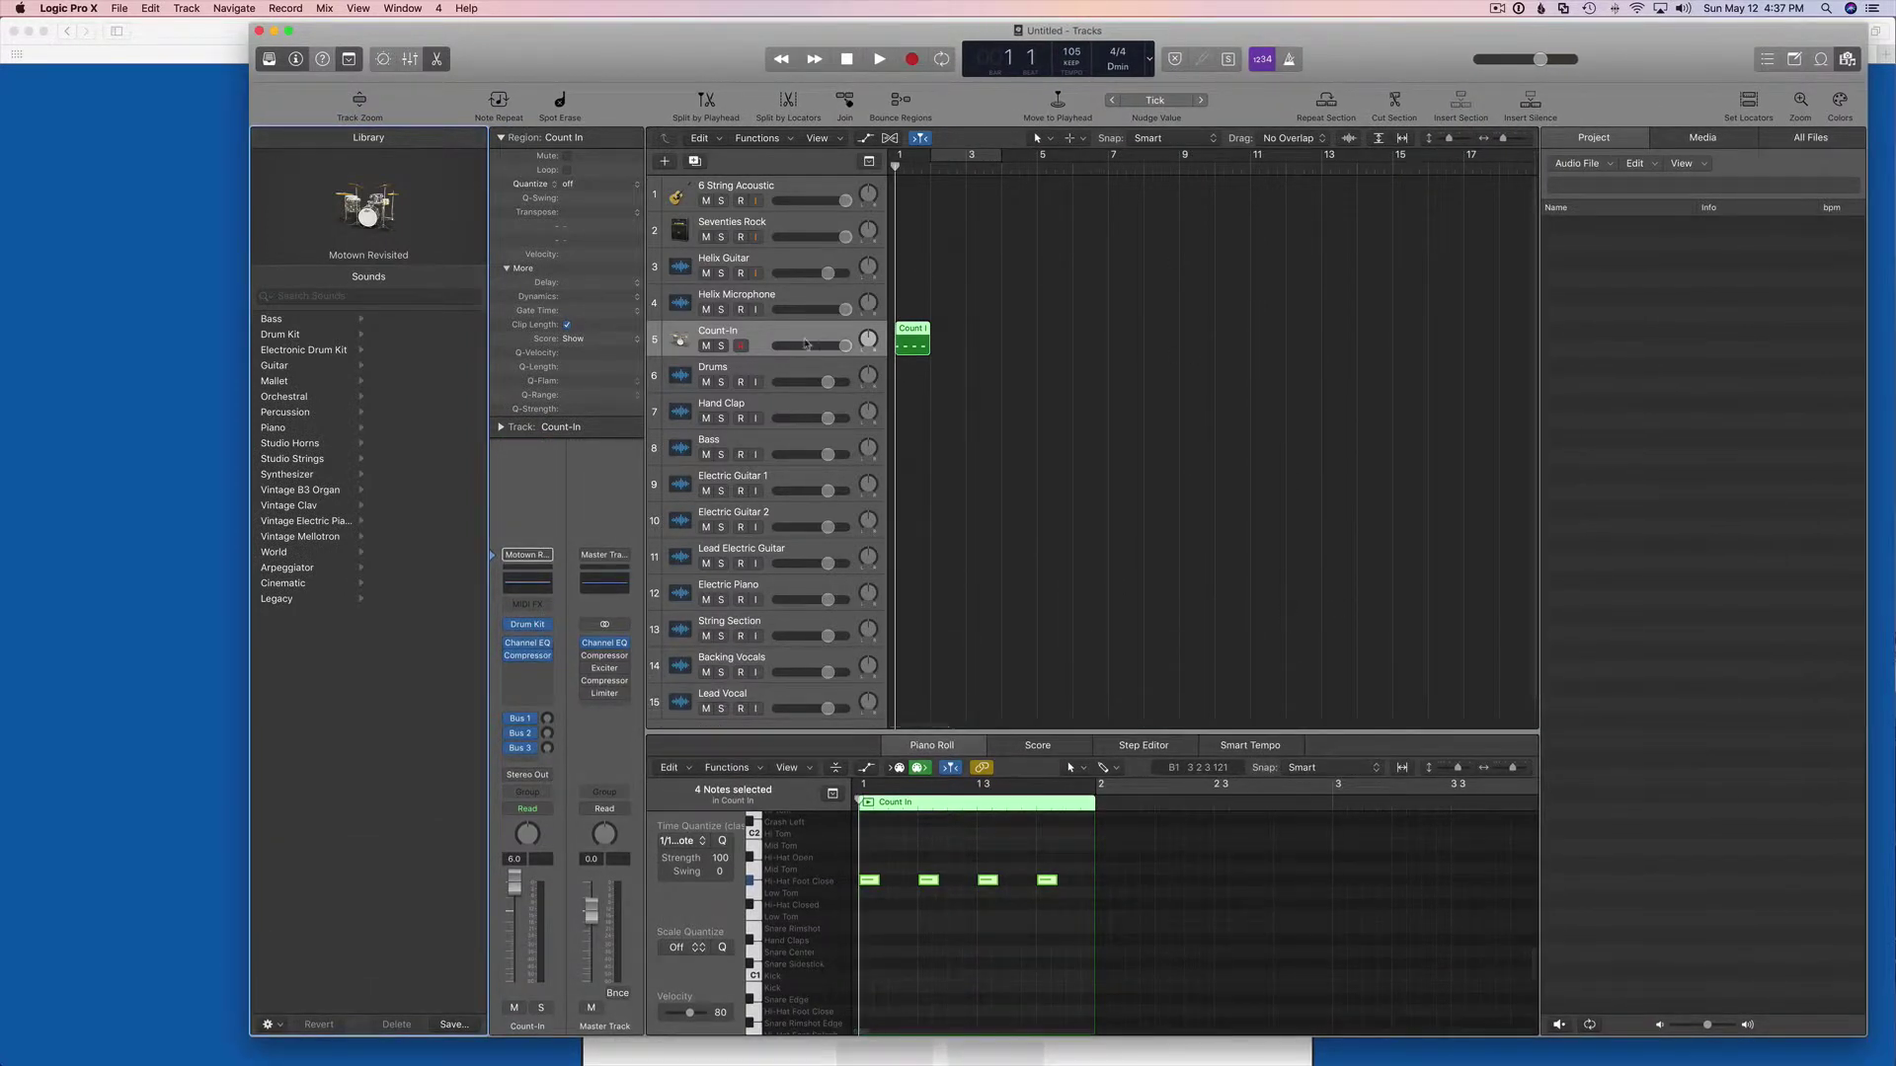
Go through the template's 6 String Acoustic, Seventies Rock, Helix Guitar and Helix Microphone tracks to review their channel setups.
left_click(806, 188)
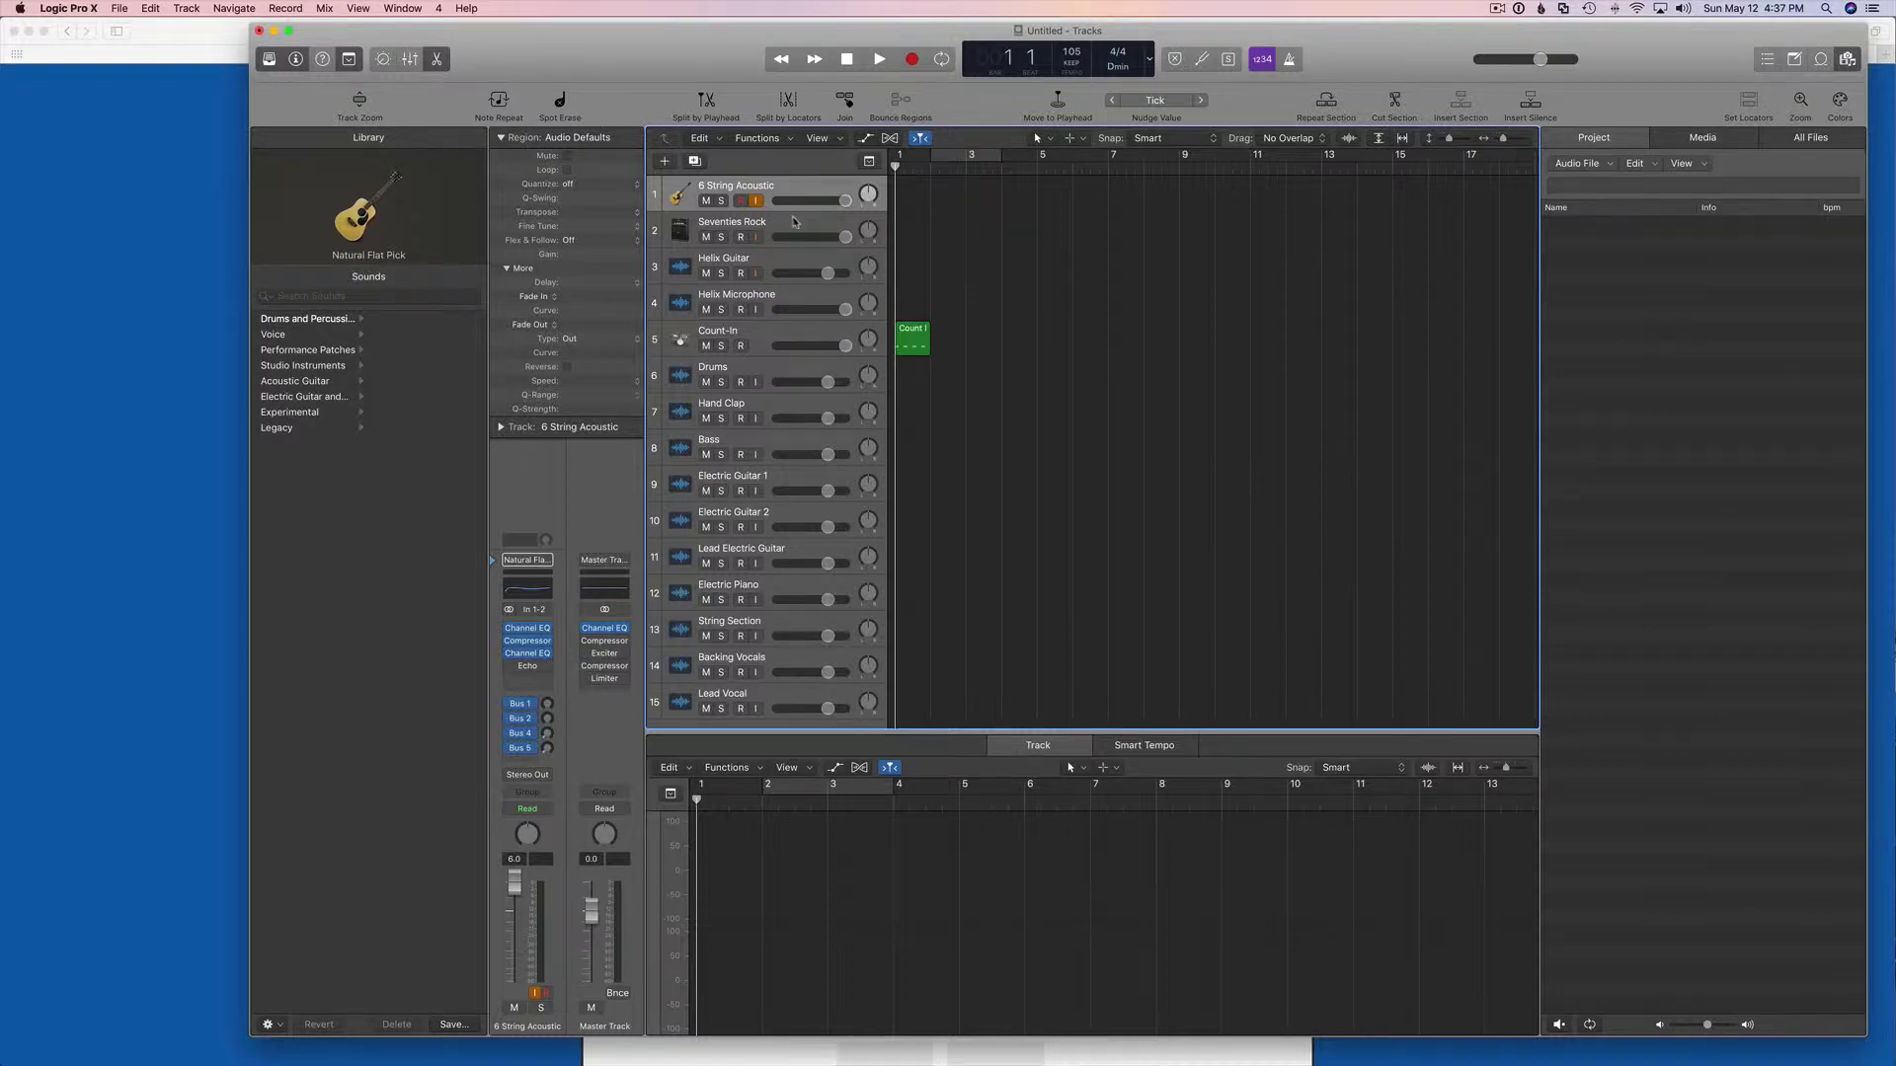
left_click(794, 222)
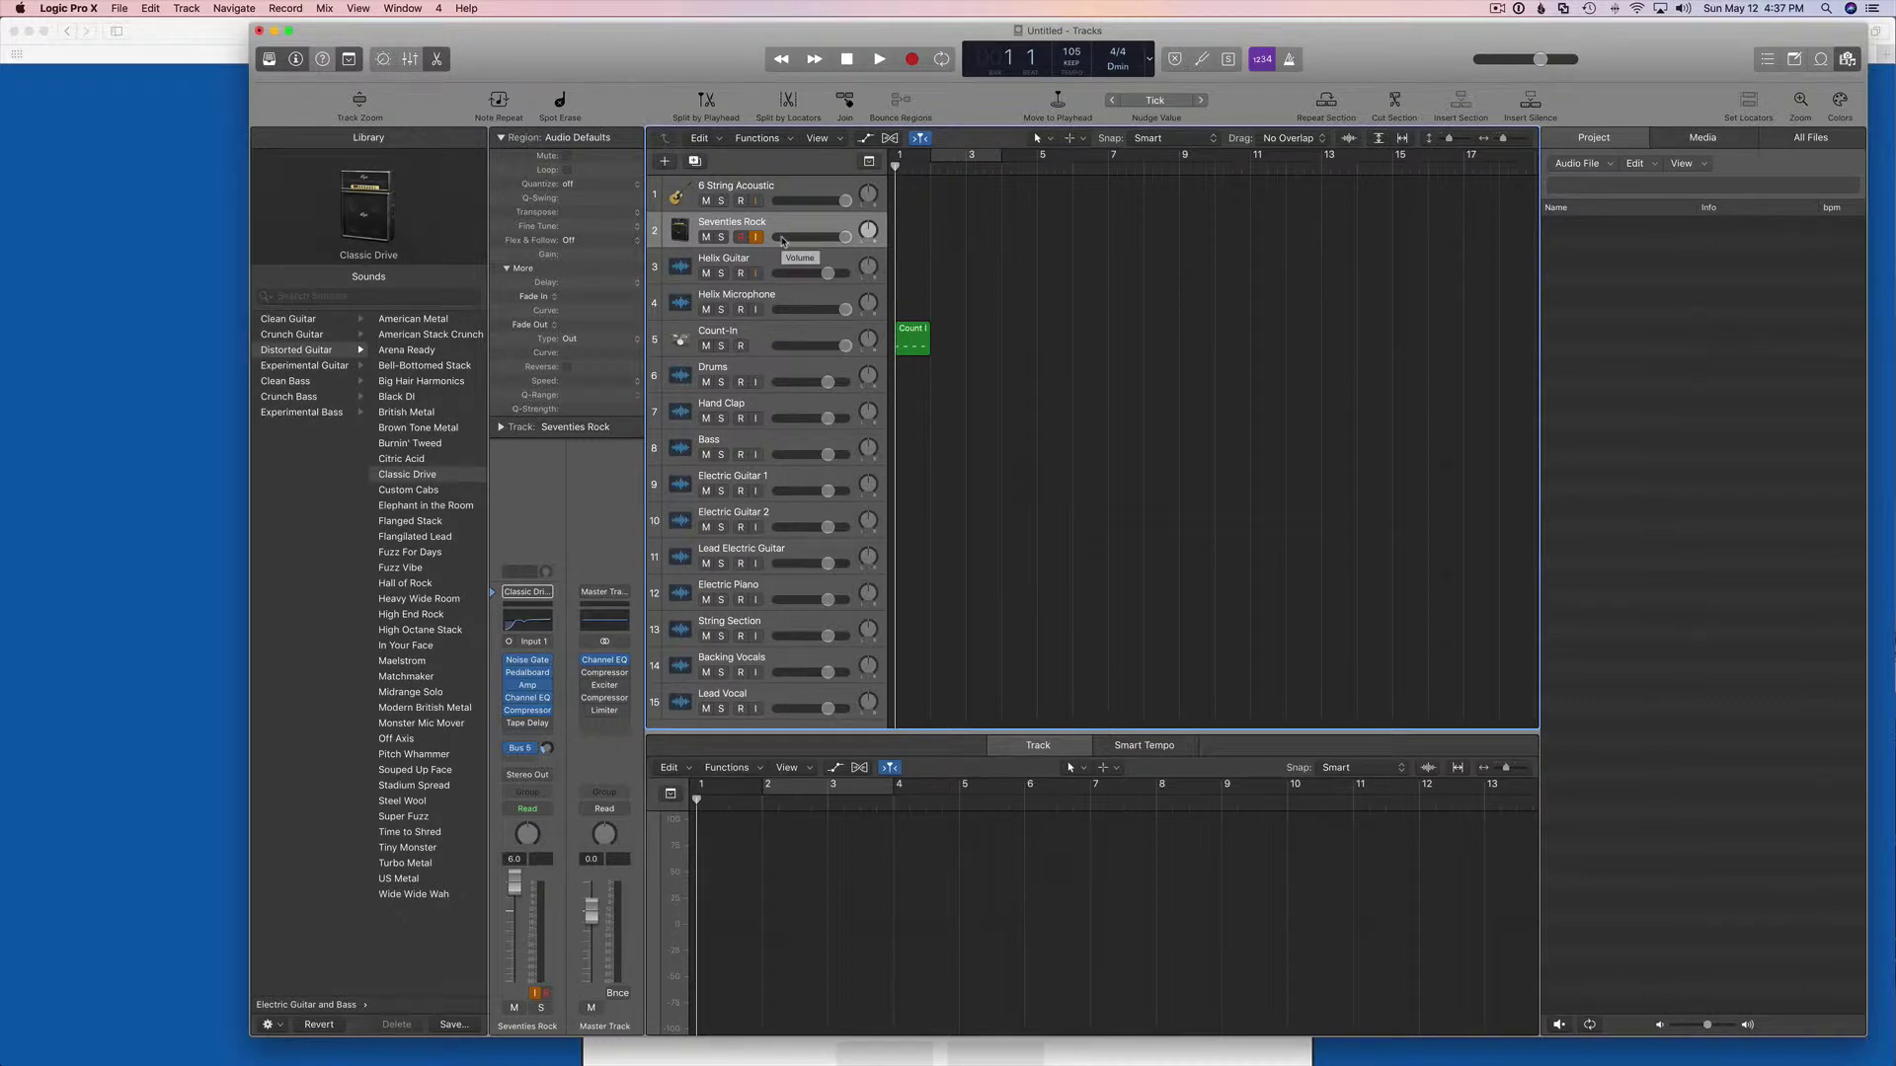
left_click(763, 269)
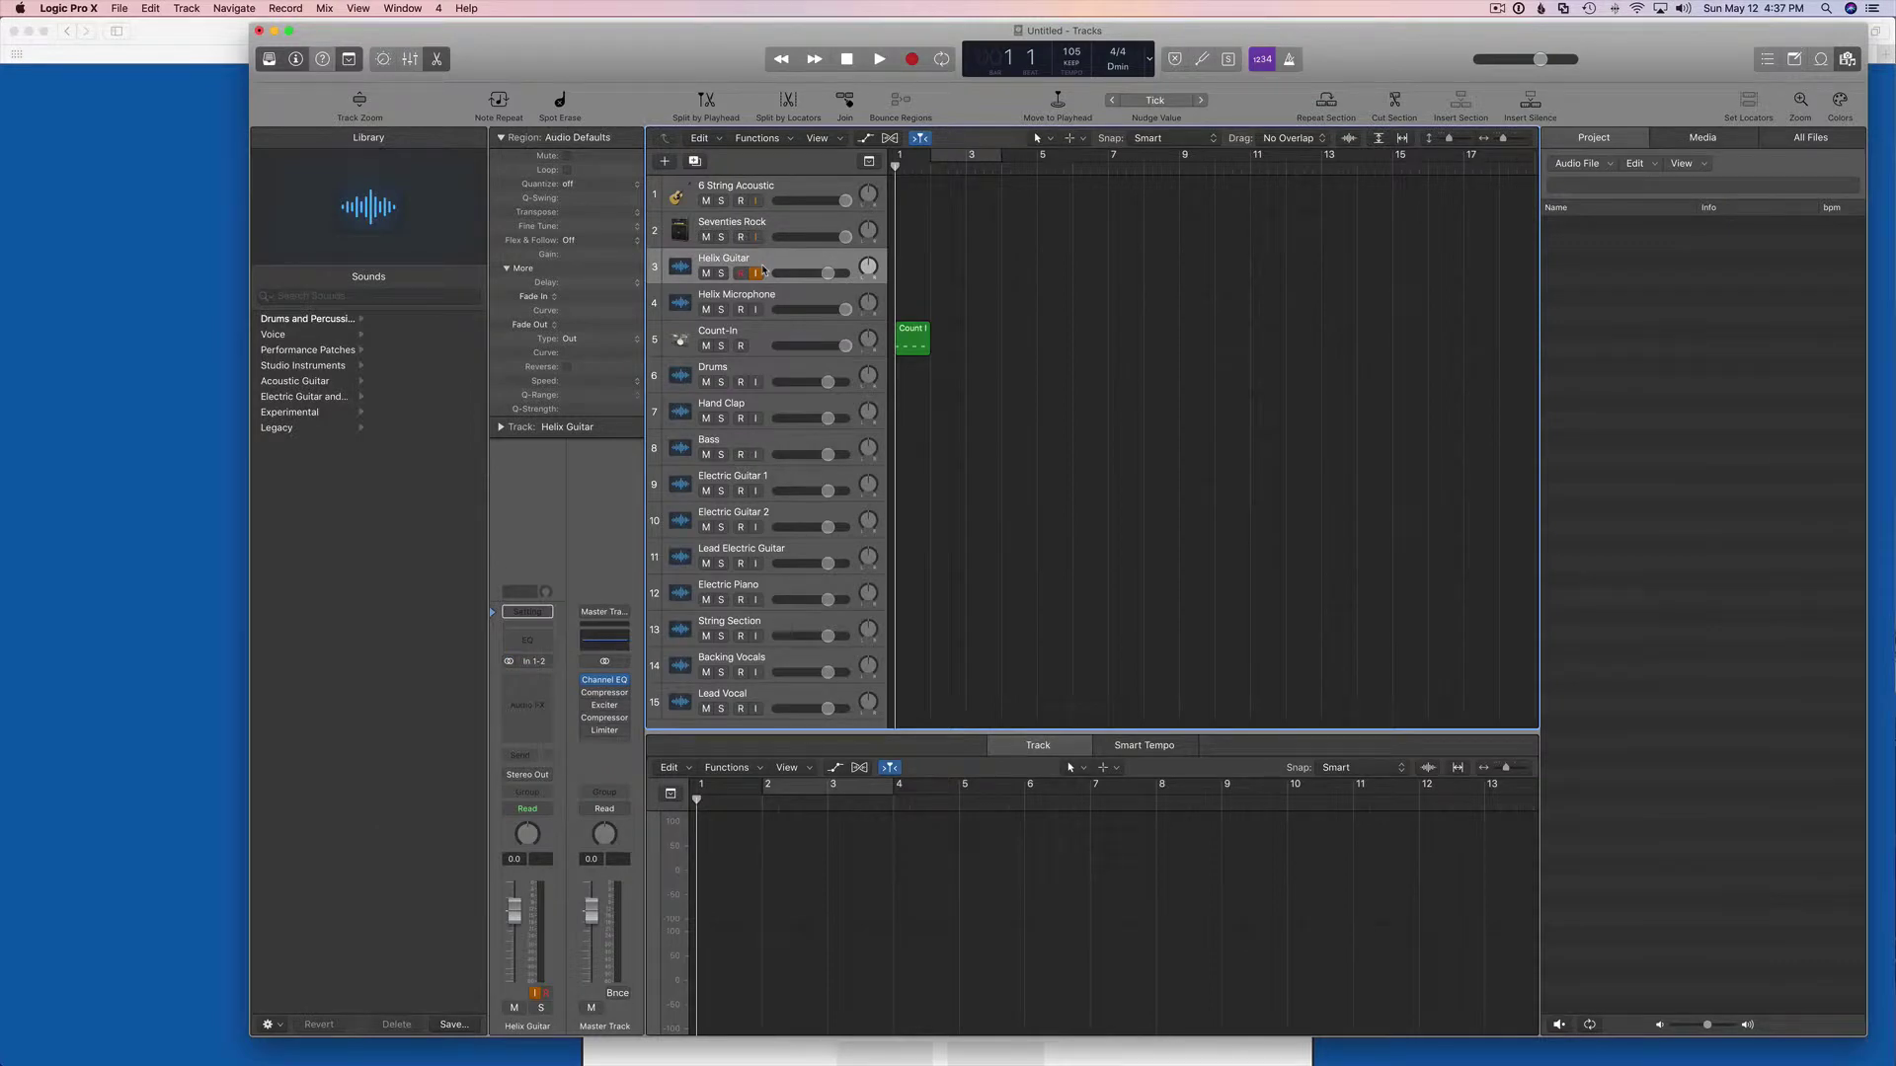
left_click(776, 303)
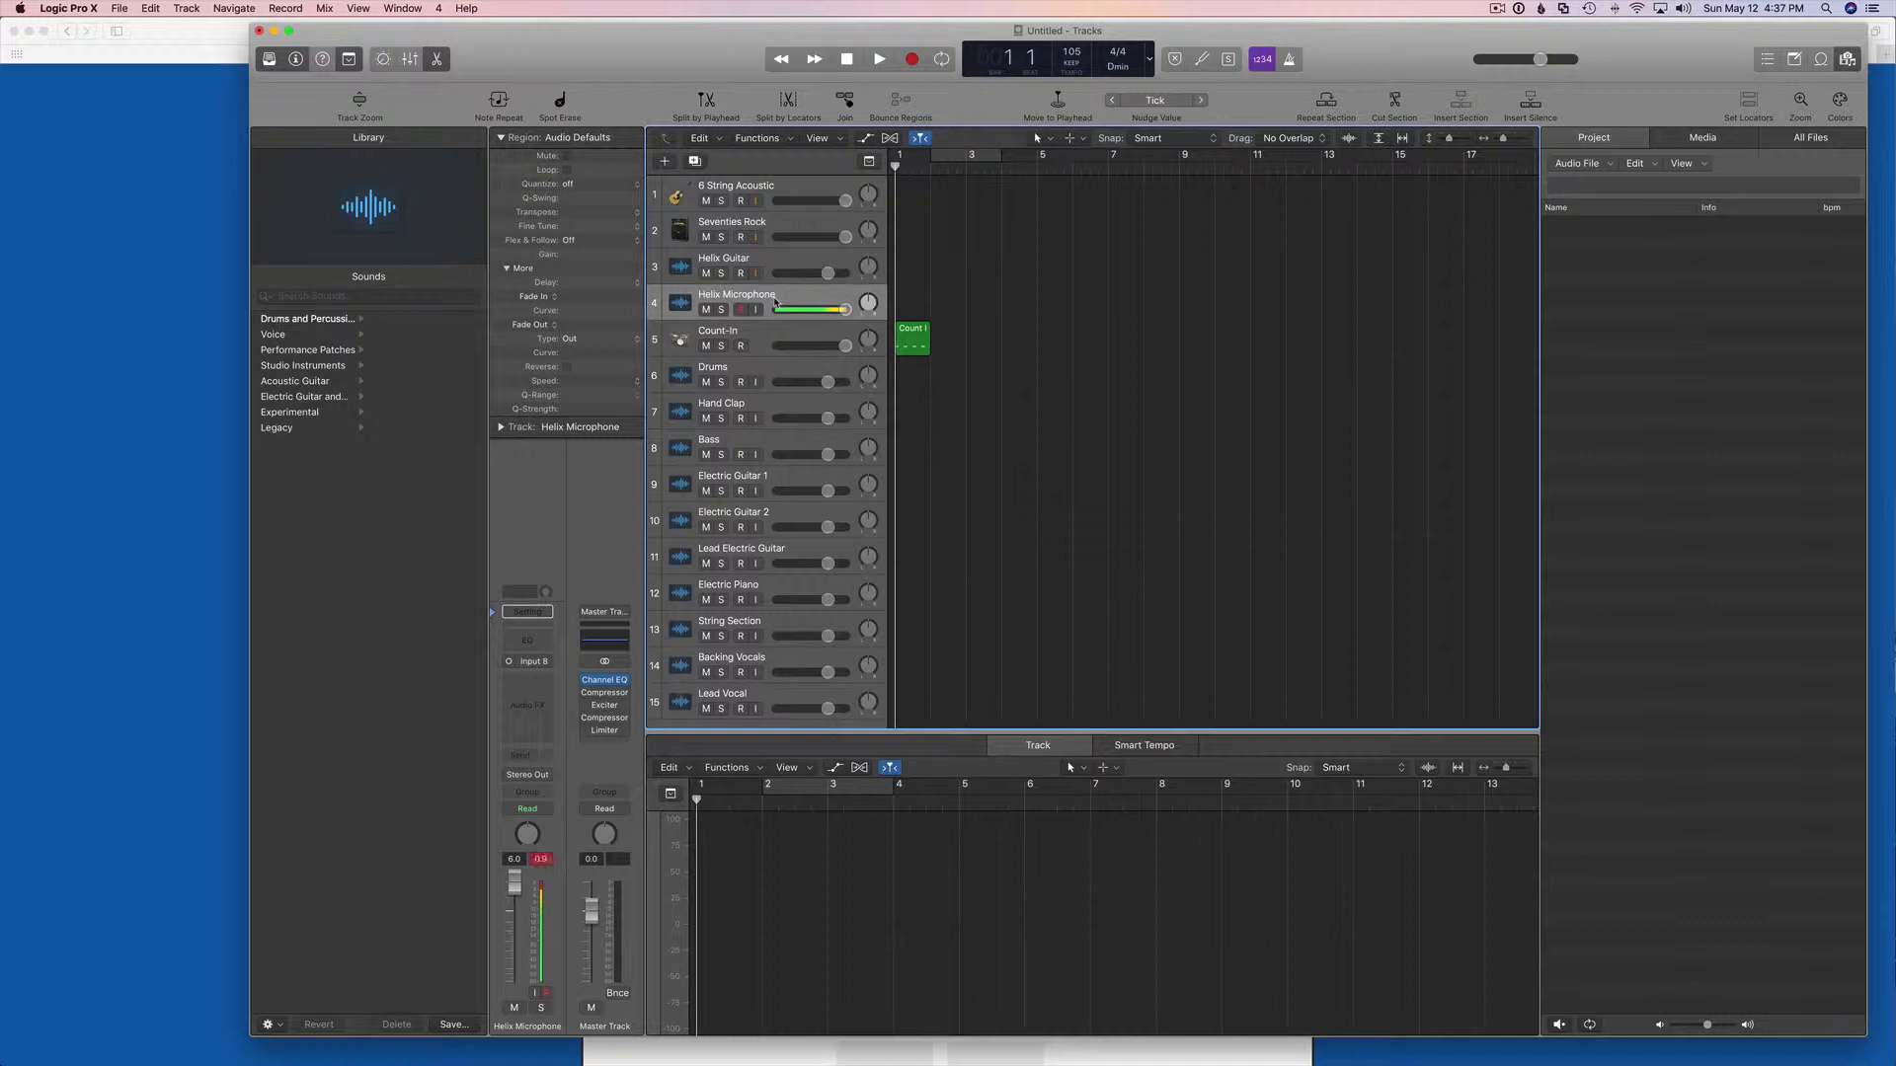
Go through the Count-In, Drums and Hand Clap tracks to review their channel setups.
left_click(769, 336)
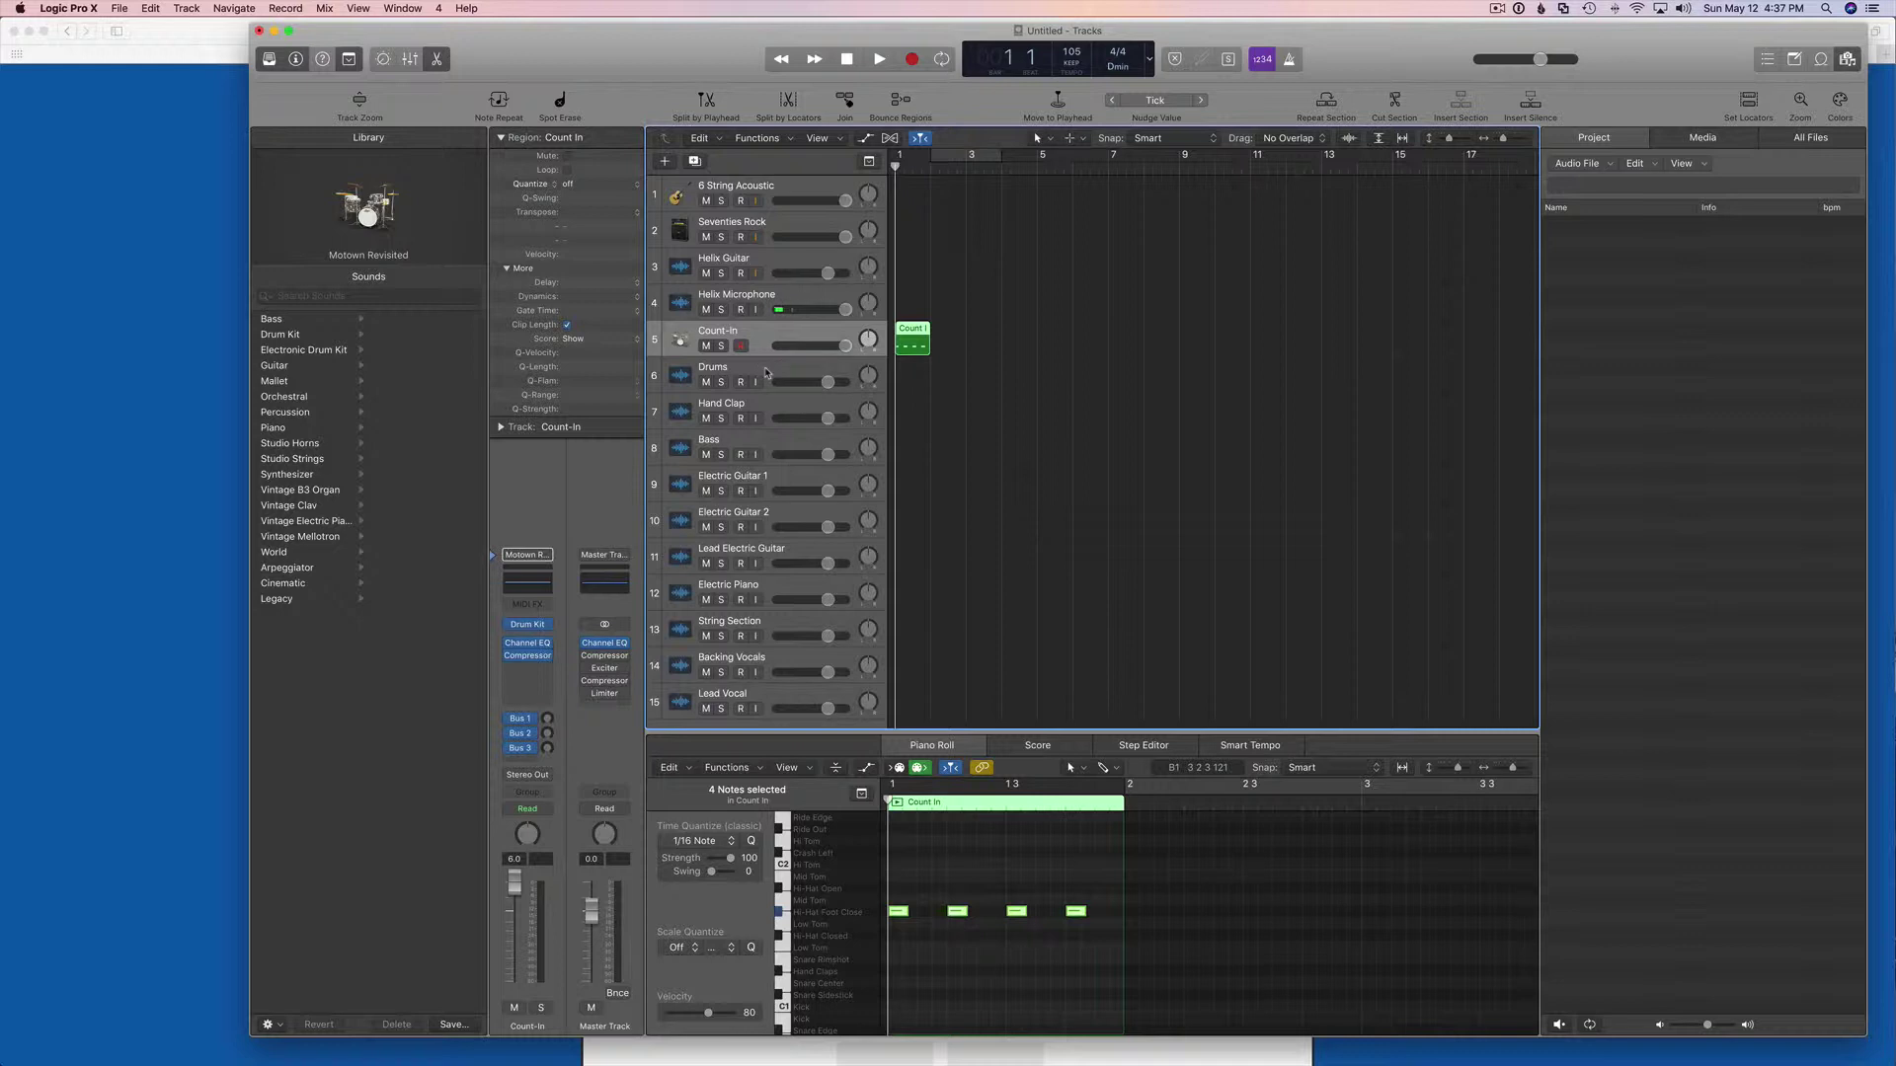
left_click(767, 373)
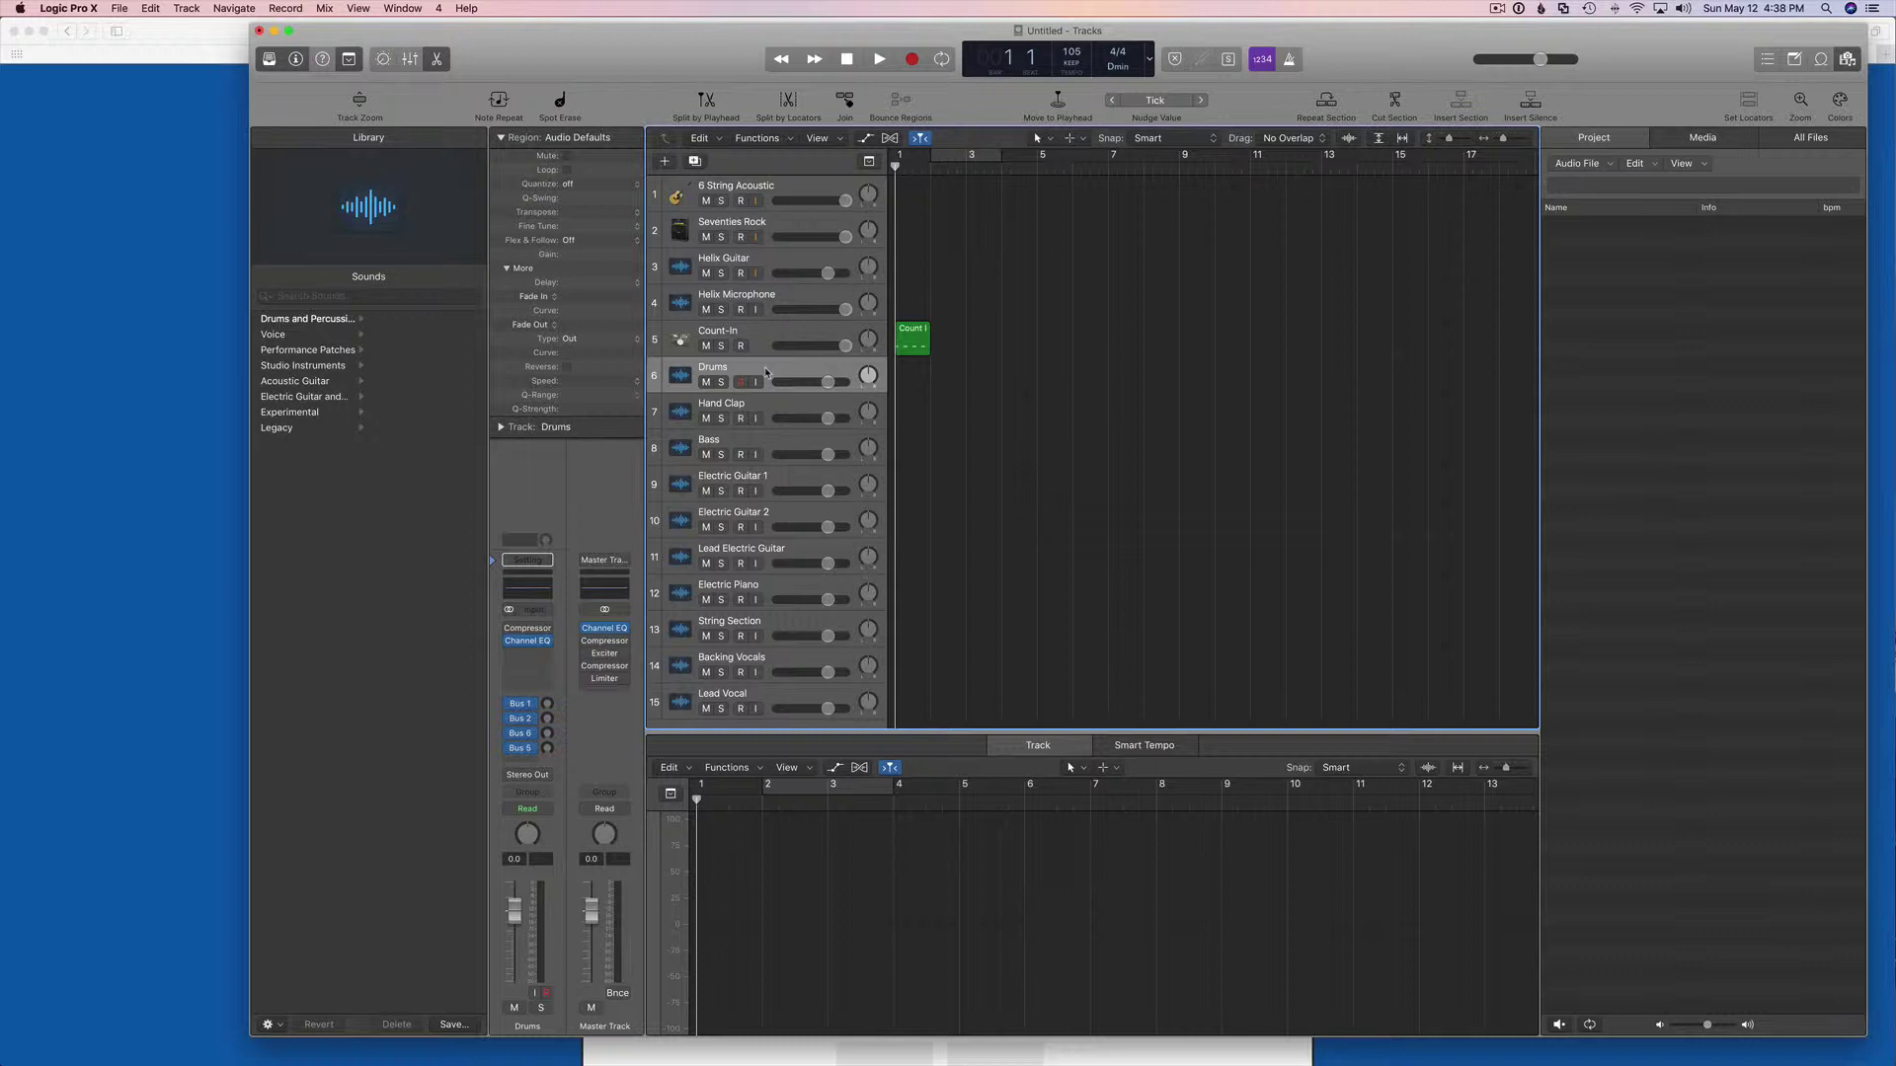
key("Down")
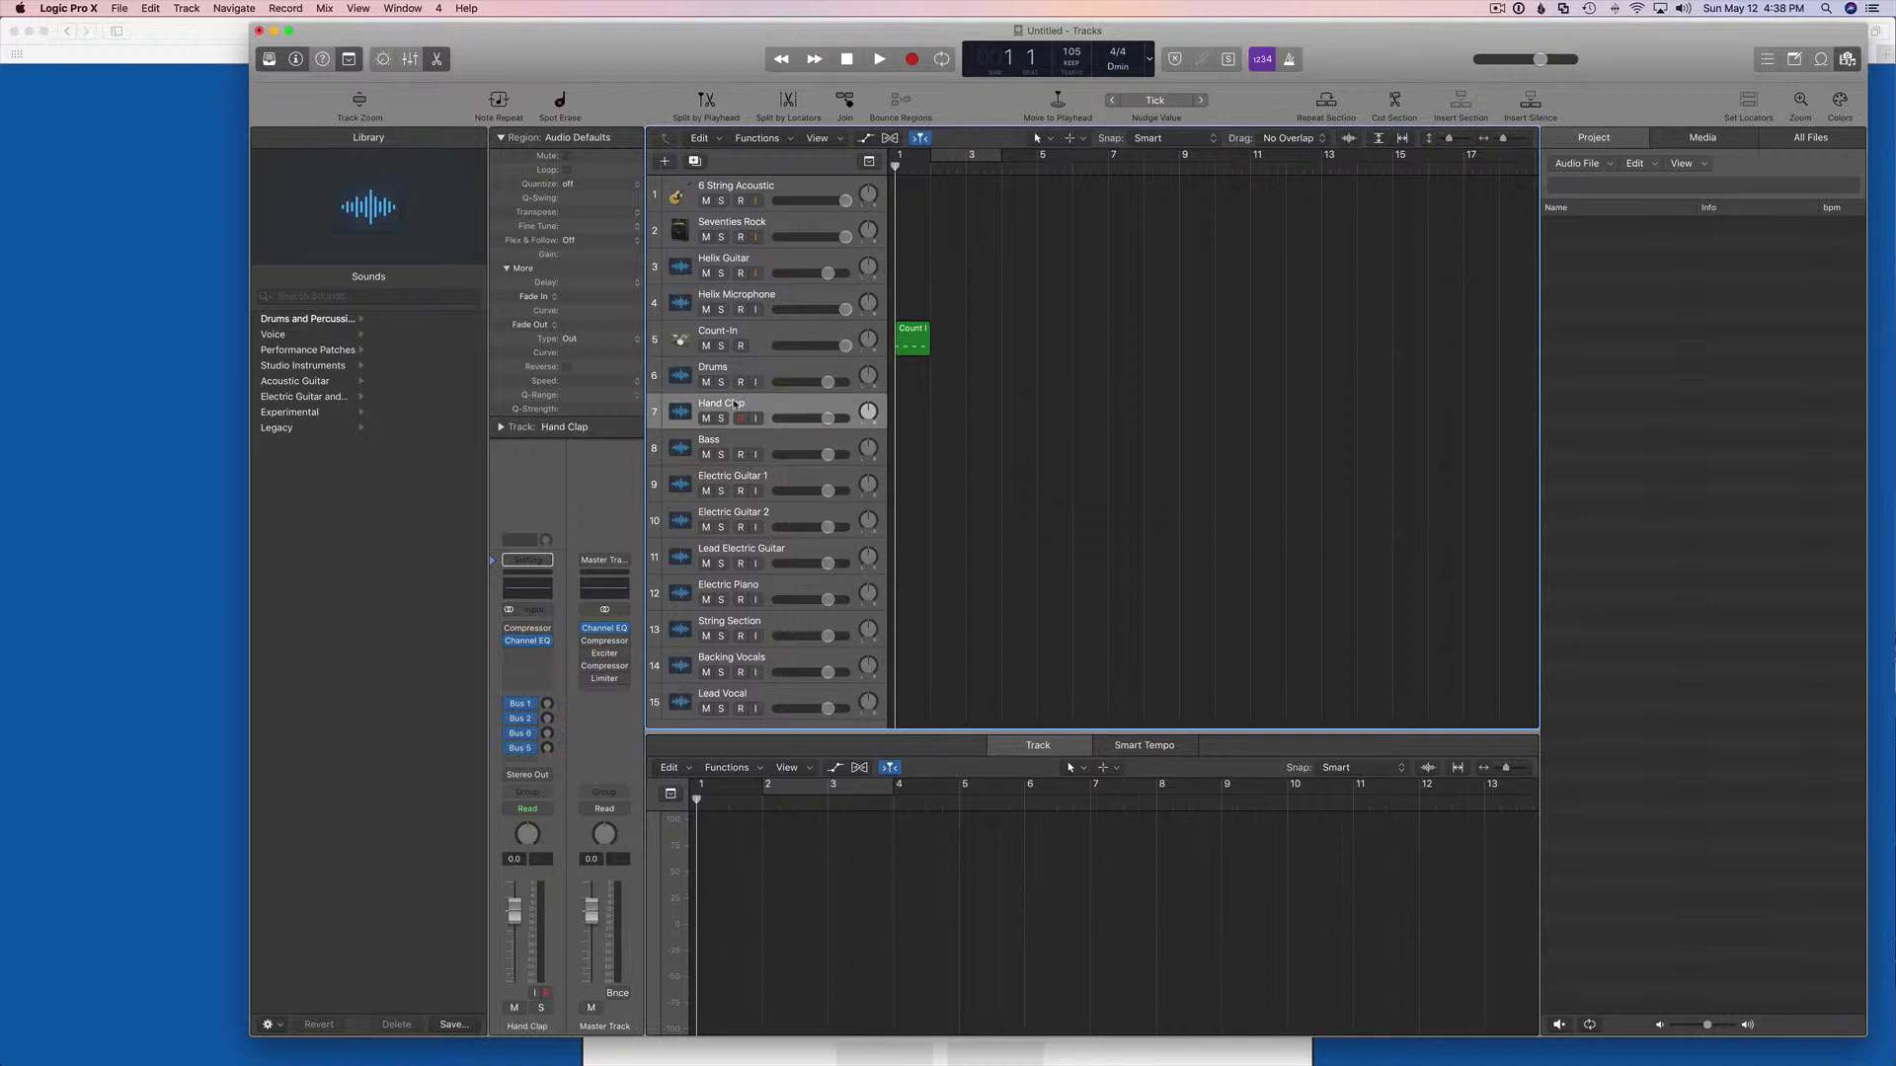
Rename the Hand Clap track to Percussion.
double_click(734, 404)
type("P")
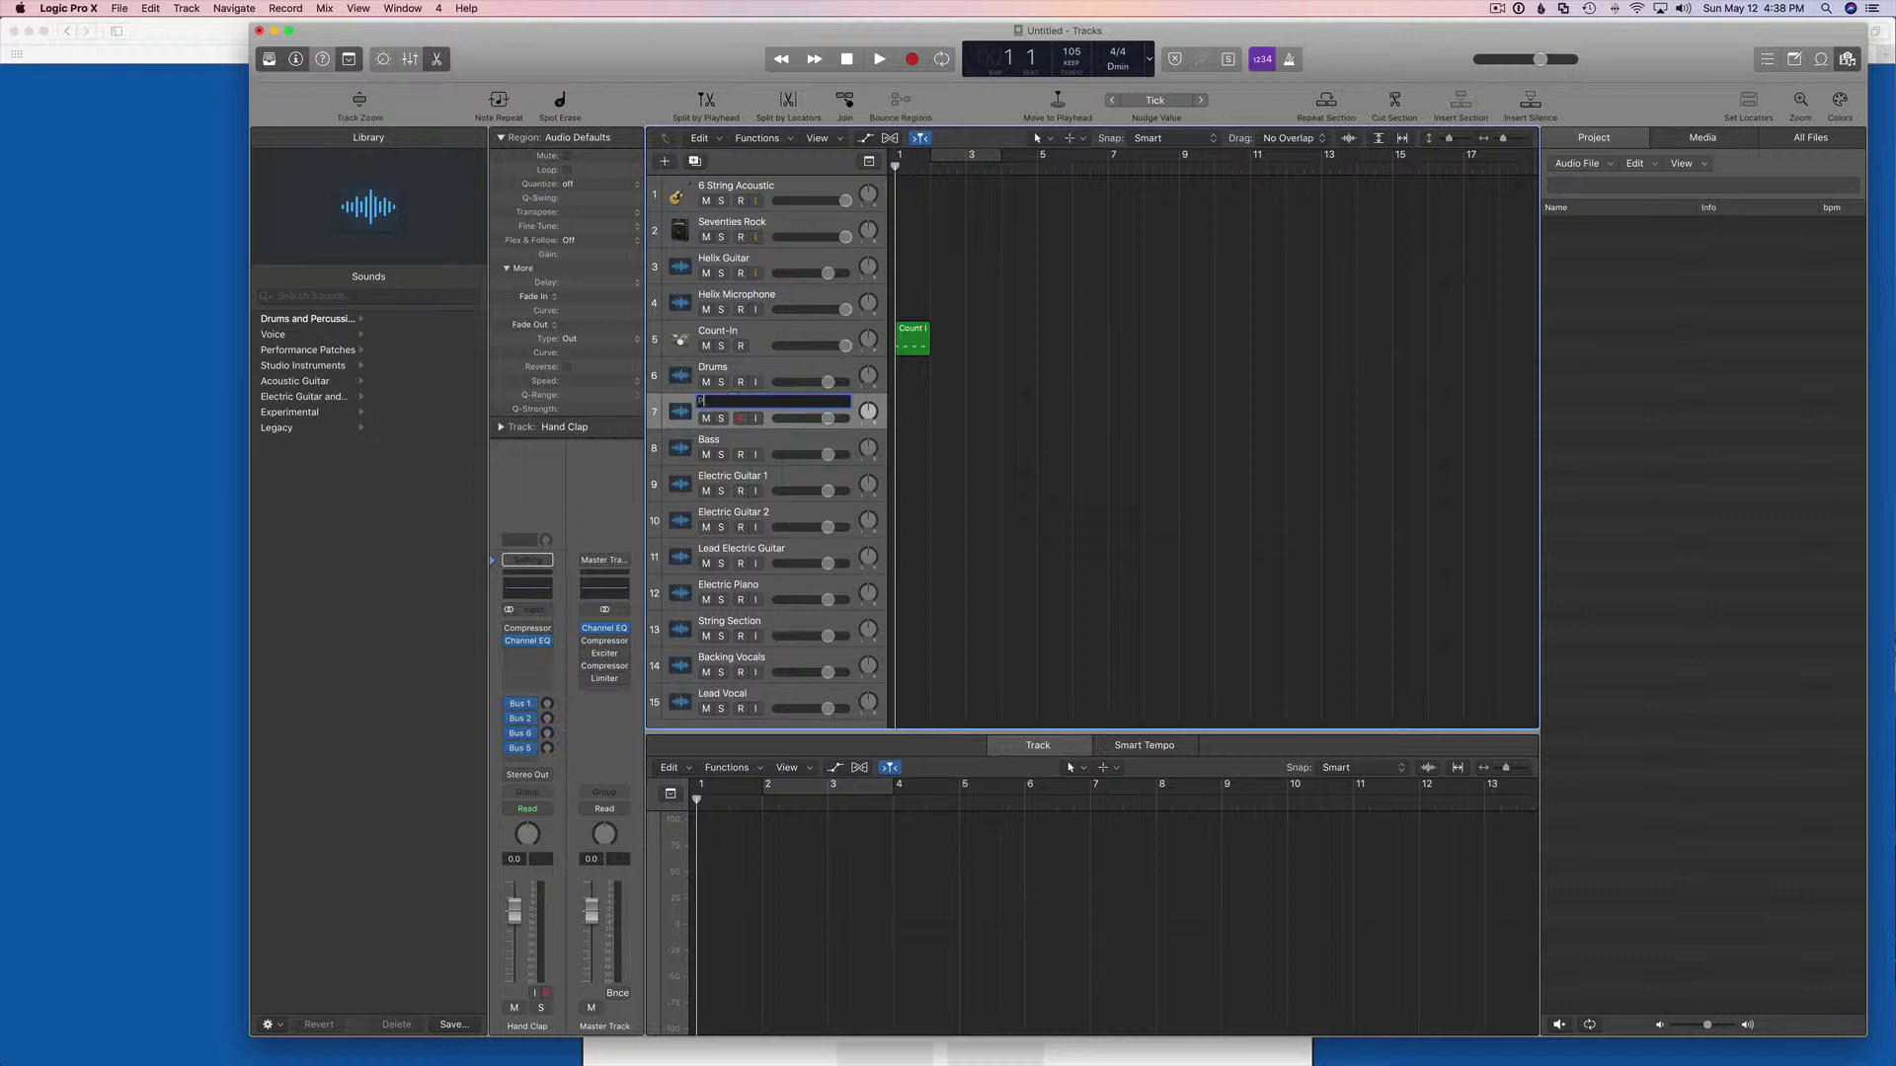
type("ercussion")
key("Return")
Go through the remaining template tracks from Bass and Electric Guitar 1 down to Lead Vocal to review their channel setups.
left_click(773, 445)
left_click(774, 477)
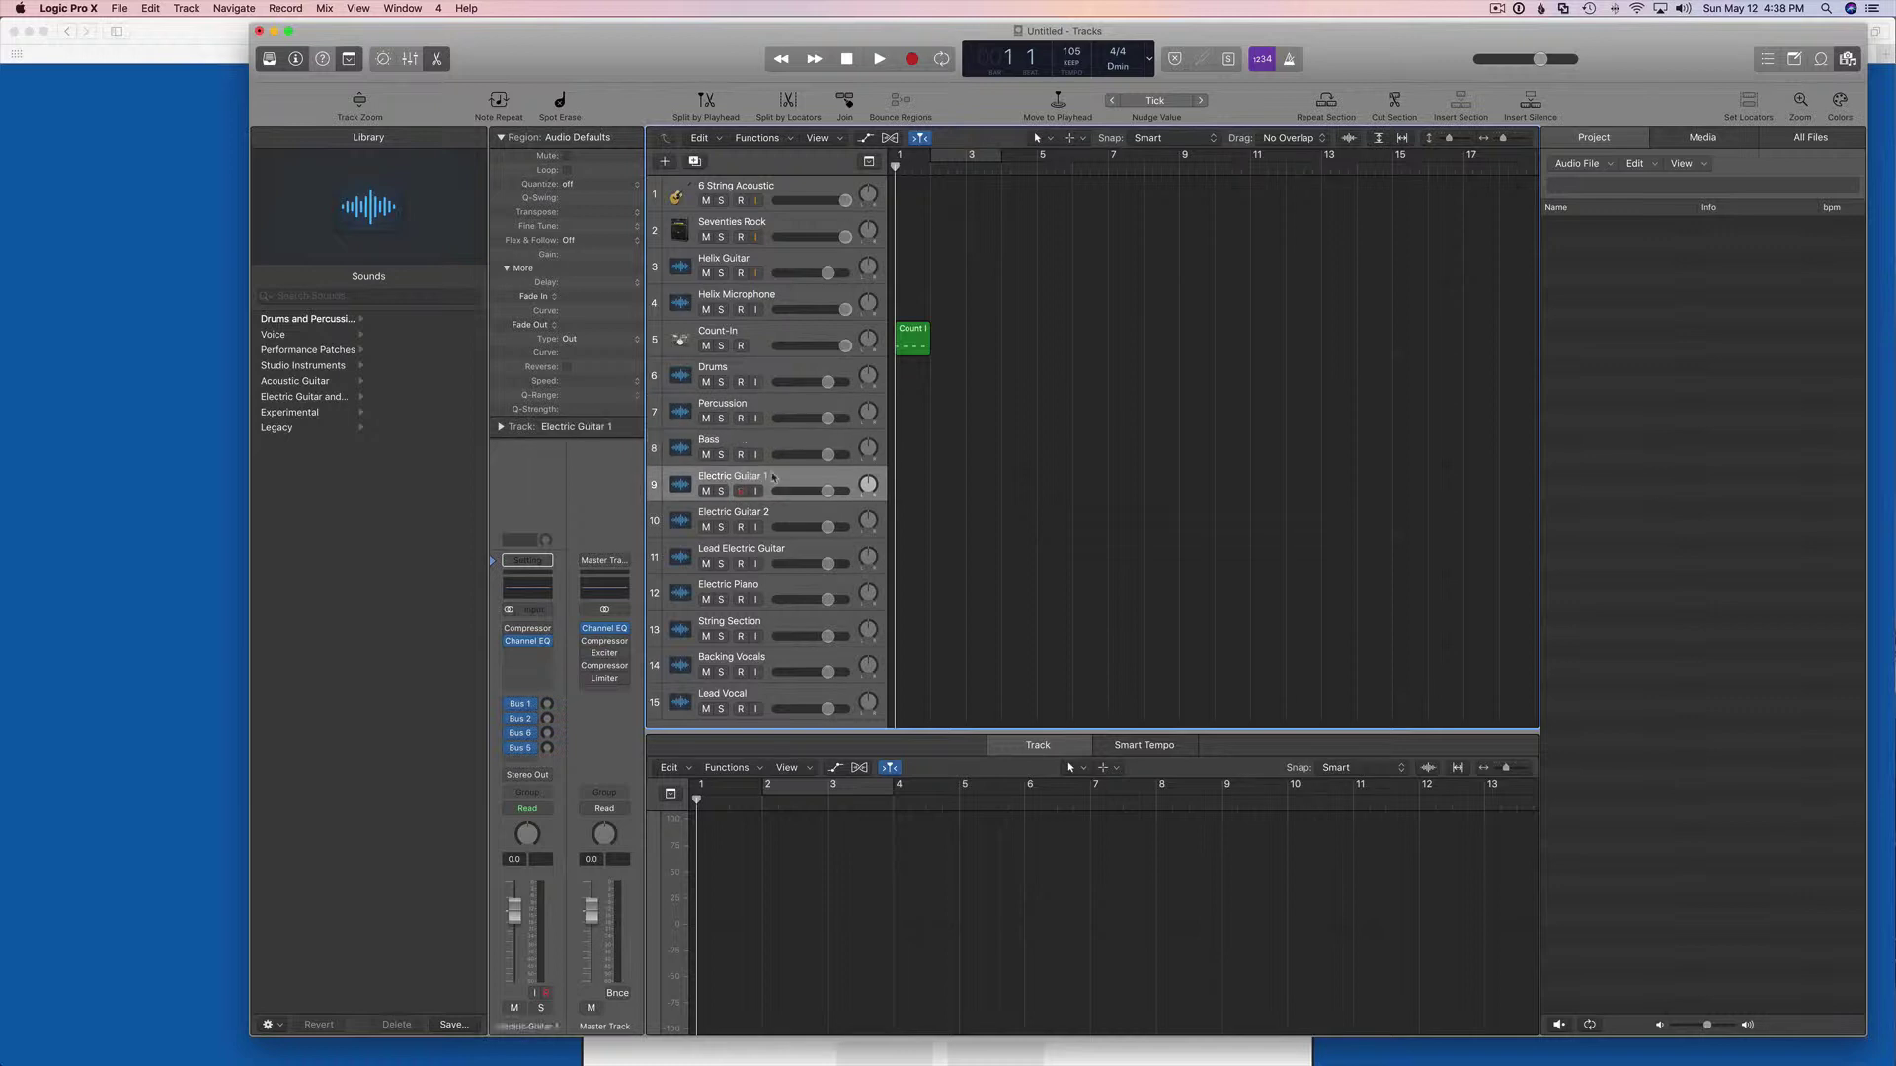
scroll(779, 514, "down", 1)
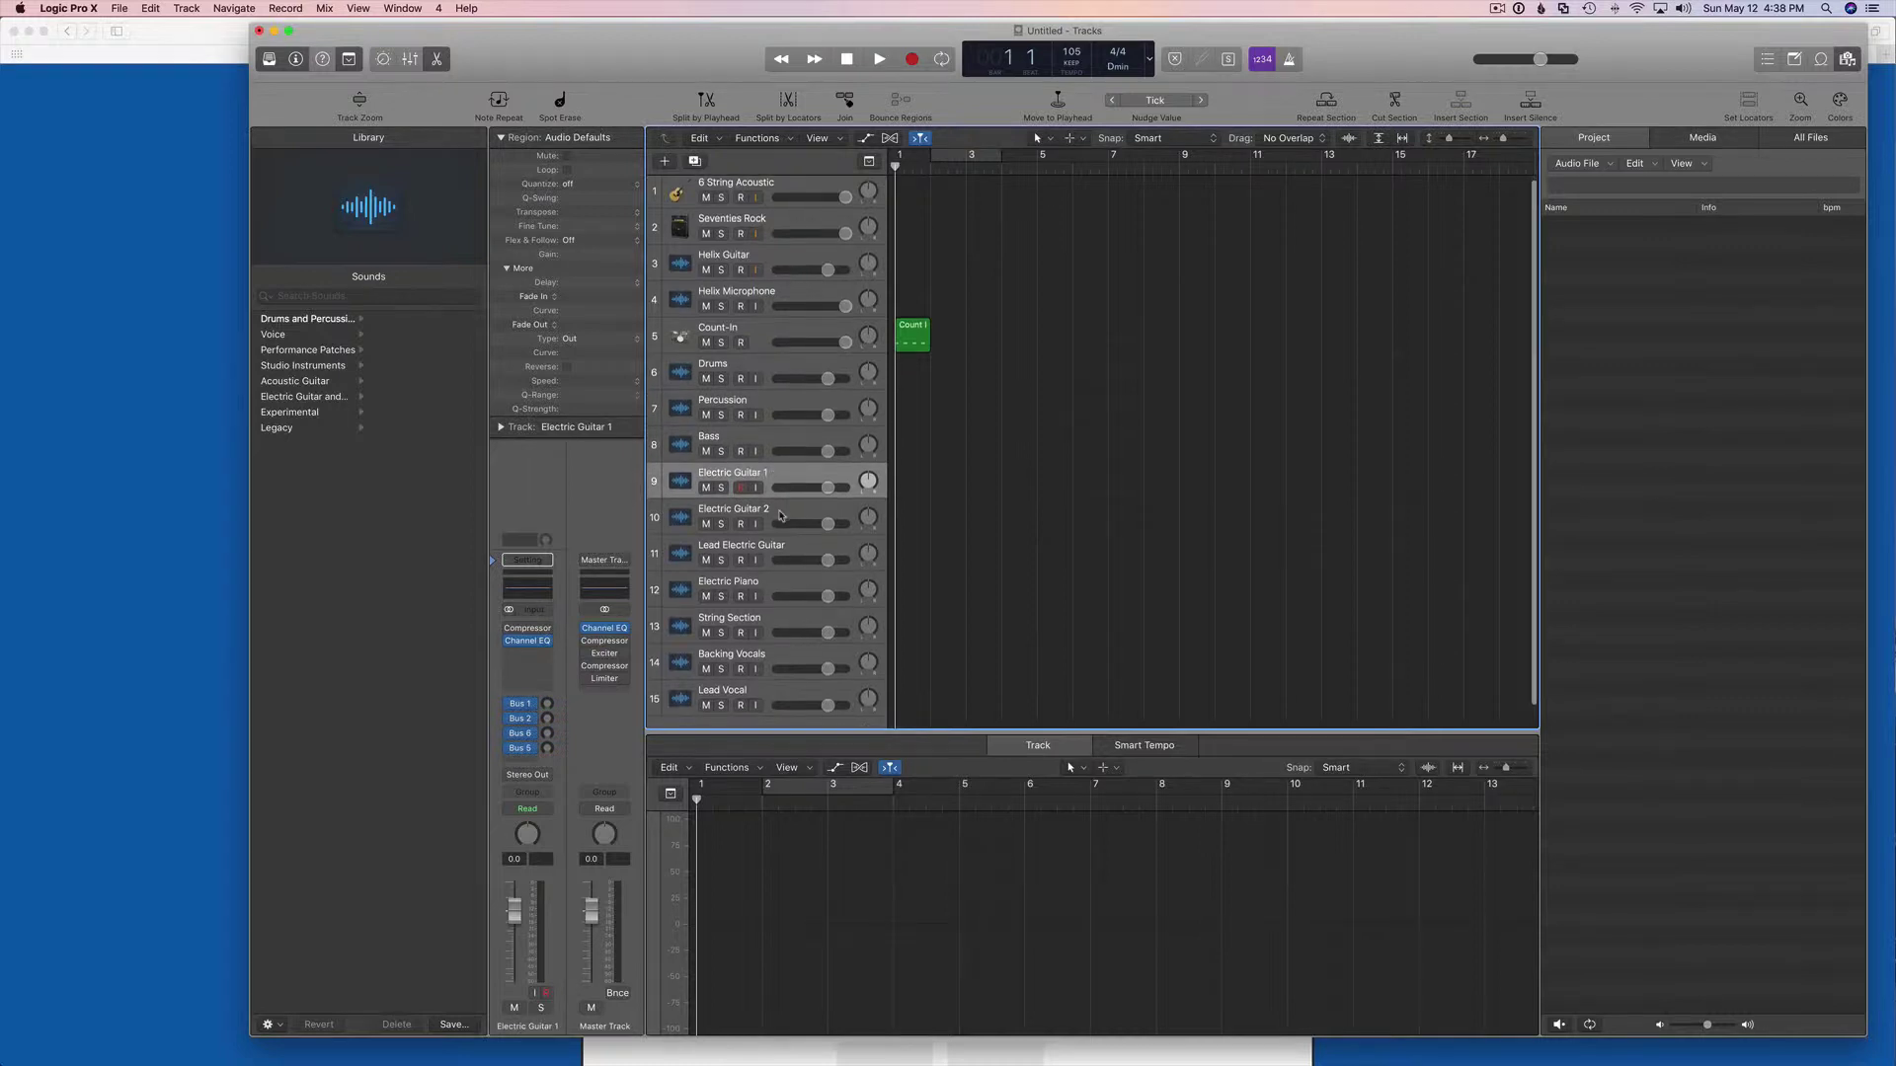
scroll(780, 515, "down", 1)
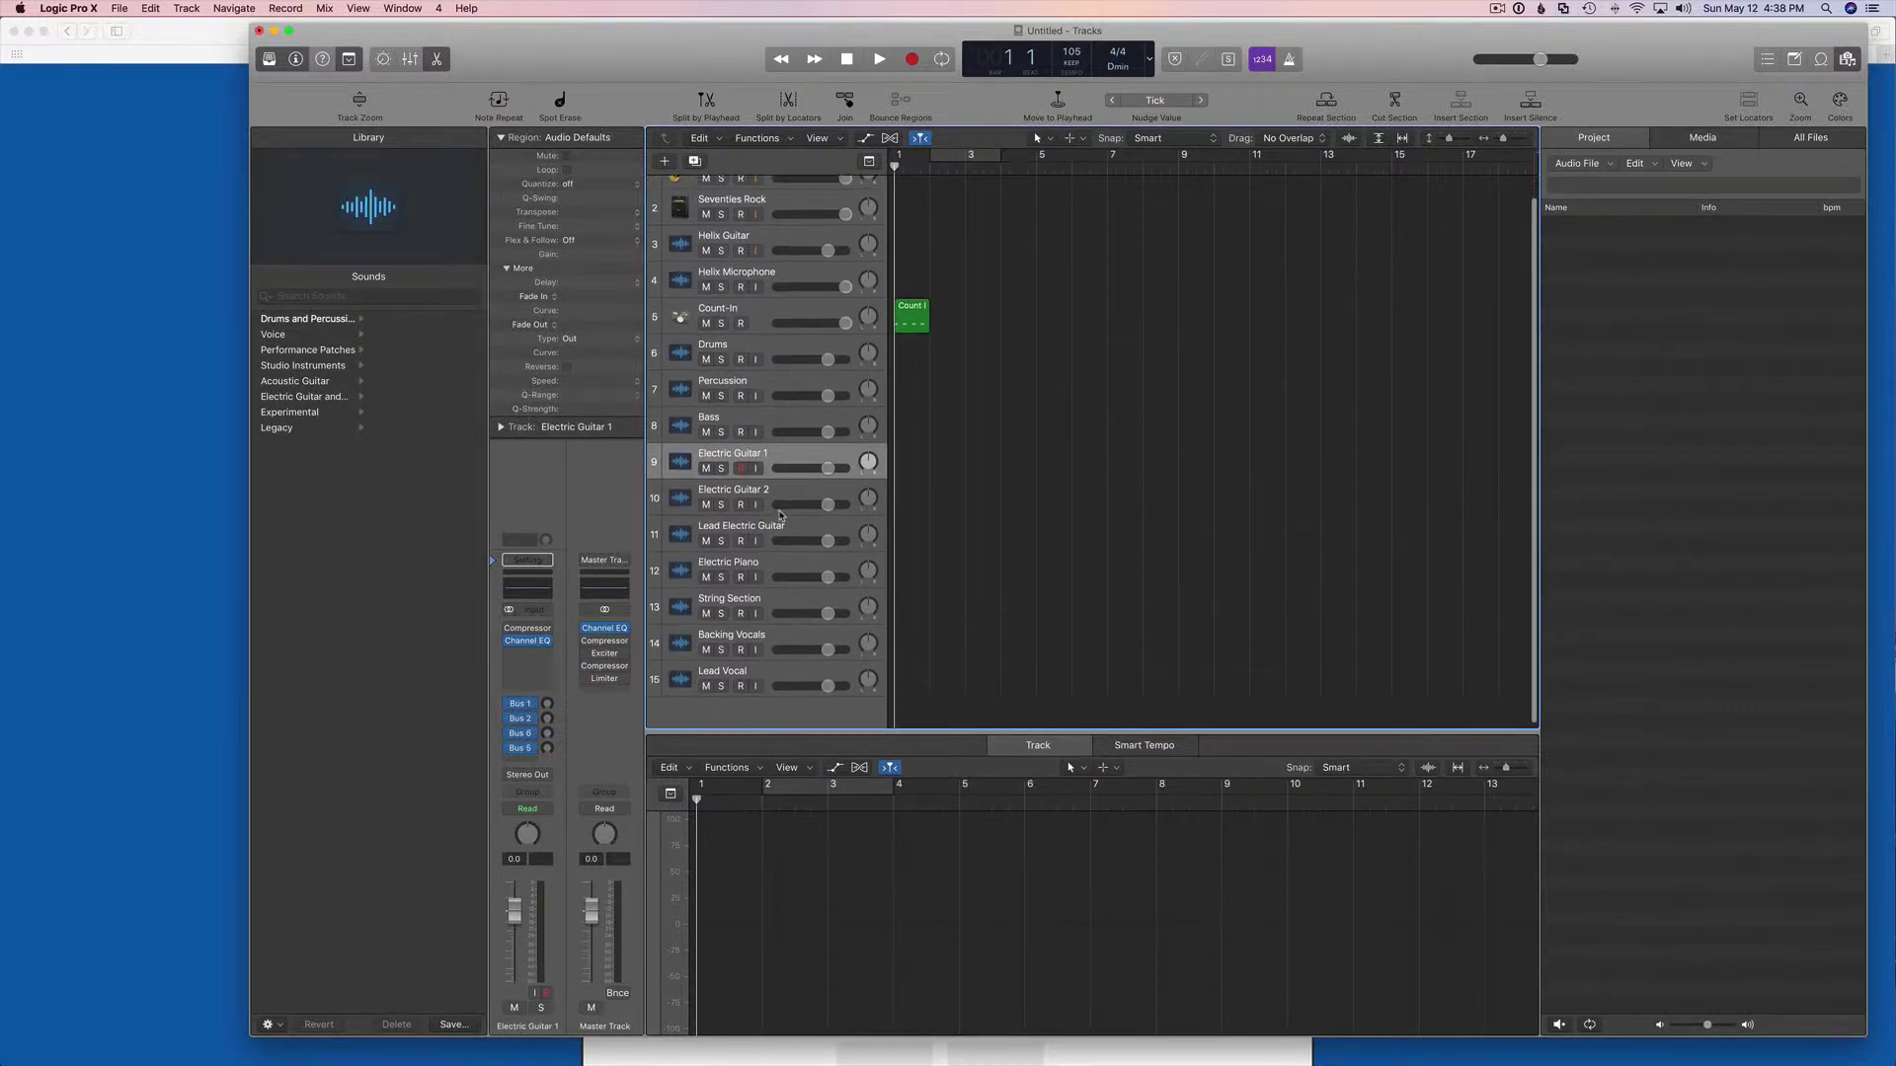
left_click(771, 672)
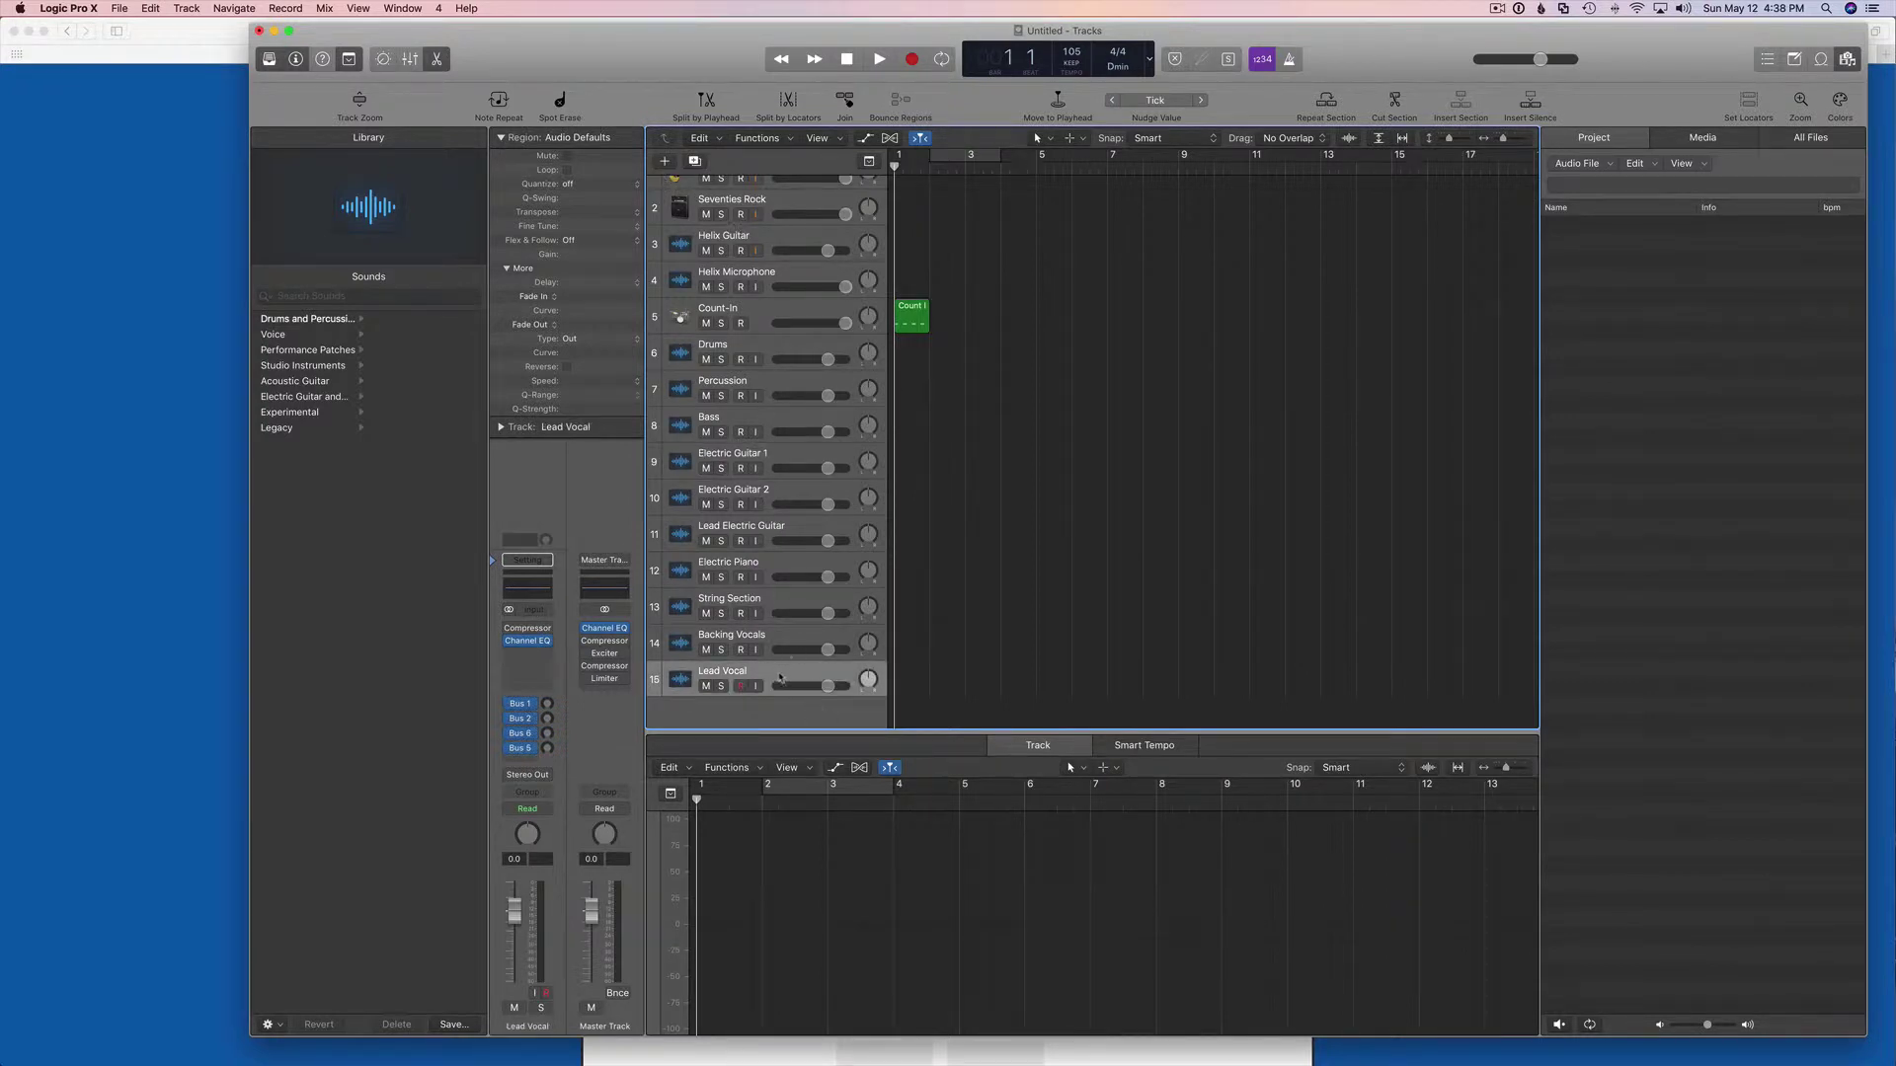
Try adding a new track with duplicate settings from Lead Vocal, and undo it.
right_click(780, 677)
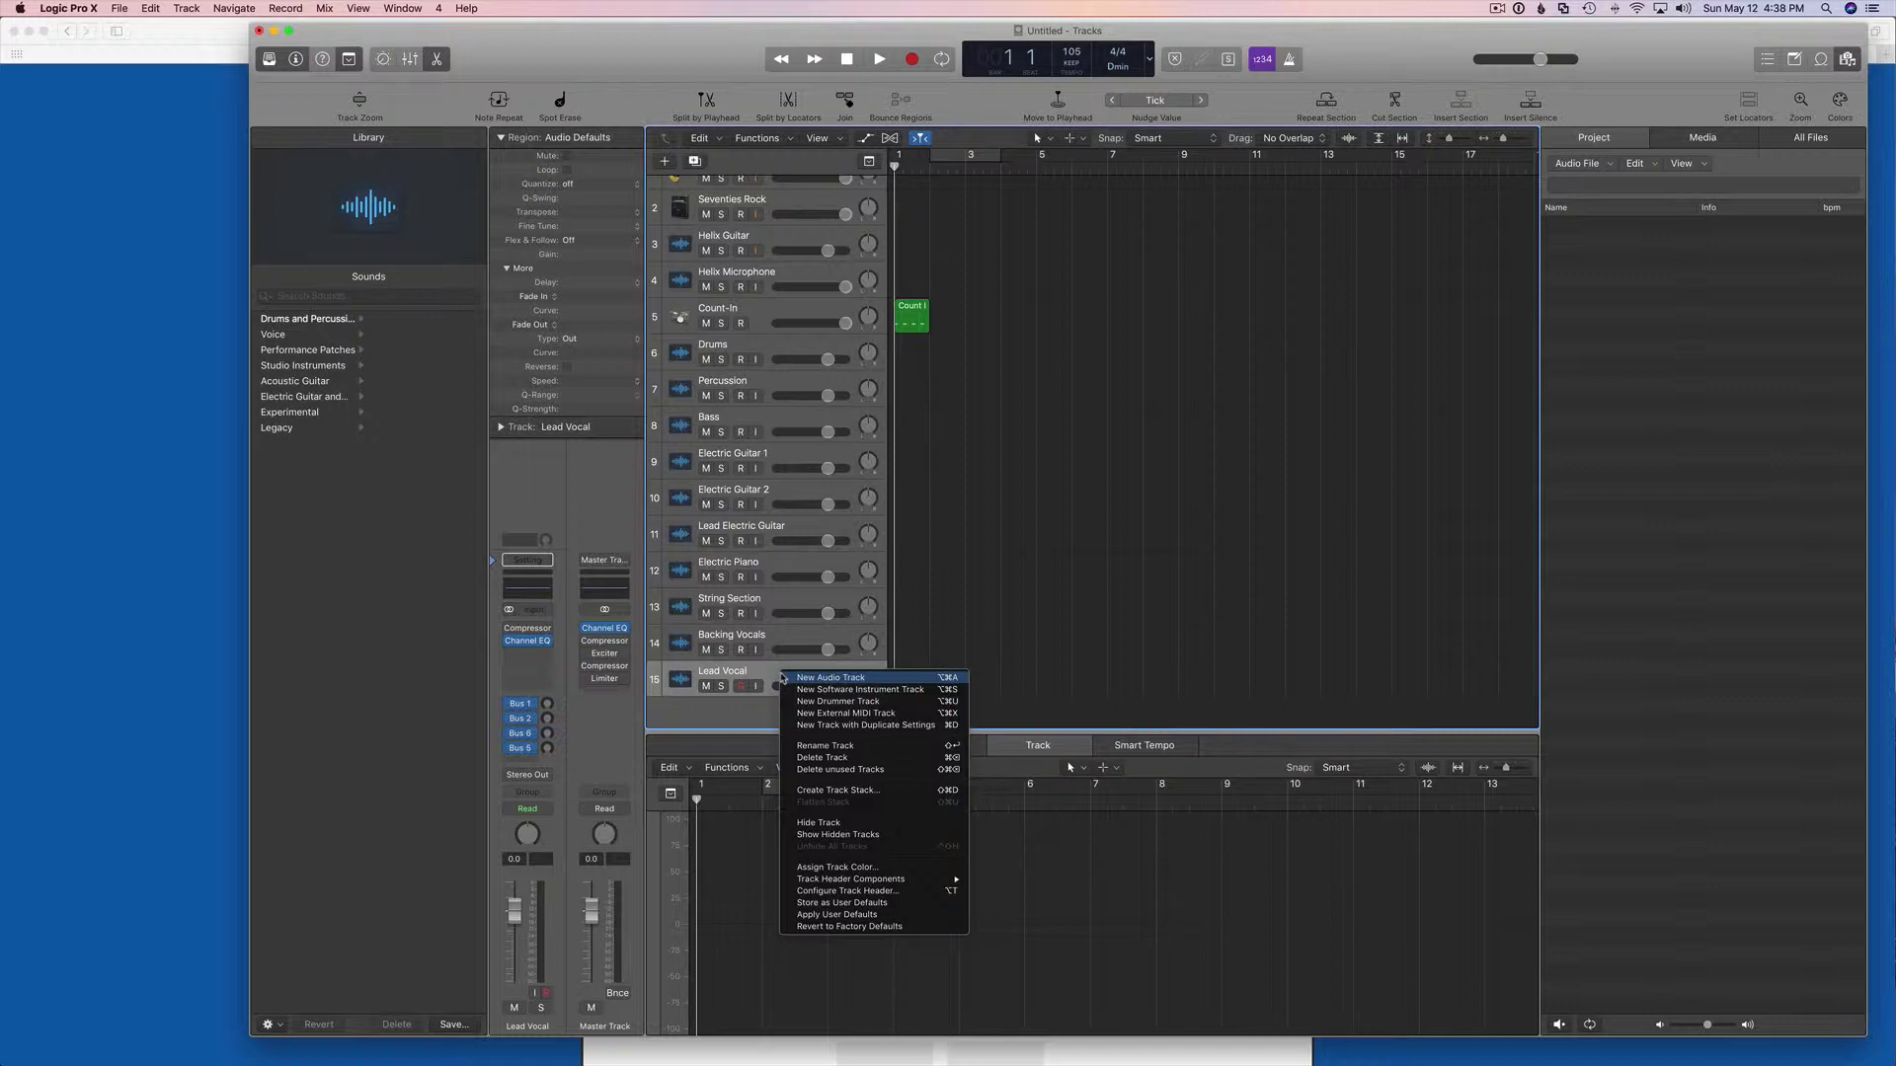
left_click(830, 725)
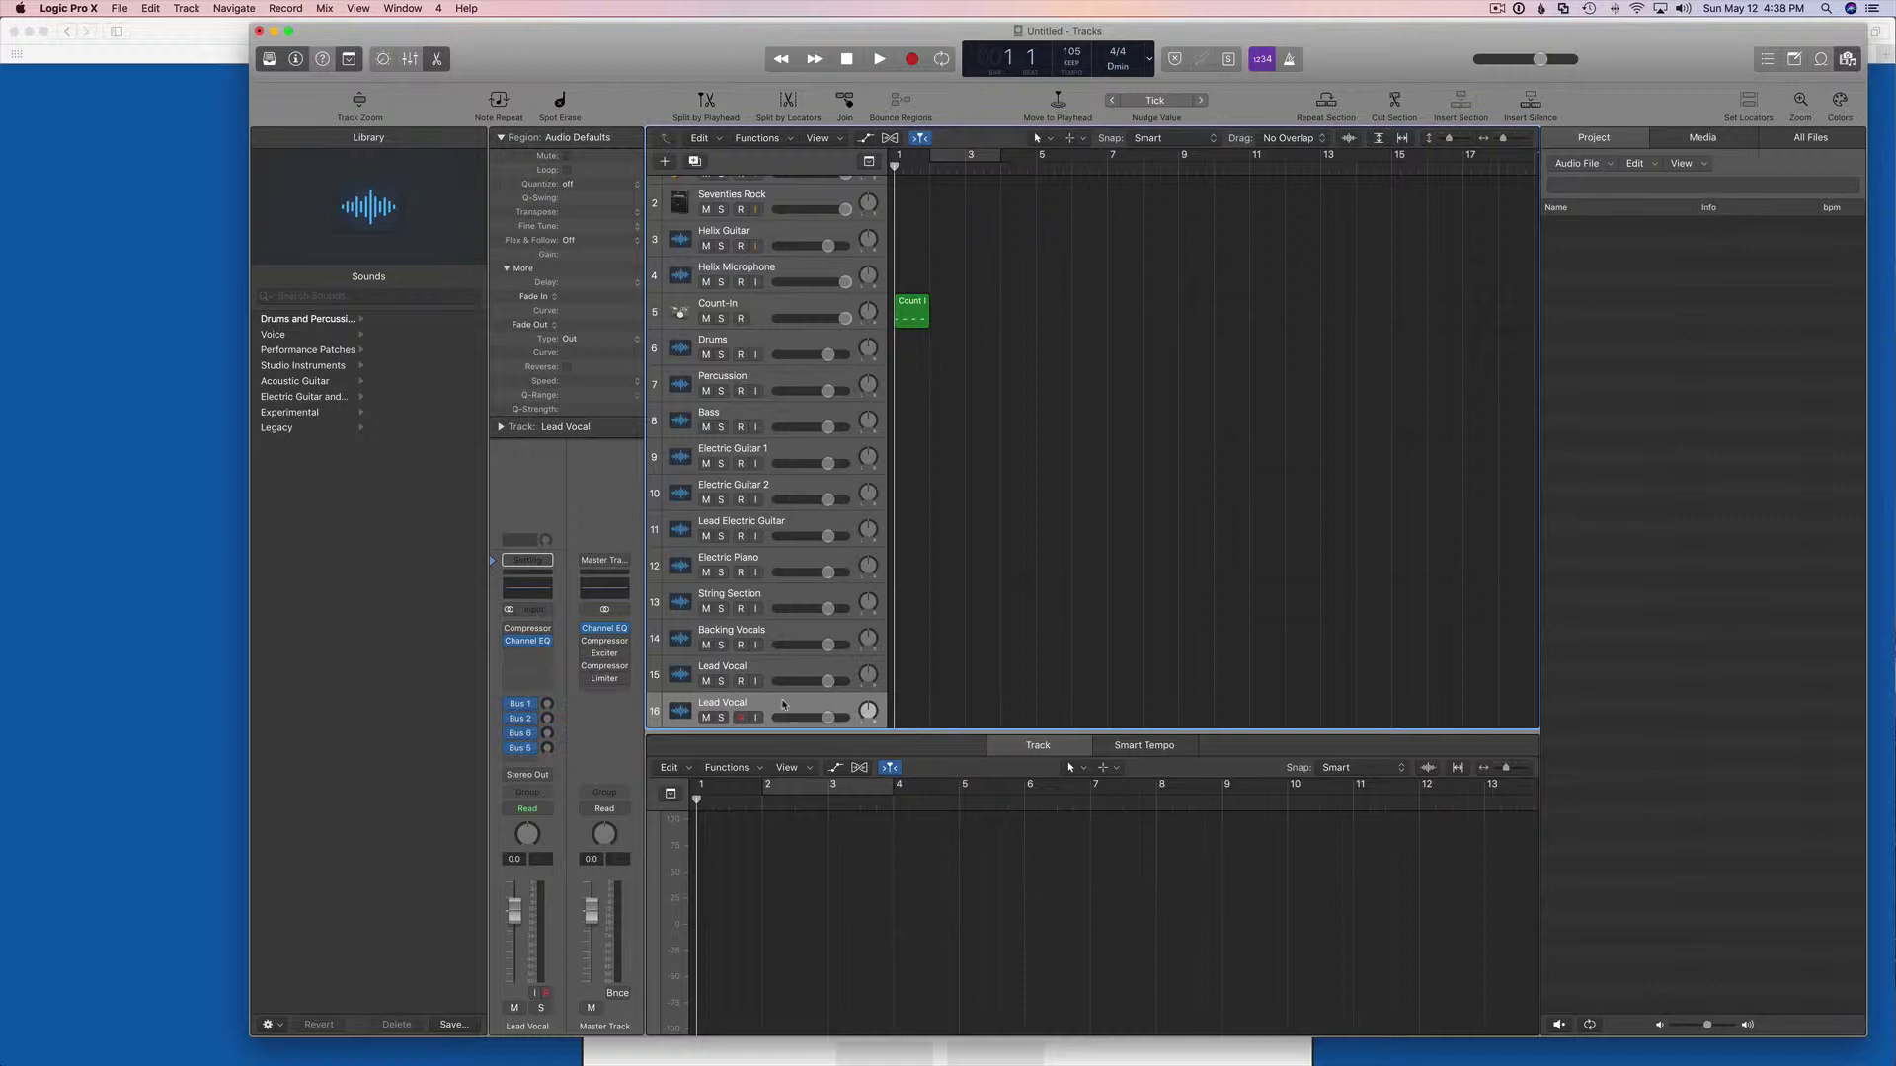
key("super+z")
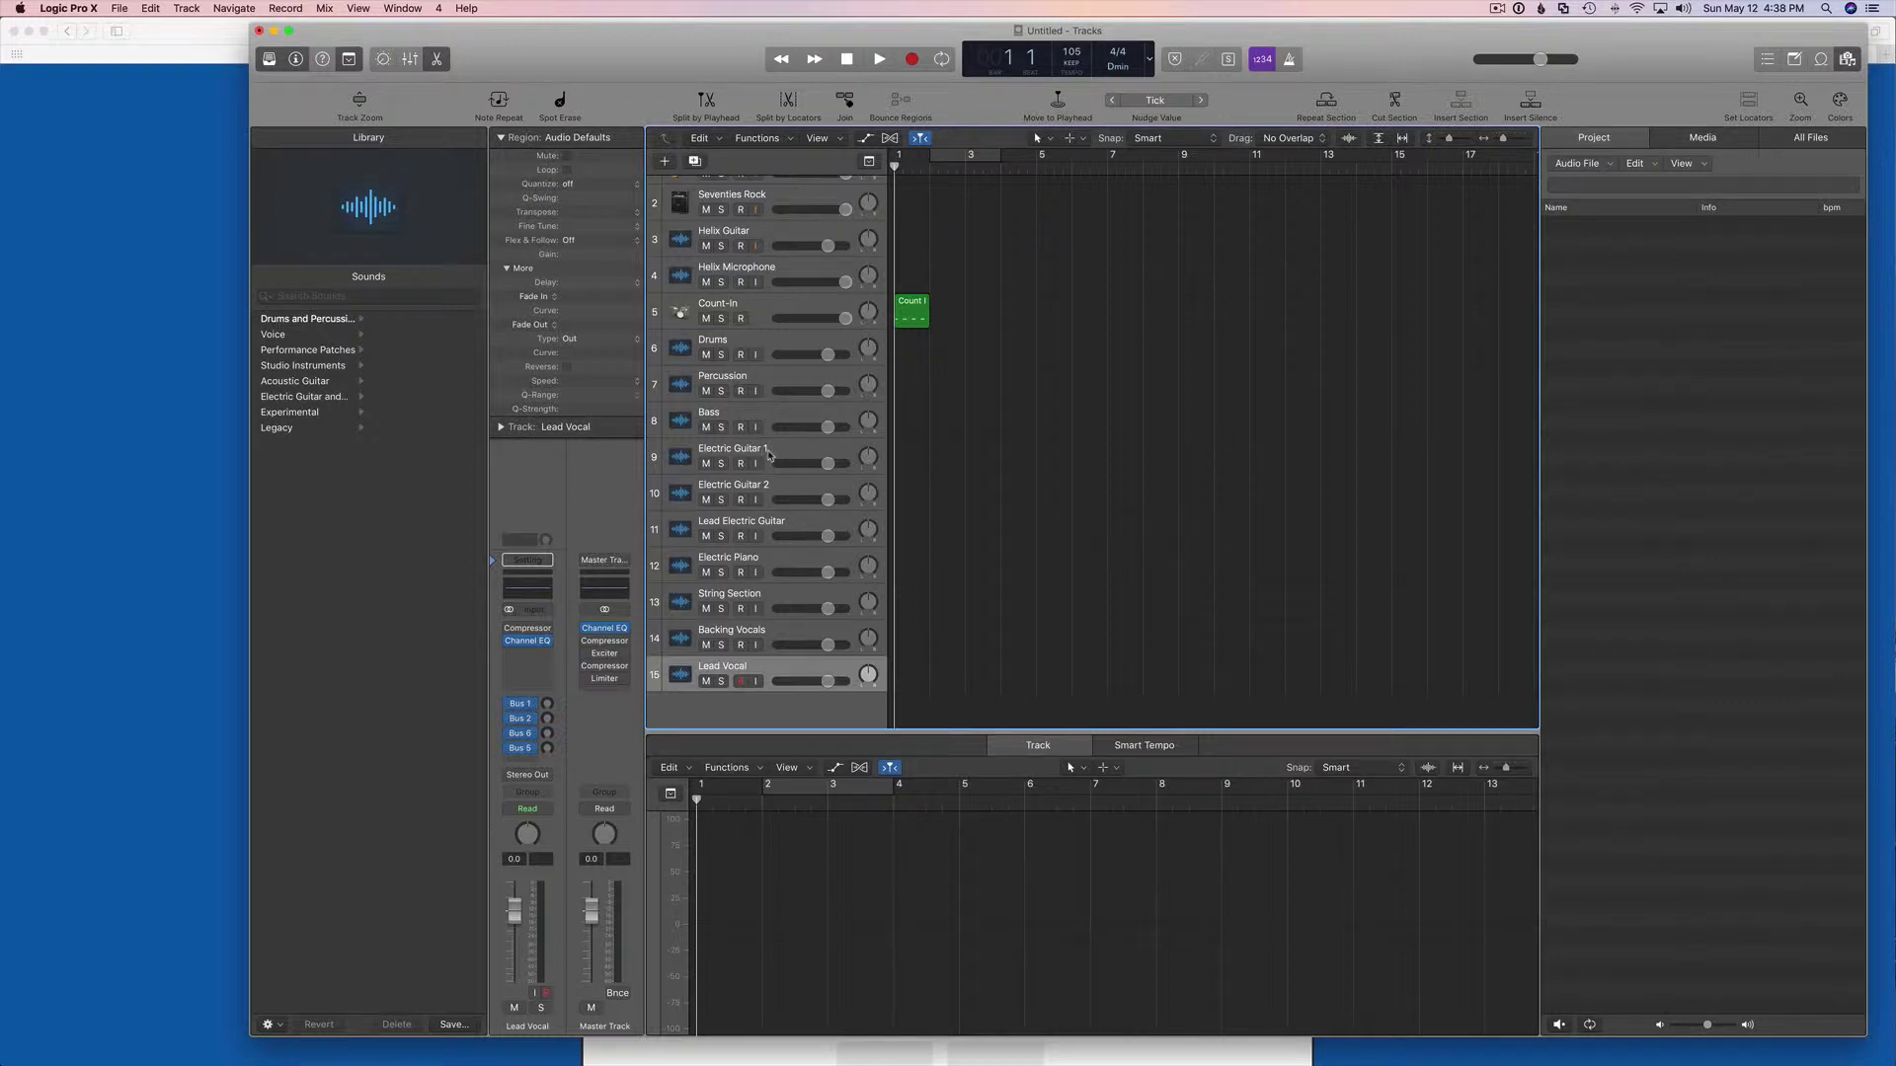
scroll(770, 456, "up", 2)
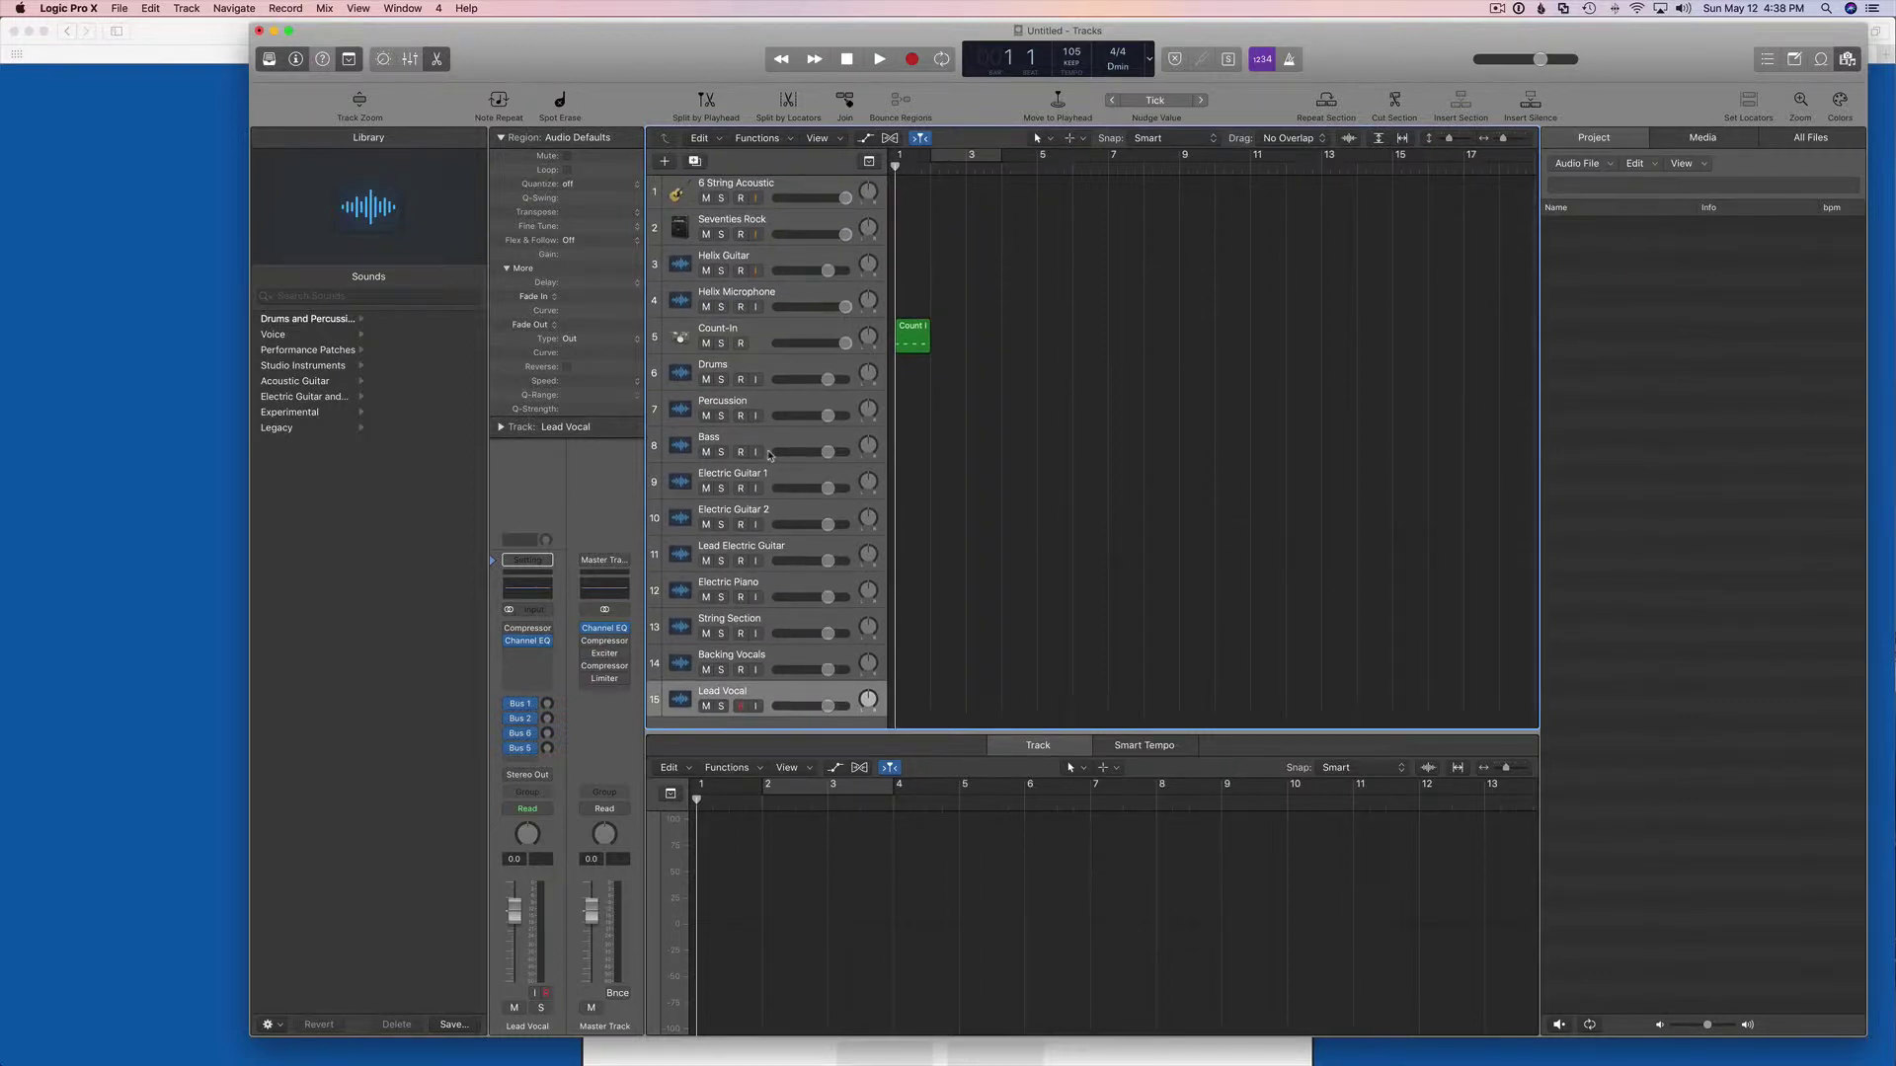
scroll(769, 455, "up", 1)
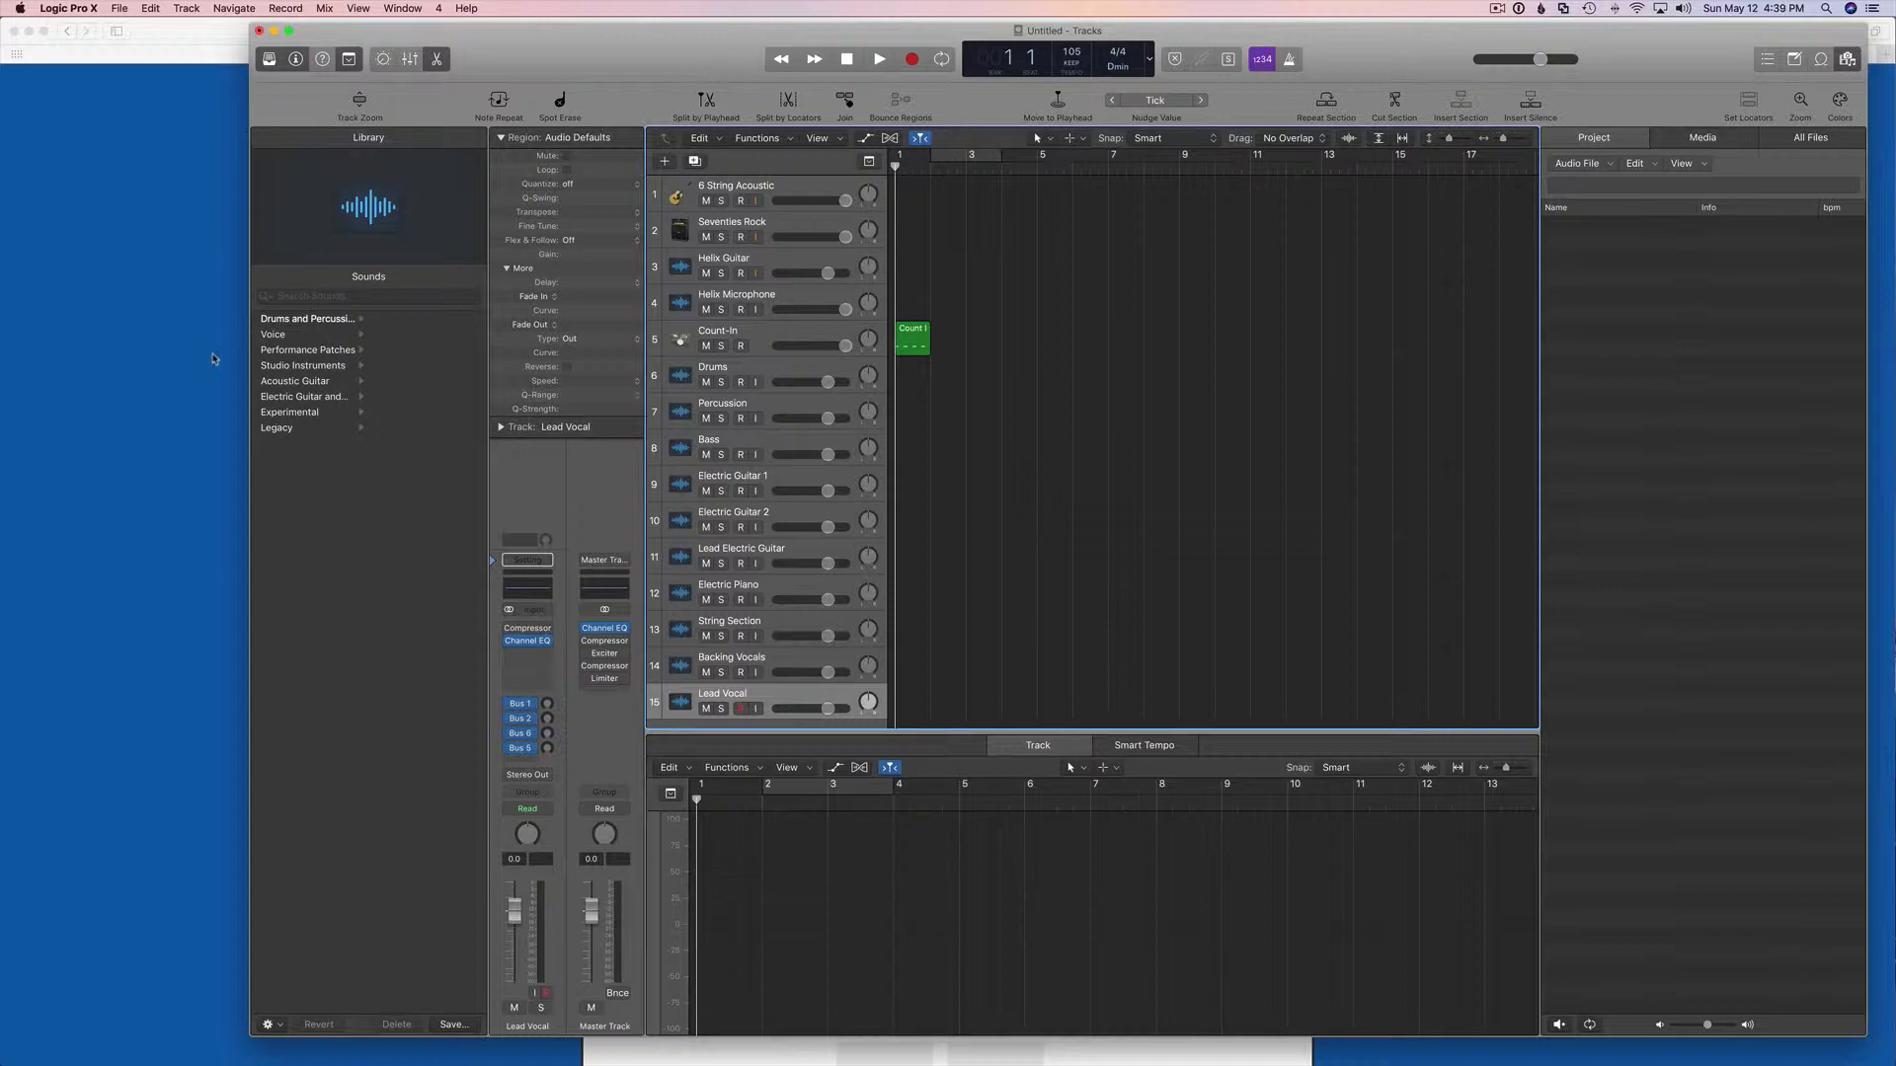
Switch to Safari, search Karaoke Version for "mississippi queen" and open the custom backing track page of Mountain's version.
key("super+Tab")
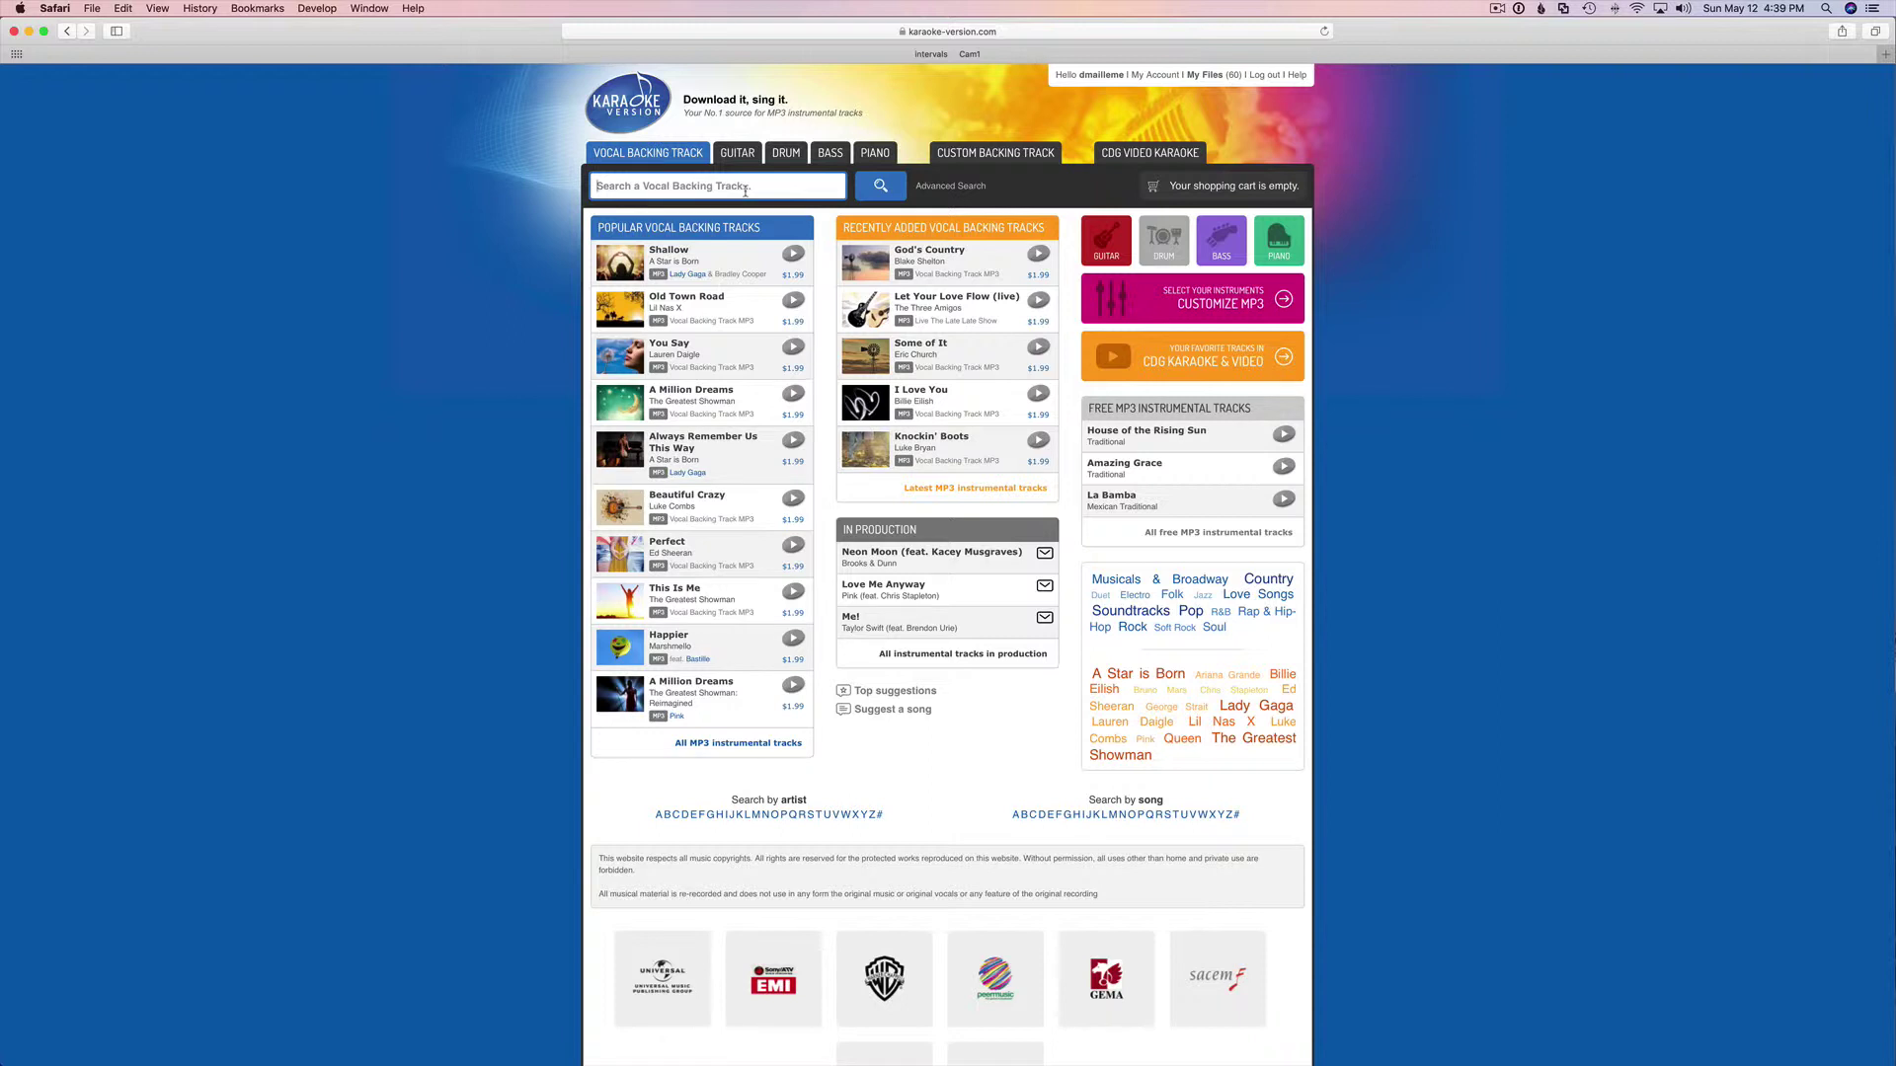
type("mississippi queen")
key("Return")
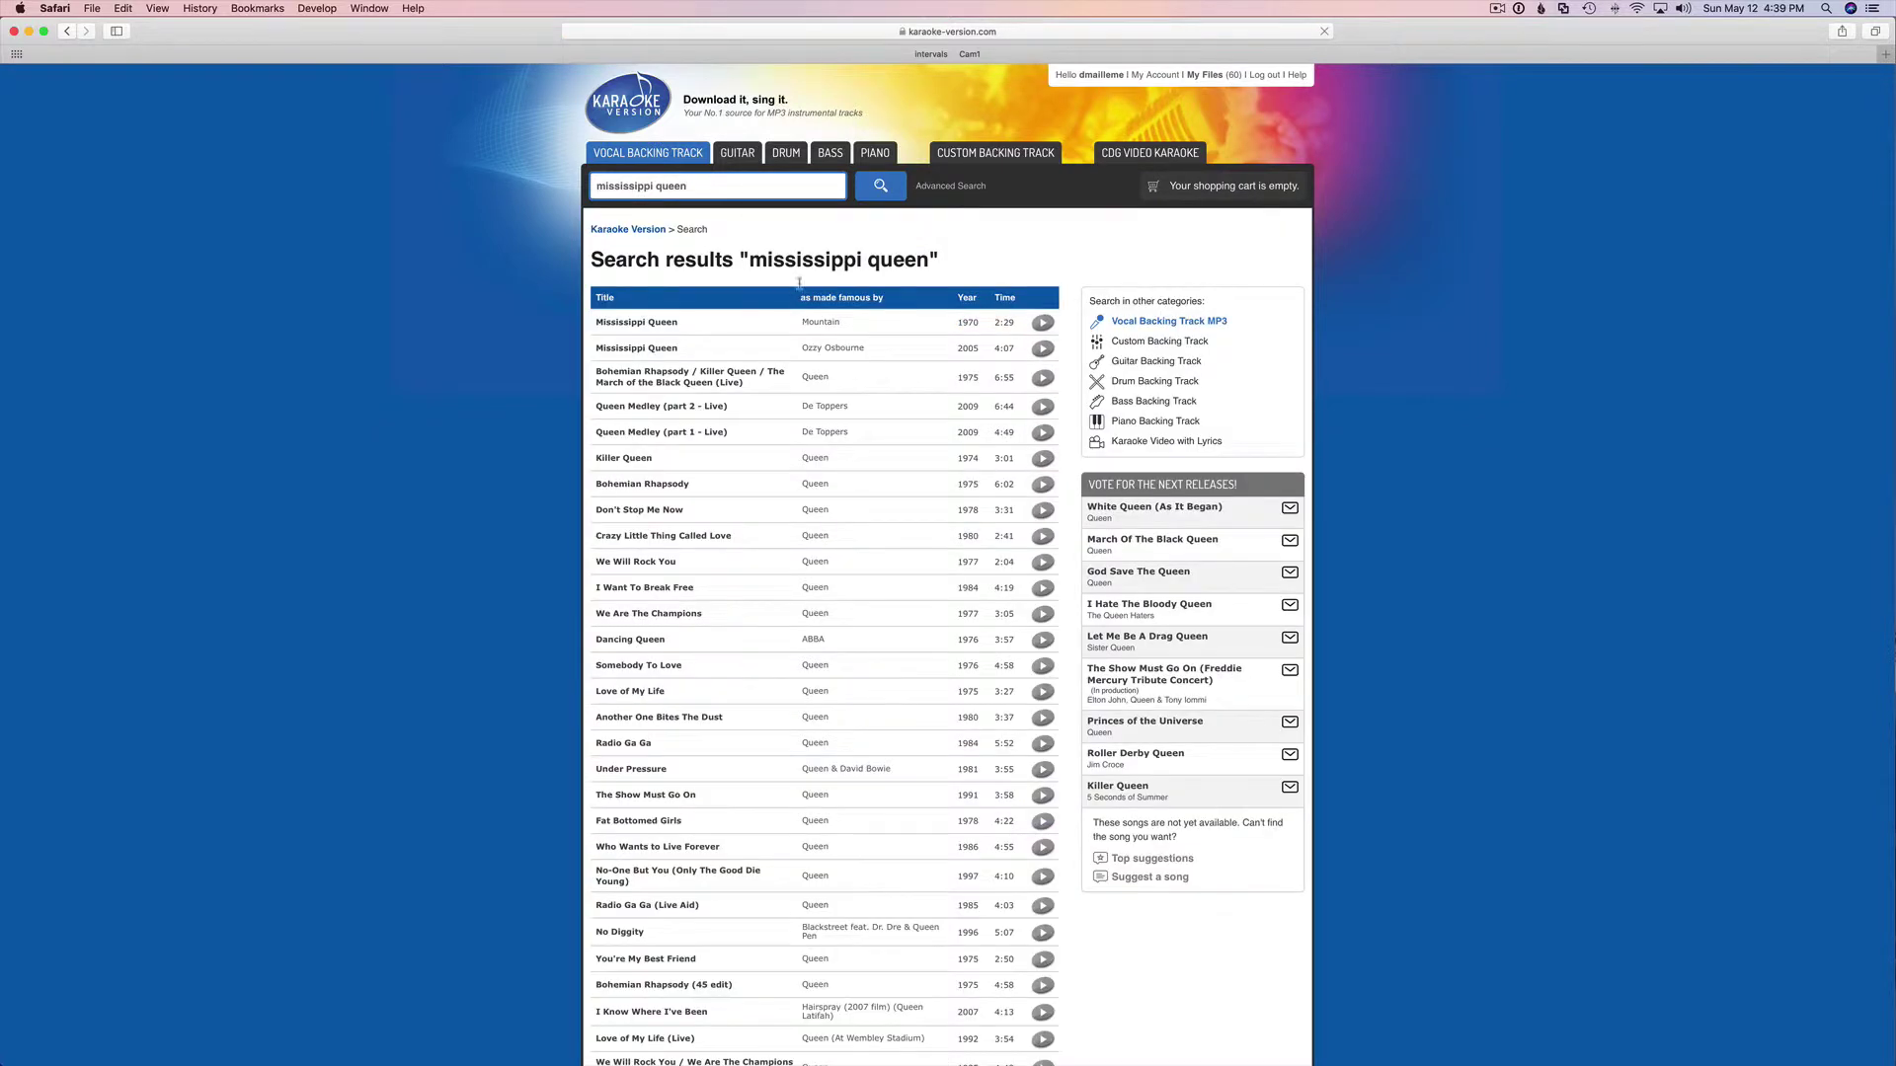
left_click(637, 323)
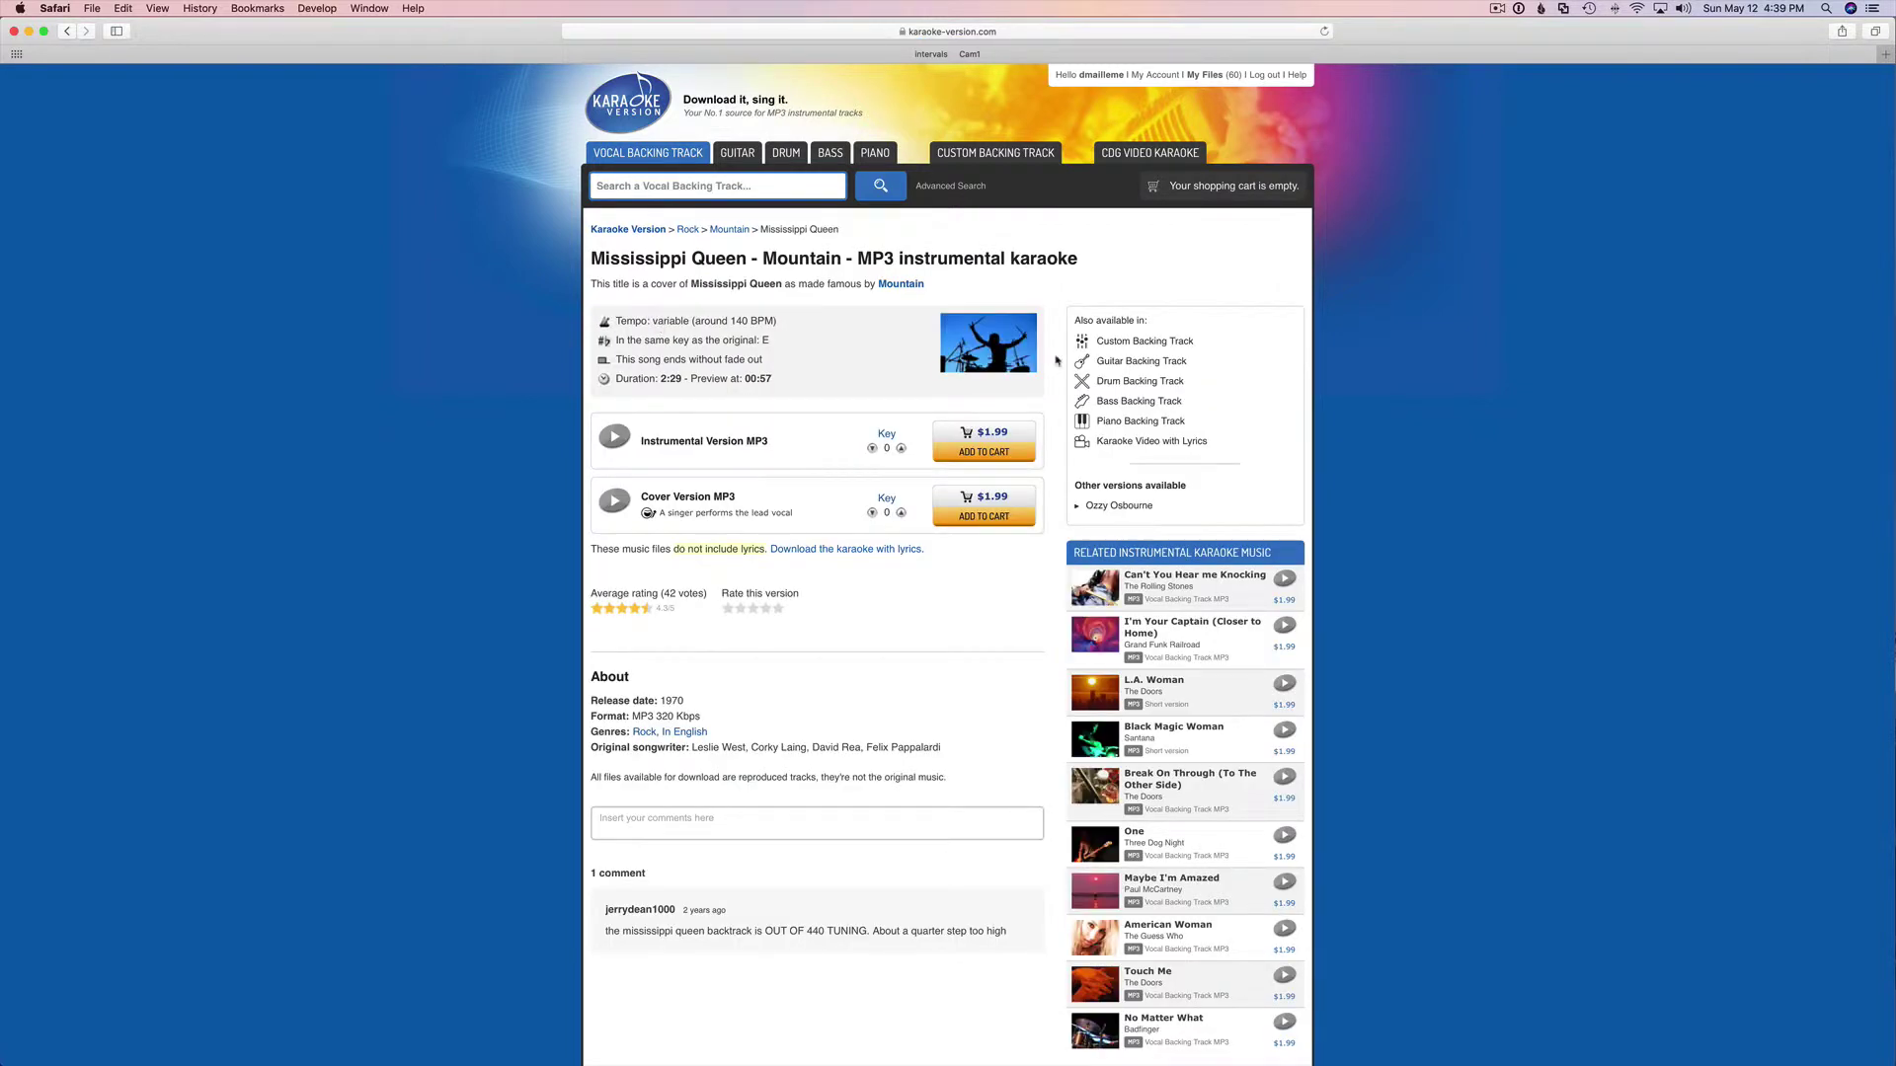
left_click(1183, 346)
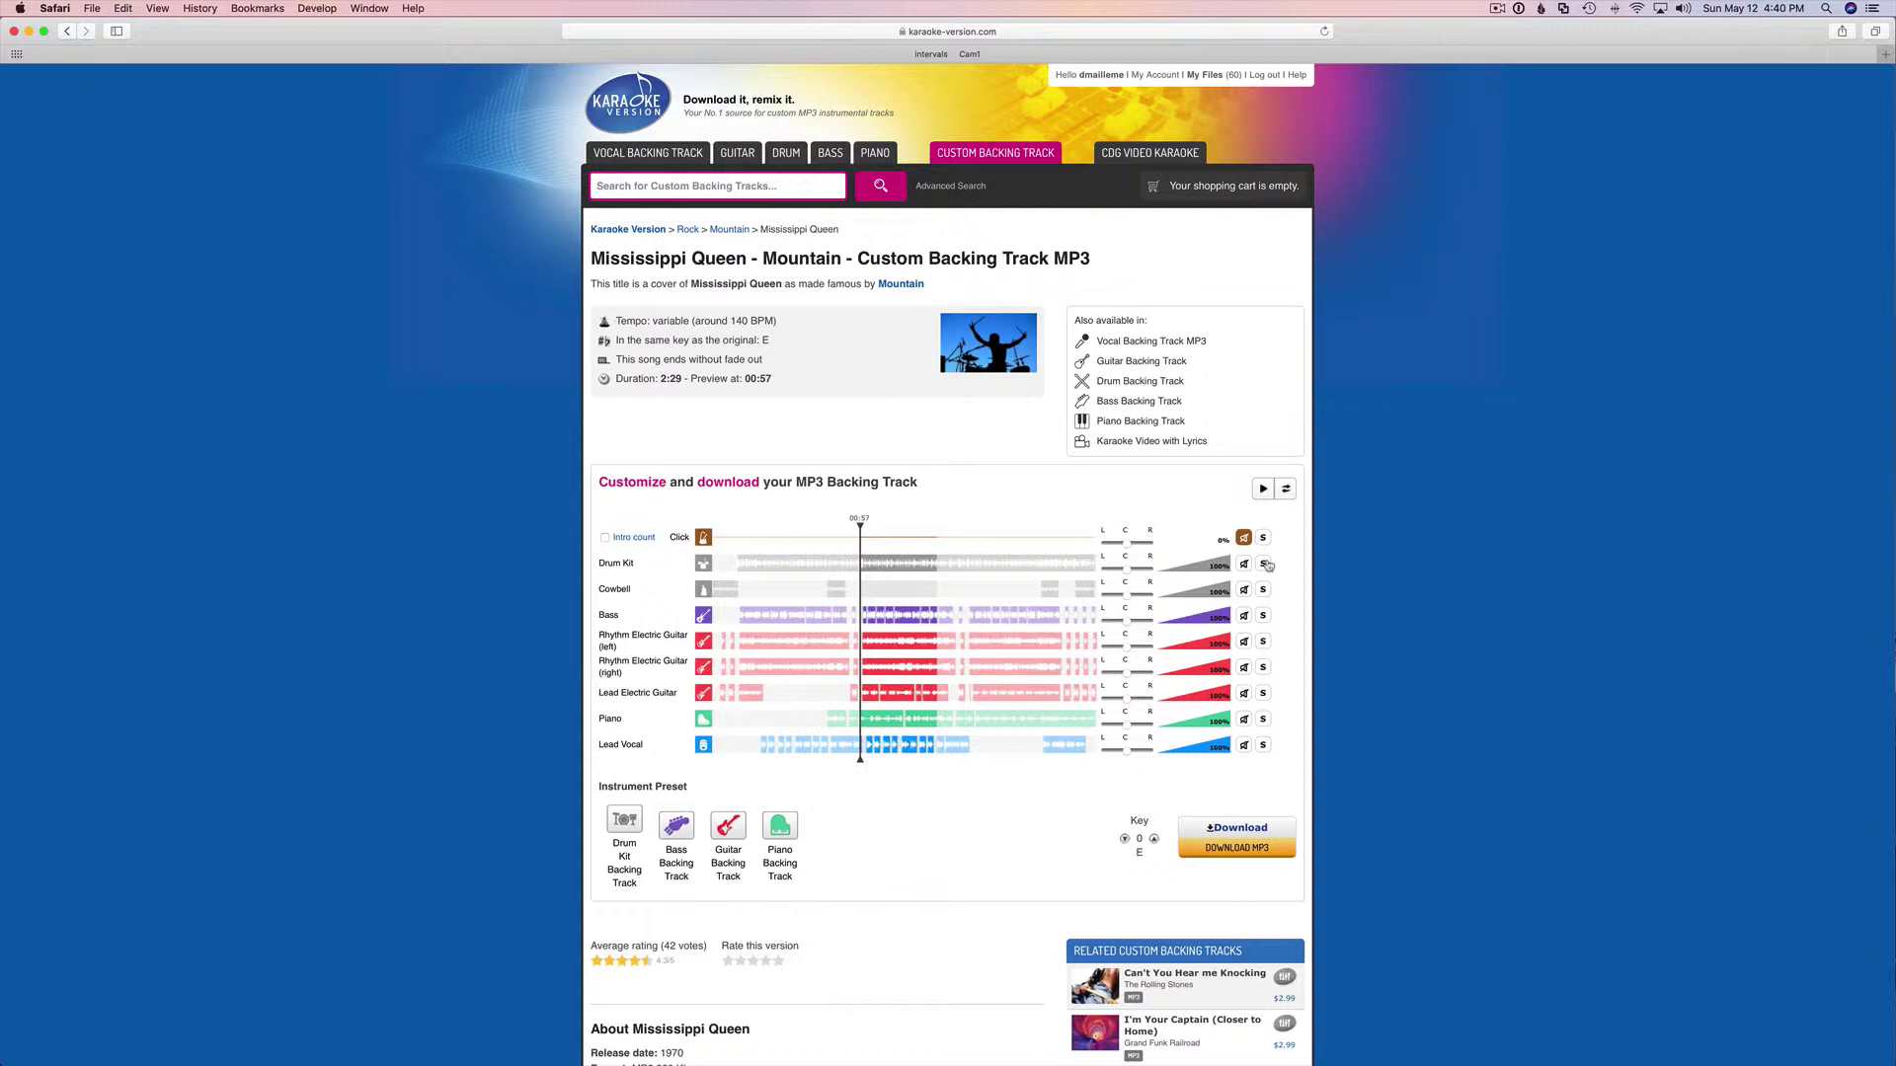
Mute both Rhythm Electric Guitar parts and the Lead Electric Guitar, download the custom mix as MP3 and dismiss the download notice.
left_click(1244, 643)
left_click(1244, 669)
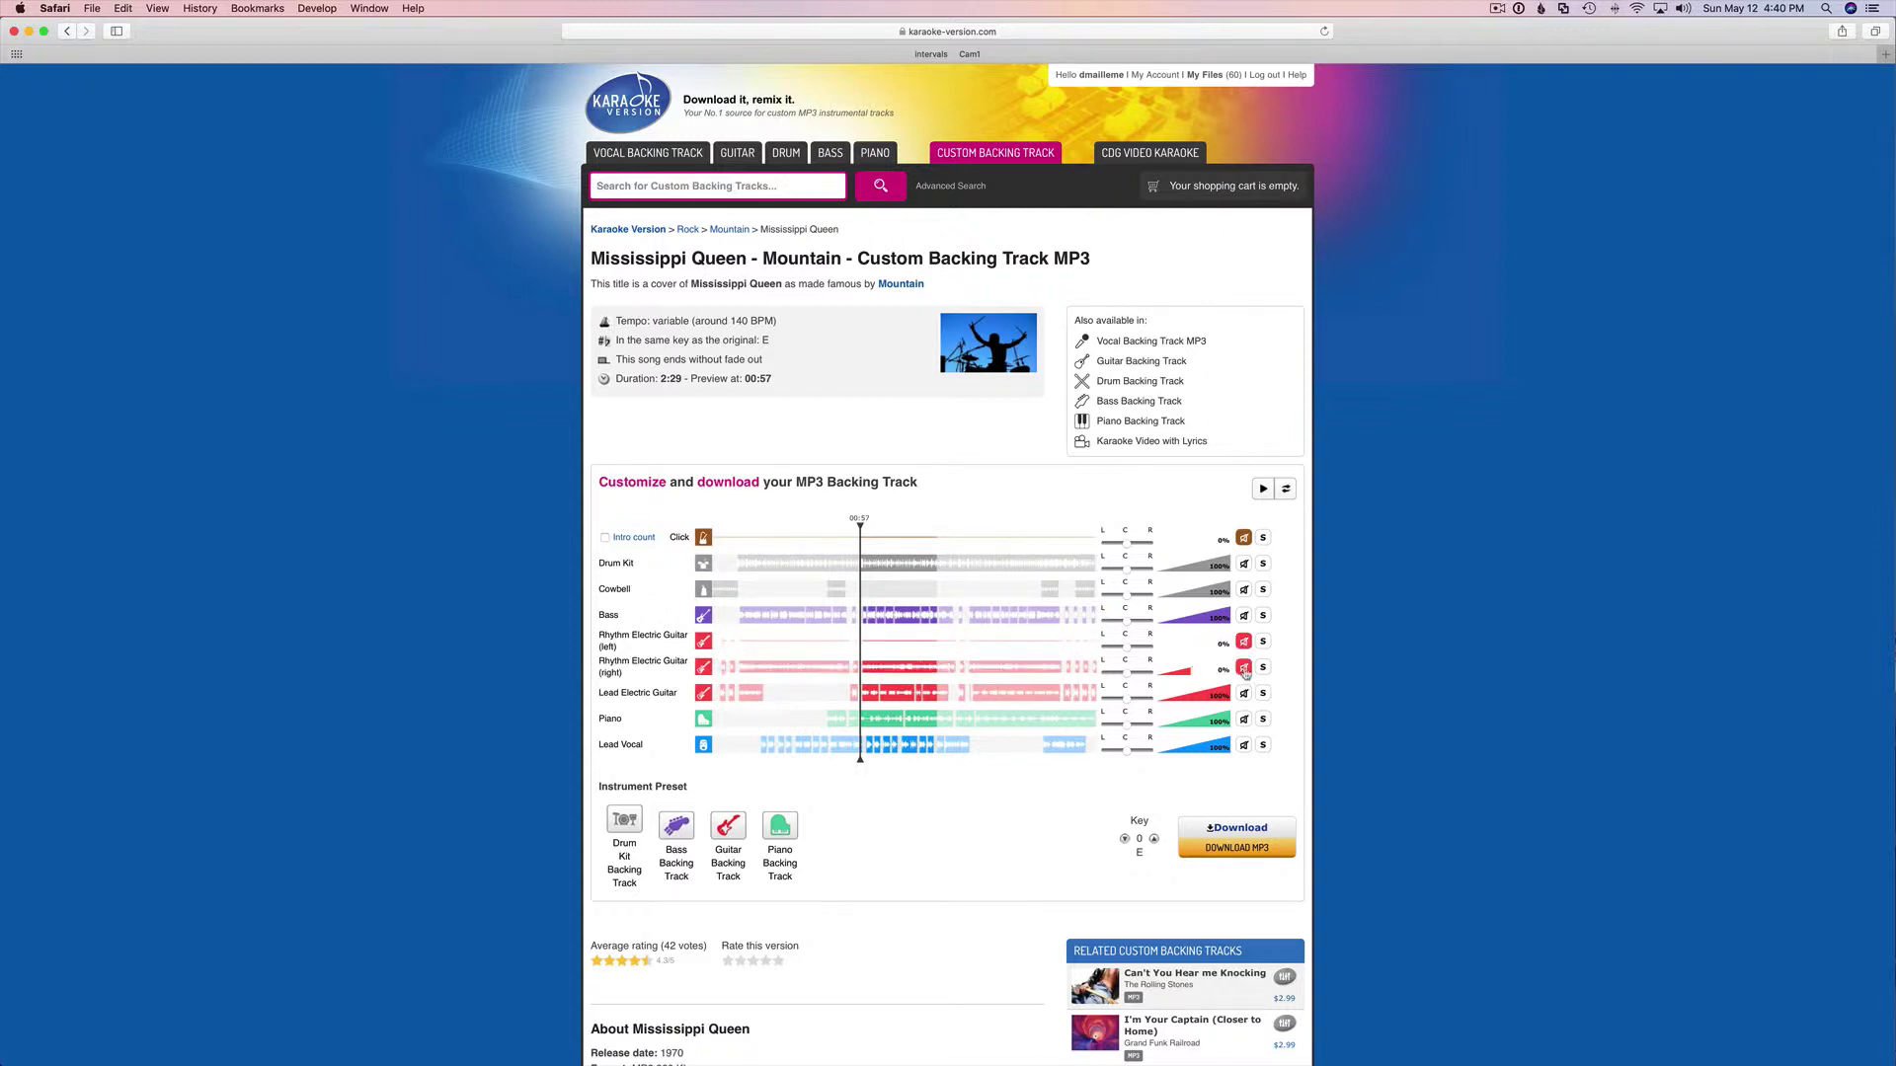
left_click(1244, 694)
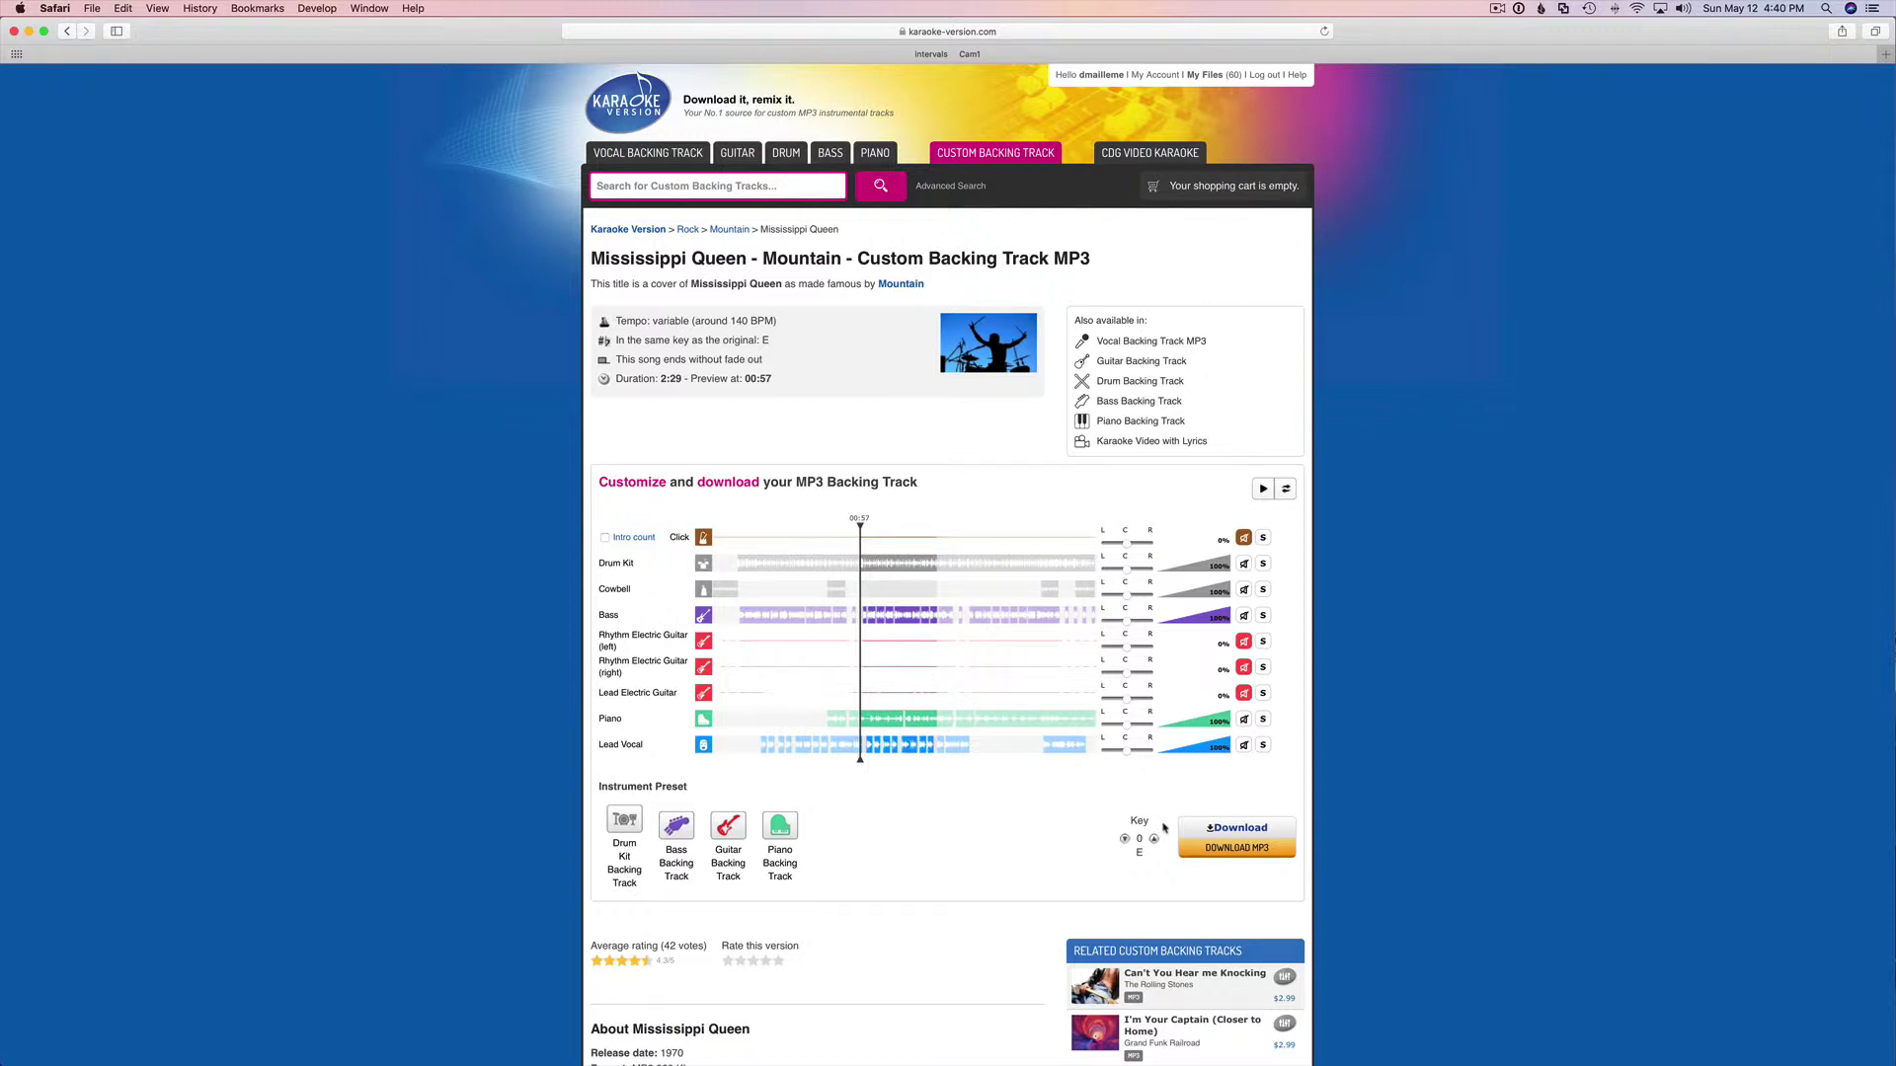
left_click(1261, 860)
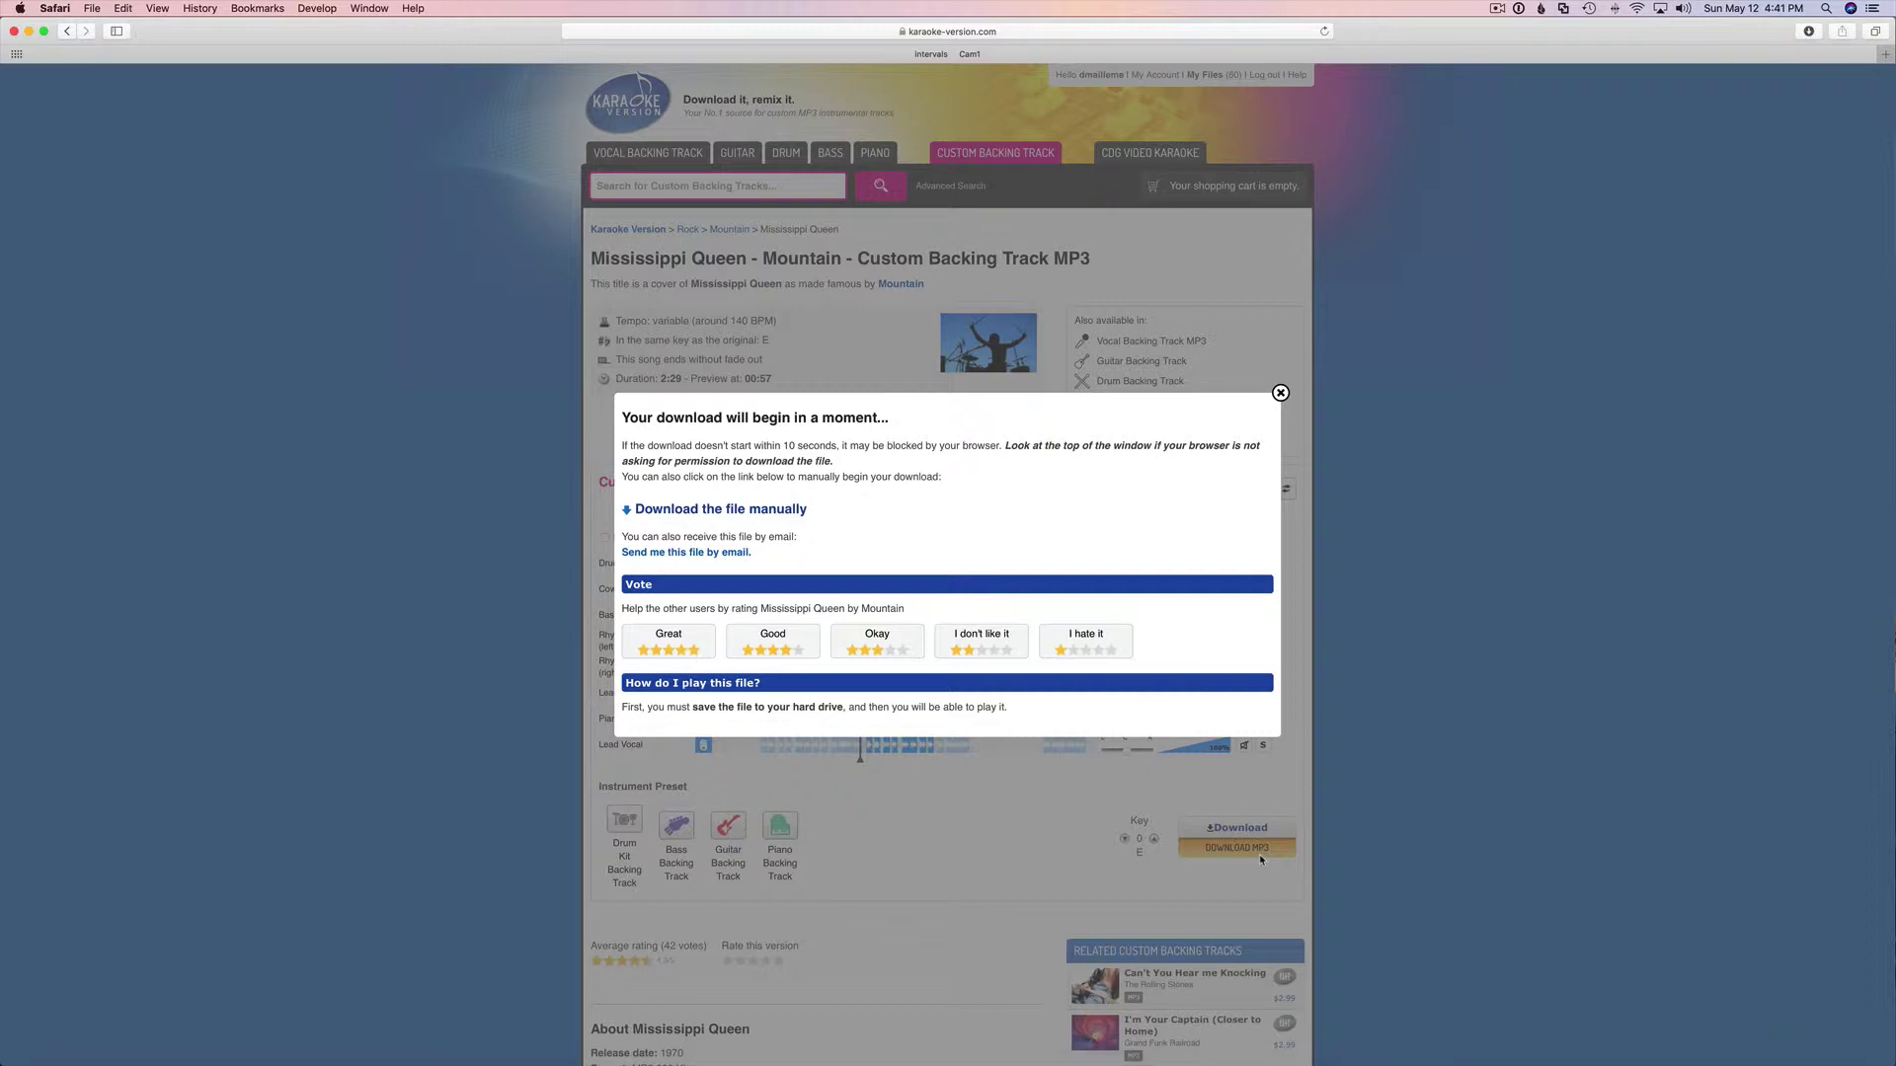
left_click(1279, 393)
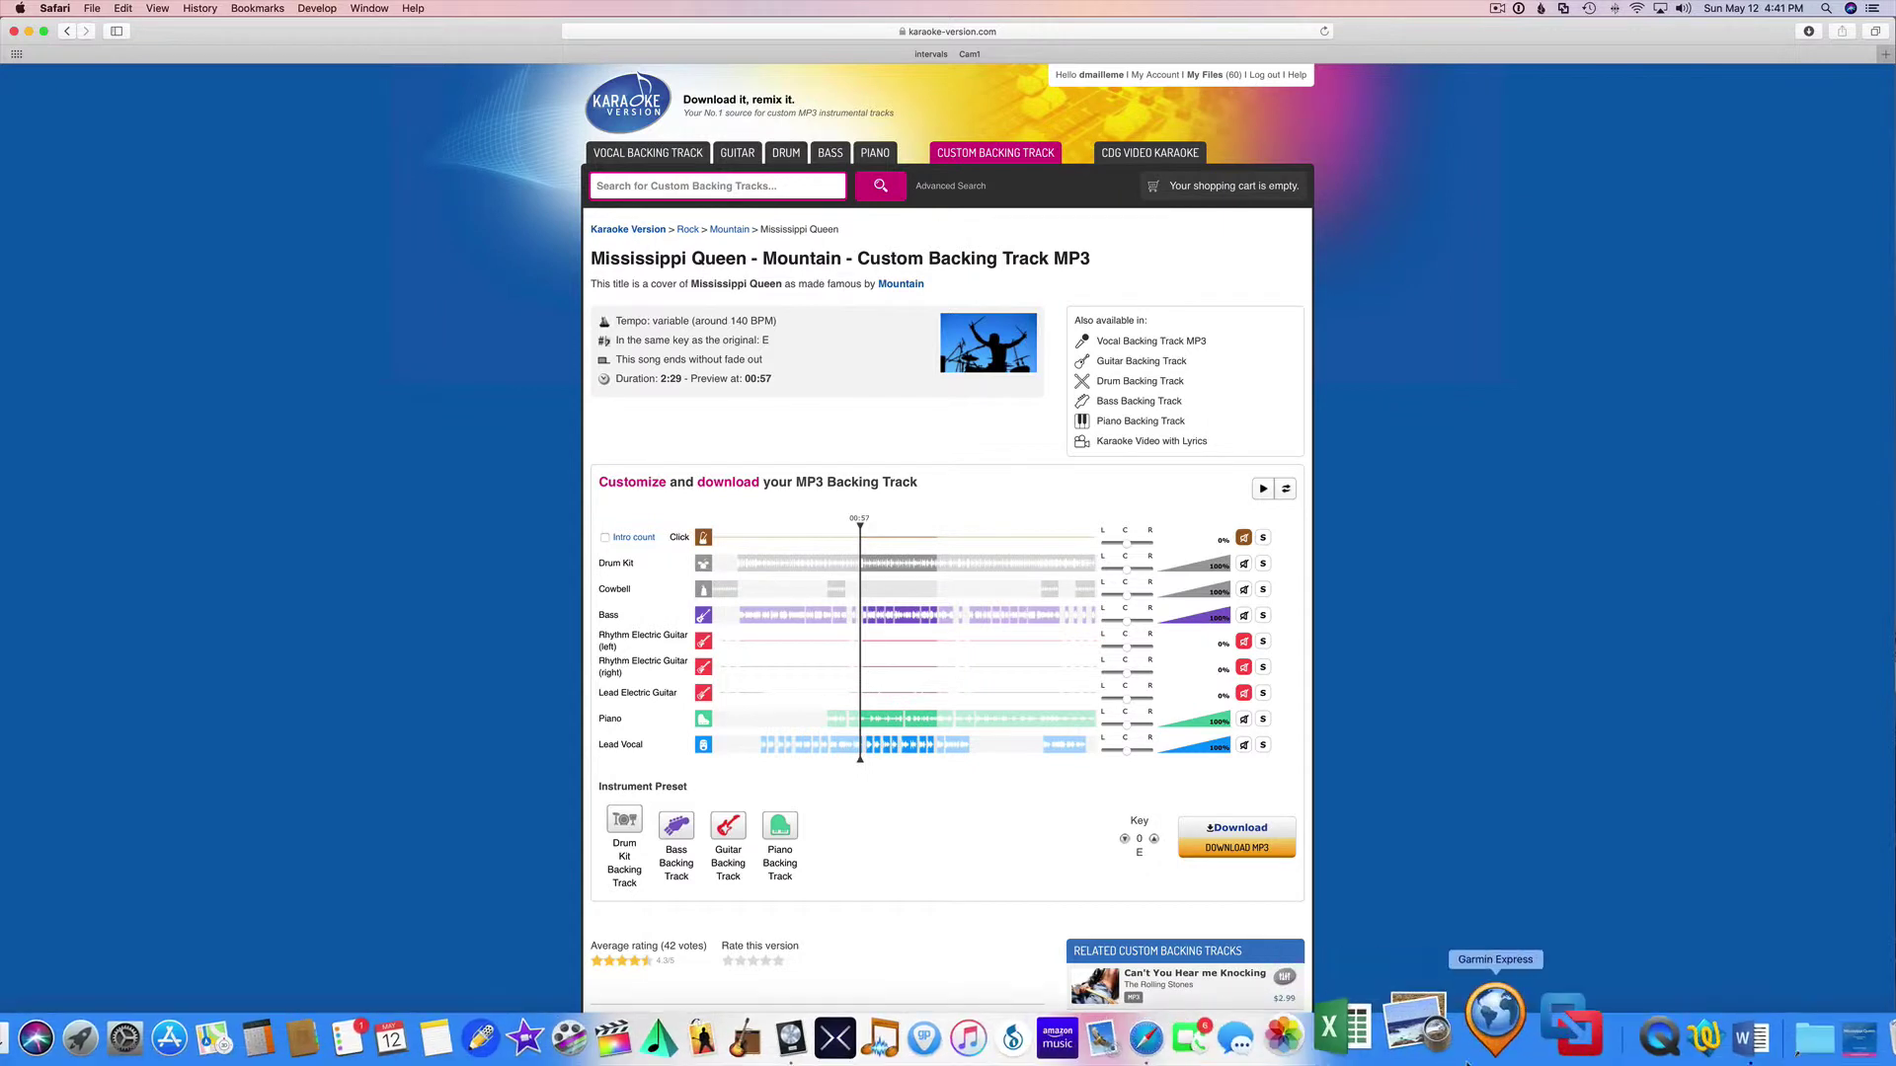
Minimize Safari and place the downloaded Mississippi Queen MP3 on the Drums track in Logic Pro X, starting at bar 2.
left_click(1789, 1028)
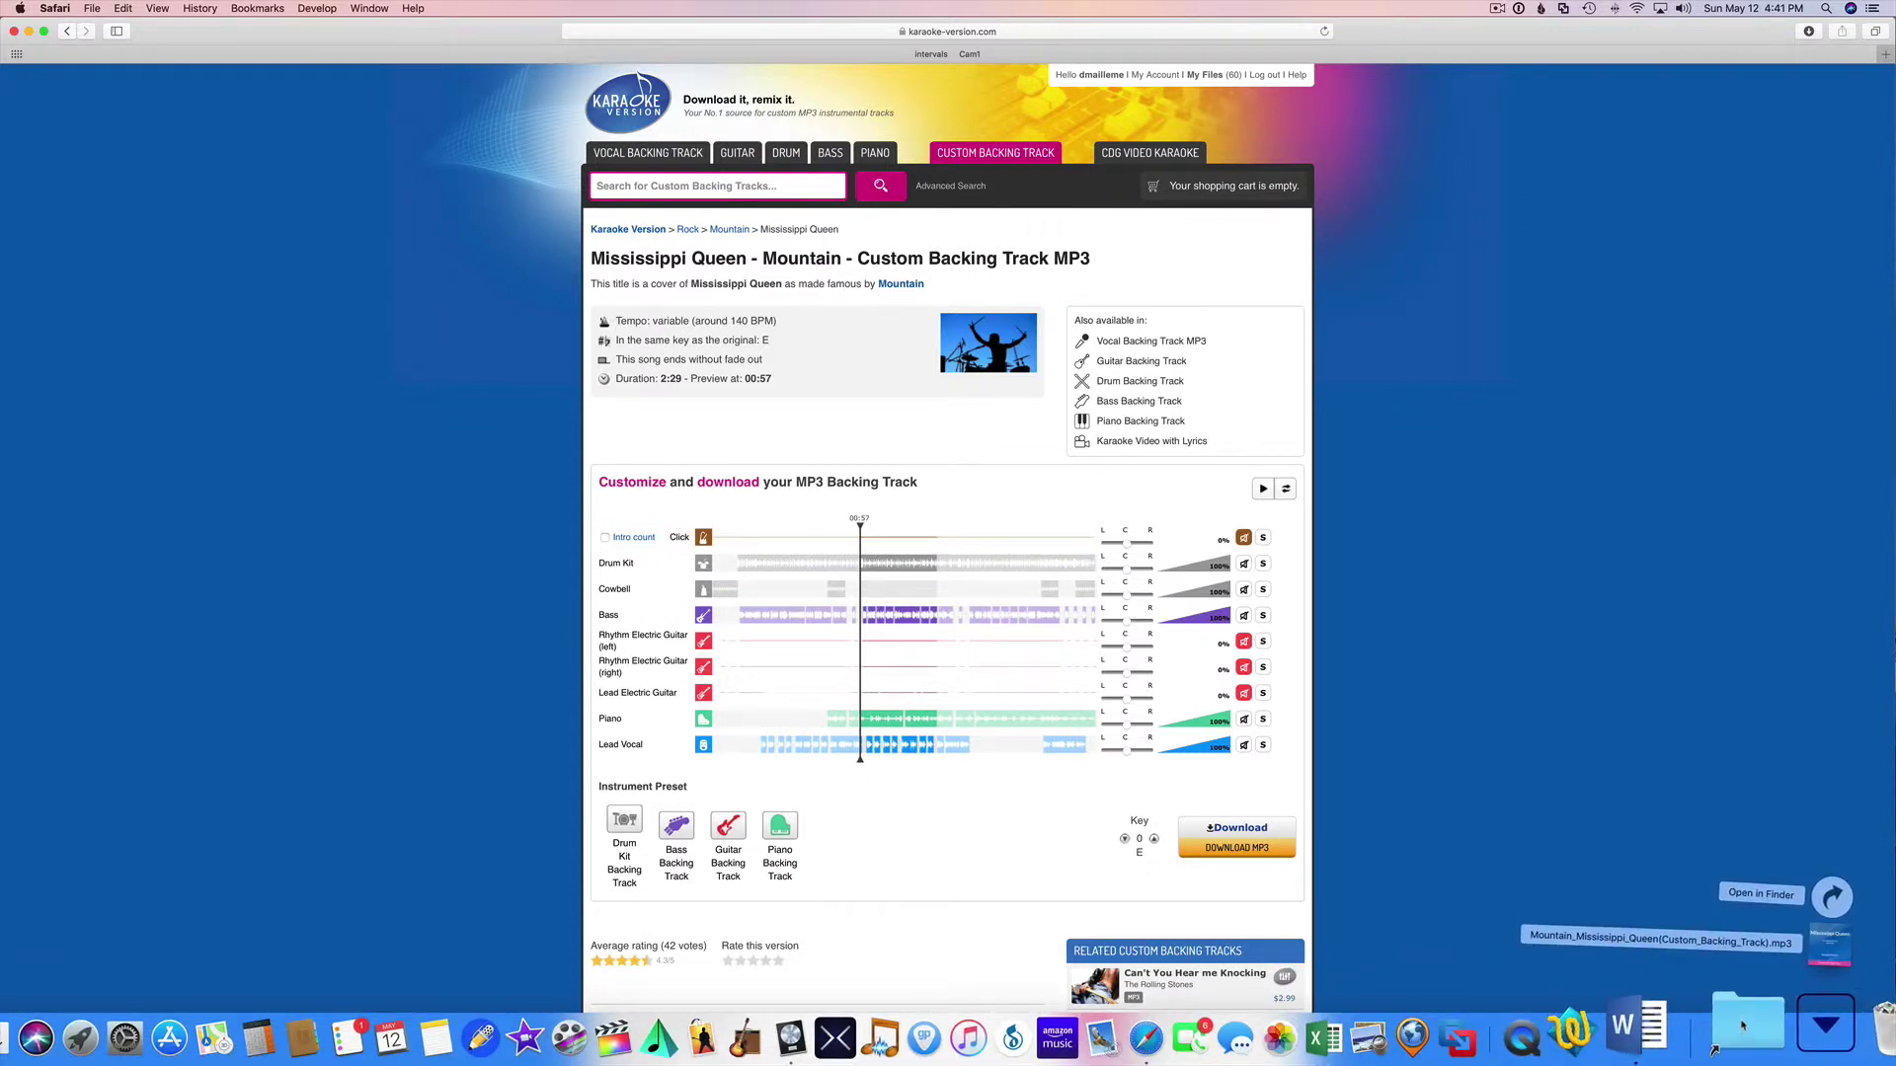
left_click(29, 30)
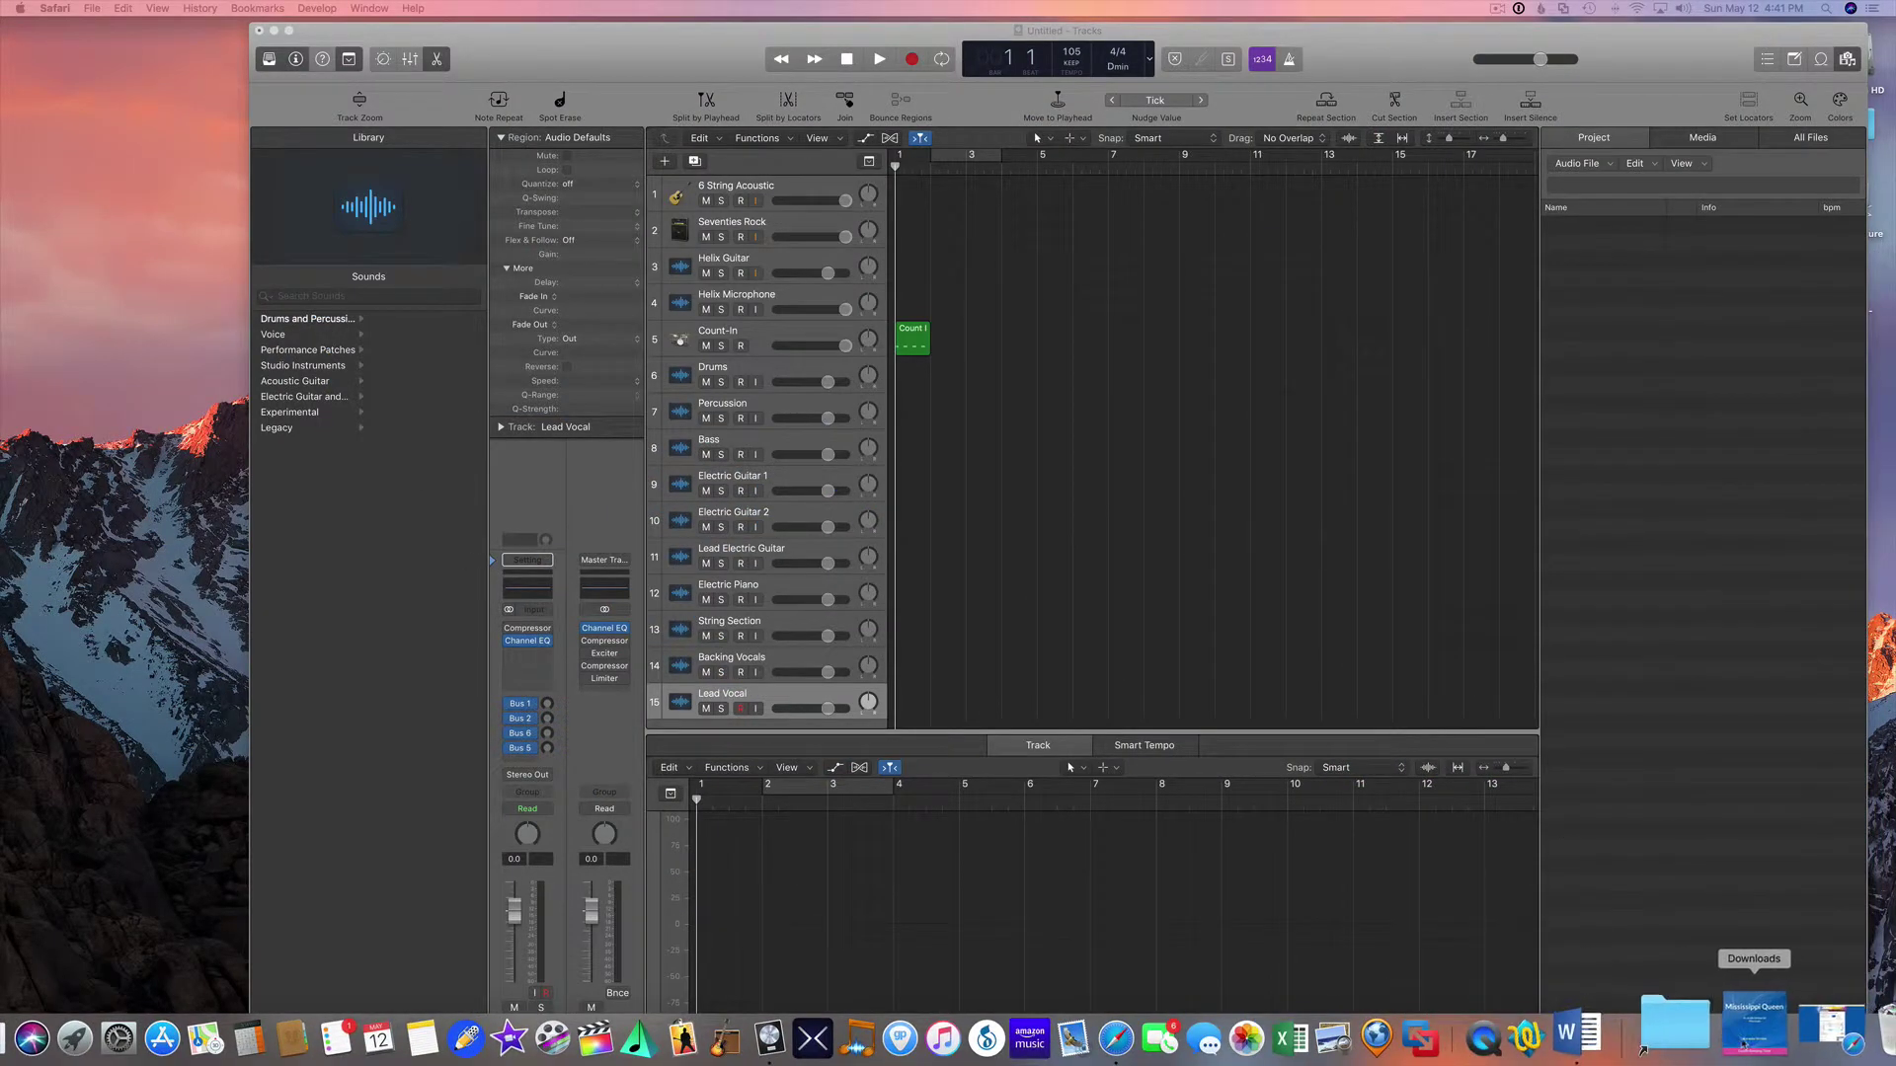
left_click_drag(1743, 1044, 930, 378)
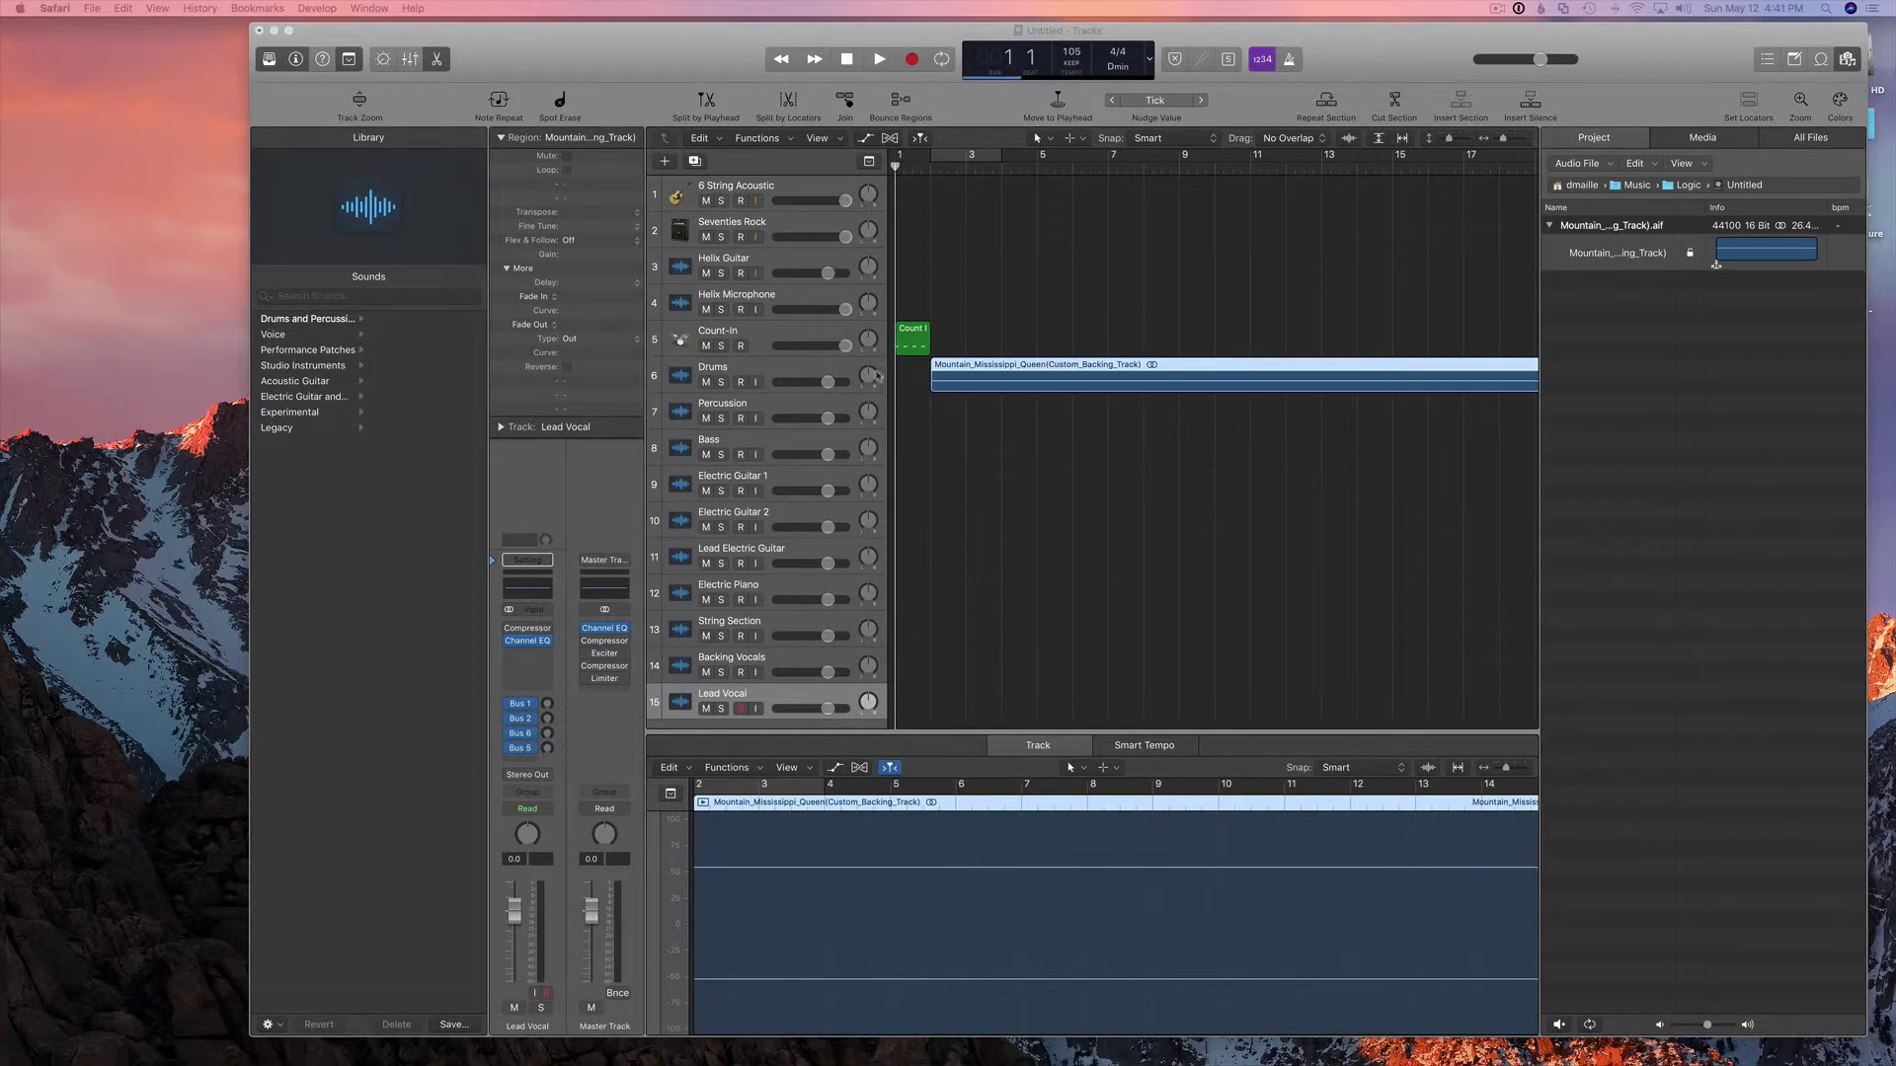
Rename the Drums track to Backing Band and play the imported audio from bar 2.
double_click(713, 365)
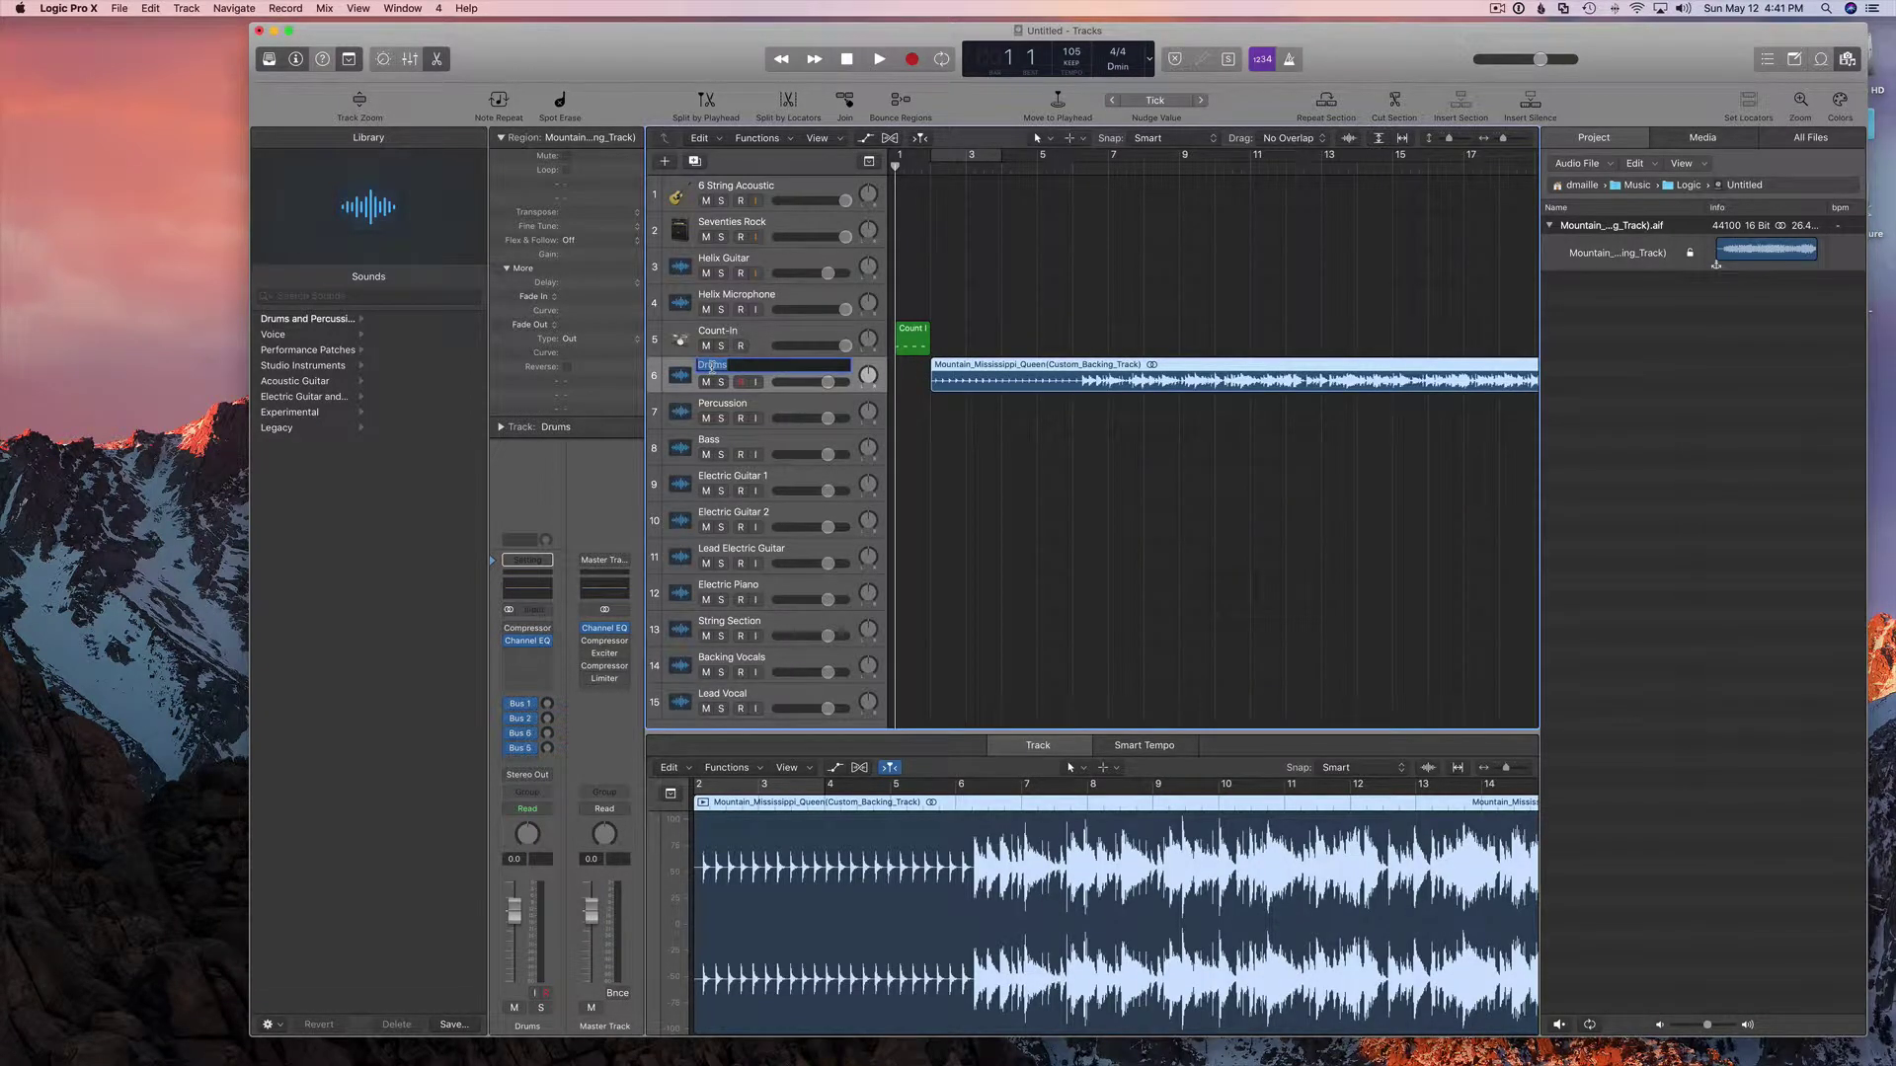
type("Backing Band")
key("Return")
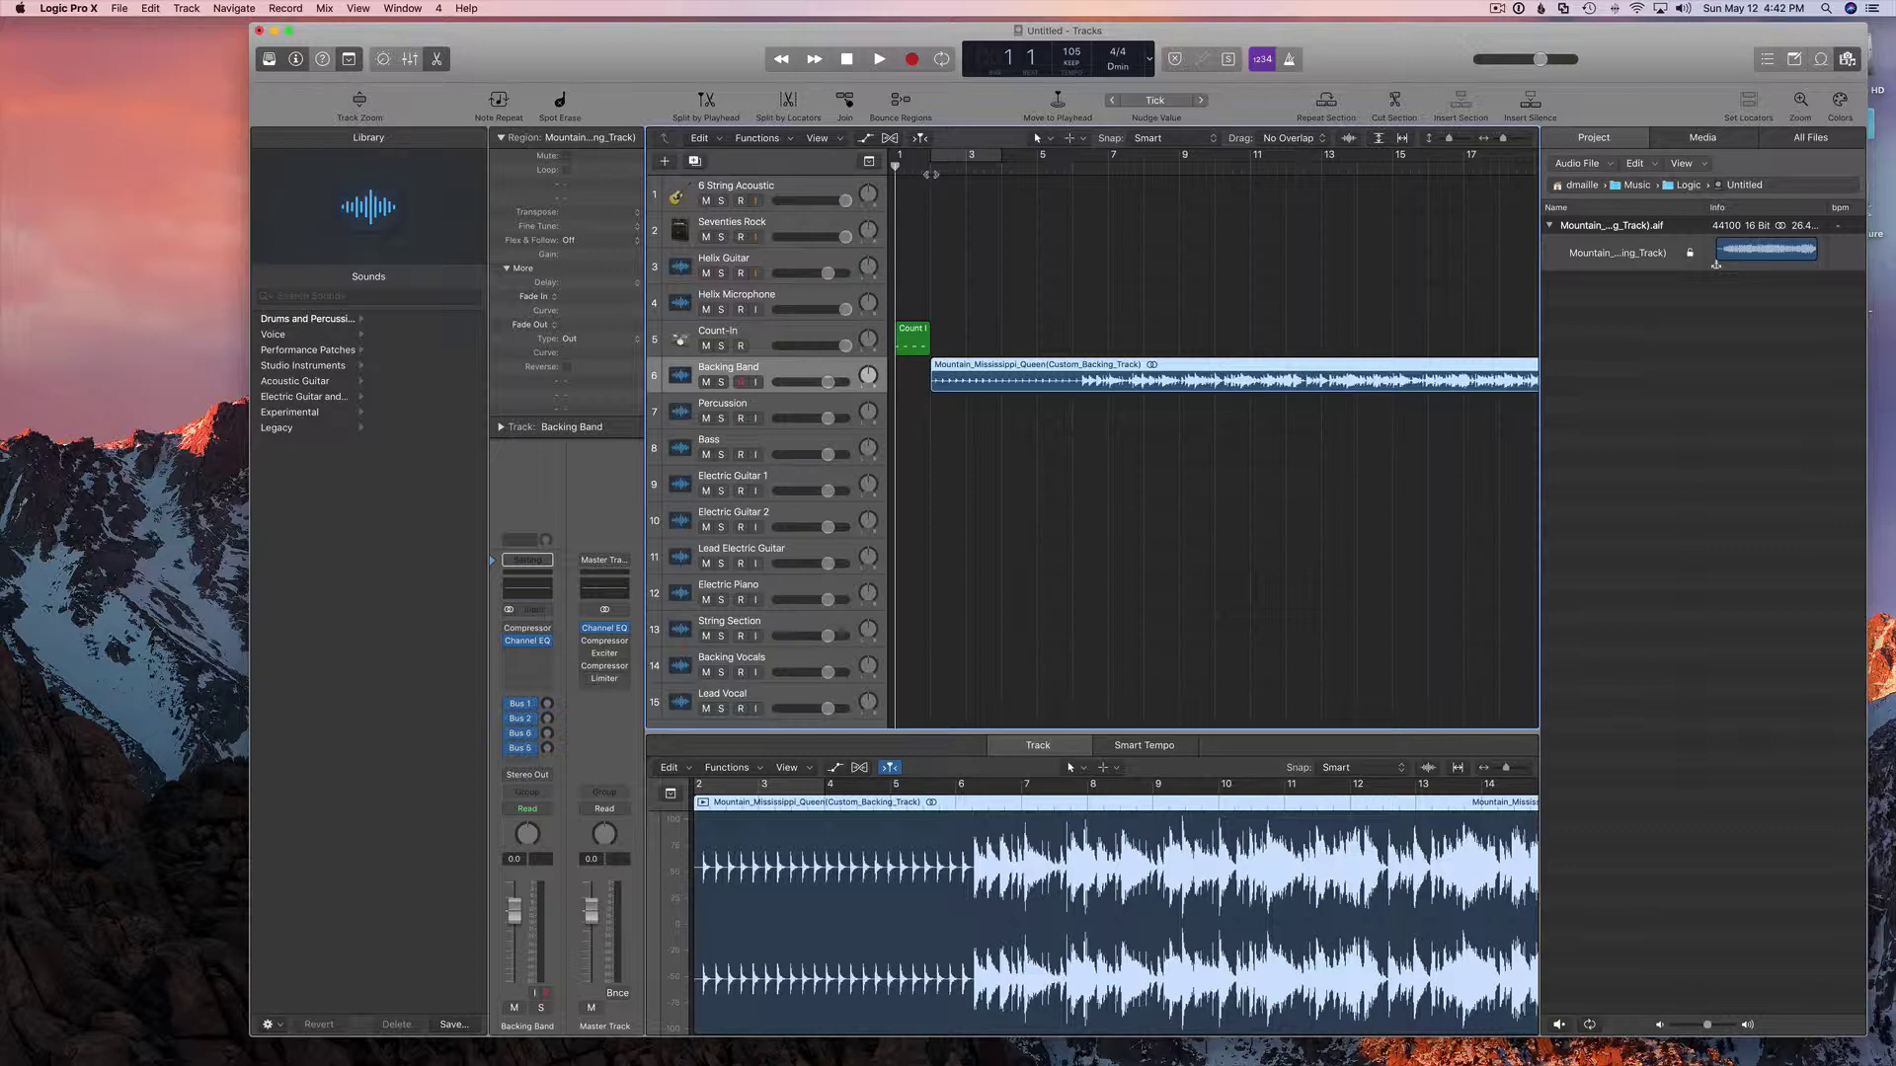
key(".")
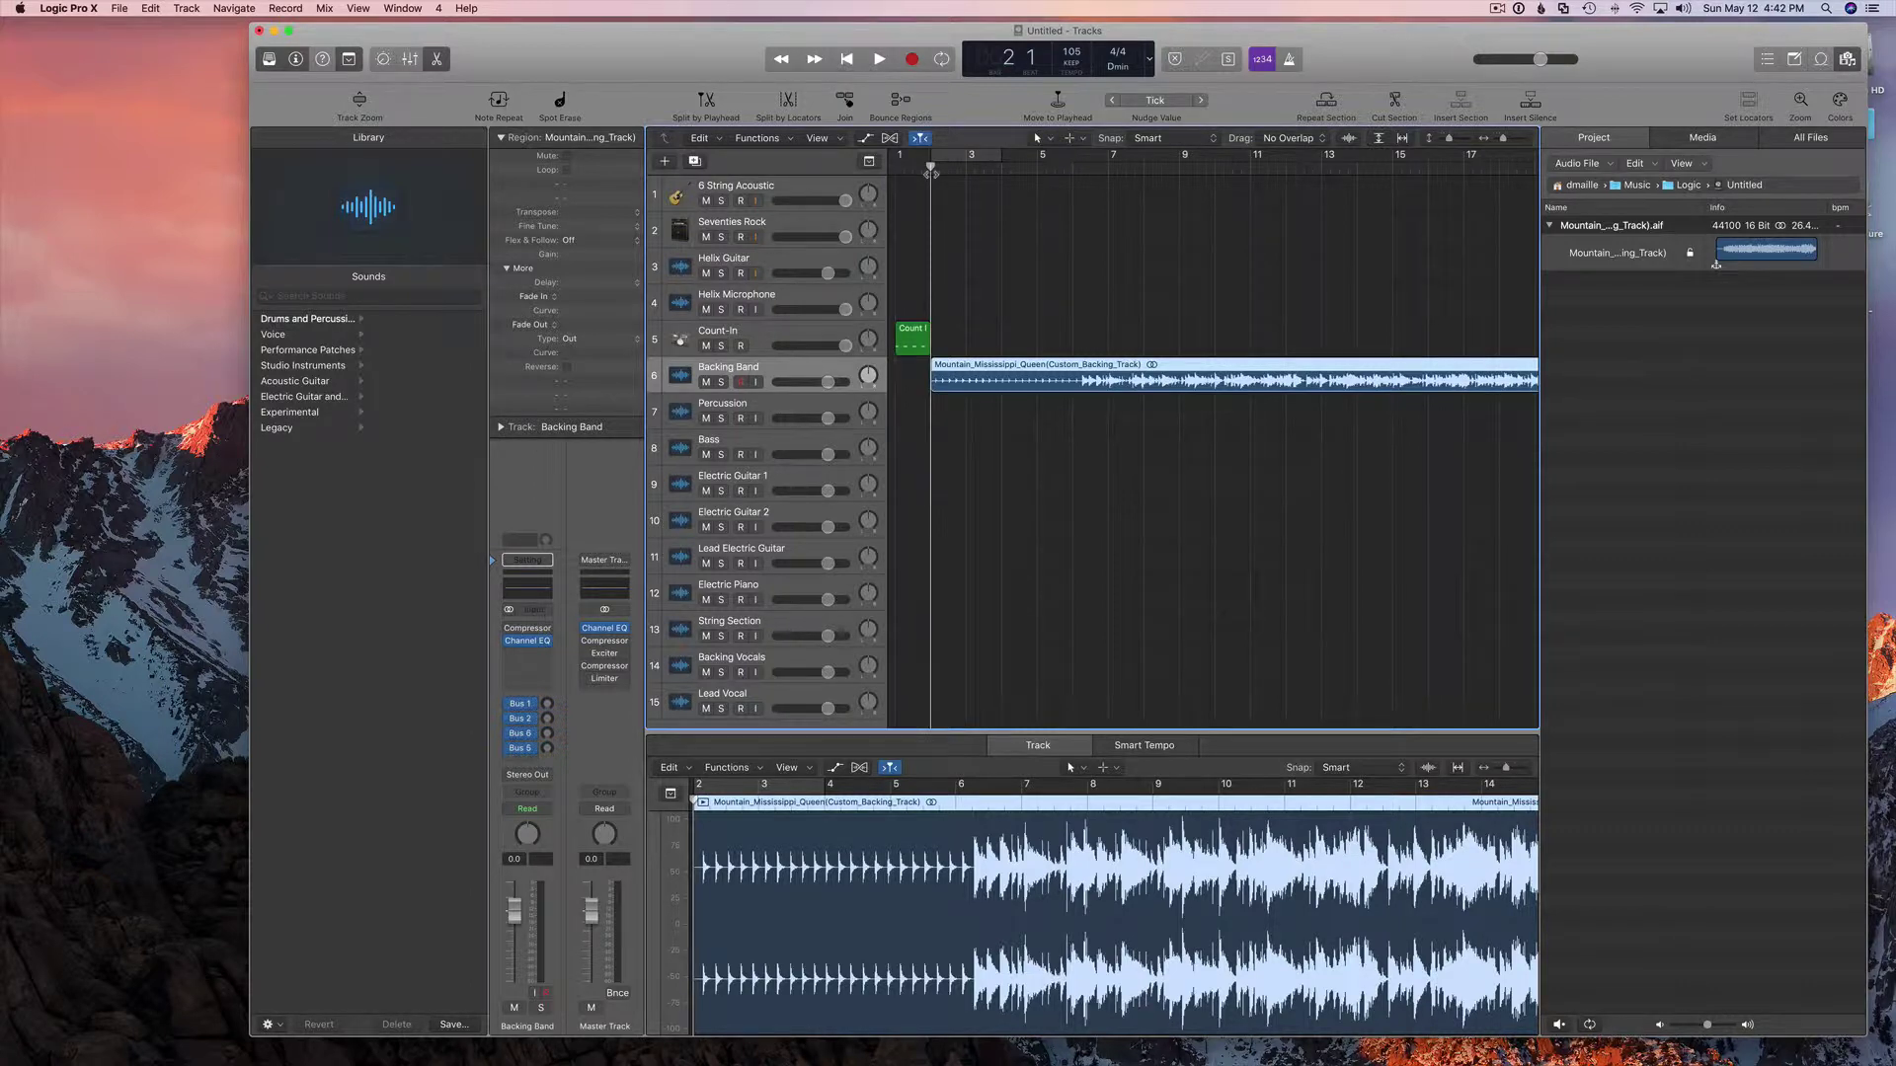
key("space")
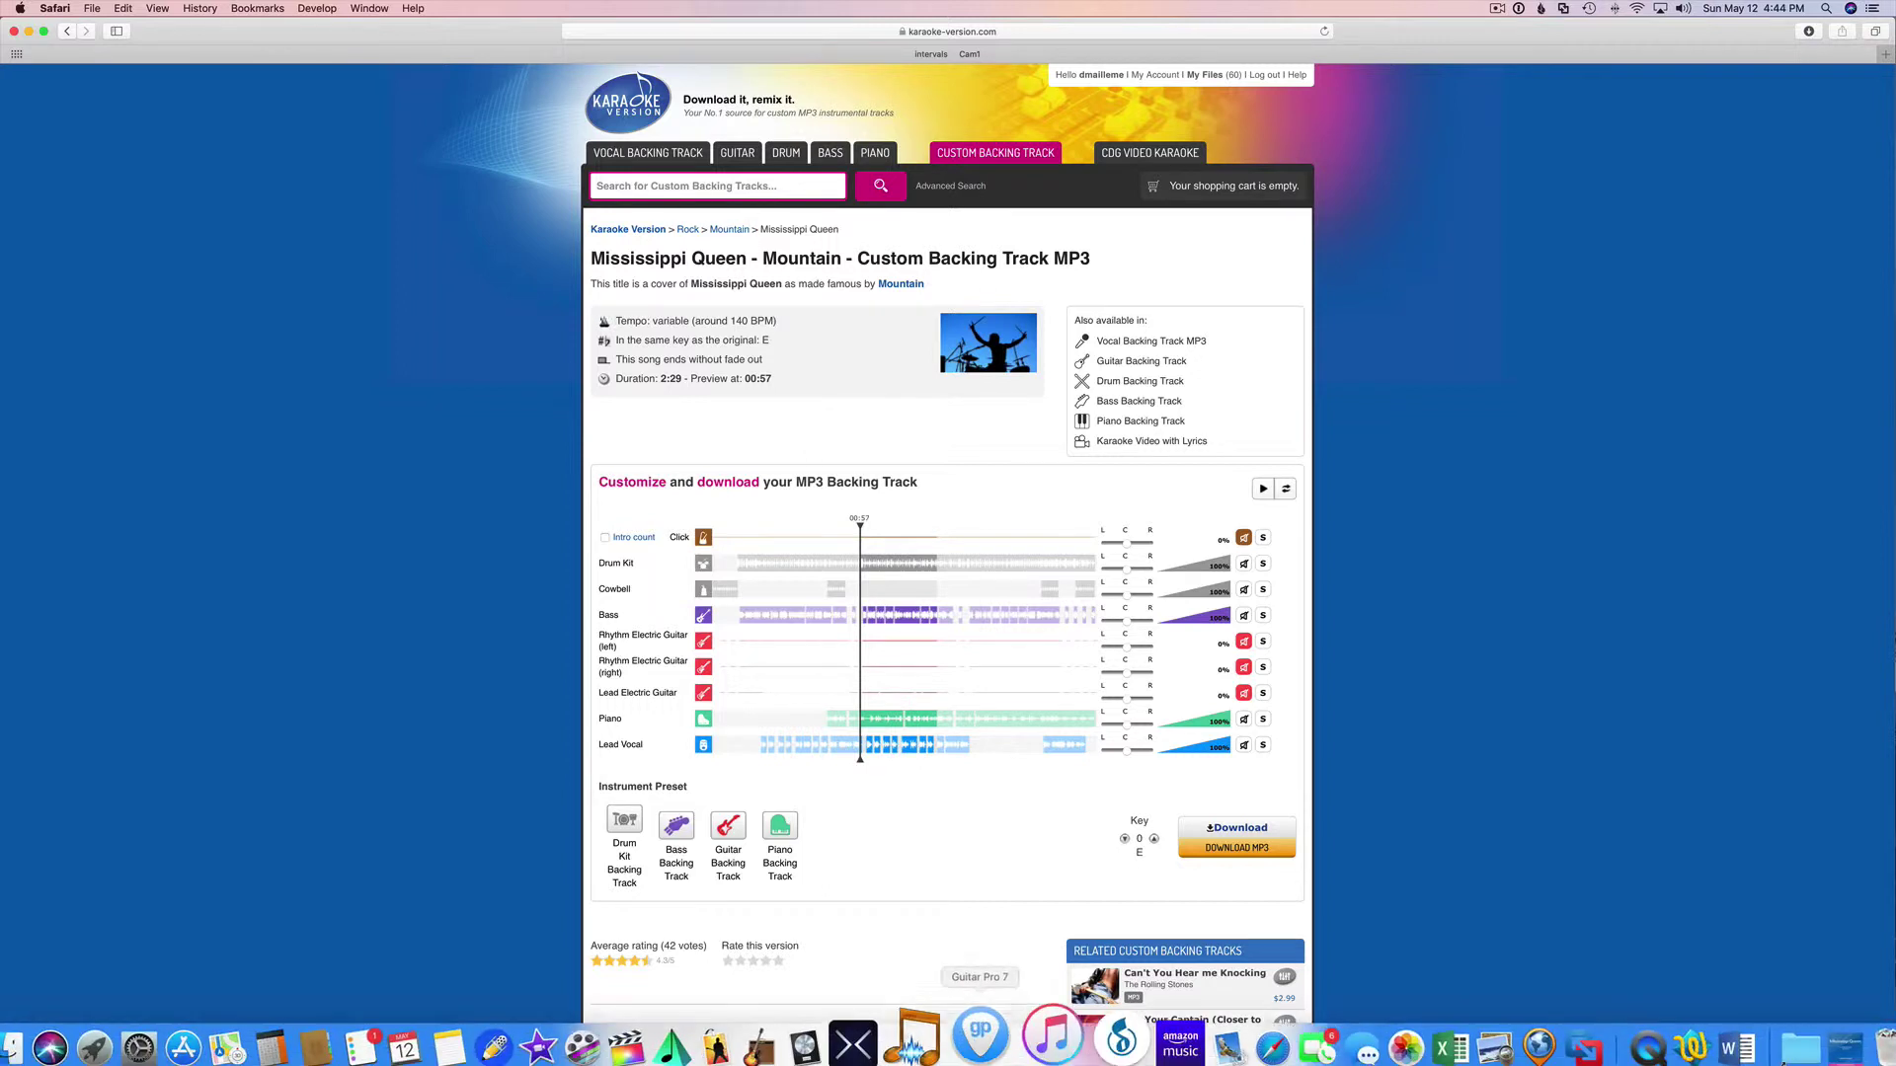
Set the Logic Pro X project's tempo to 140 and key to E major, checking against the song's page in Safari.
left_click(857, 1022)
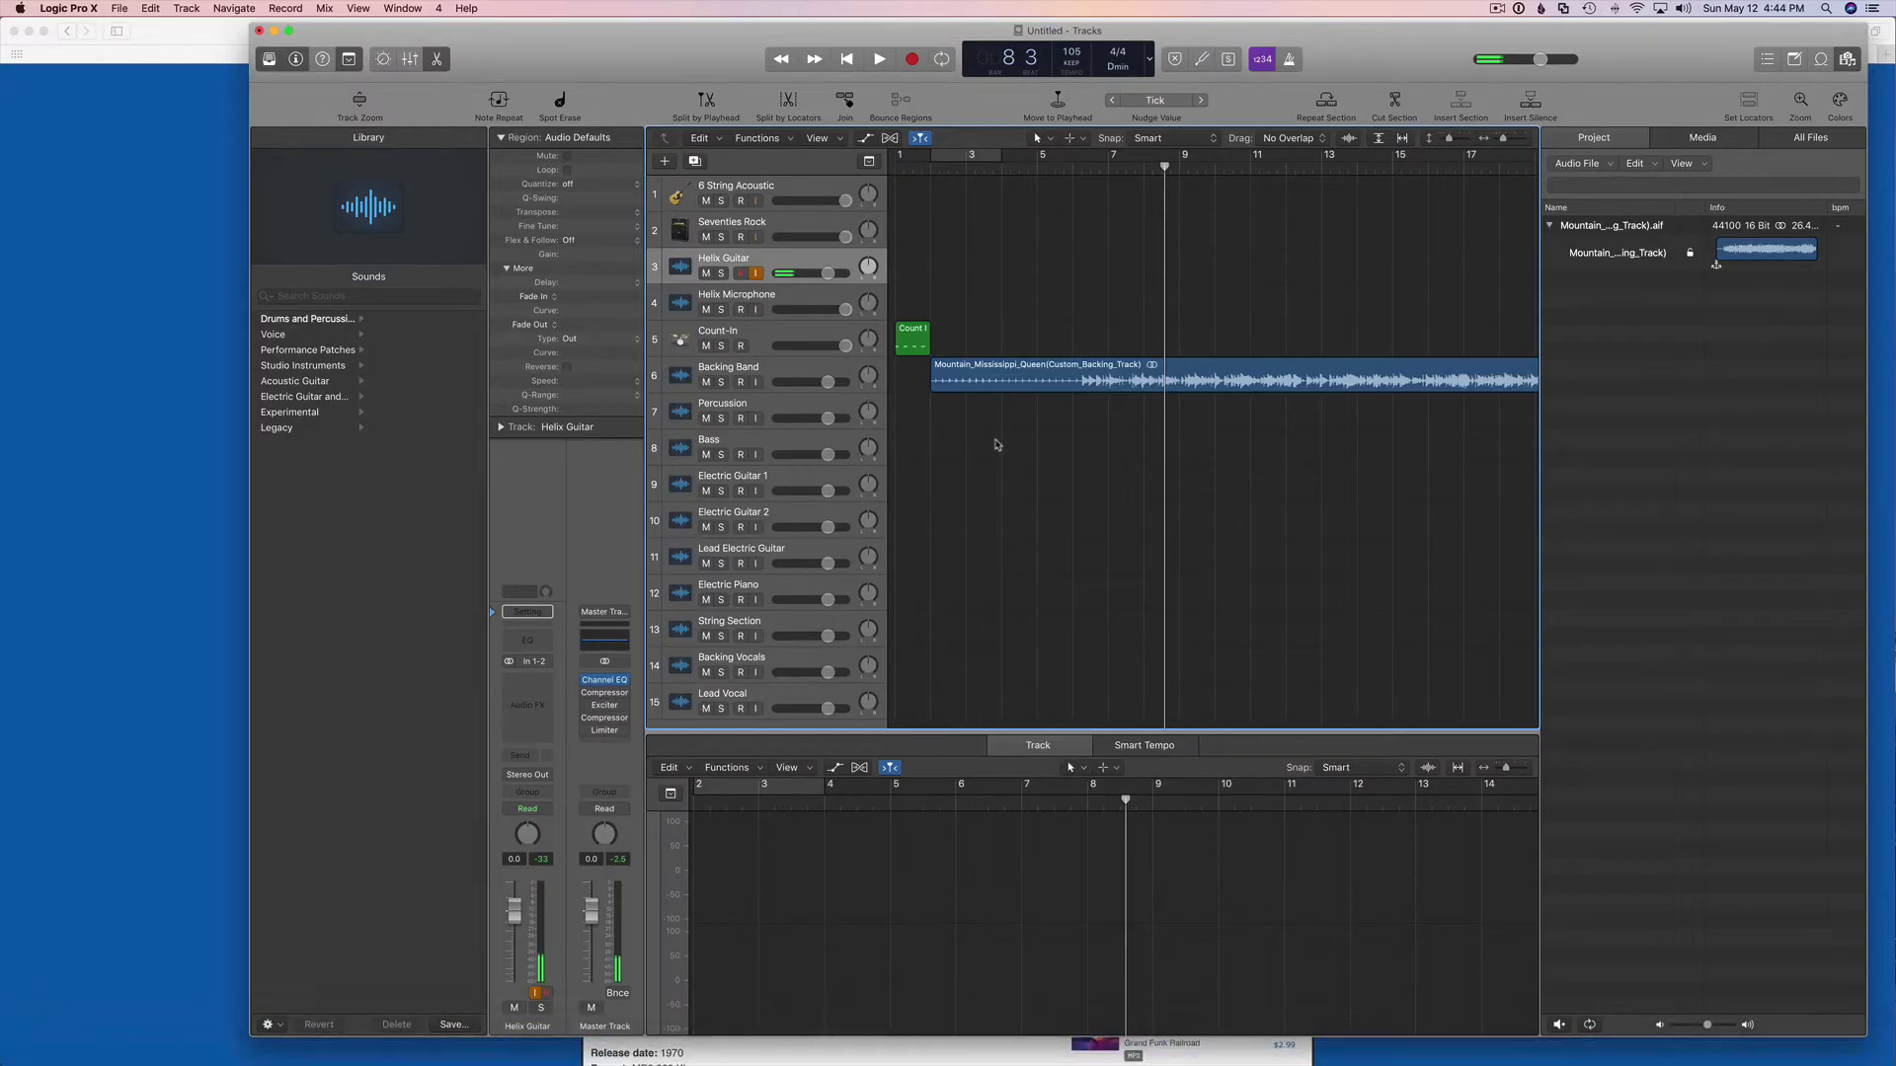
left_click(1071, 51)
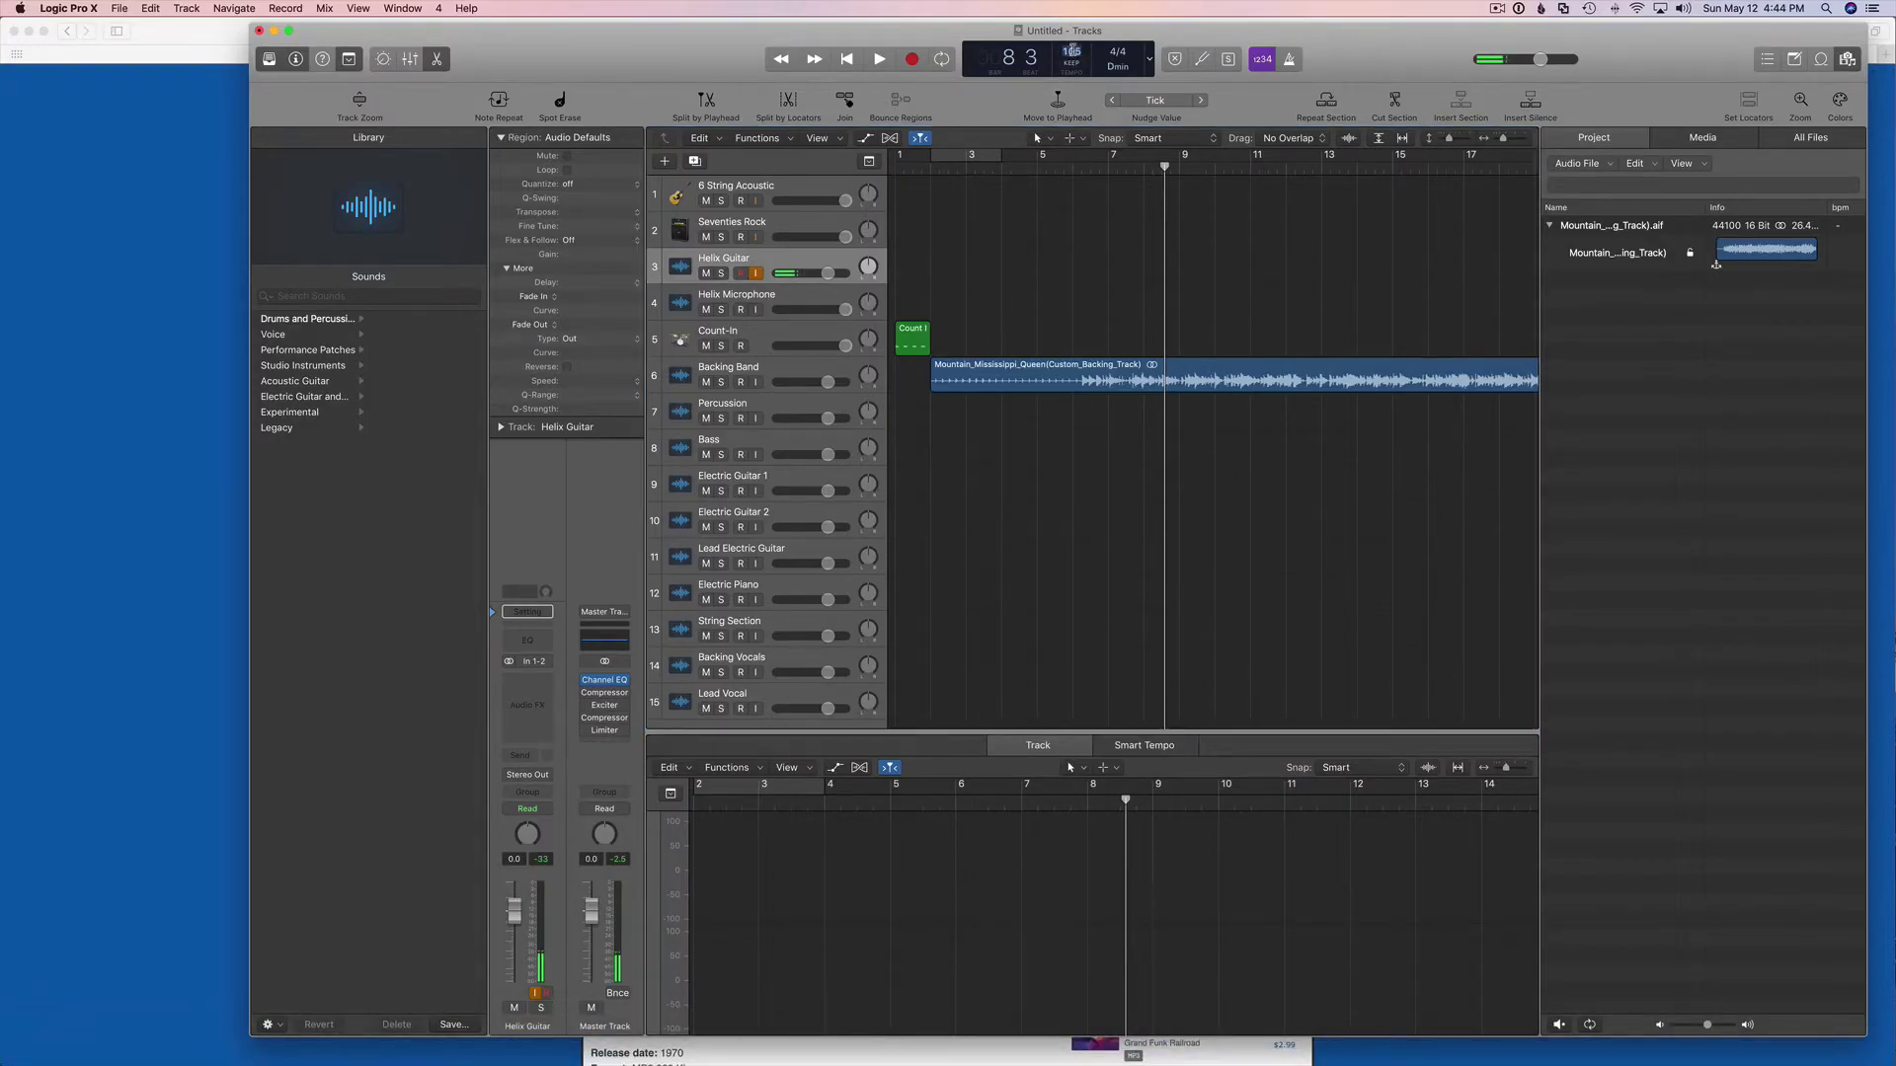
type("140")
key("Return")
left_click(1124, 71)
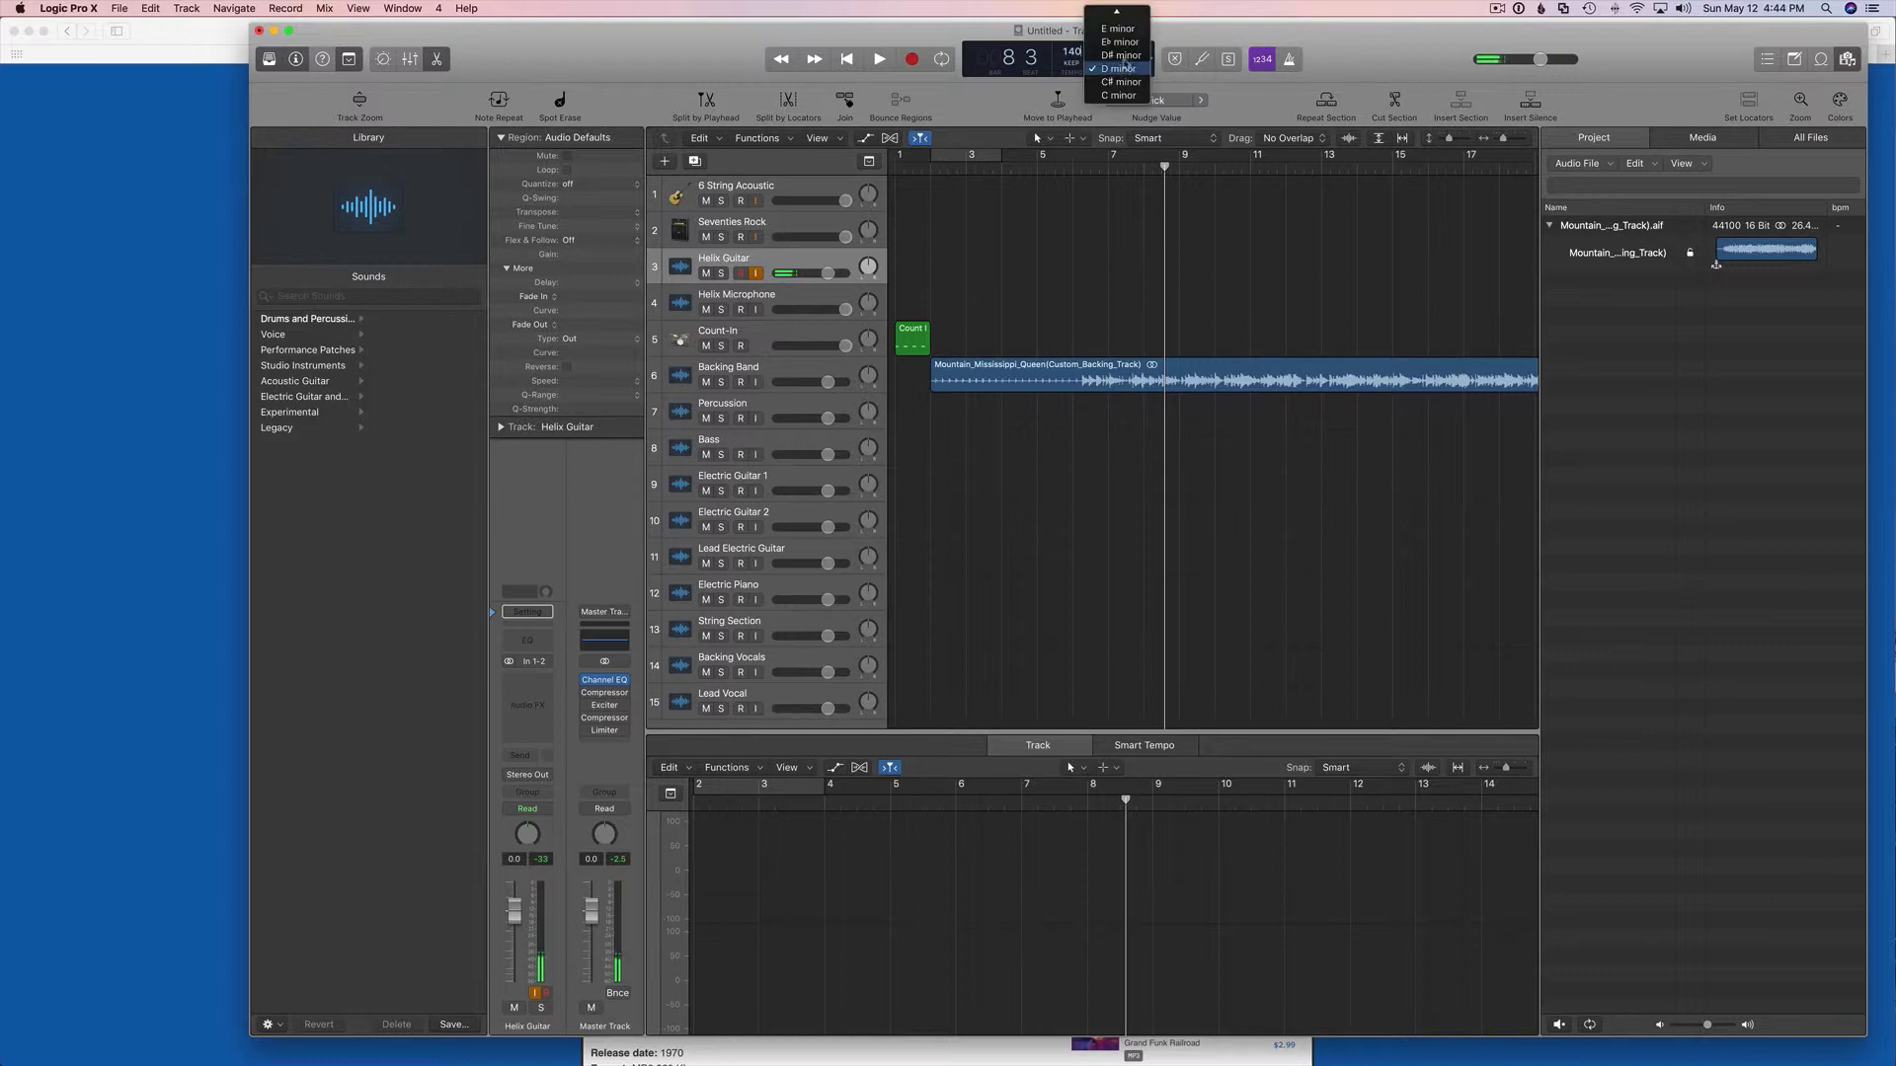
mouse_move(1120, 18)
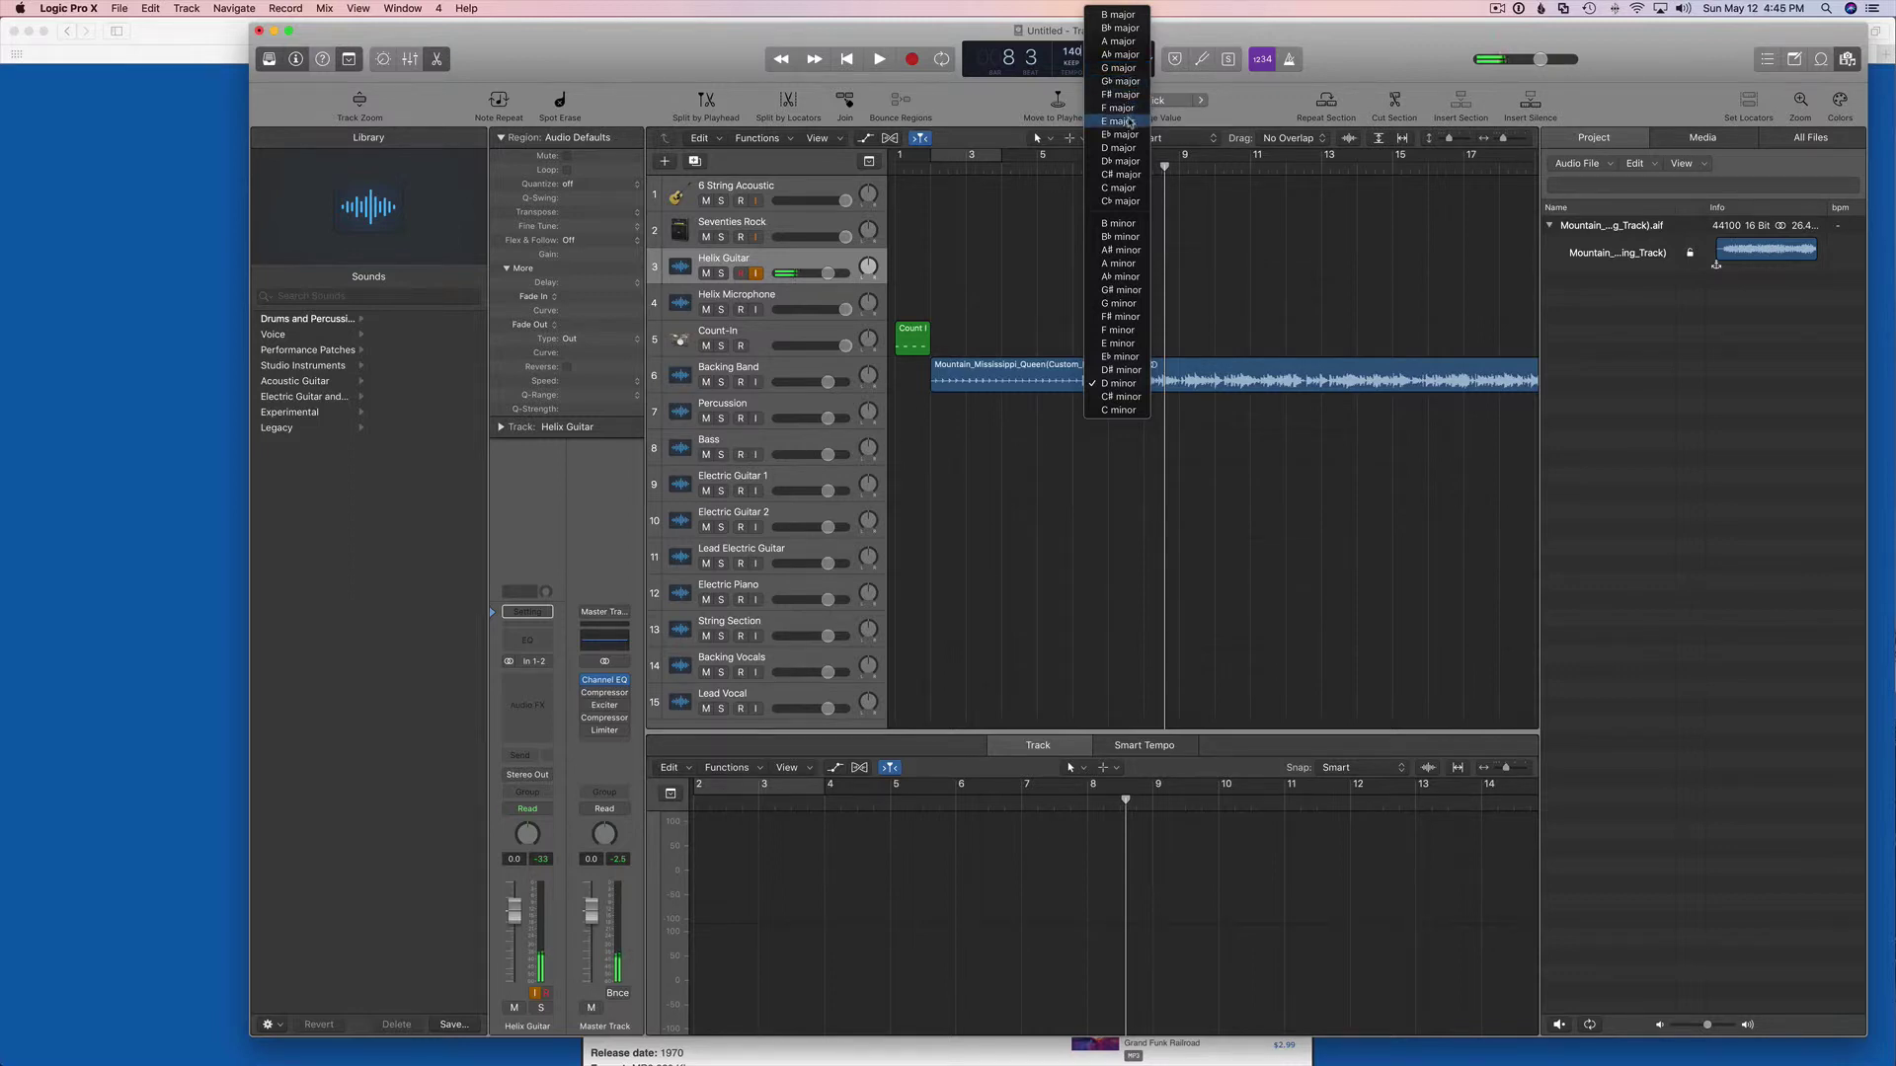
left_click(1128, 121)
left_click(1021, 1058)
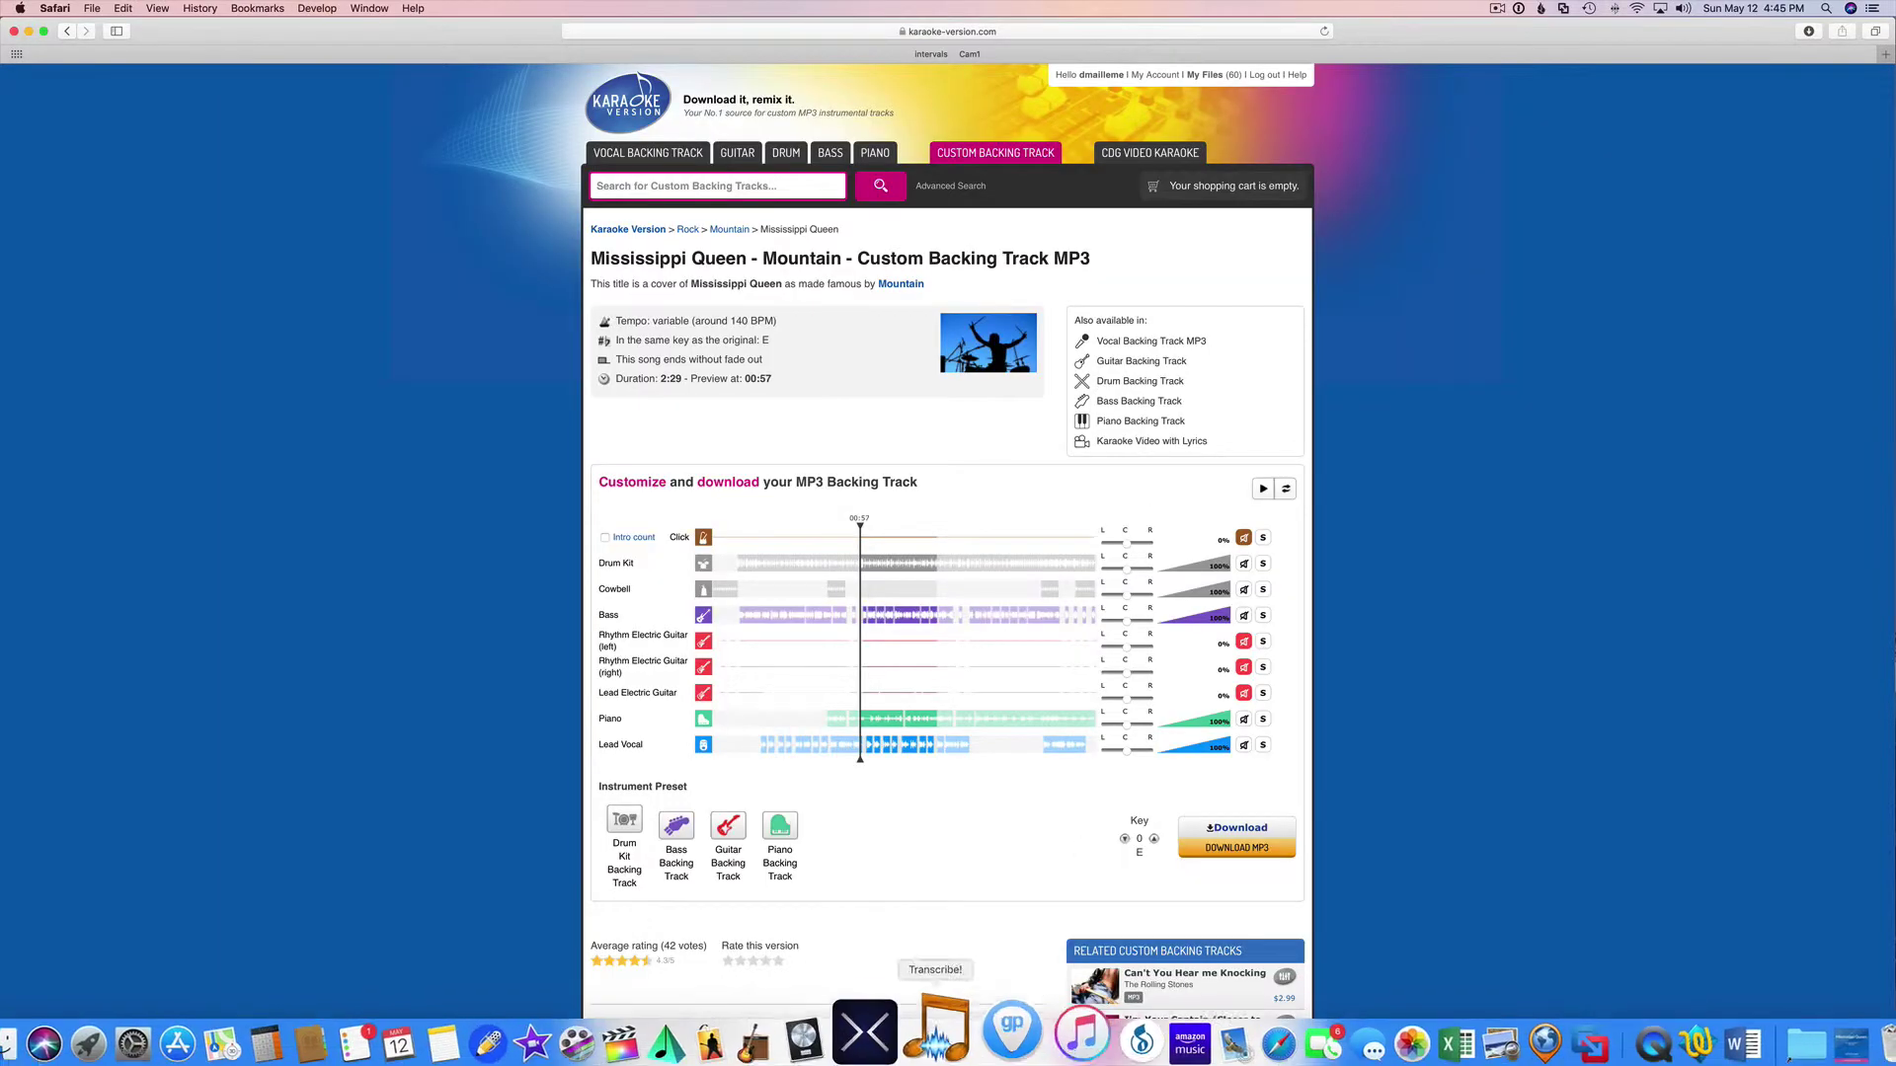
left_click(857, 1022)
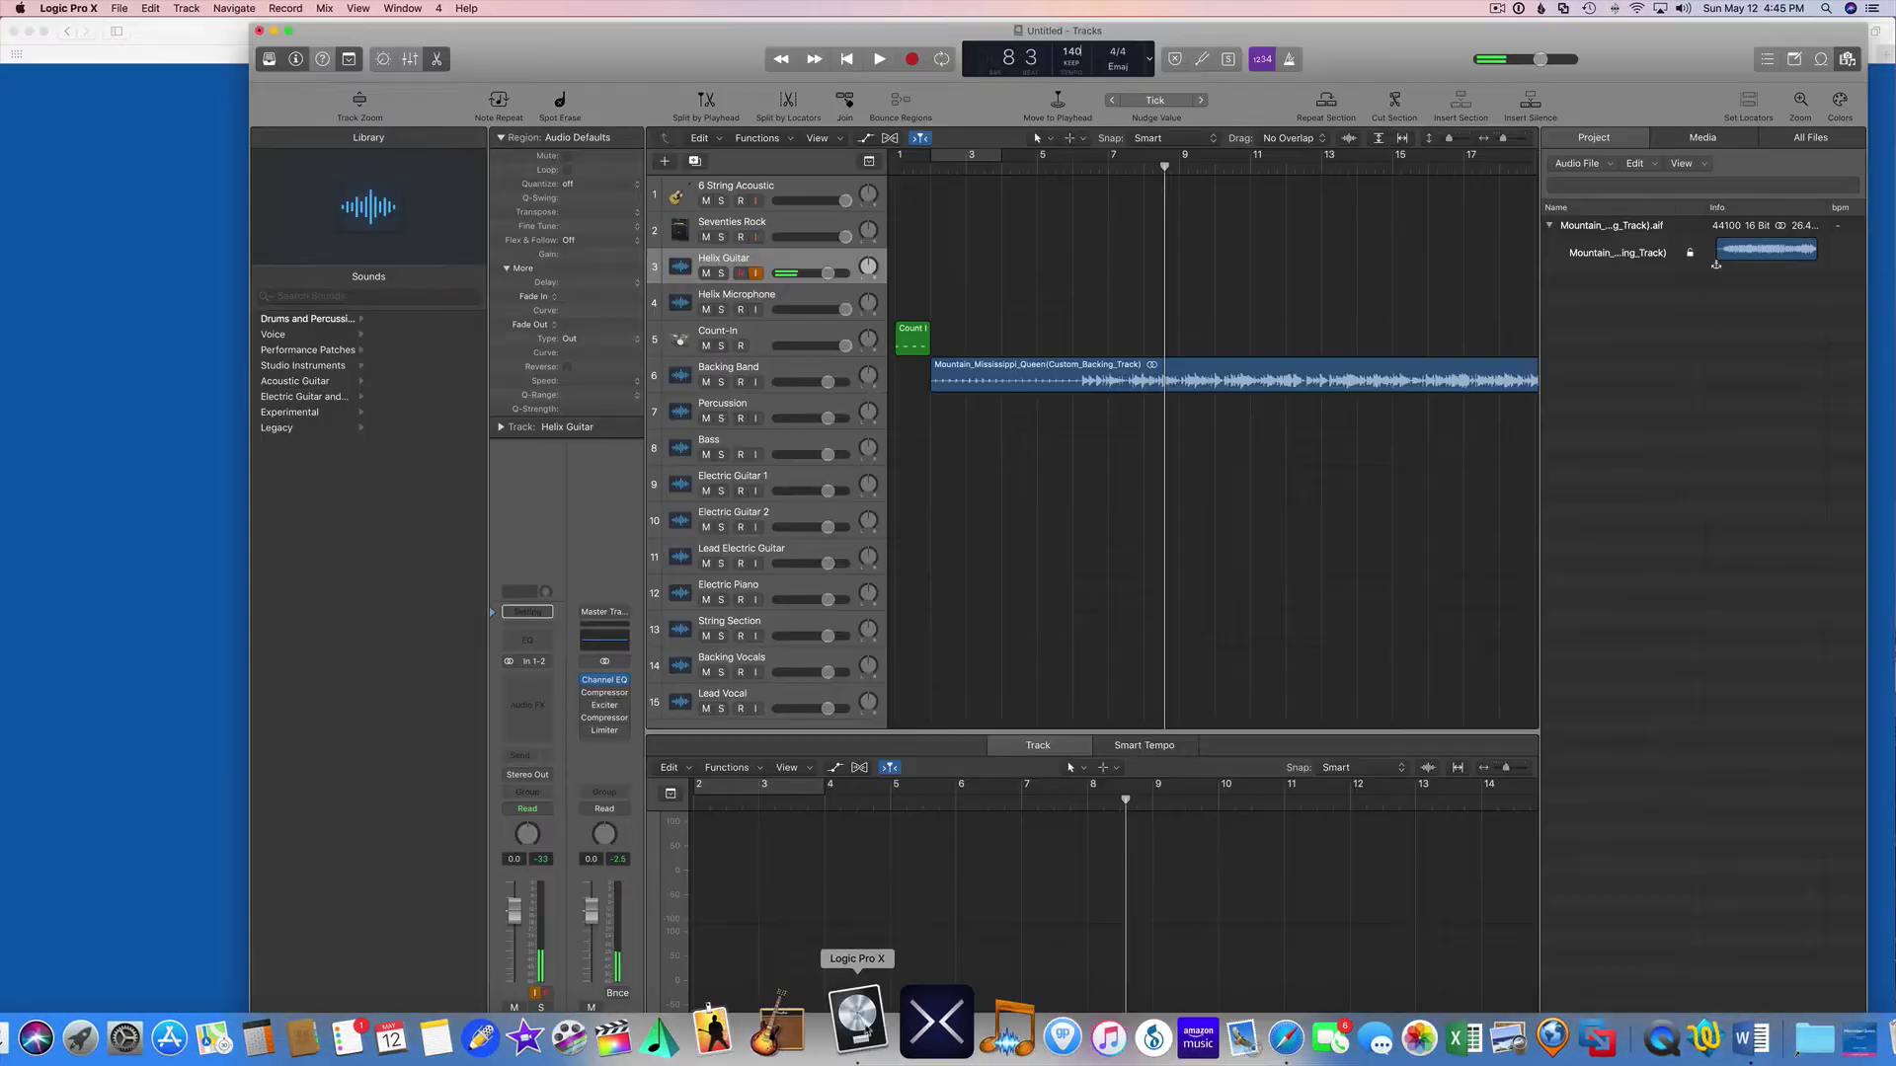
Zoom in on the Mississippi Queen region's start and move it earlier so its first click lands exactly on bar 2.
left_click(1060, 395)
key("Return")
scroll(873, 923, "up", 5)
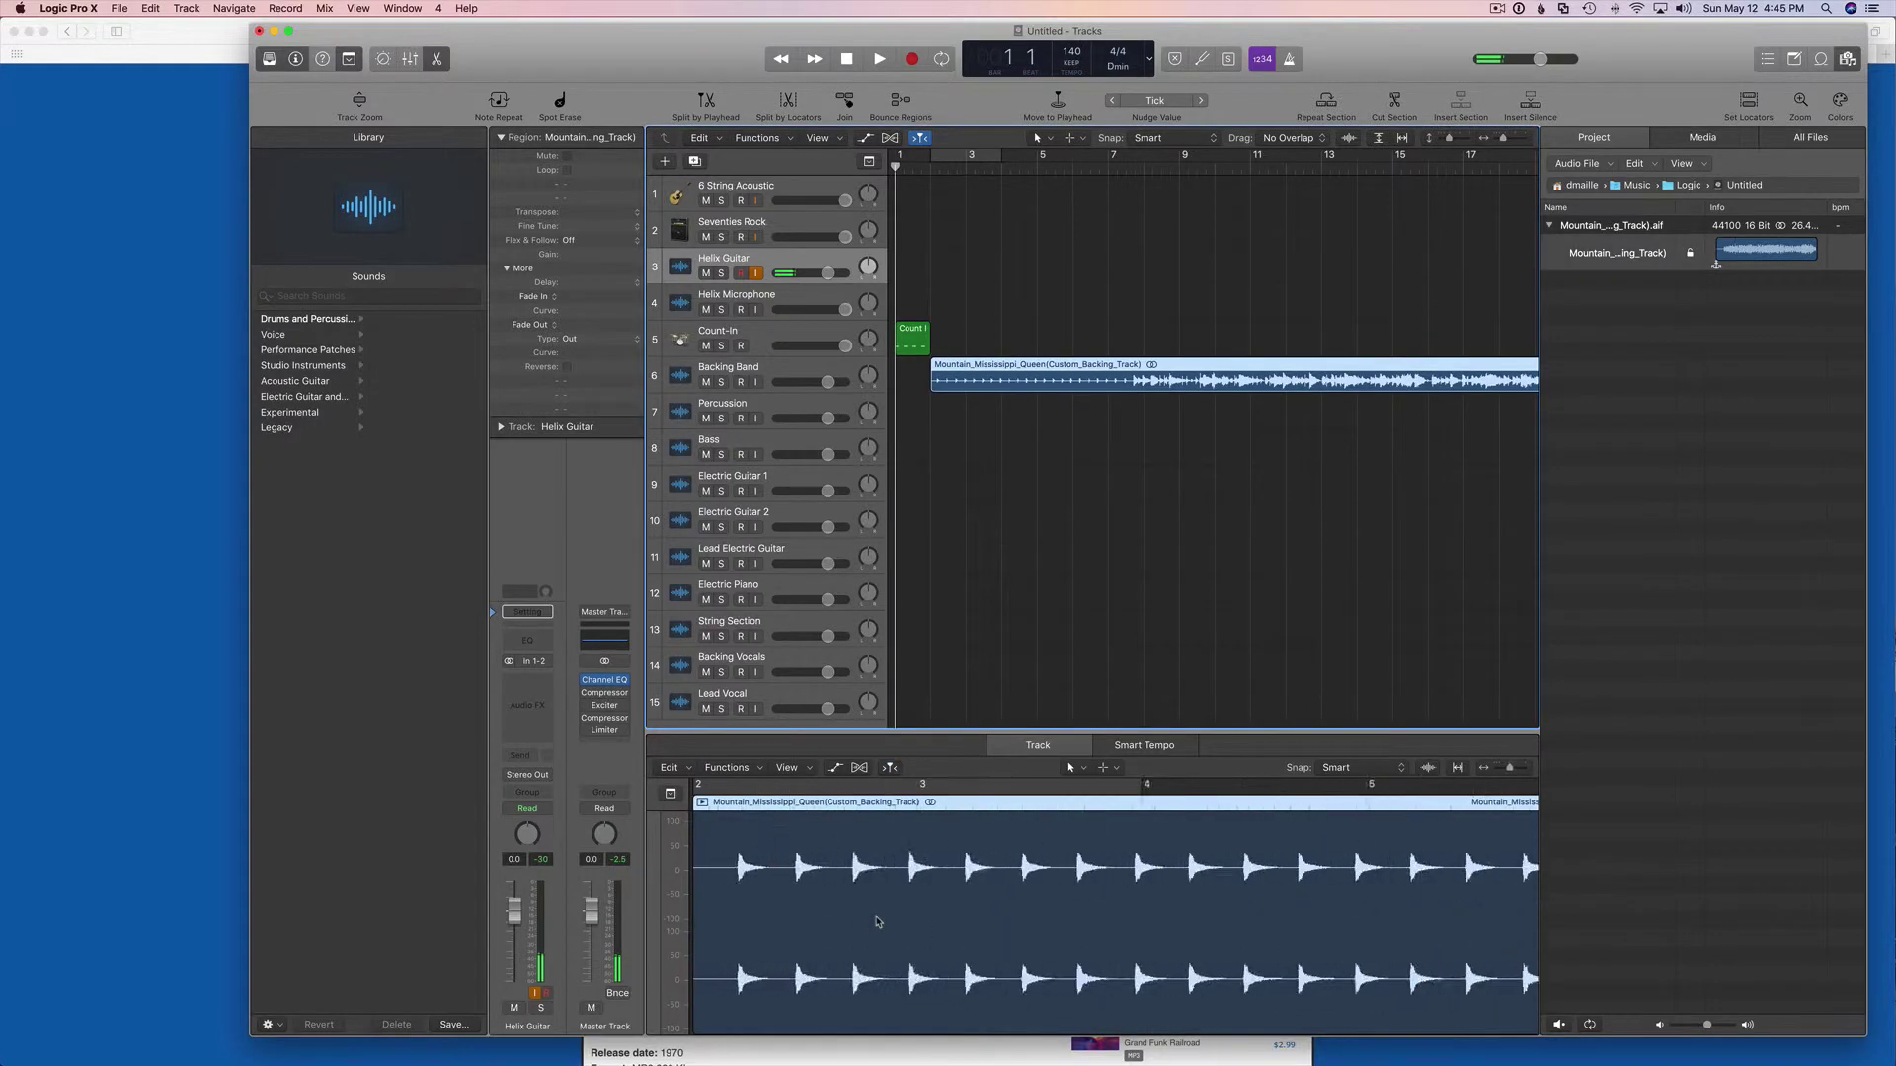
scroll(908, 918, "left", 5)
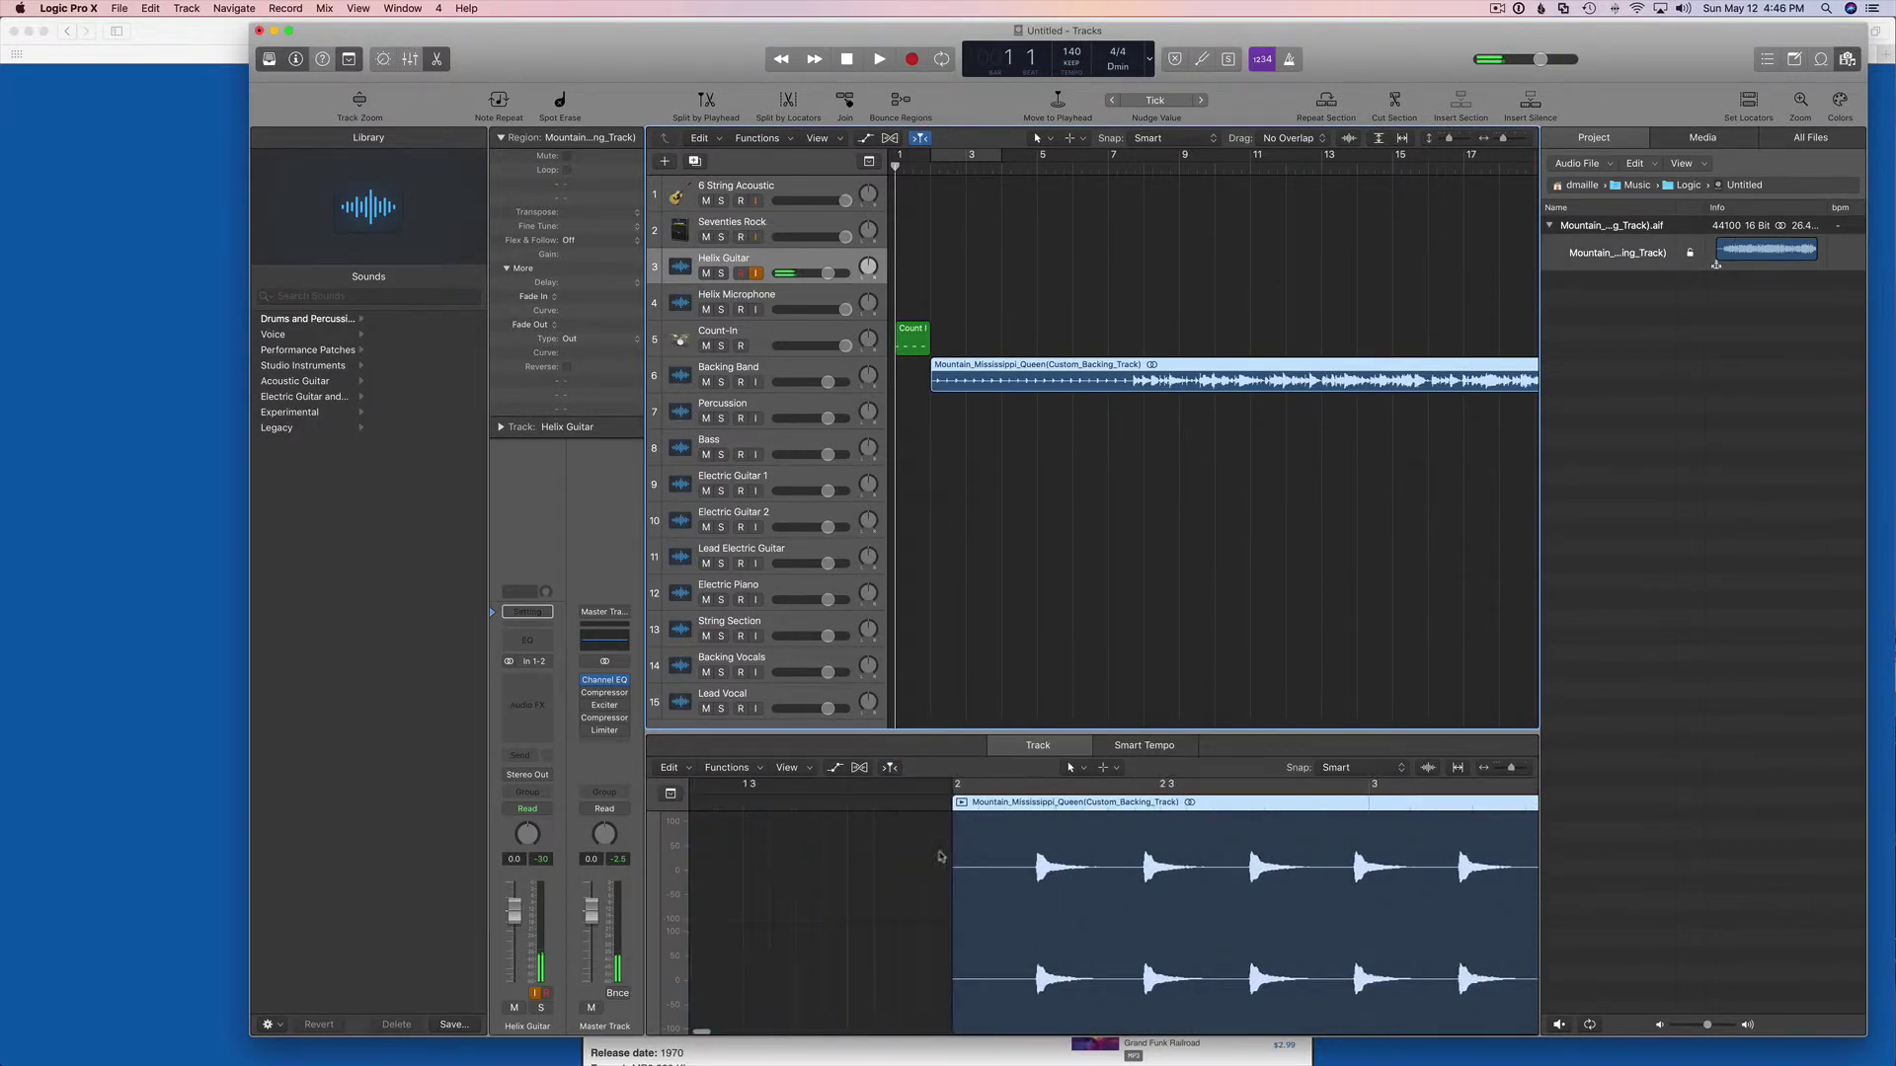
left_click(954, 792)
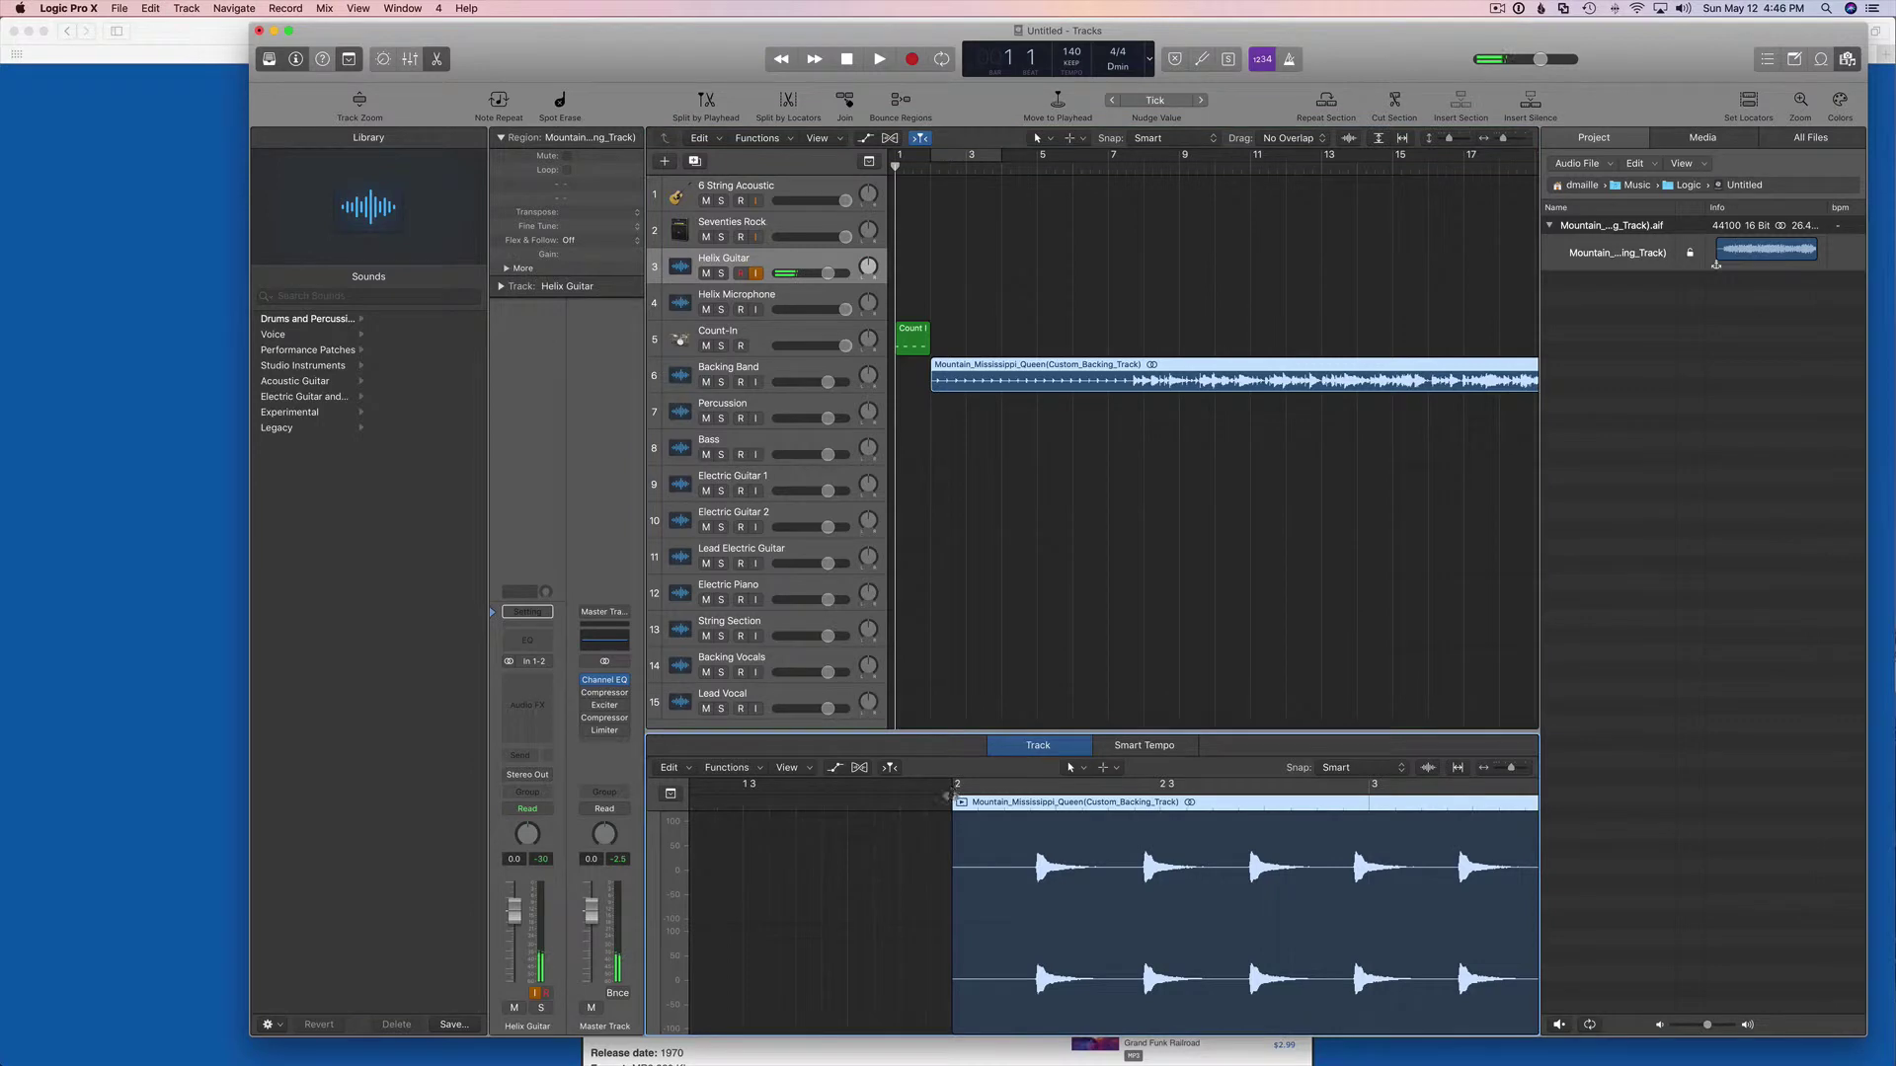
left_click(945, 806)
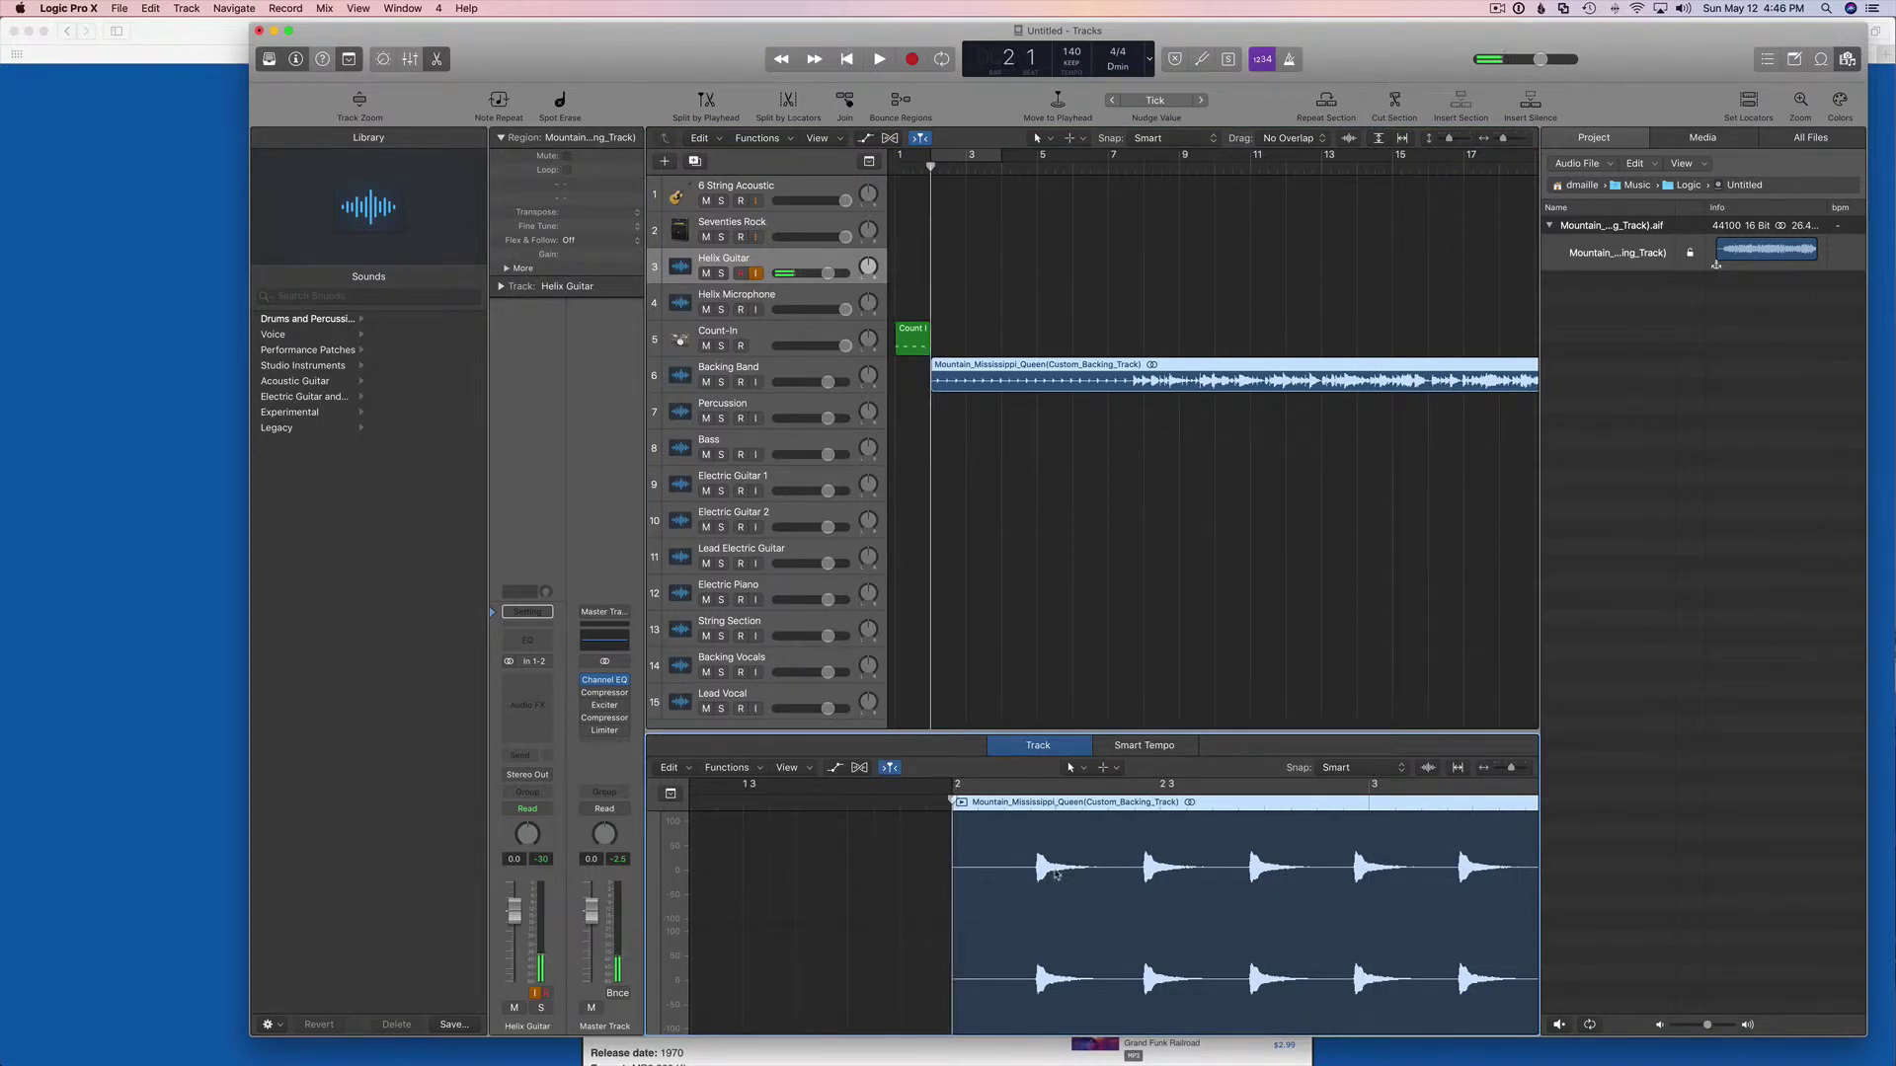
left_click_drag(1087, 840, 1002, 823)
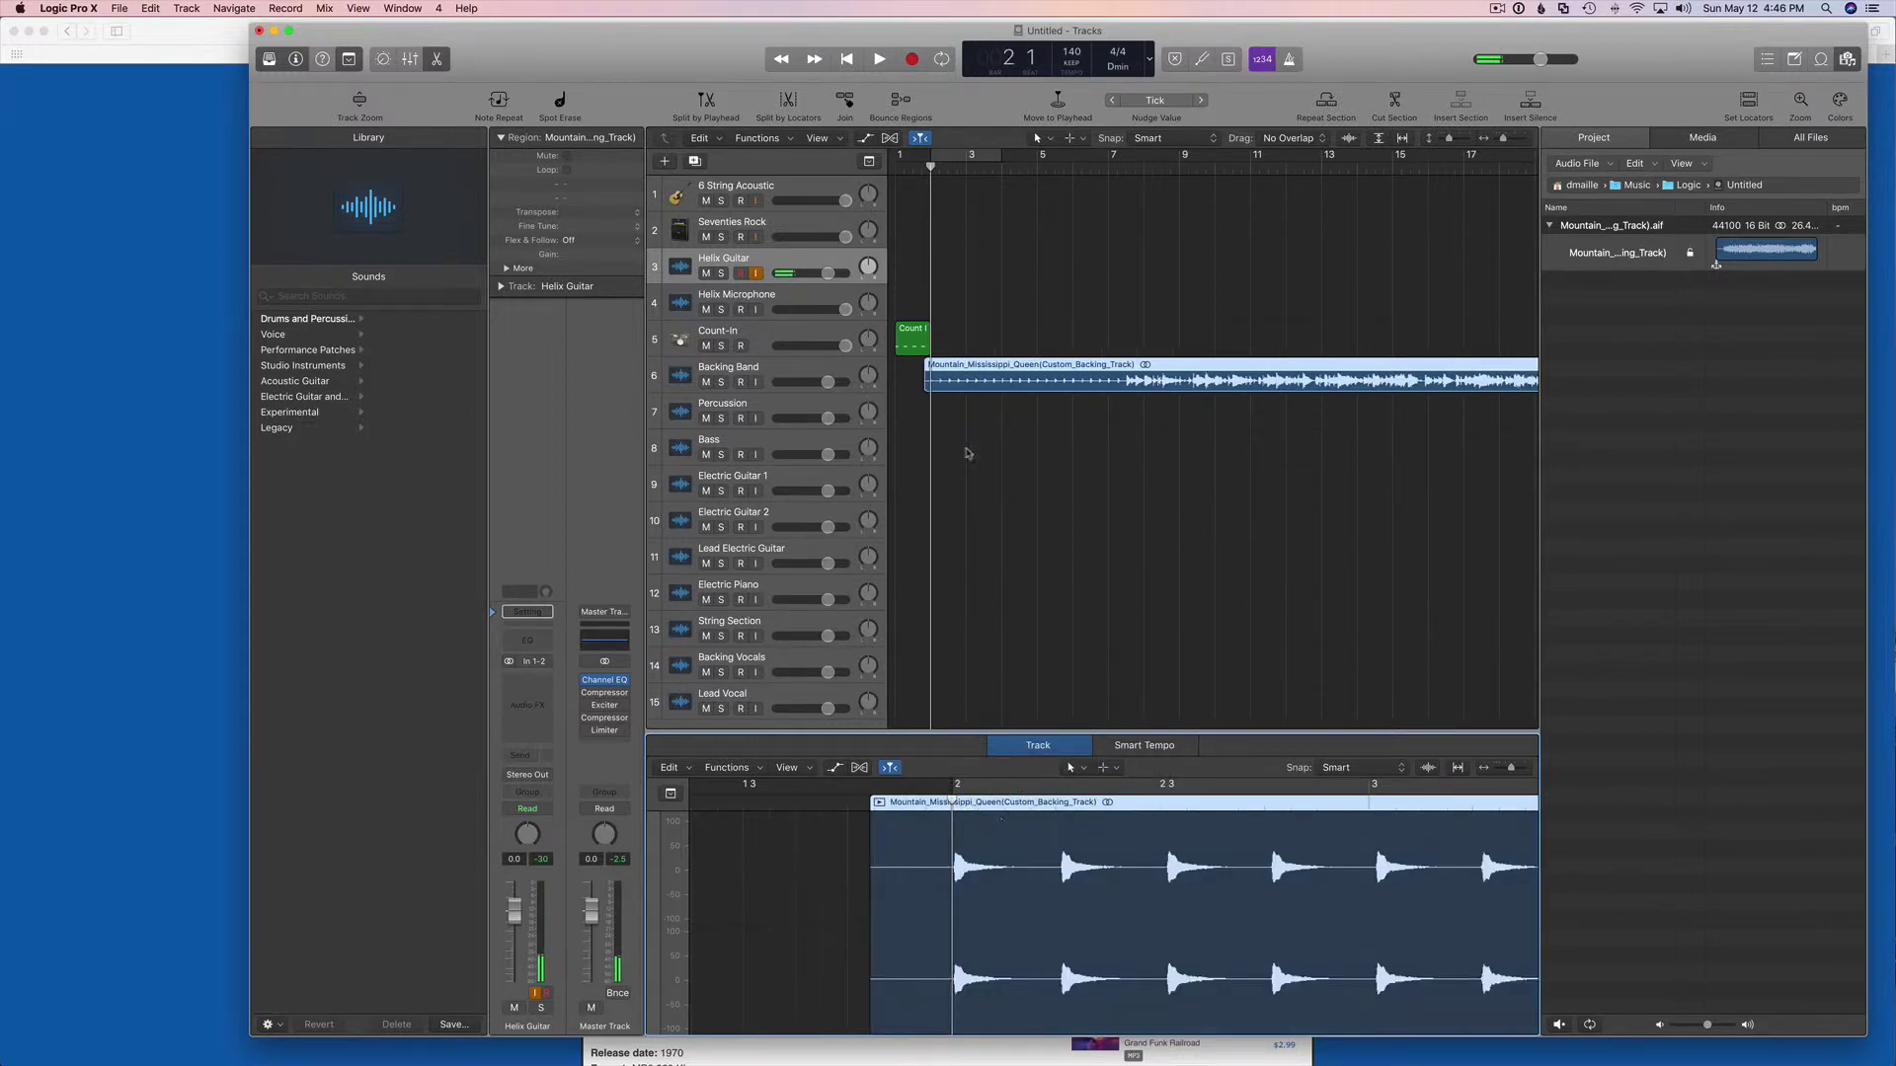
Play the project from the beginning to check the count-in against the aligned audio, and return the playhead to bar 1.
left_click(846, 59)
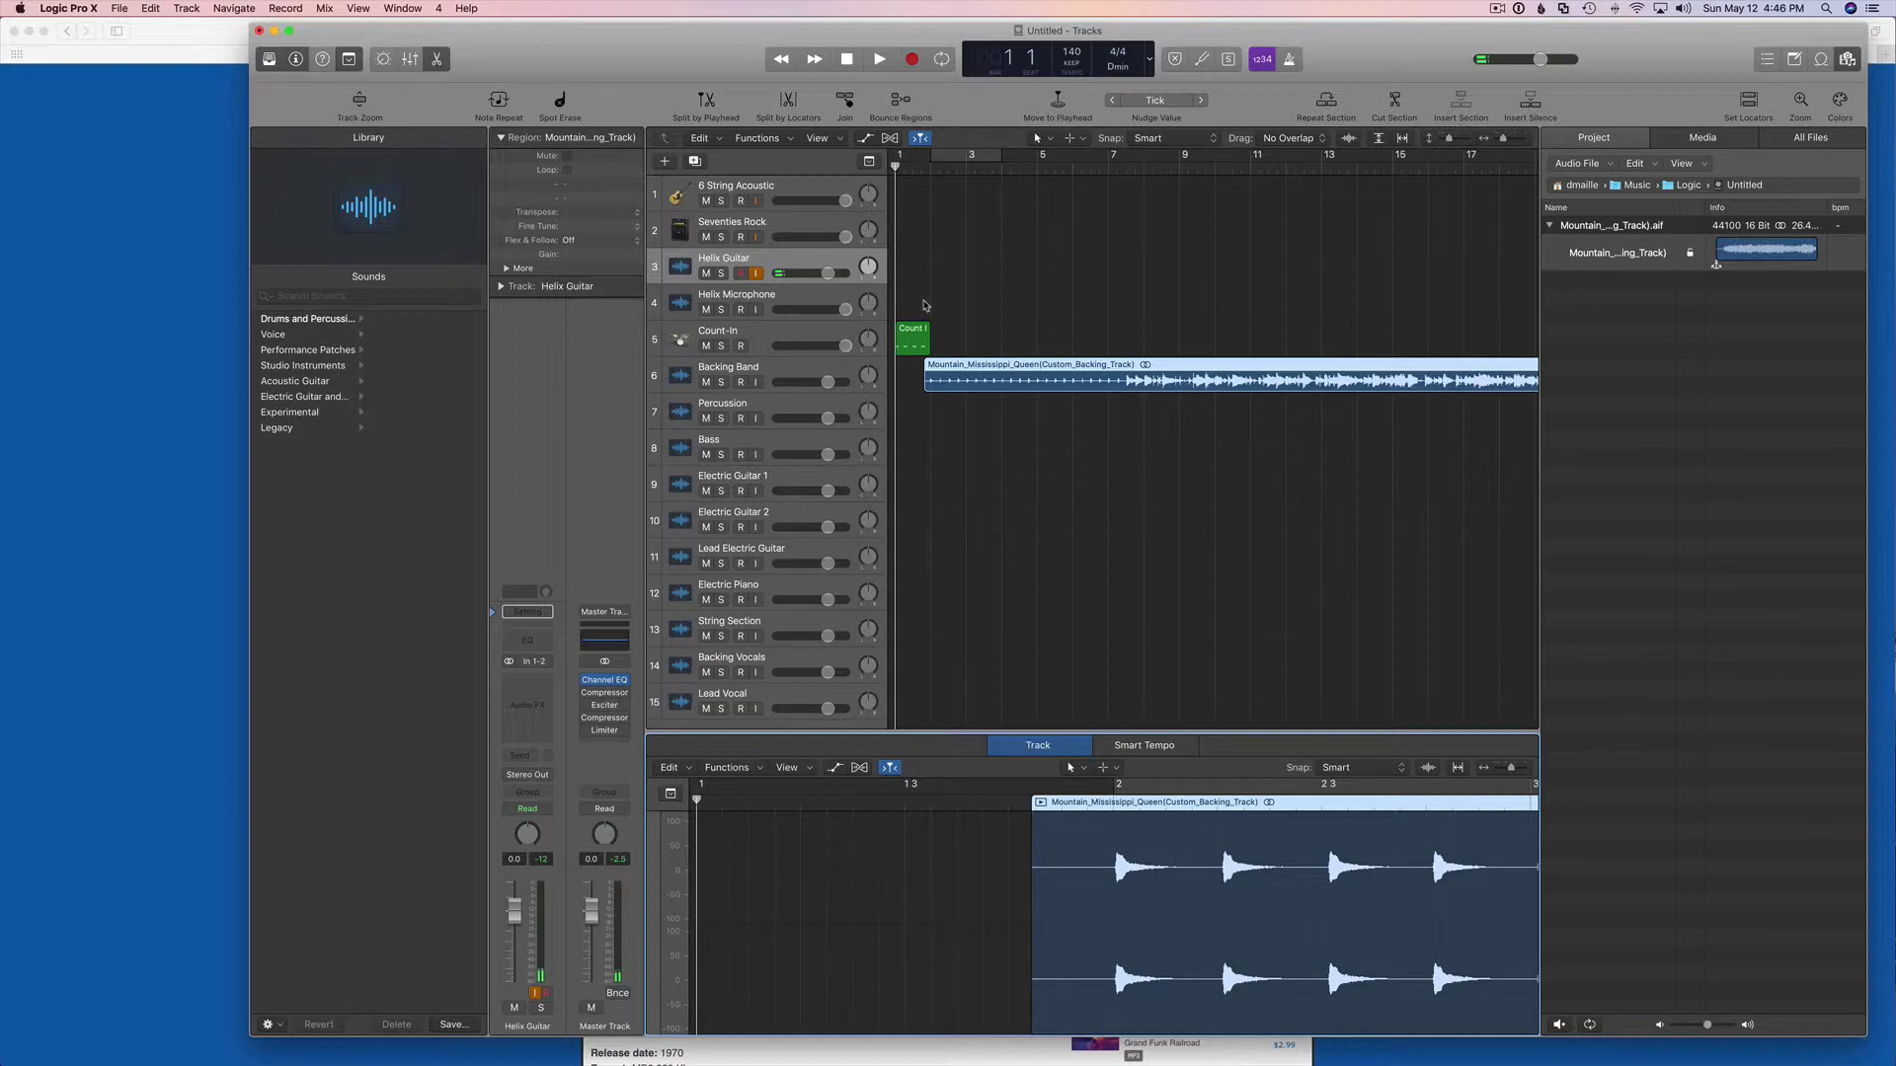
key("space")
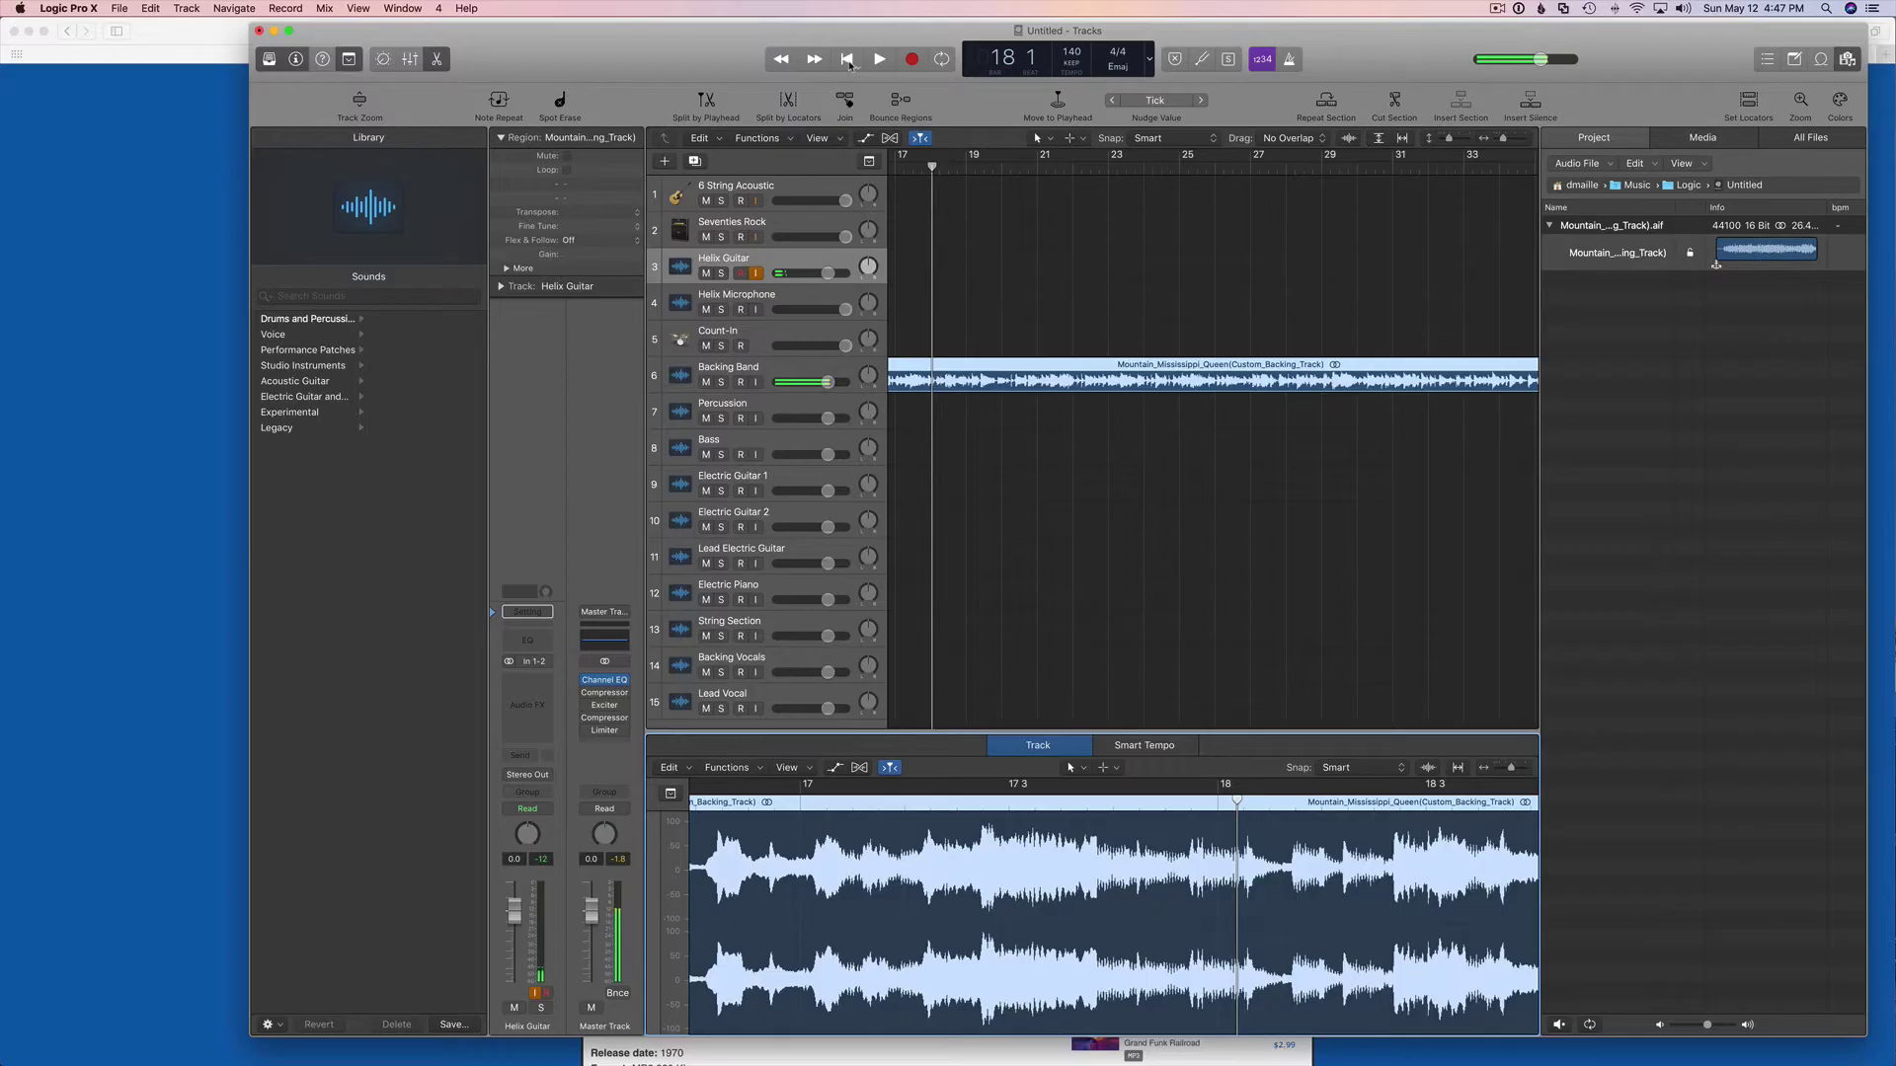
left_click(847, 60)
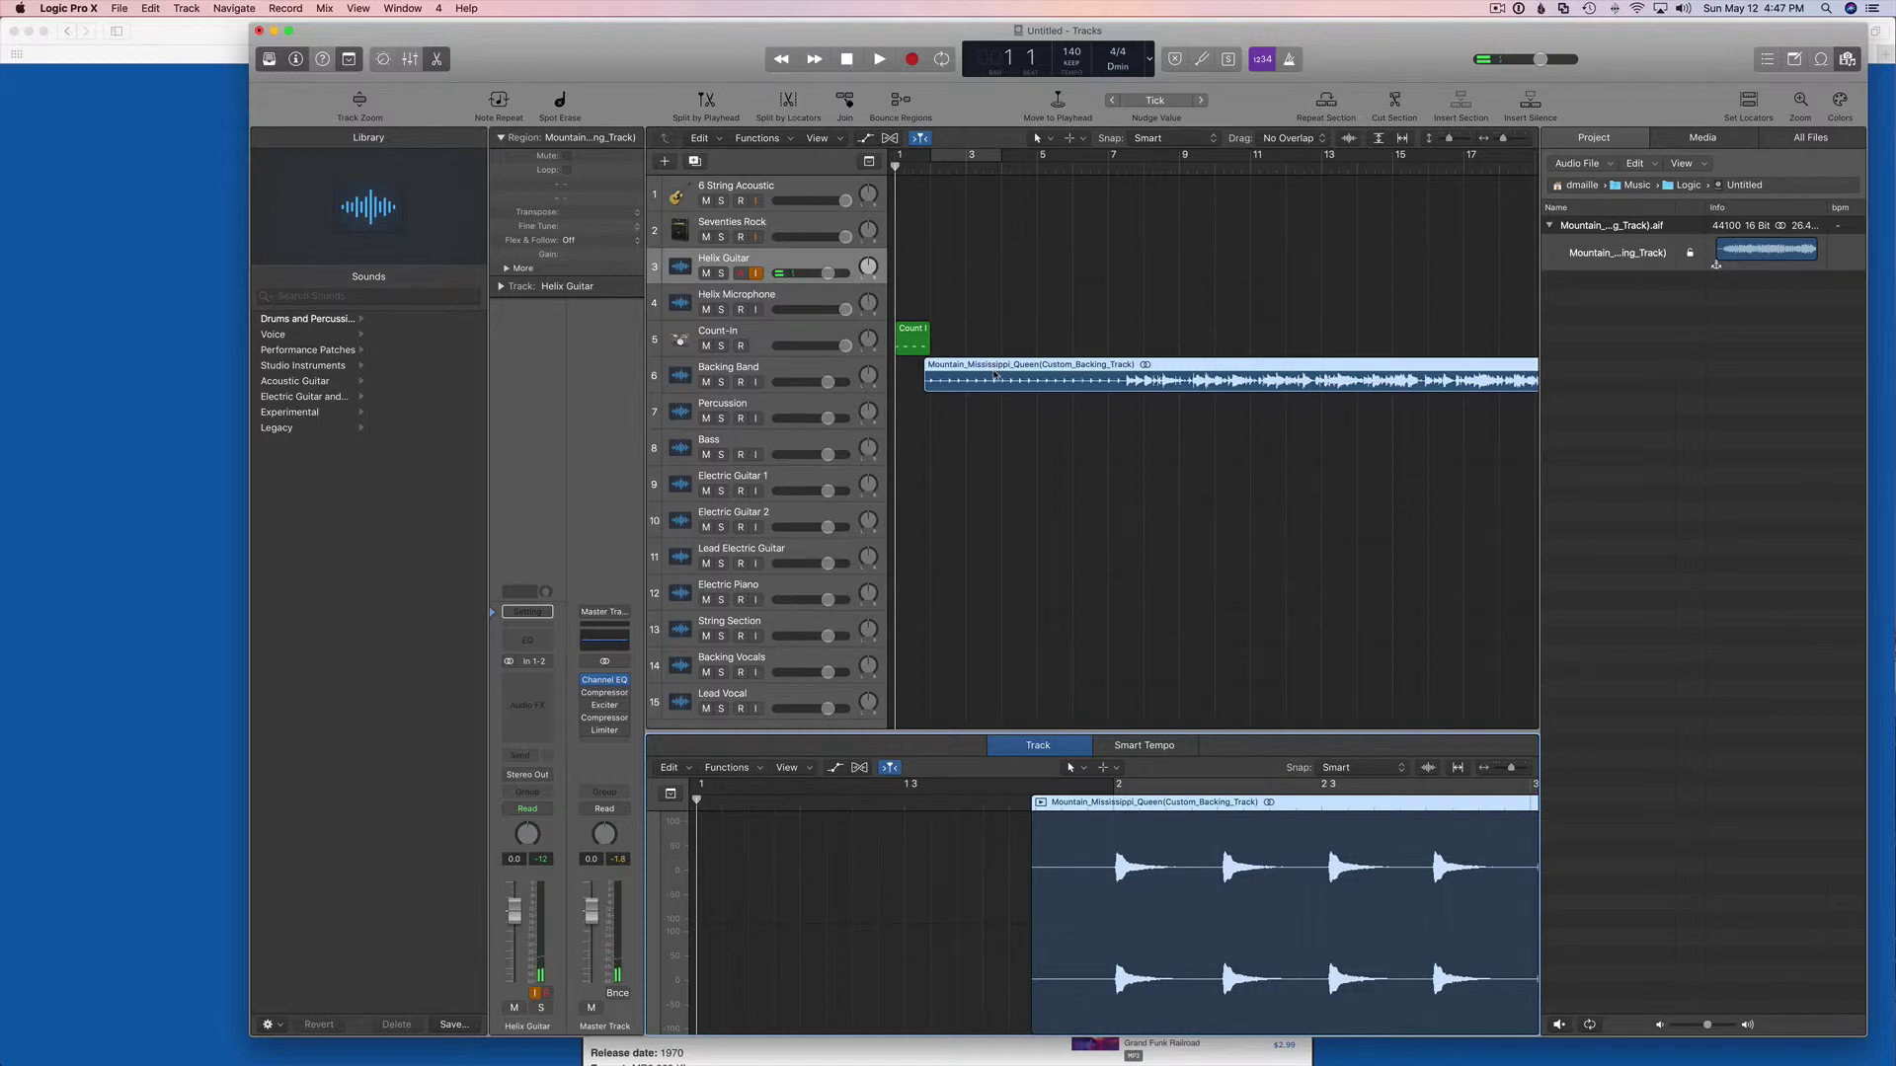
Delete the imported Mississippi Queen audio region from the Backing Band track.
left_click(995, 376)
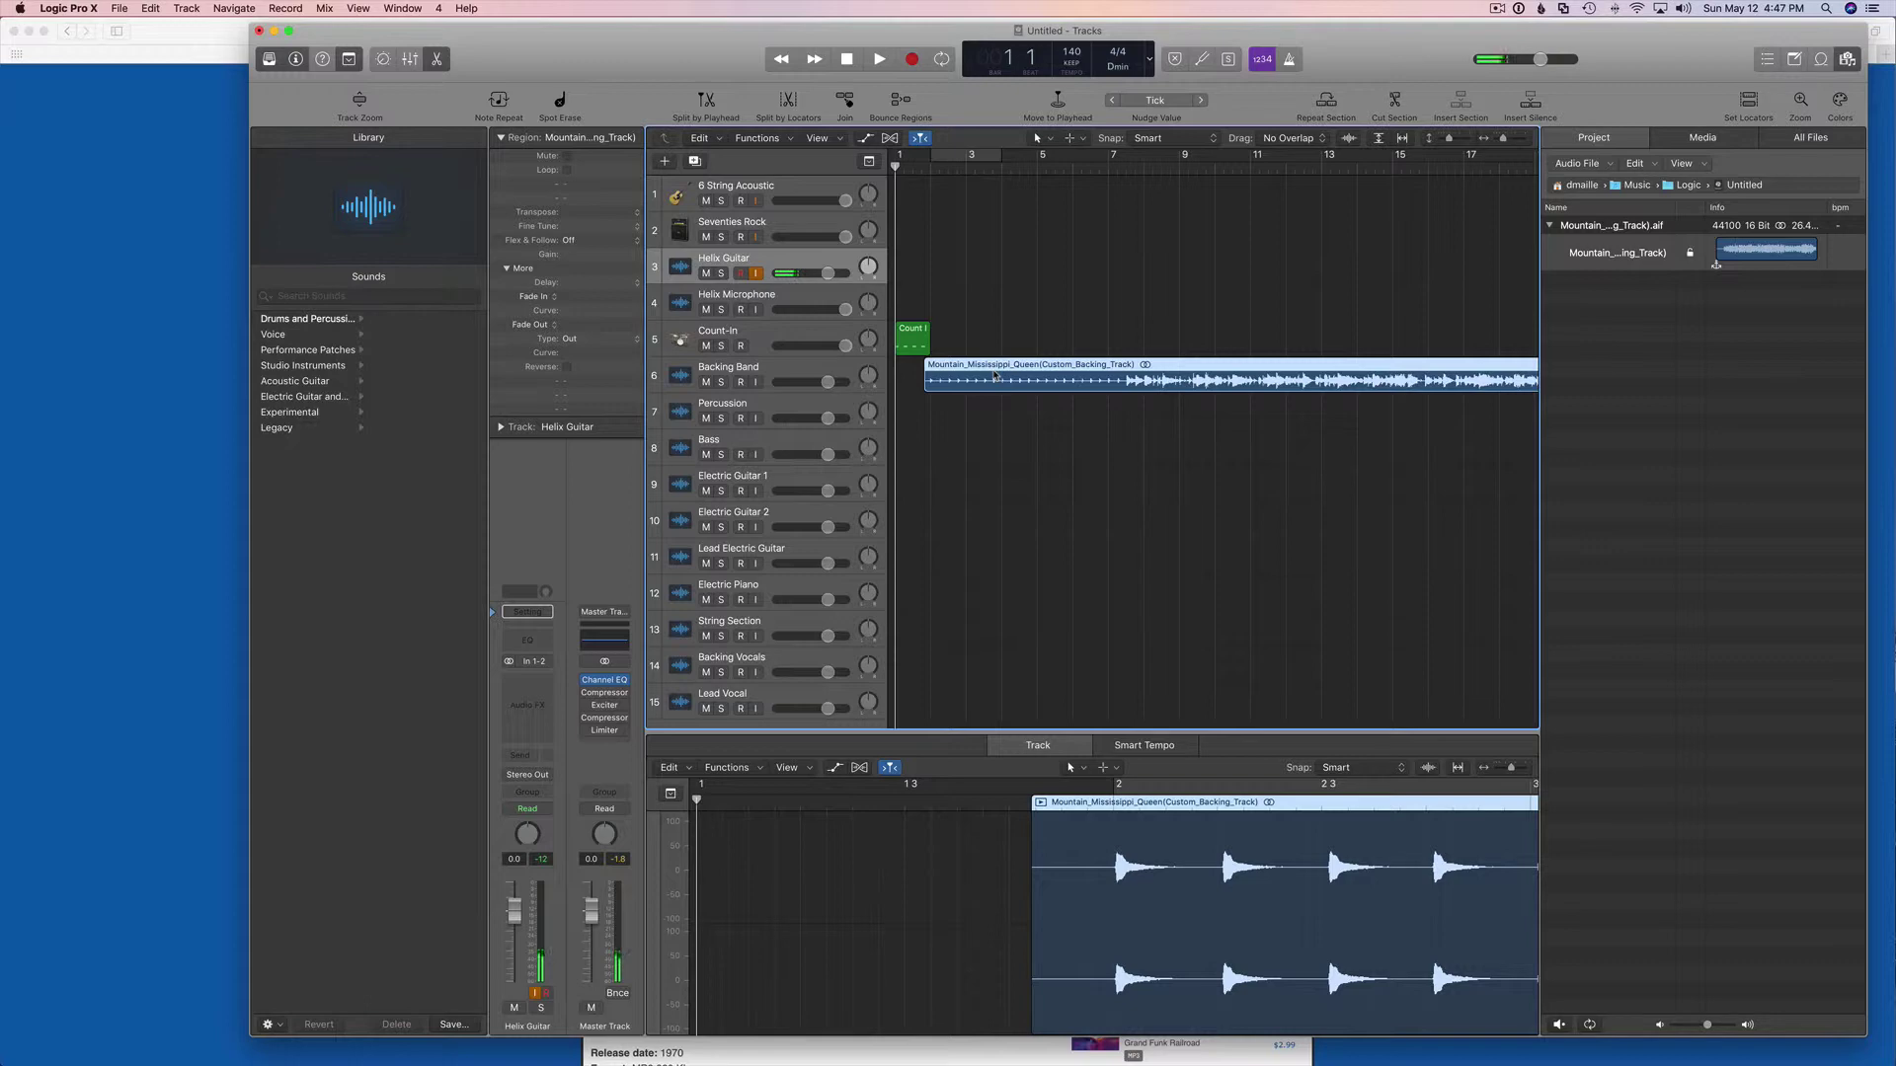
key("Delete")
Switch to Safari and unmute both Rhythm Electric Guitar parts and the Lead Electric Guitar in the custom mix.
key("super+Tab")
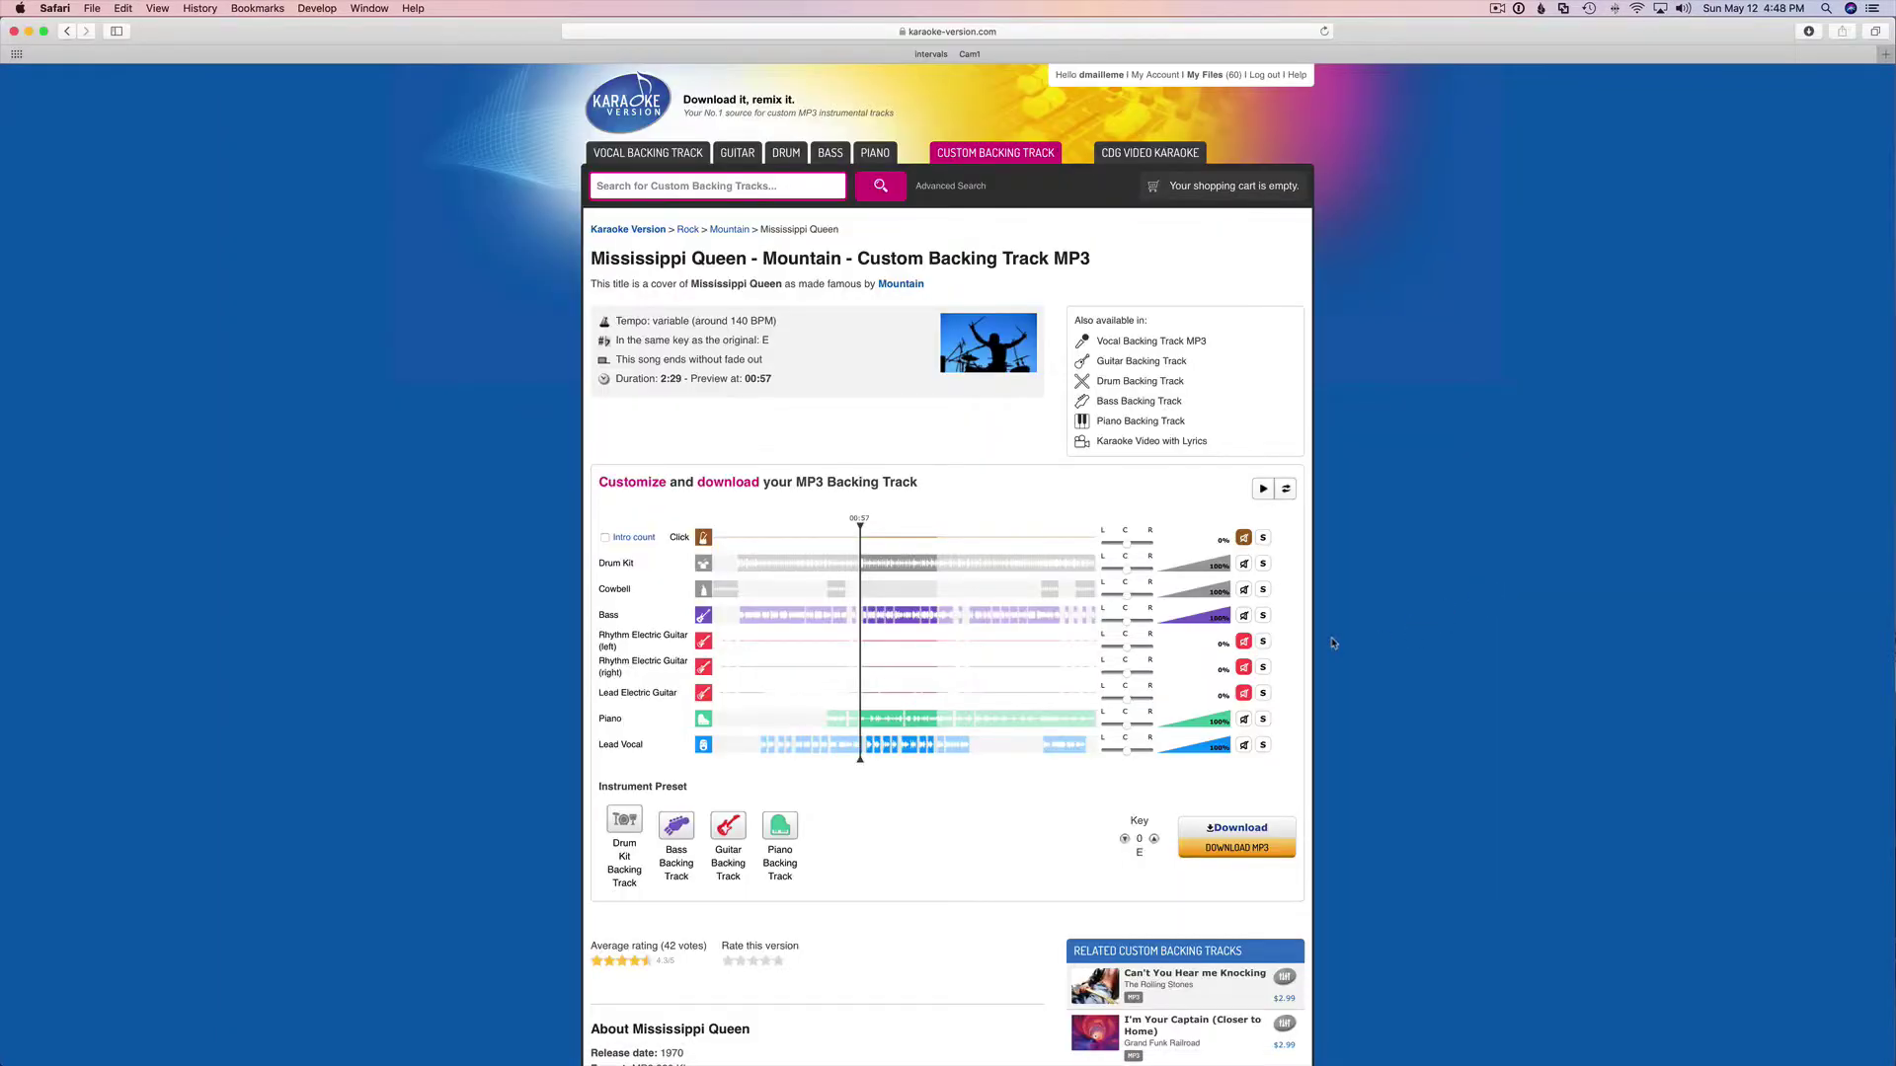
left_click(1244, 642)
left_click(1244, 668)
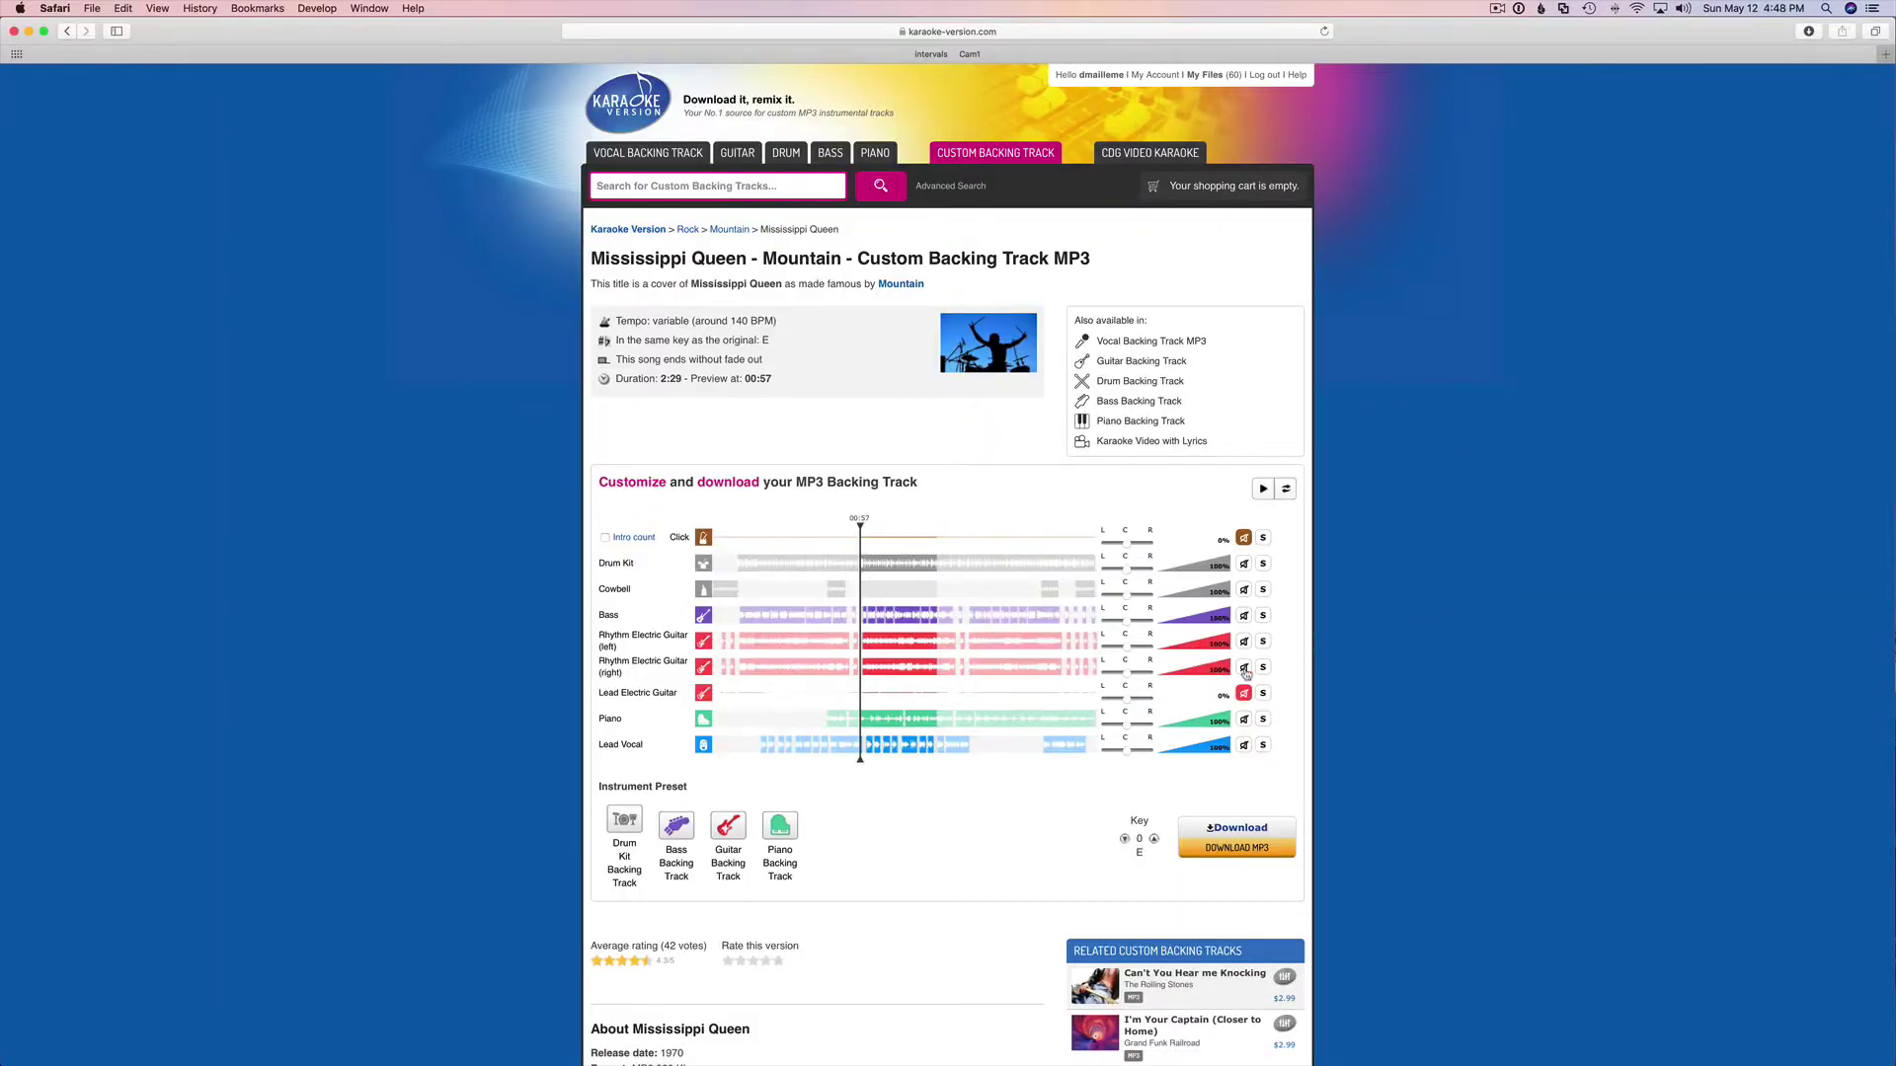
left_click(1243, 694)
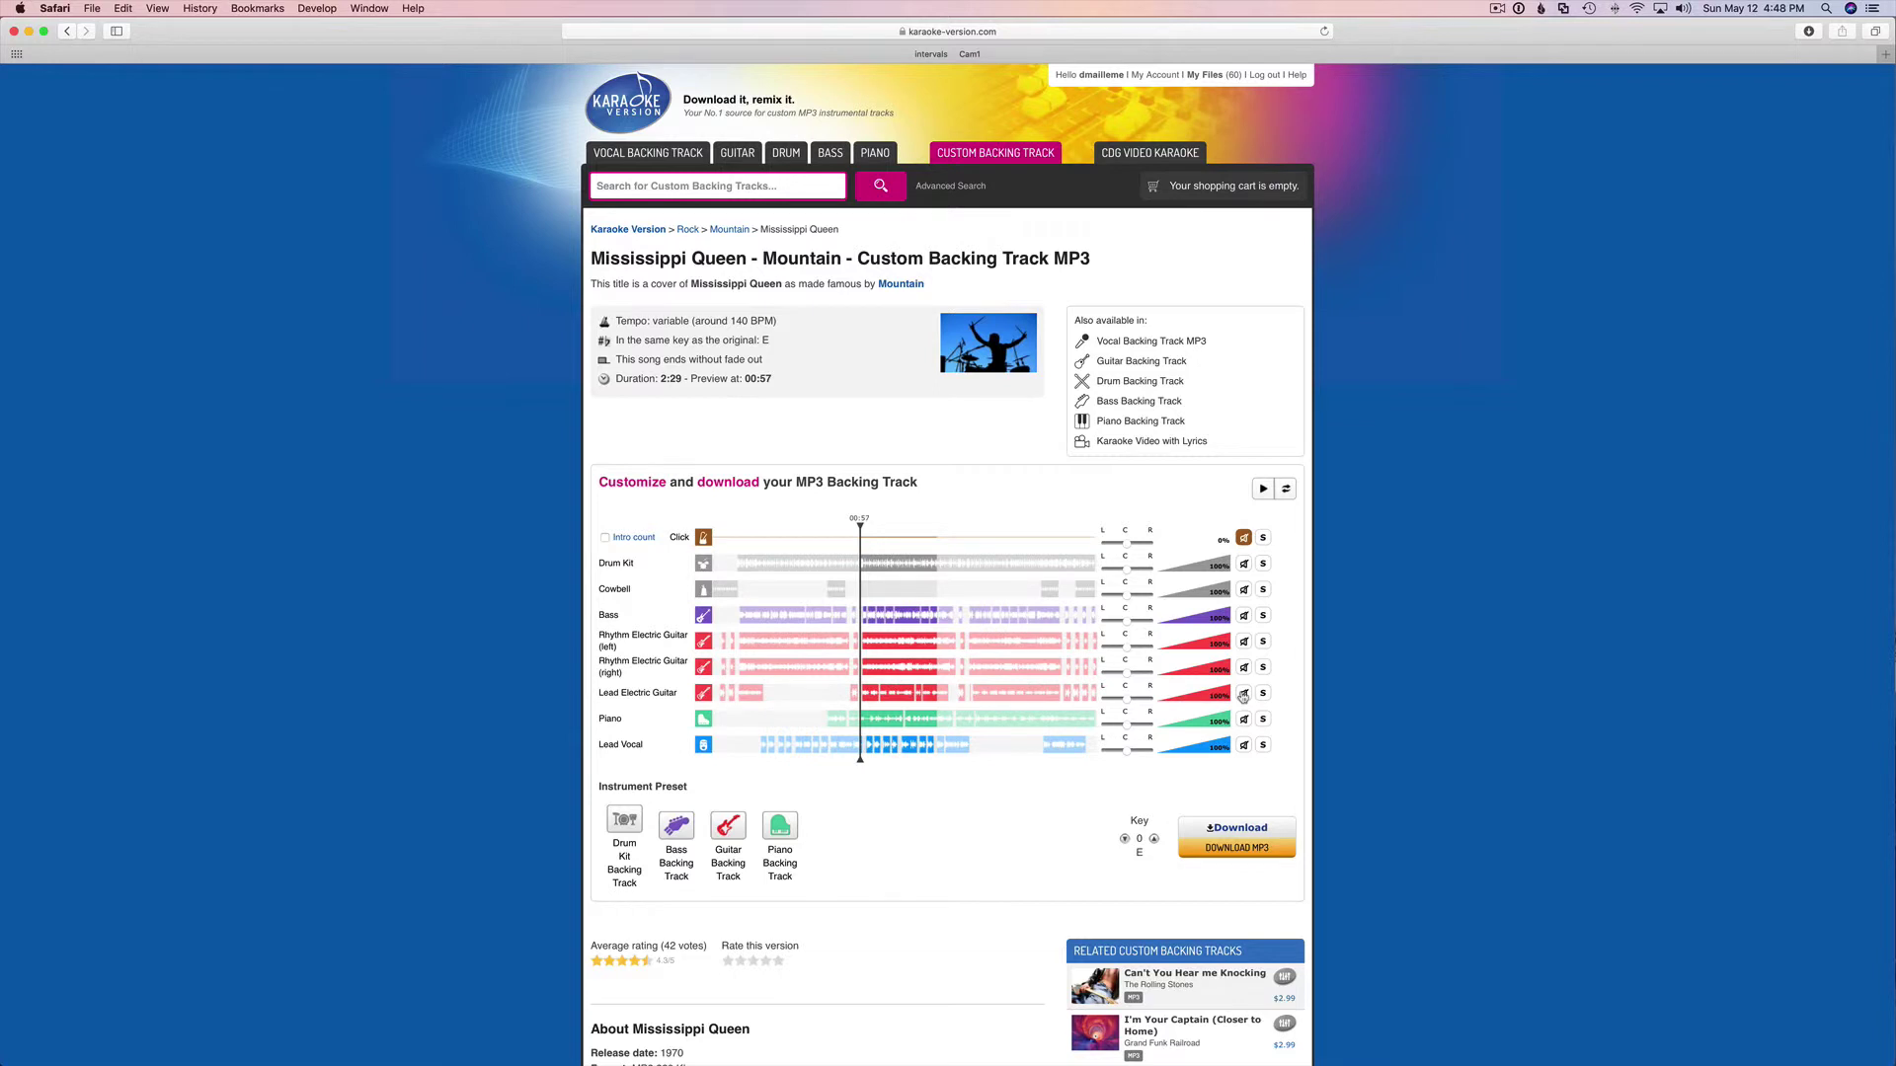
Solo the Drum Kit, download it as an MP3 and close the download notice.
scroll(1243, 696, "down", 1)
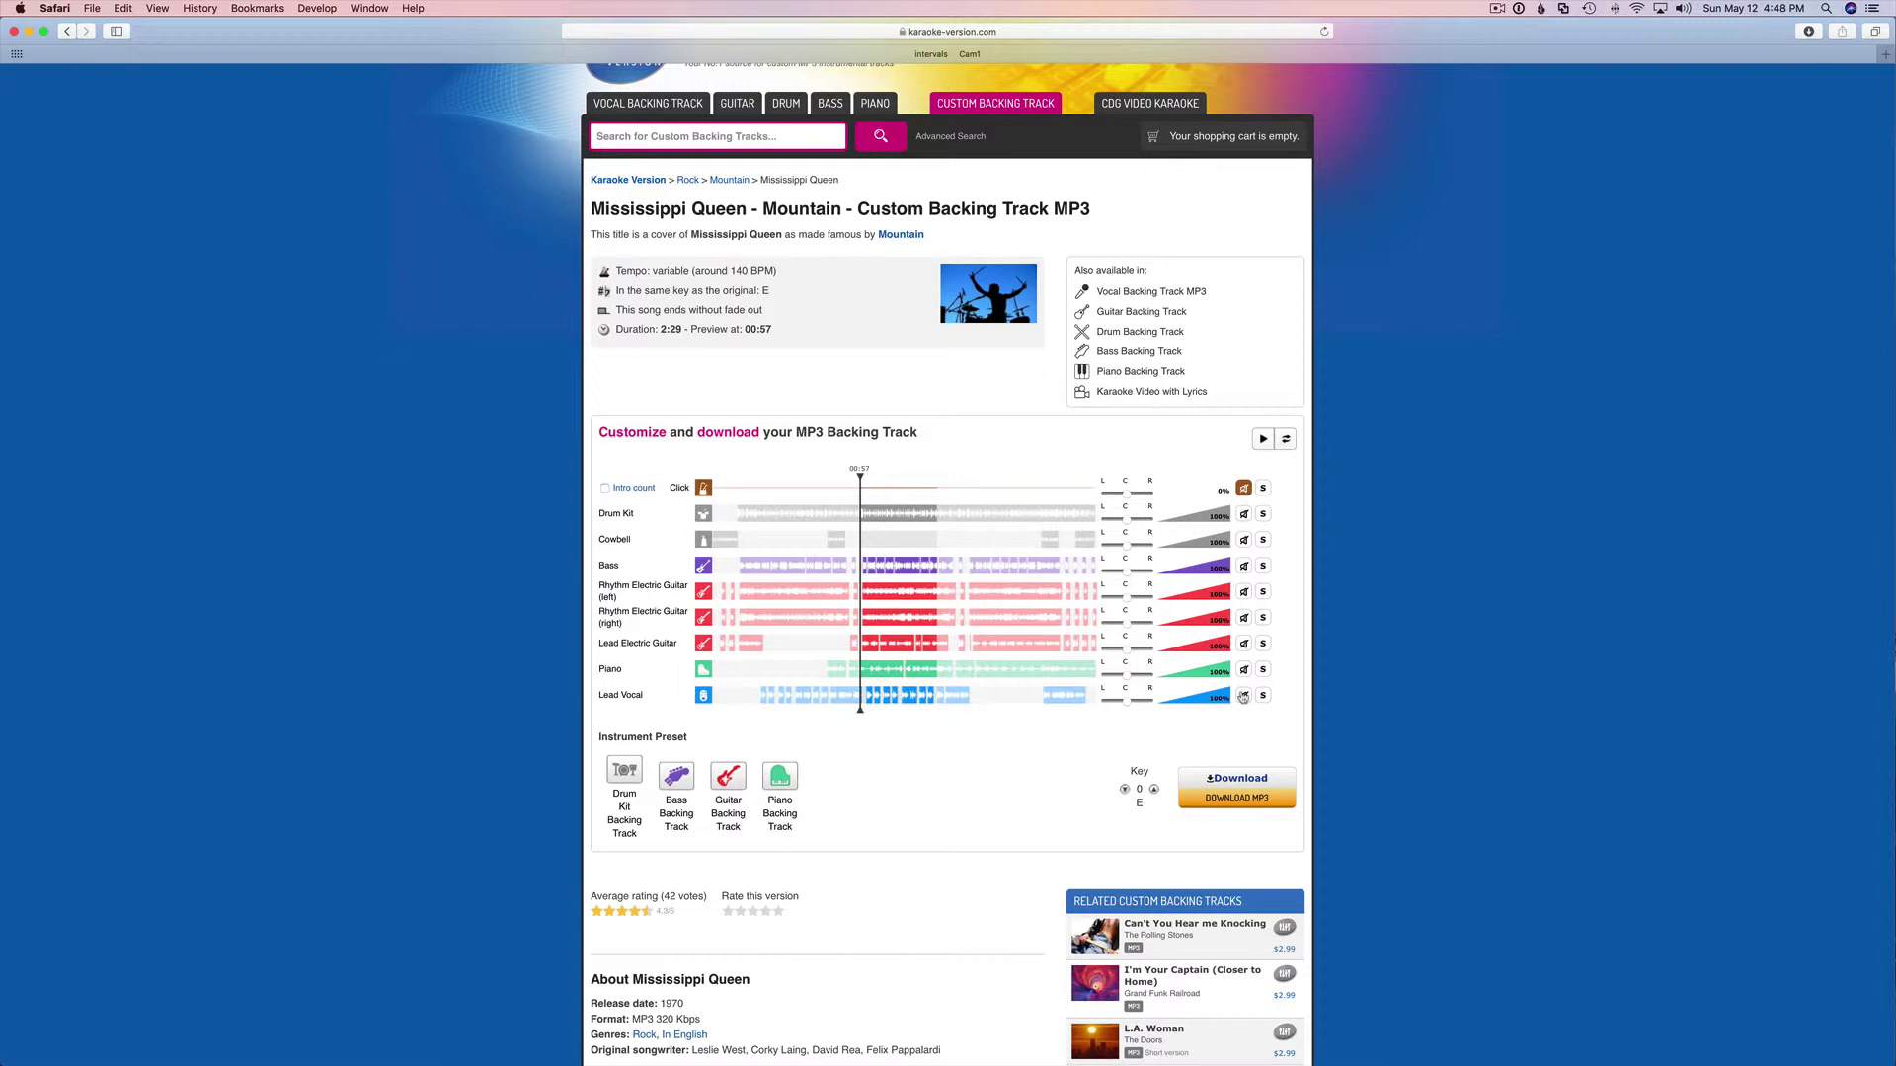
left_click(1264, 515)
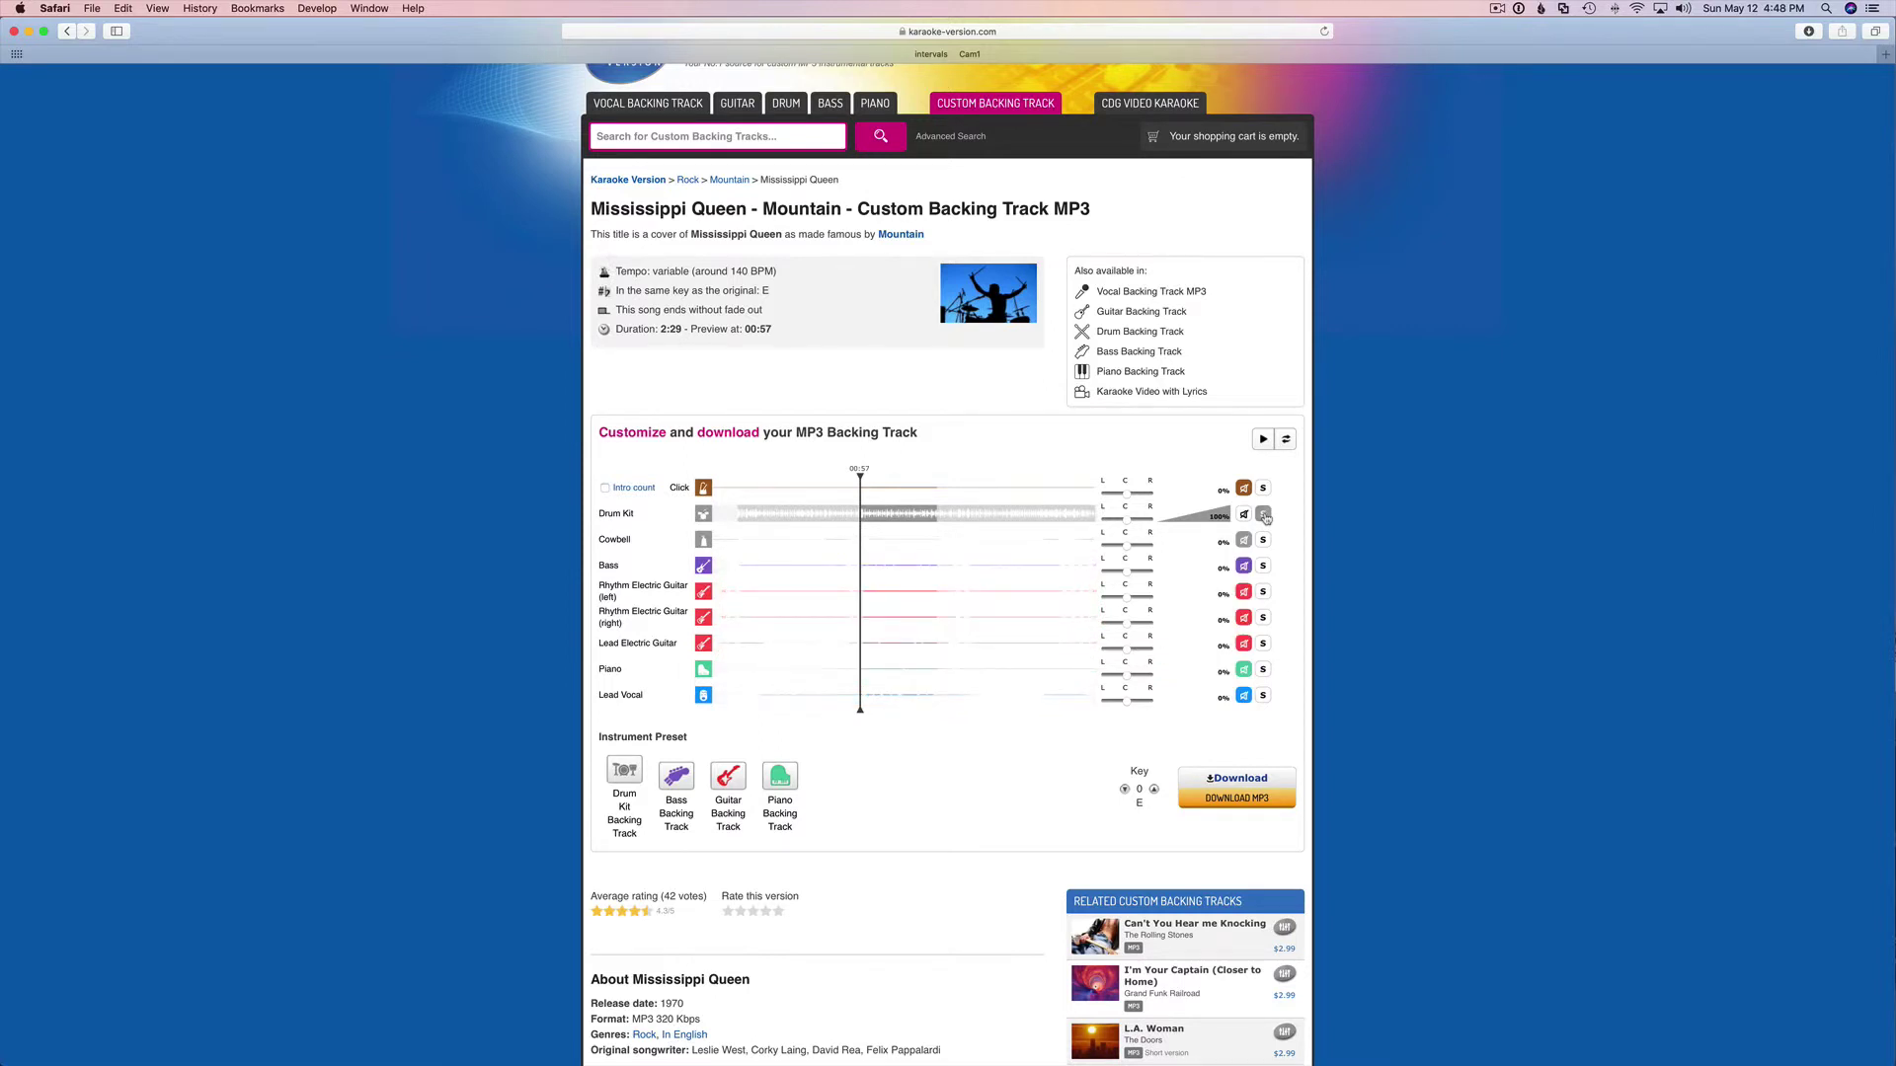
scroll(1266, 518, "down", 1)
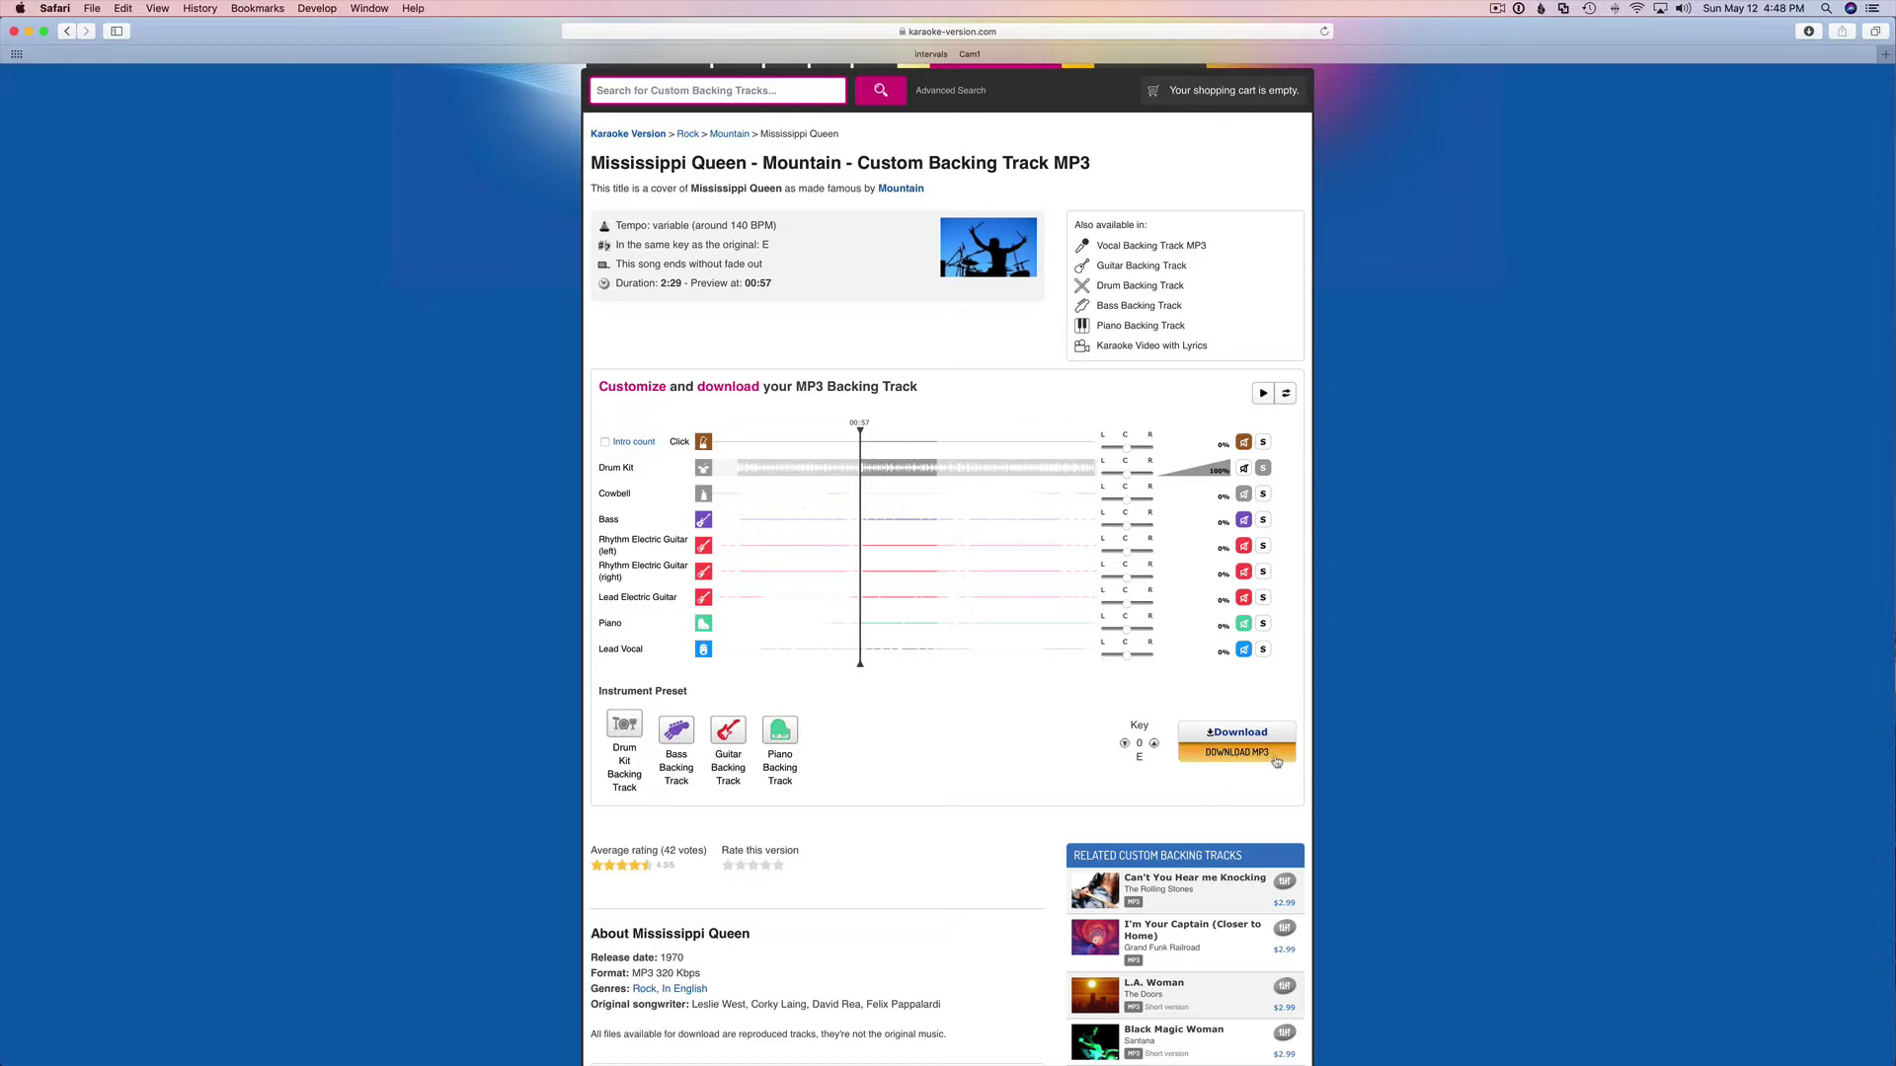
left_click(1239, 758)
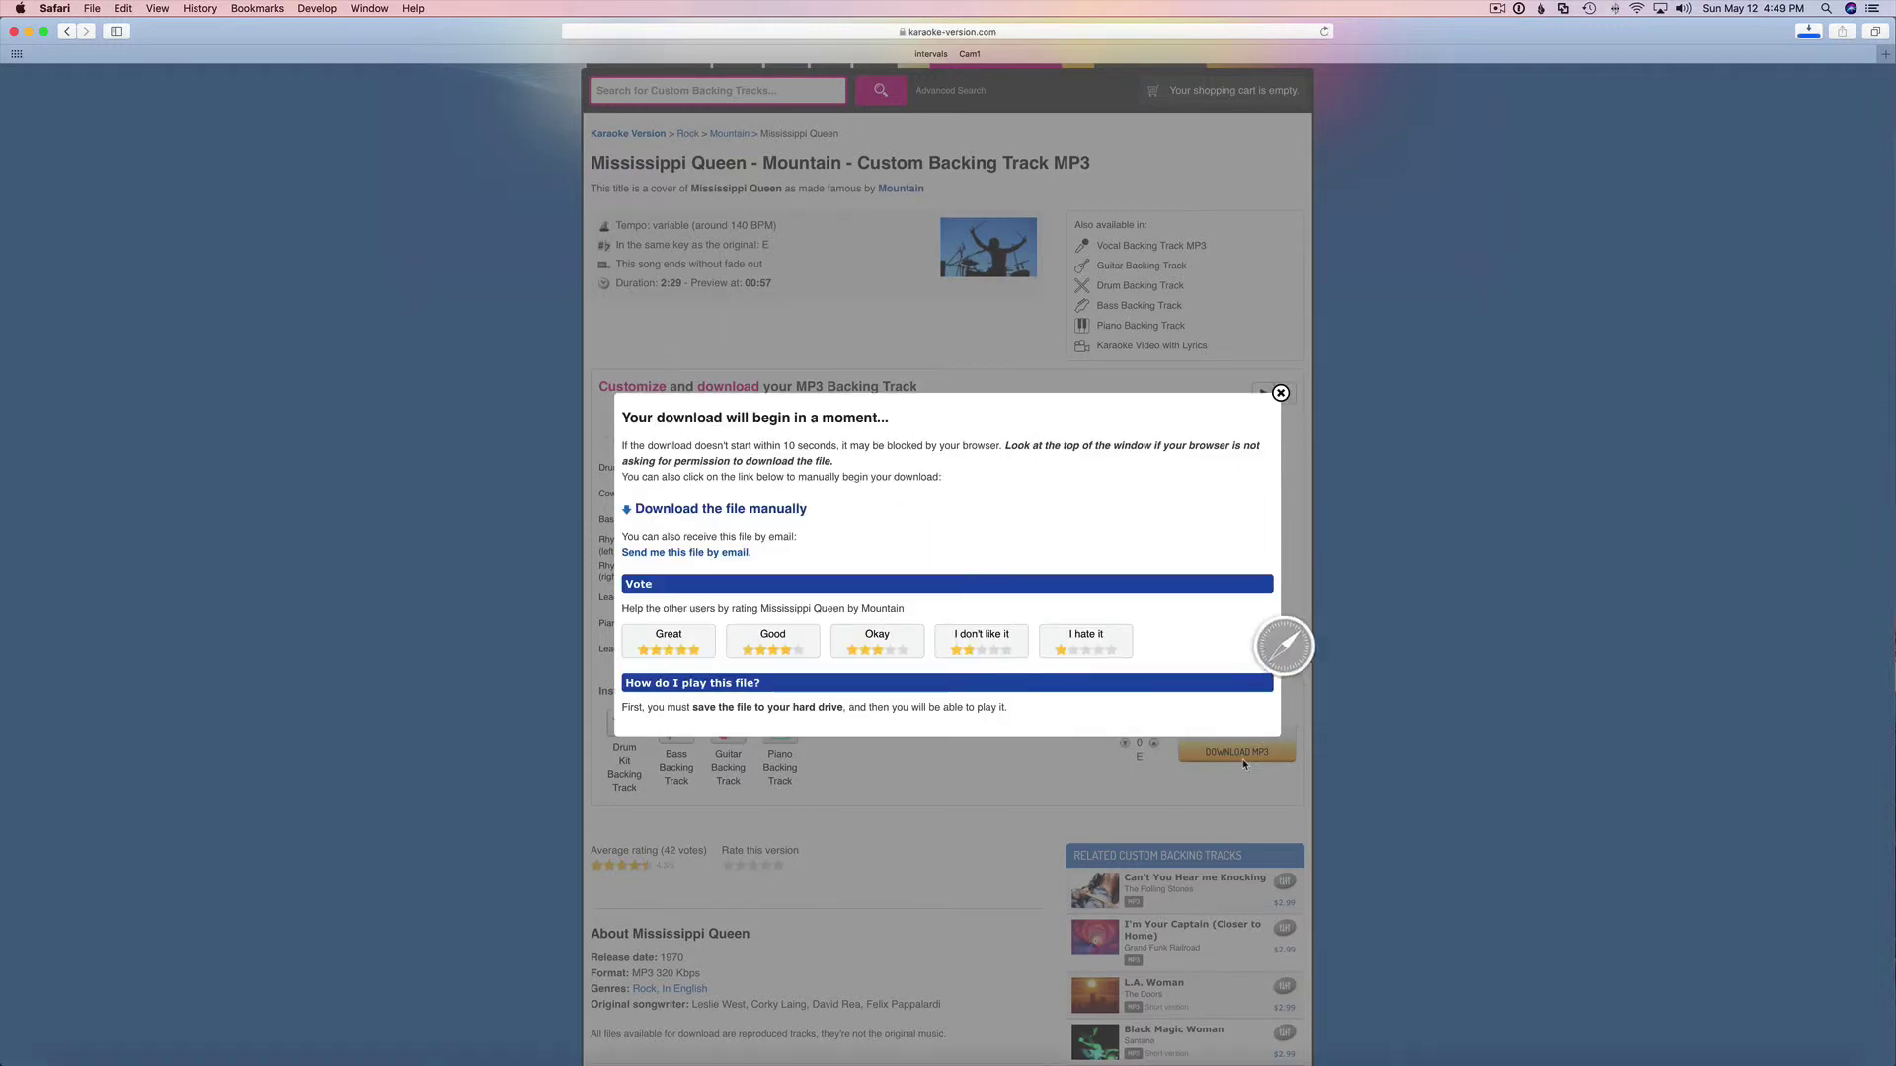
left_click(1305, 391)
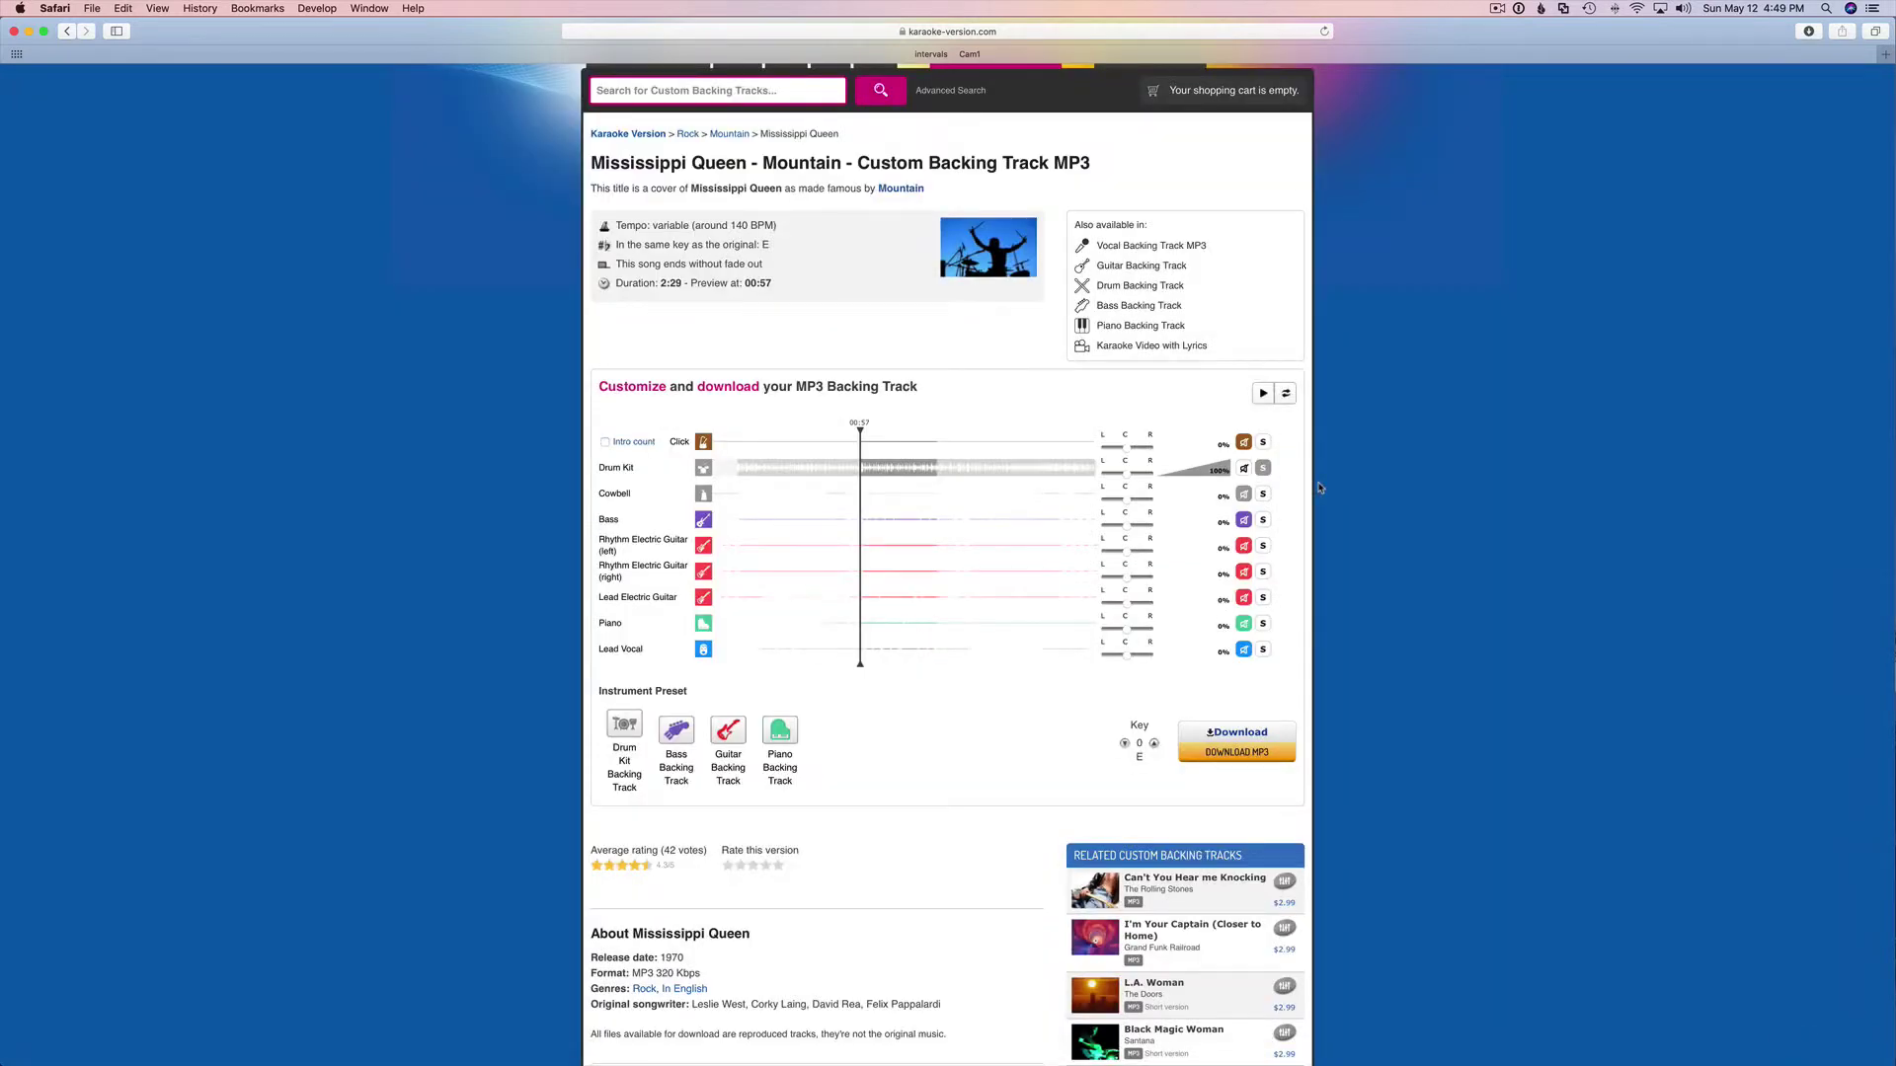
Unsolo the Drum Kit, and solo and download the Cowbell and the Bass as separate MP3s.
left_click(1263, 468)
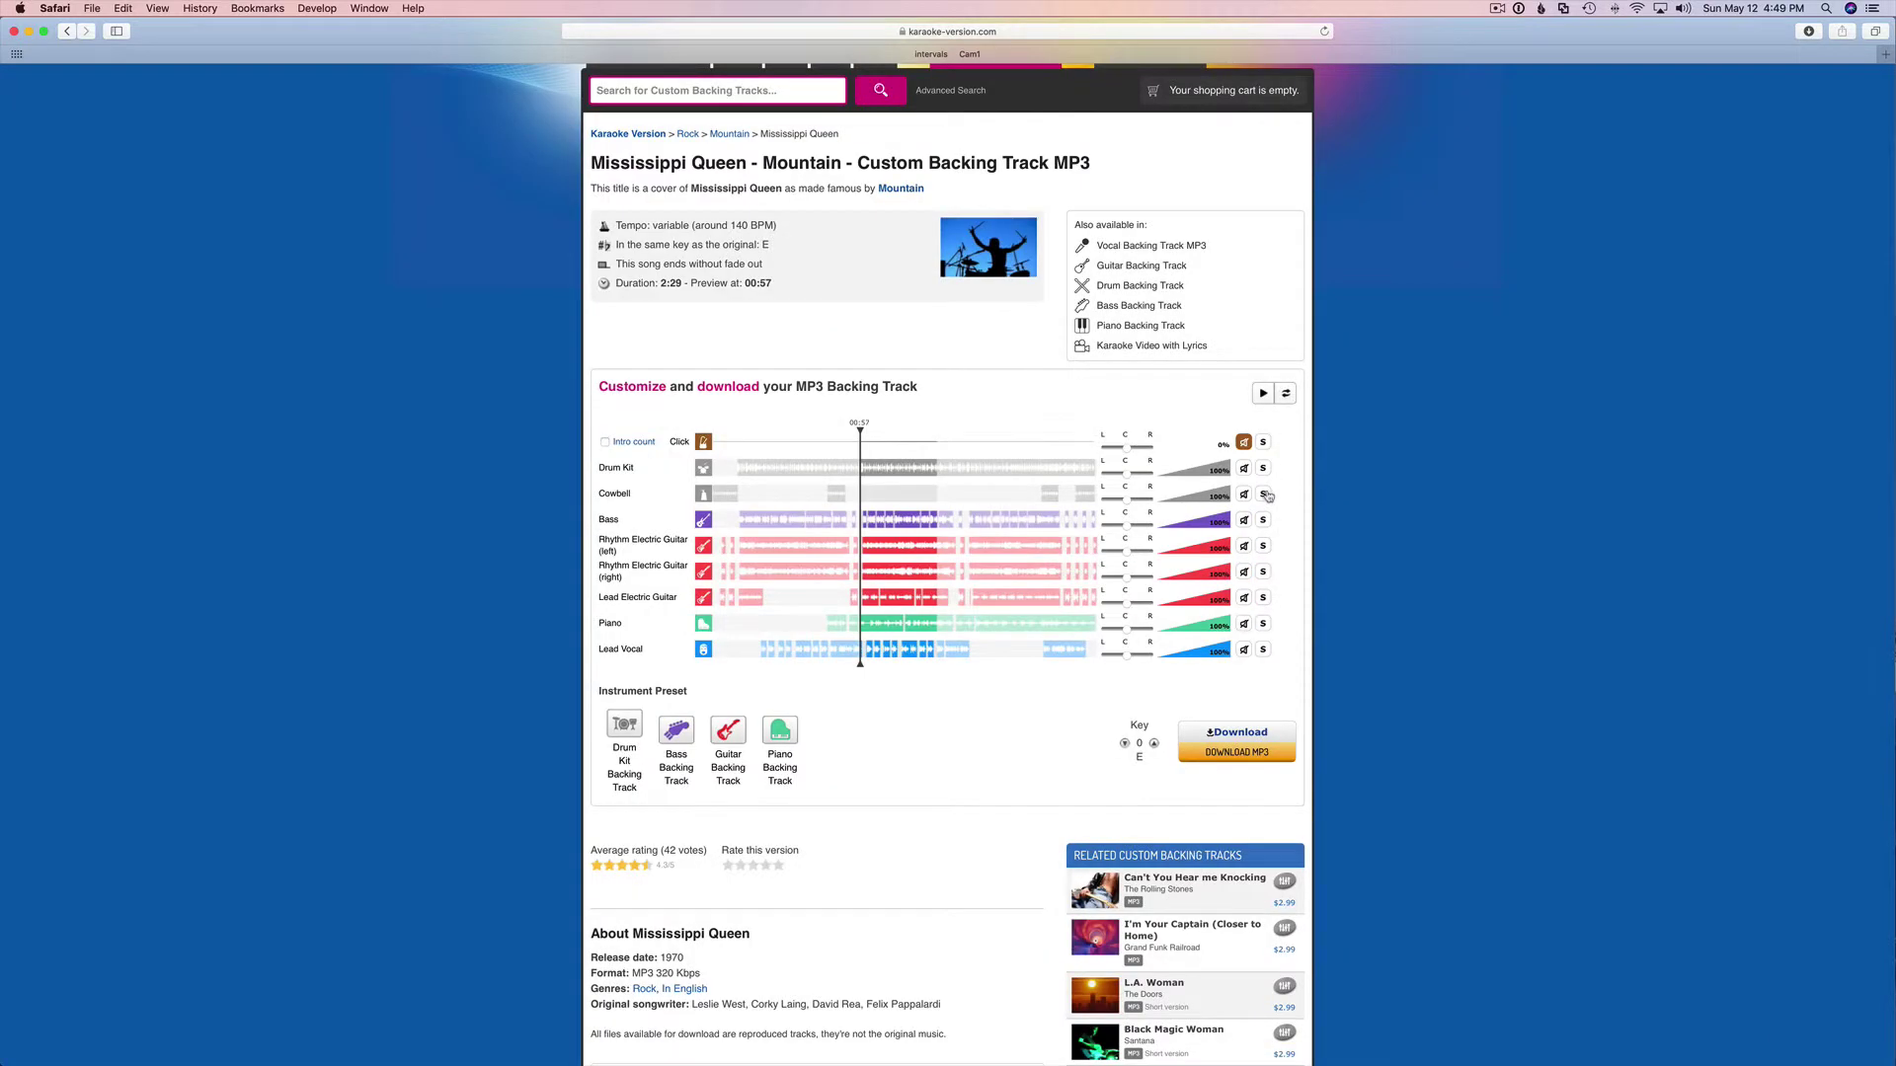
left_click(1263, 493)
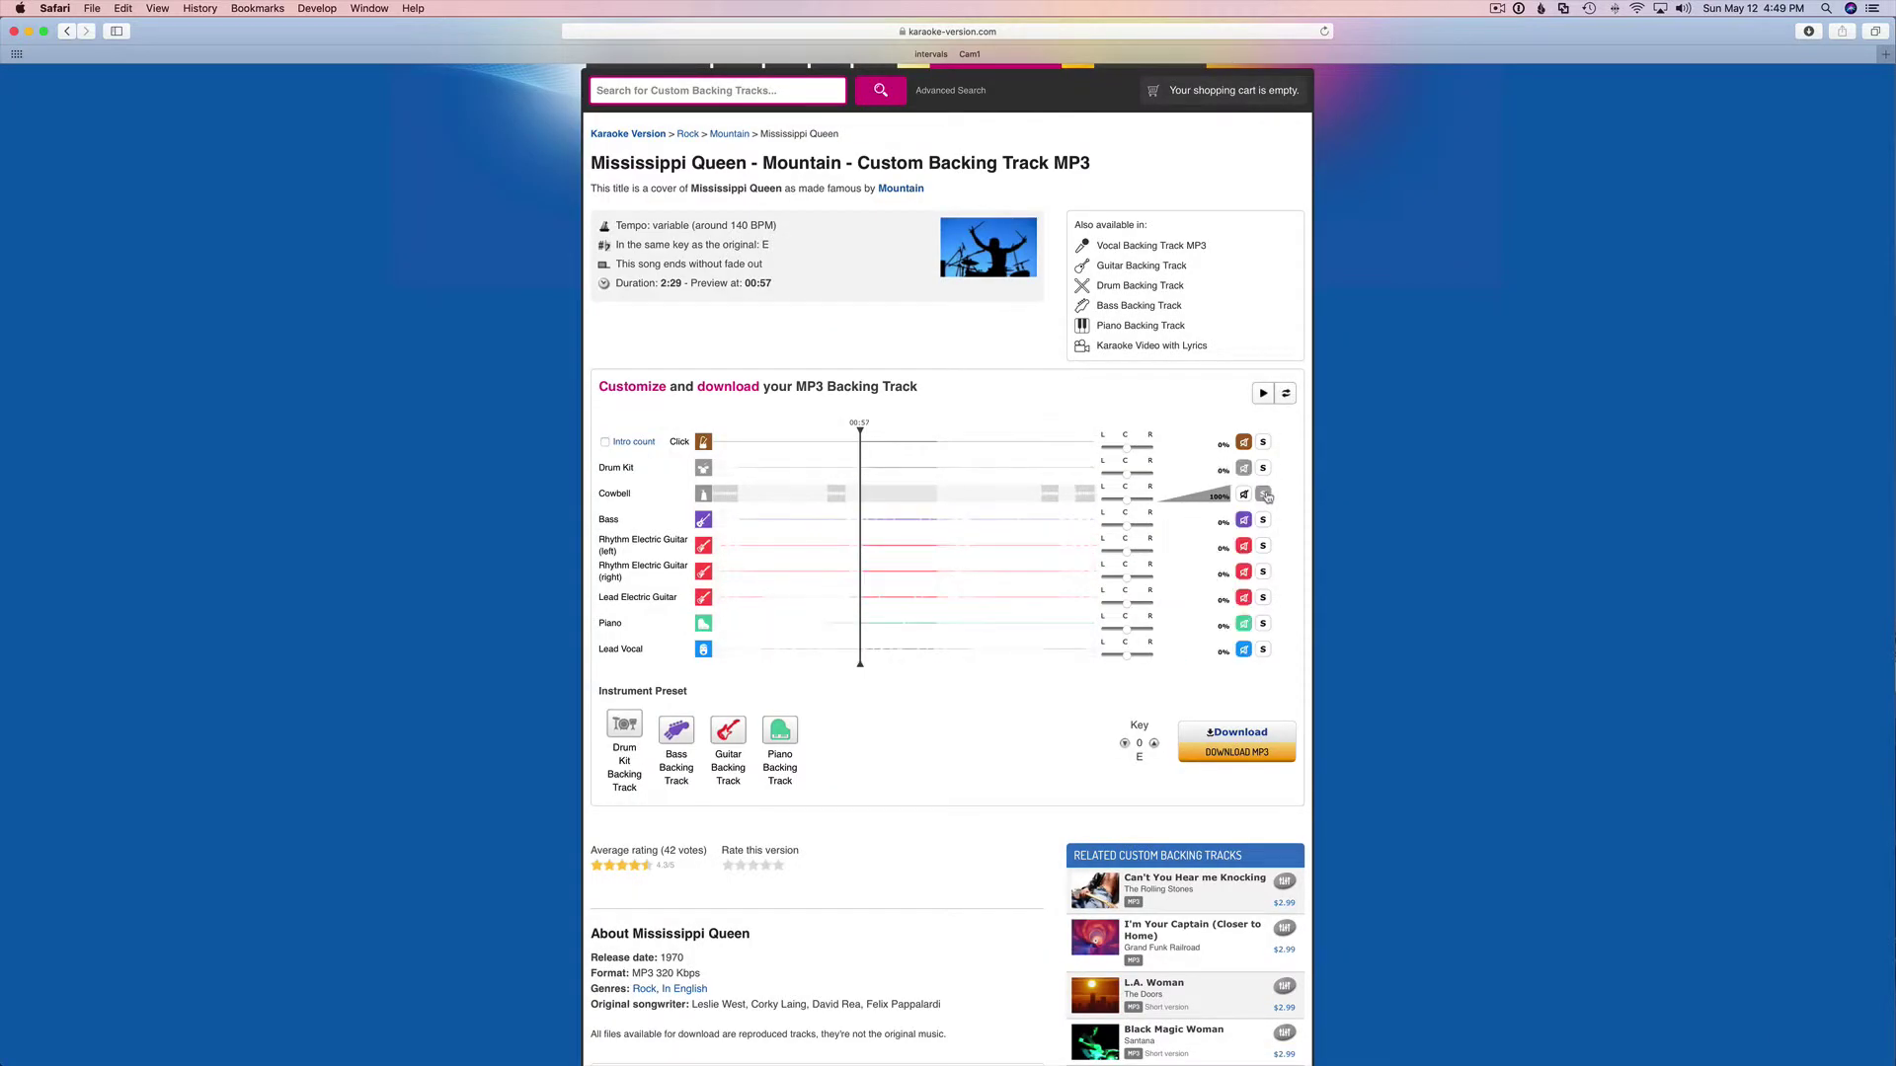
left_click(1264, 762)
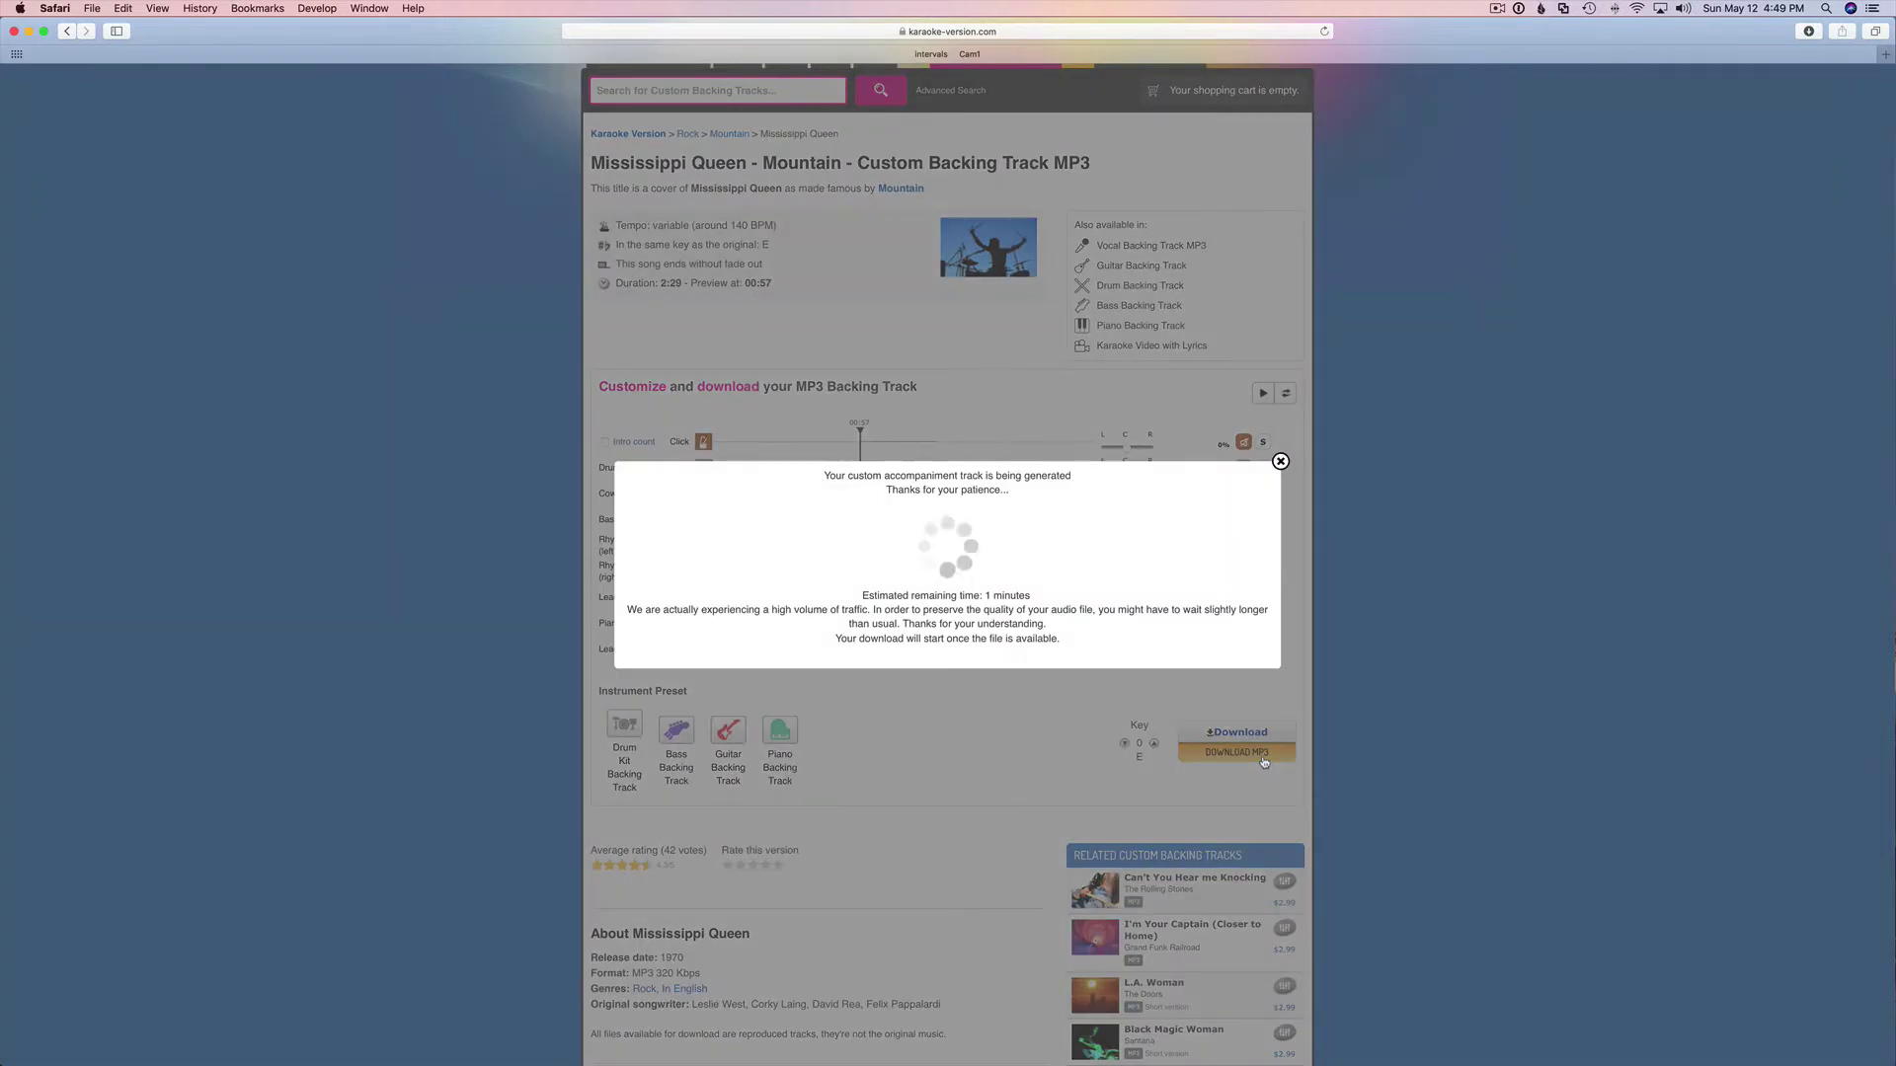
left_click(1262, 755)
left_click(1269, 754)
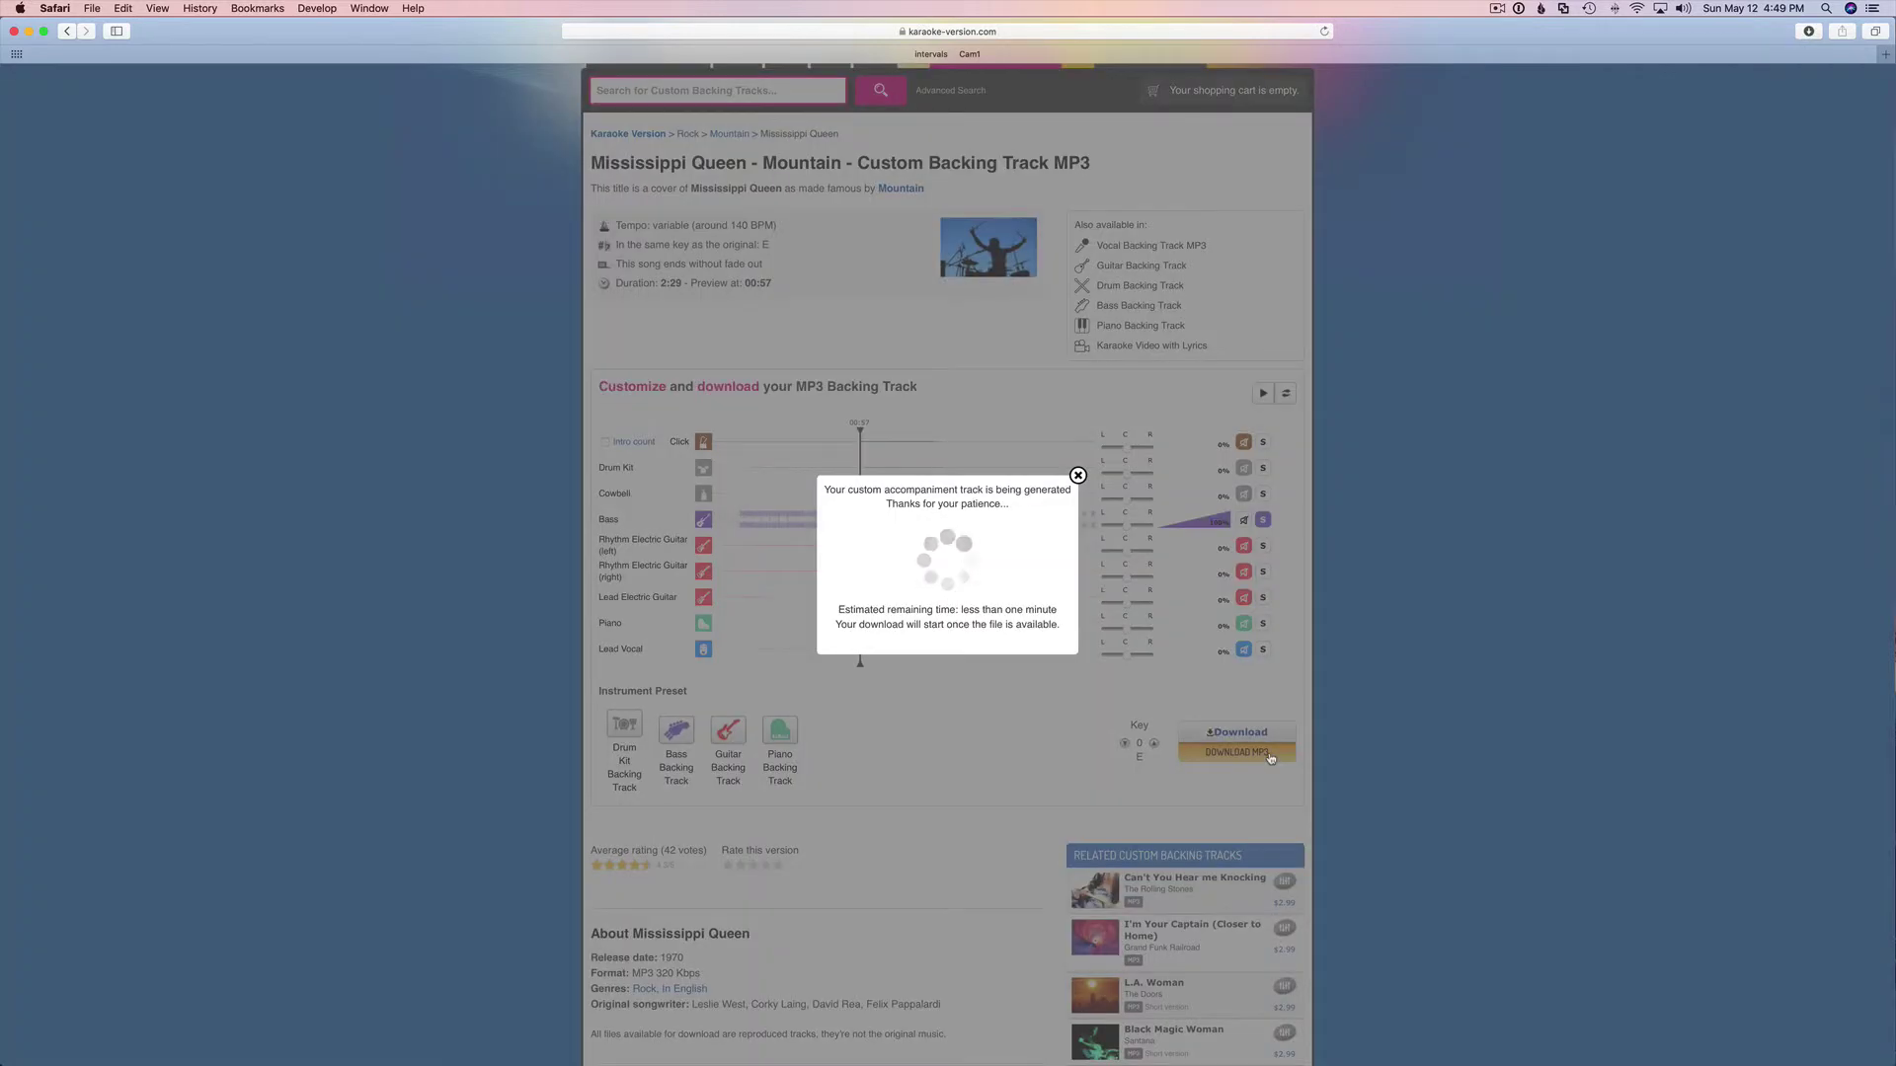
Solo and download the left Rhythm Electric Guitar, right Rhythm Electric Guitar and Lead Electric Guitar as separate MP3s.
left_click(1272, 759)
left_click(1275, 758)
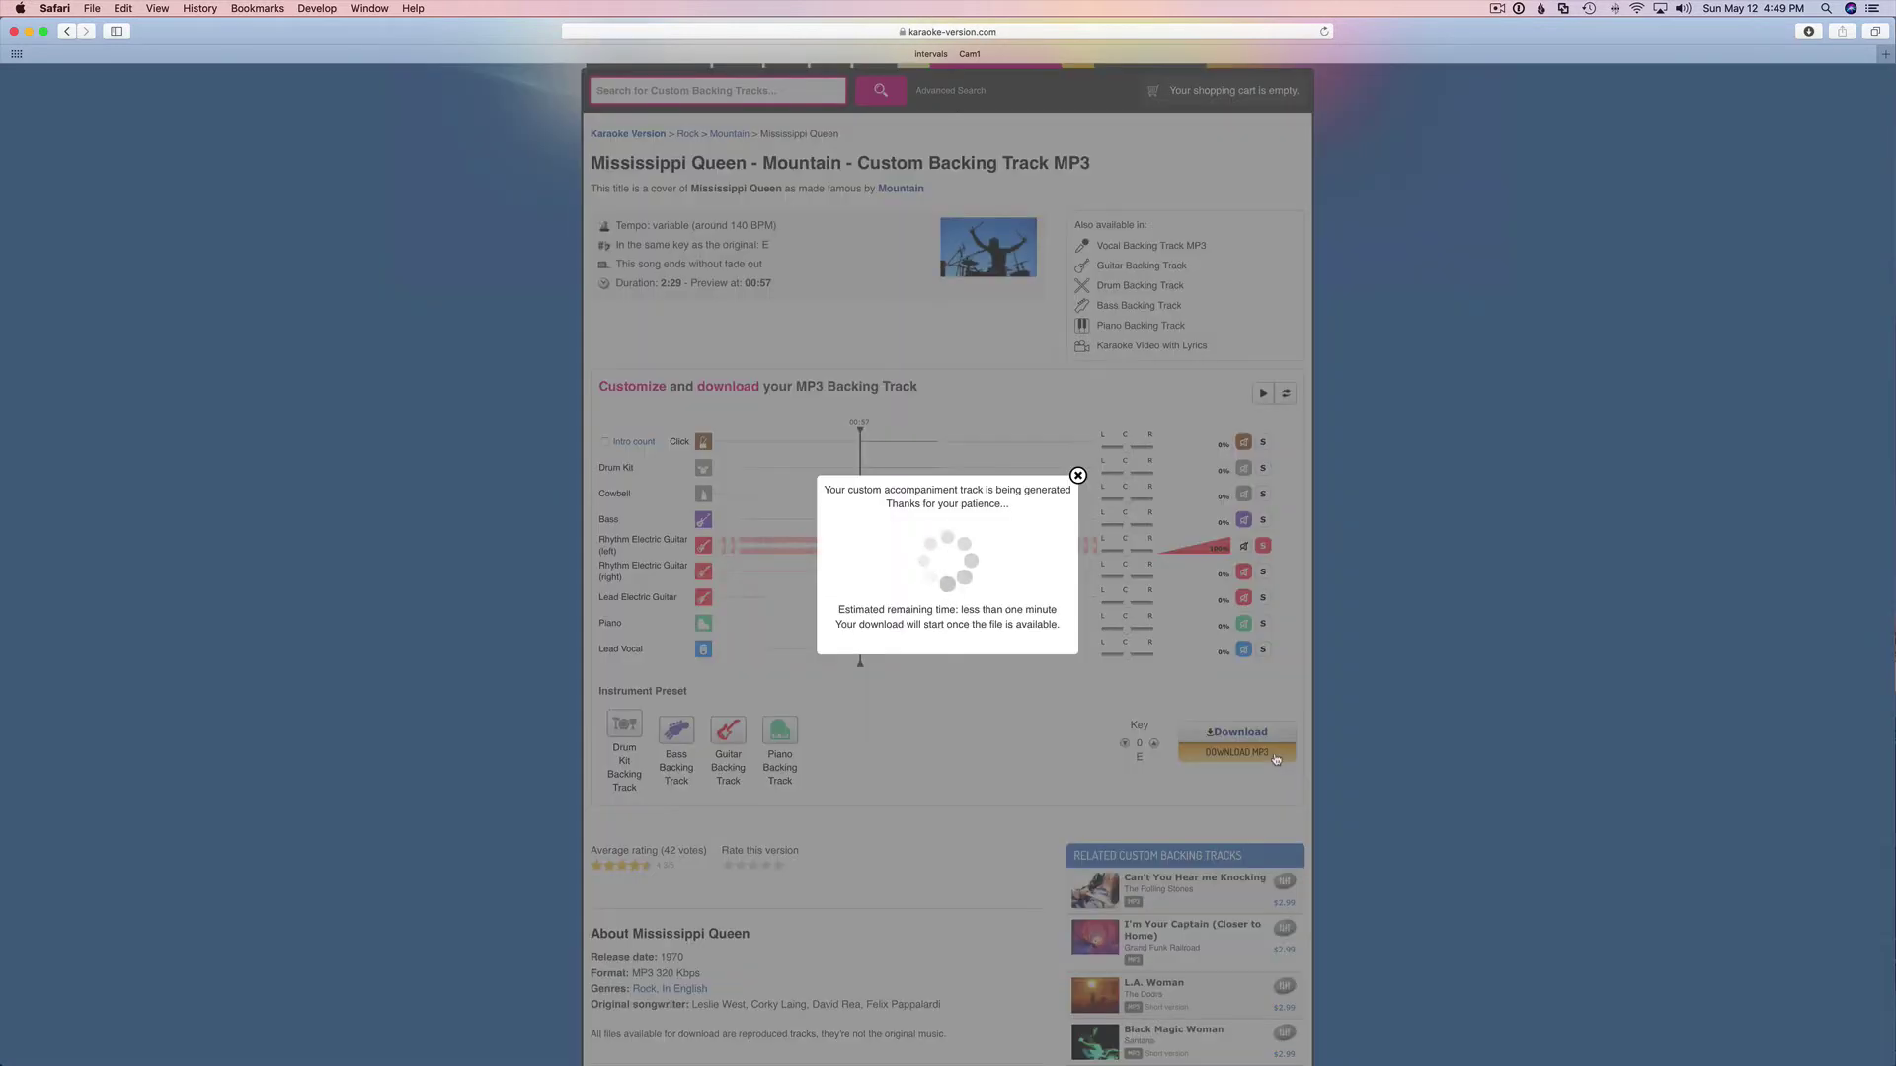
left_click(1275, 758)
left_click(1269, 755)
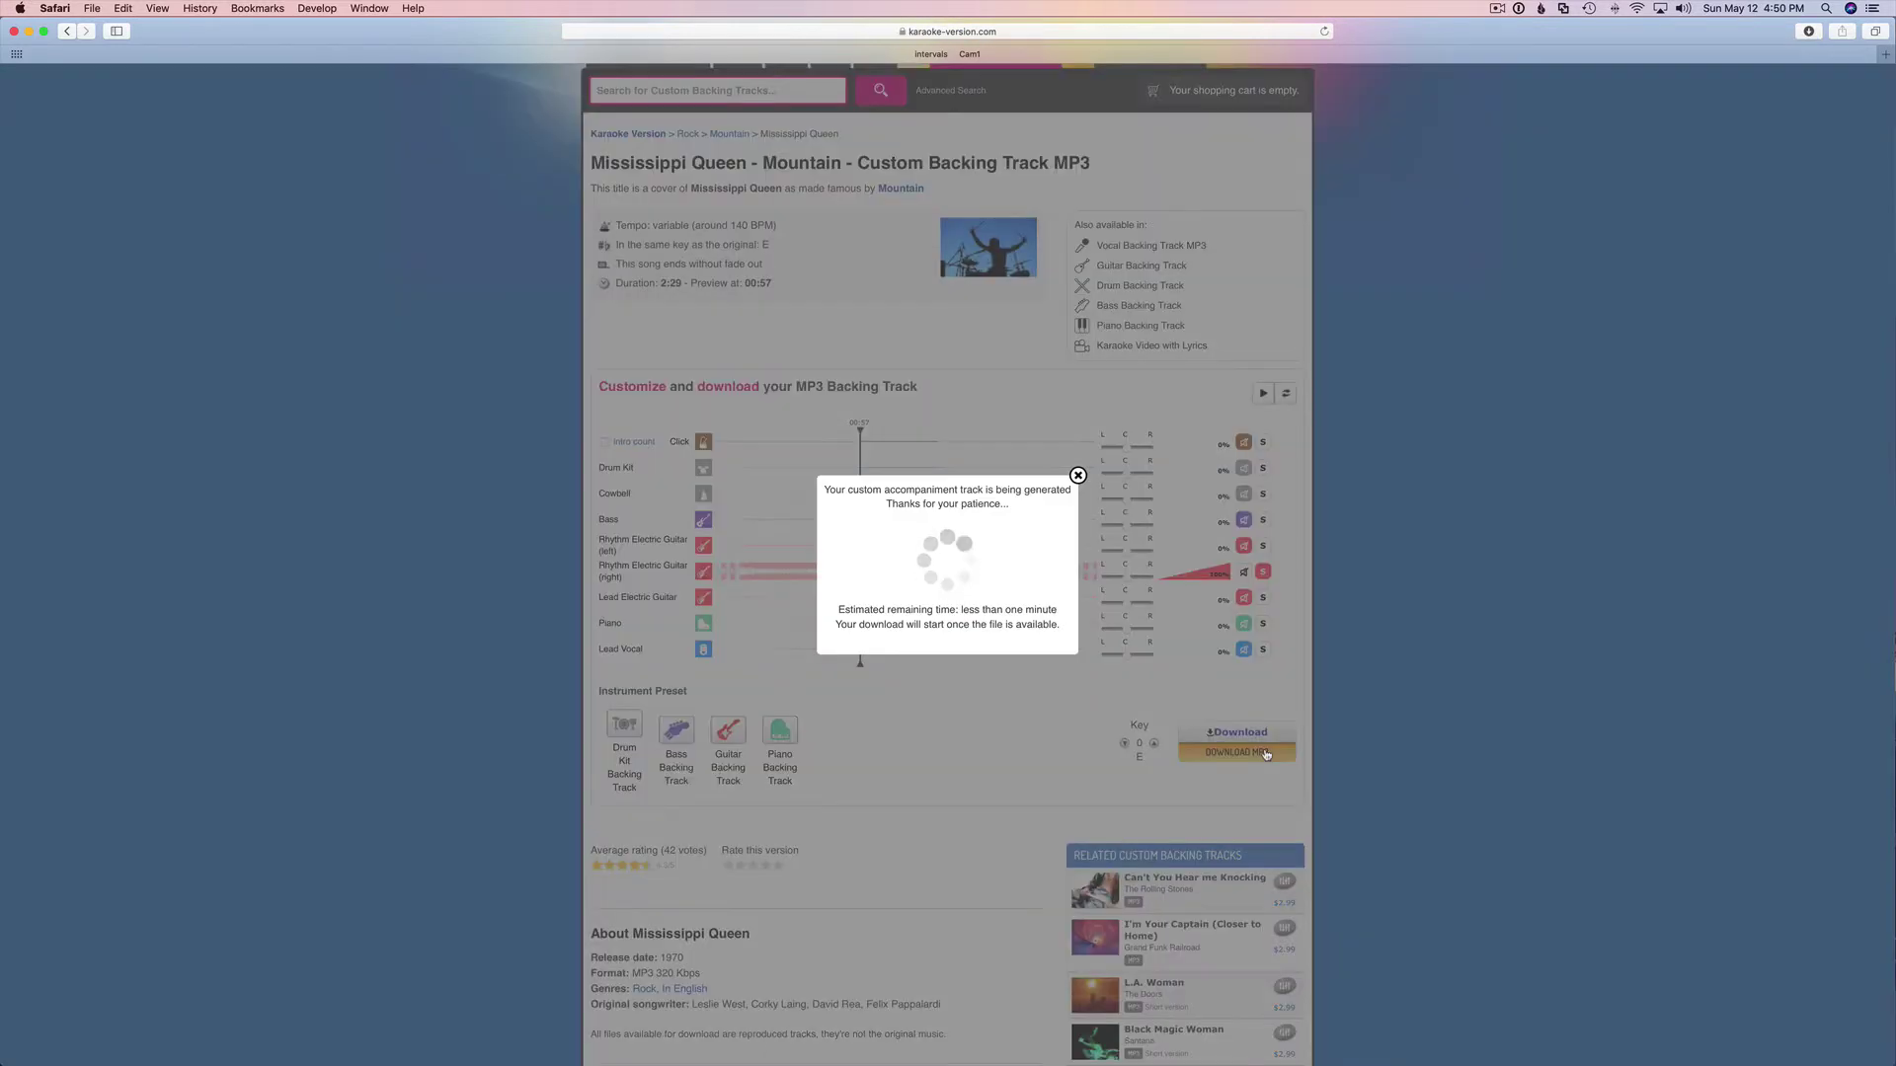
left_click(1267, 755)
left_click(1269, 757)
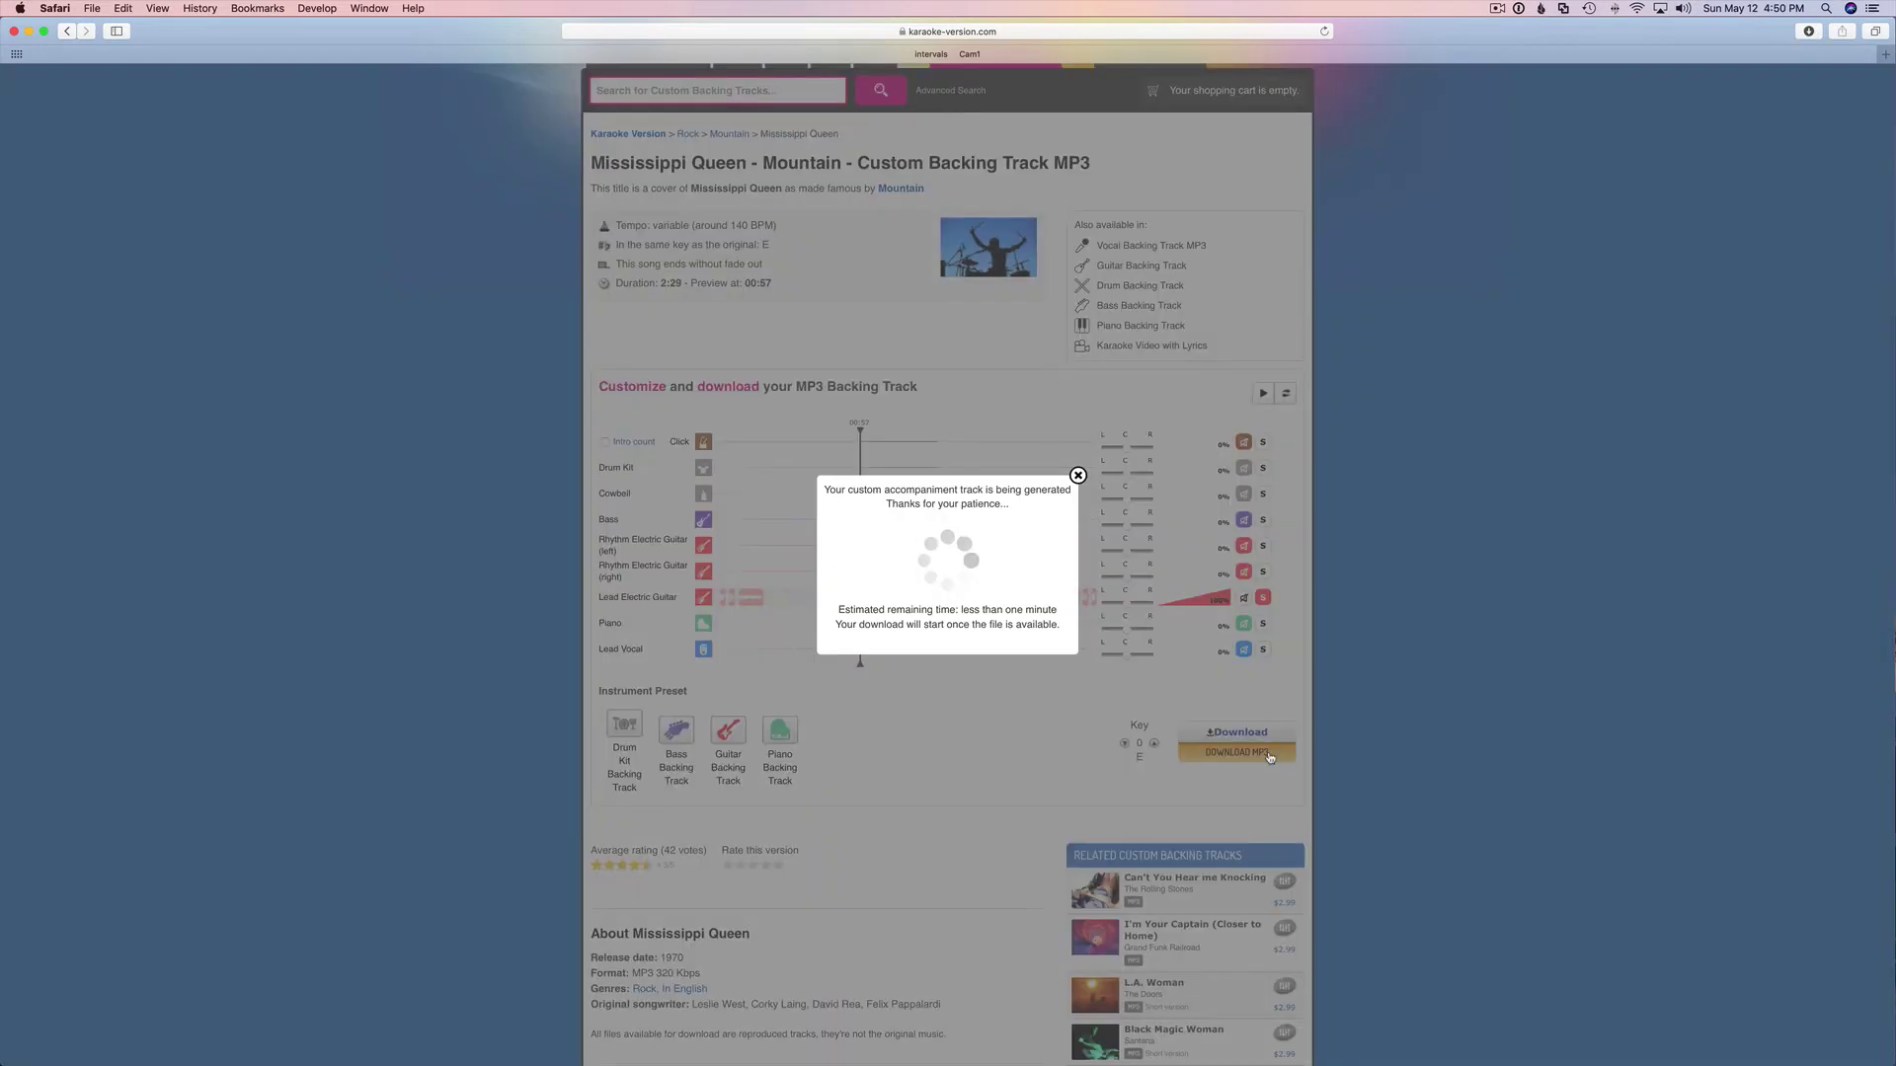
Solo and download the Piano and the Lead Vocal as separate MP3s.
left_click(1268, 756)
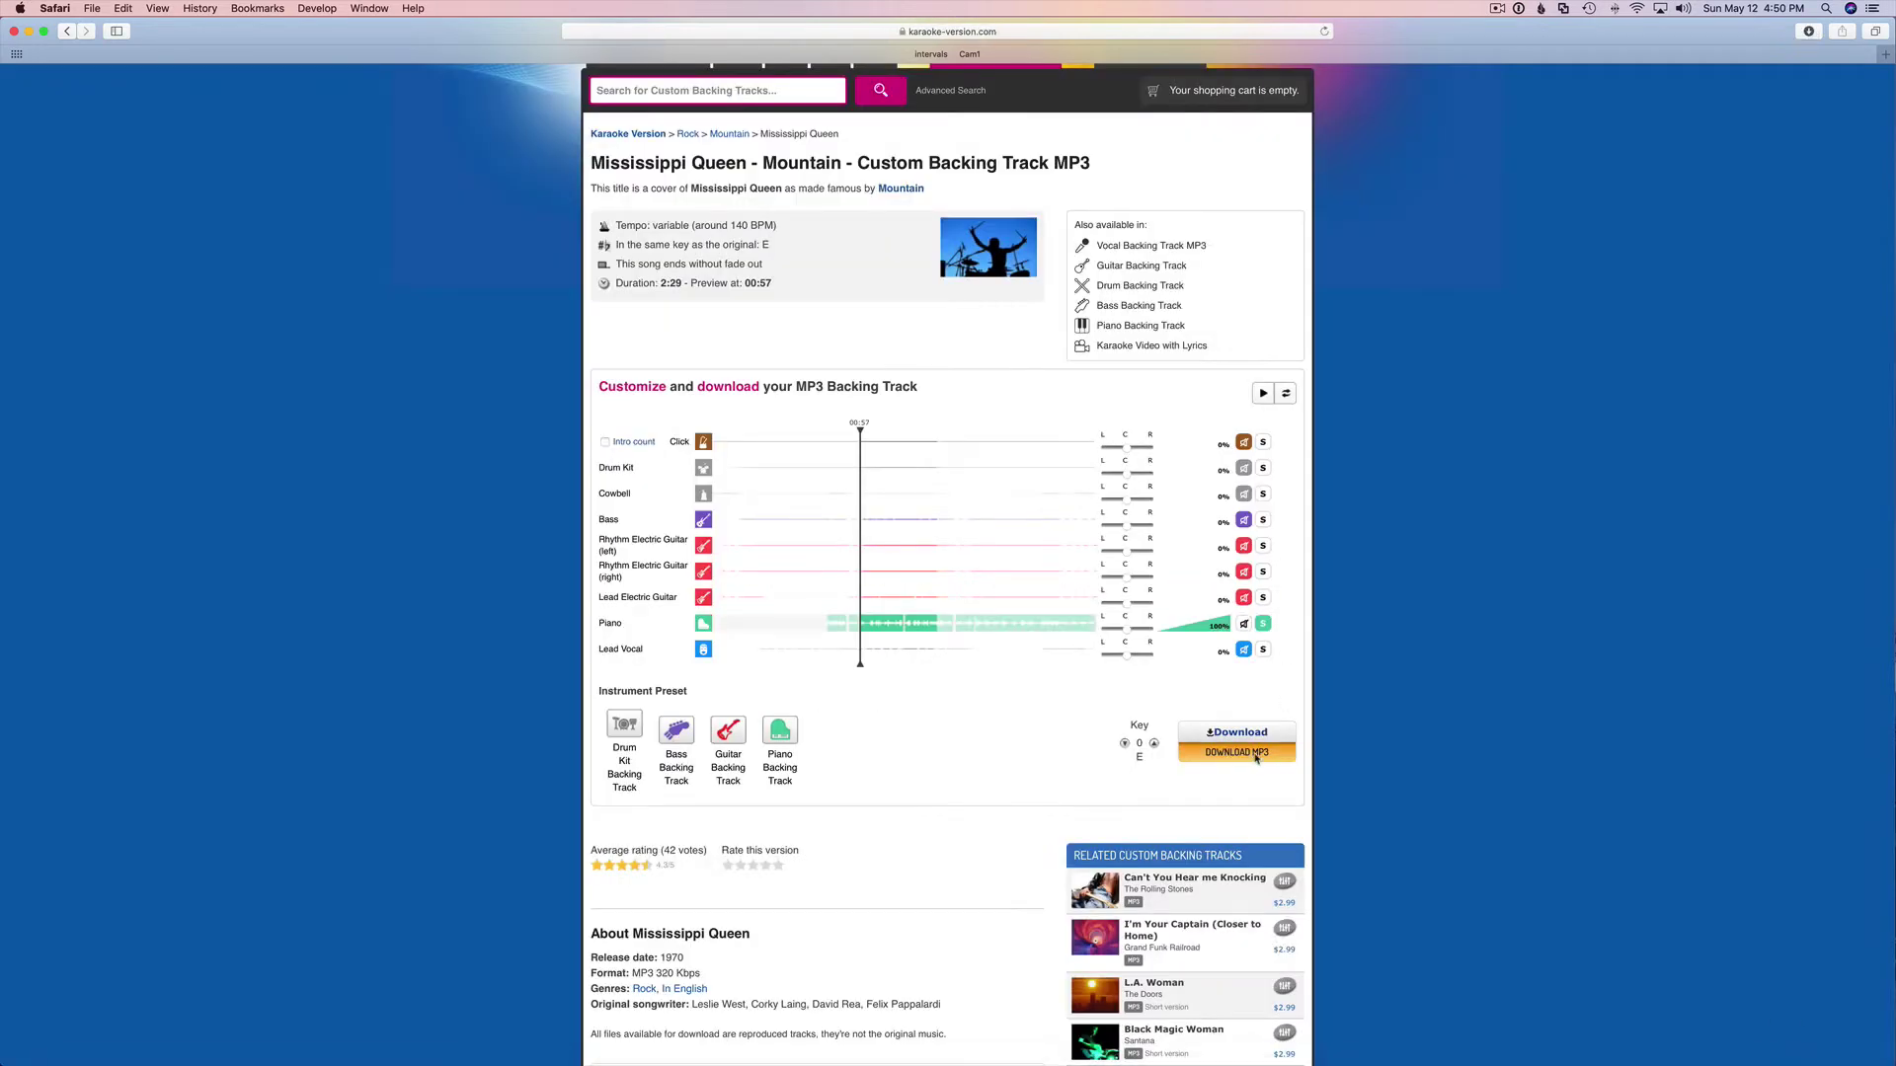
left_click(1257, 756)
left_click(1267, 756)
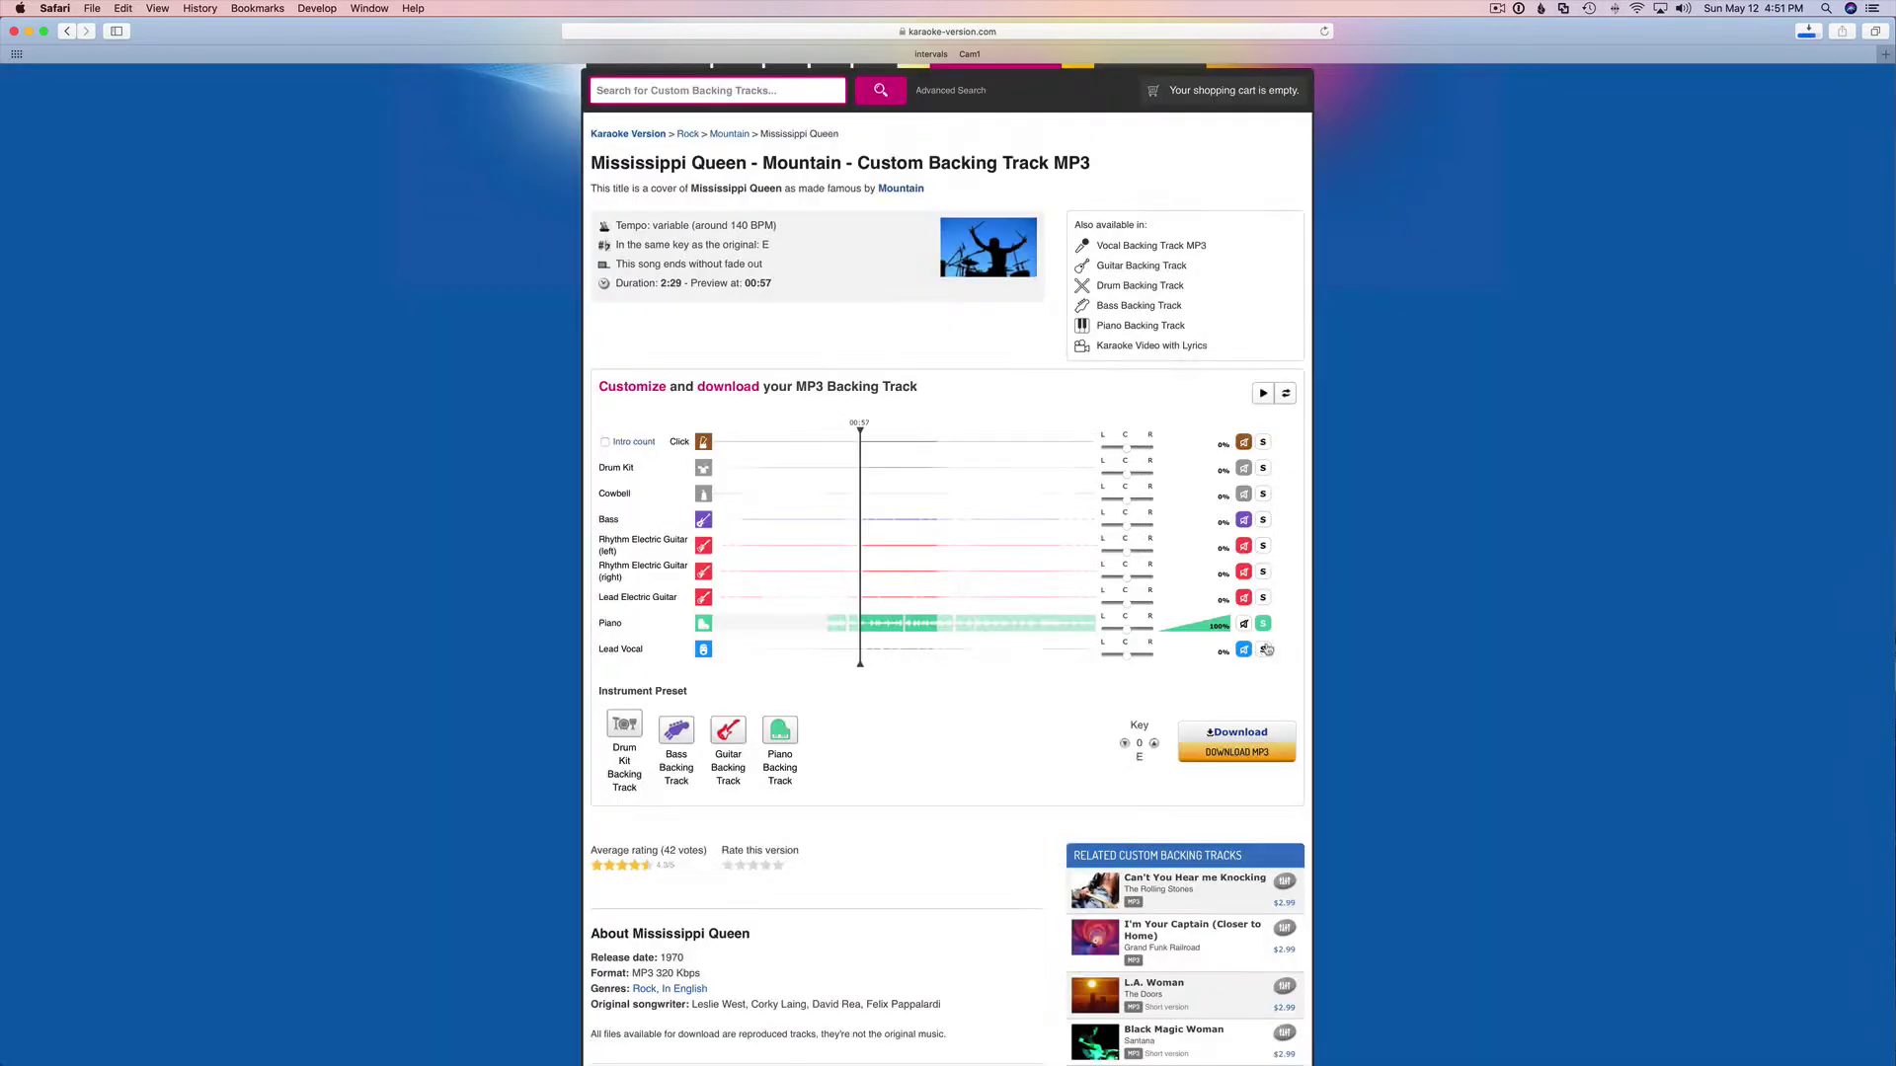
left_click(1269, 757)
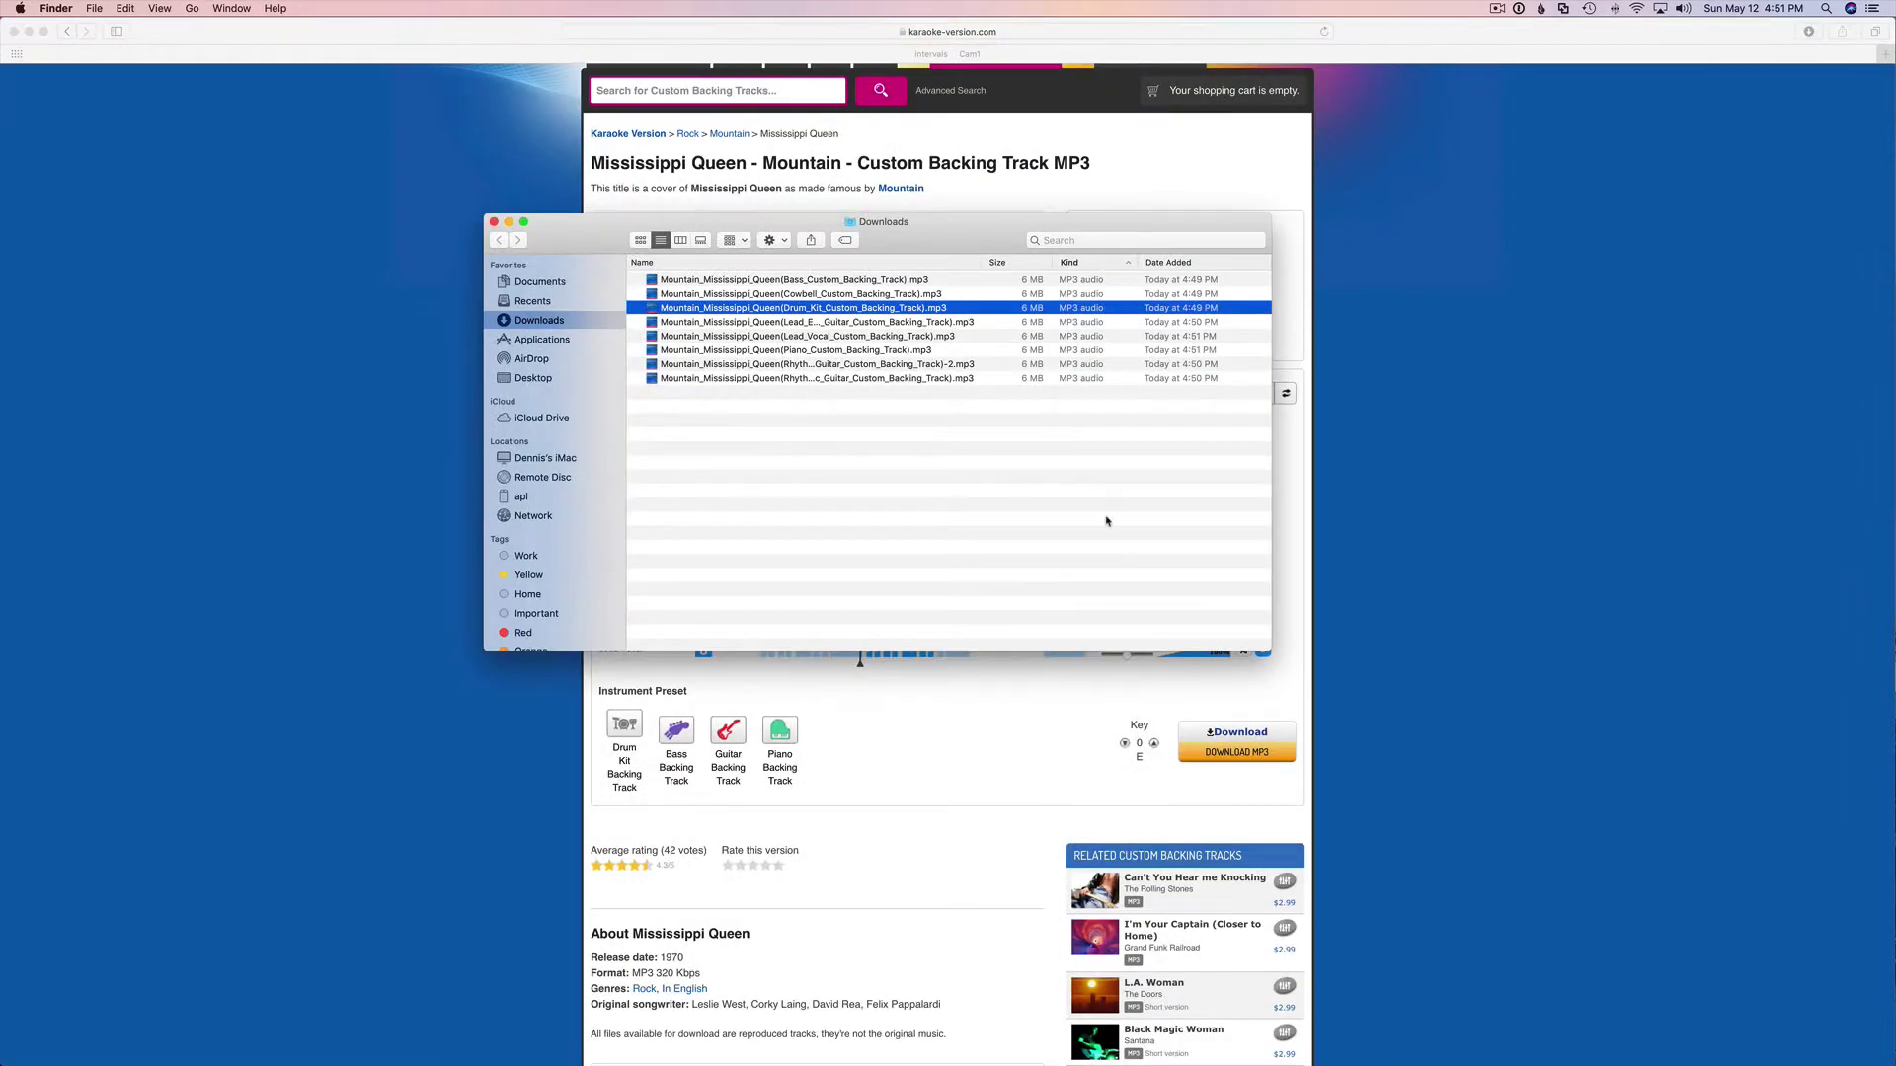
Arrange the Finder Downloads window and the Logic Pro X project window side by side, with the Downloads window in front.
left_click_drag(963, 230, 1675, 303)
mouse_move(1246, 1036)
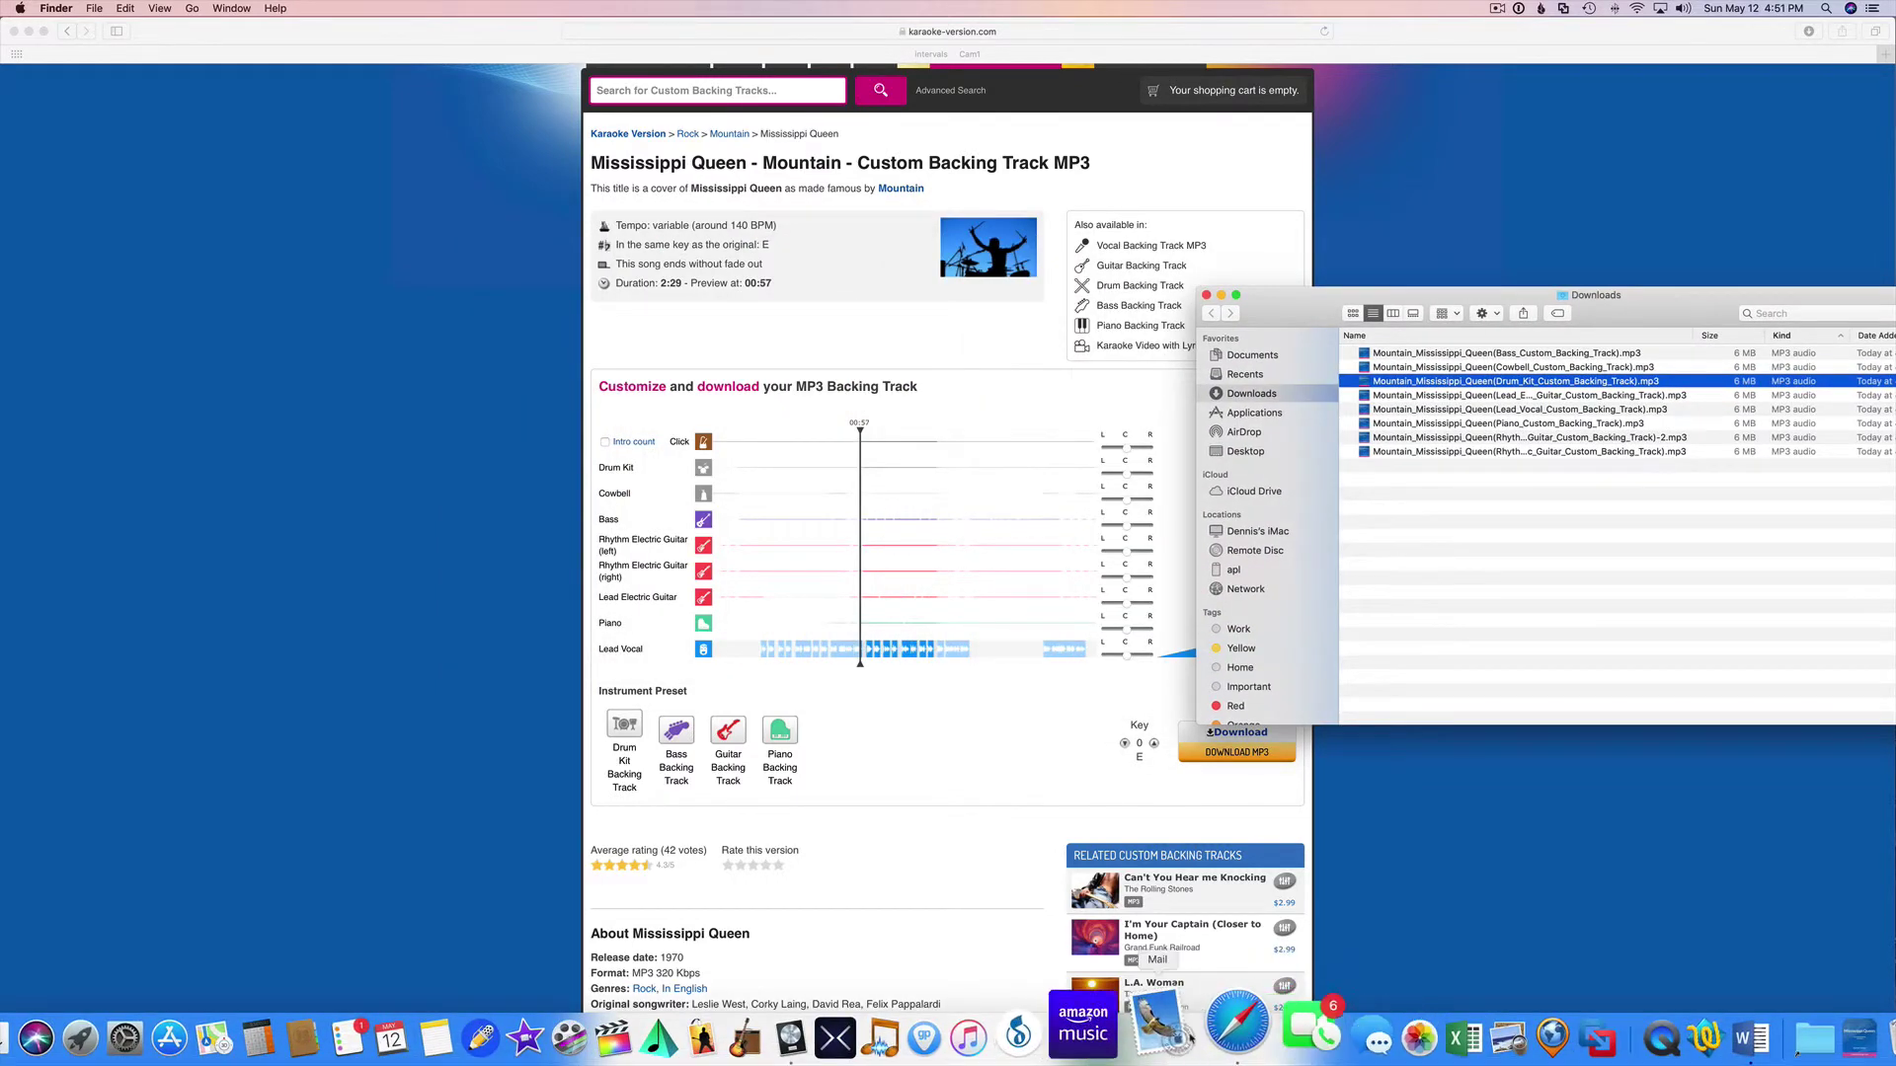
left_click(859, 1022)
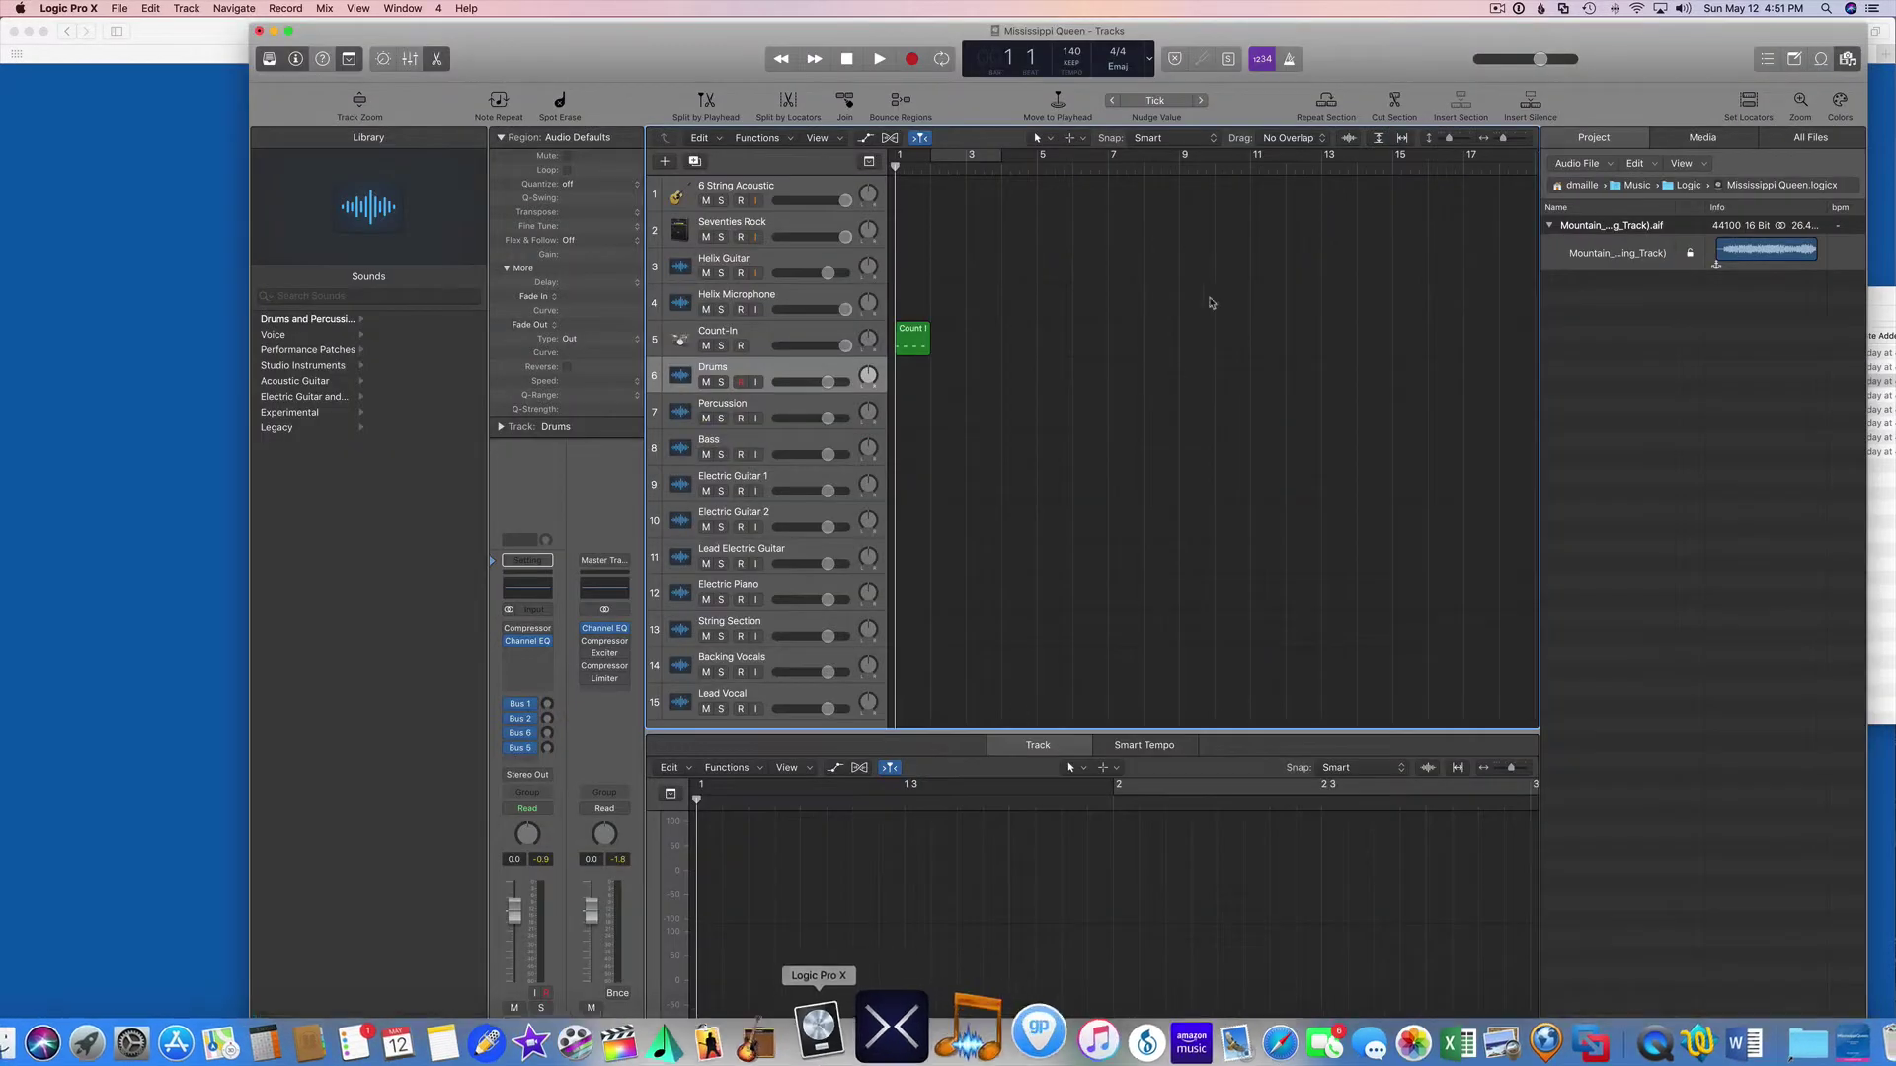
left_click_drag(1422, 46, 1161, 126)
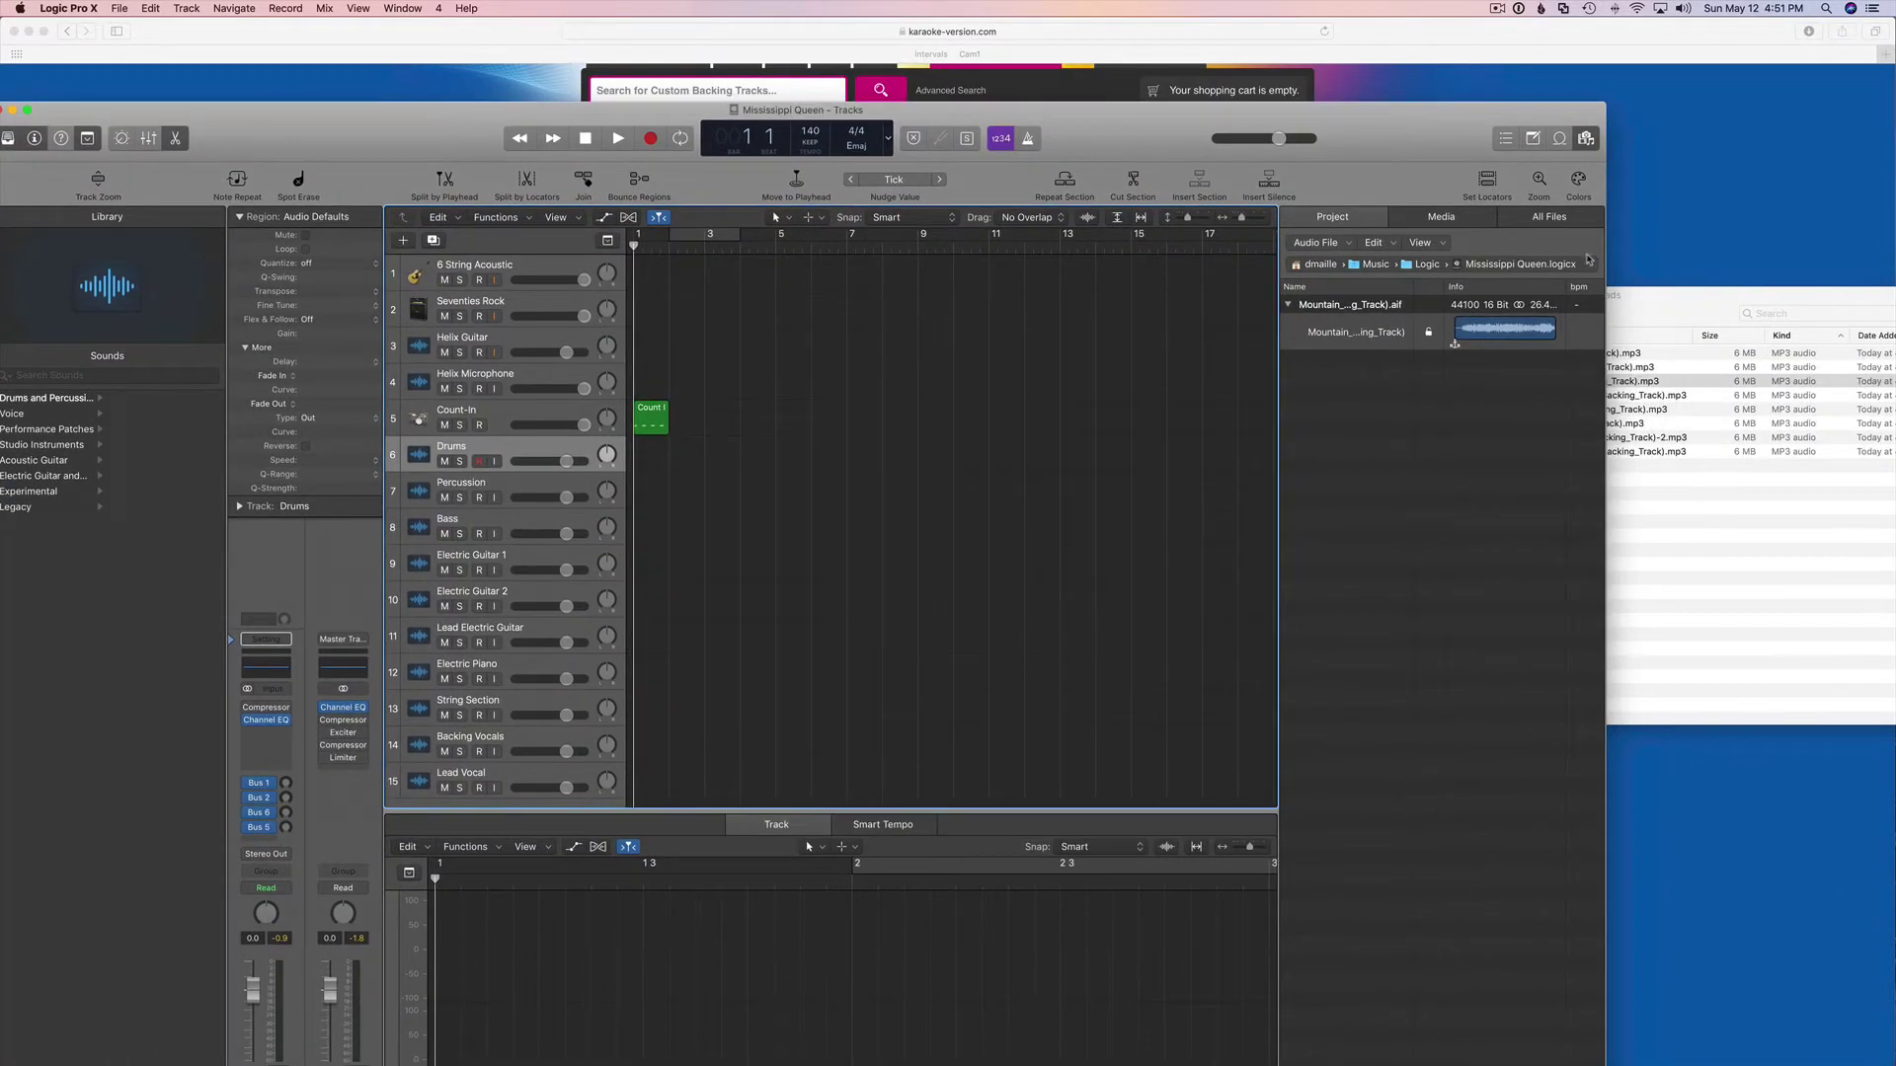
left_click(1629, 312)
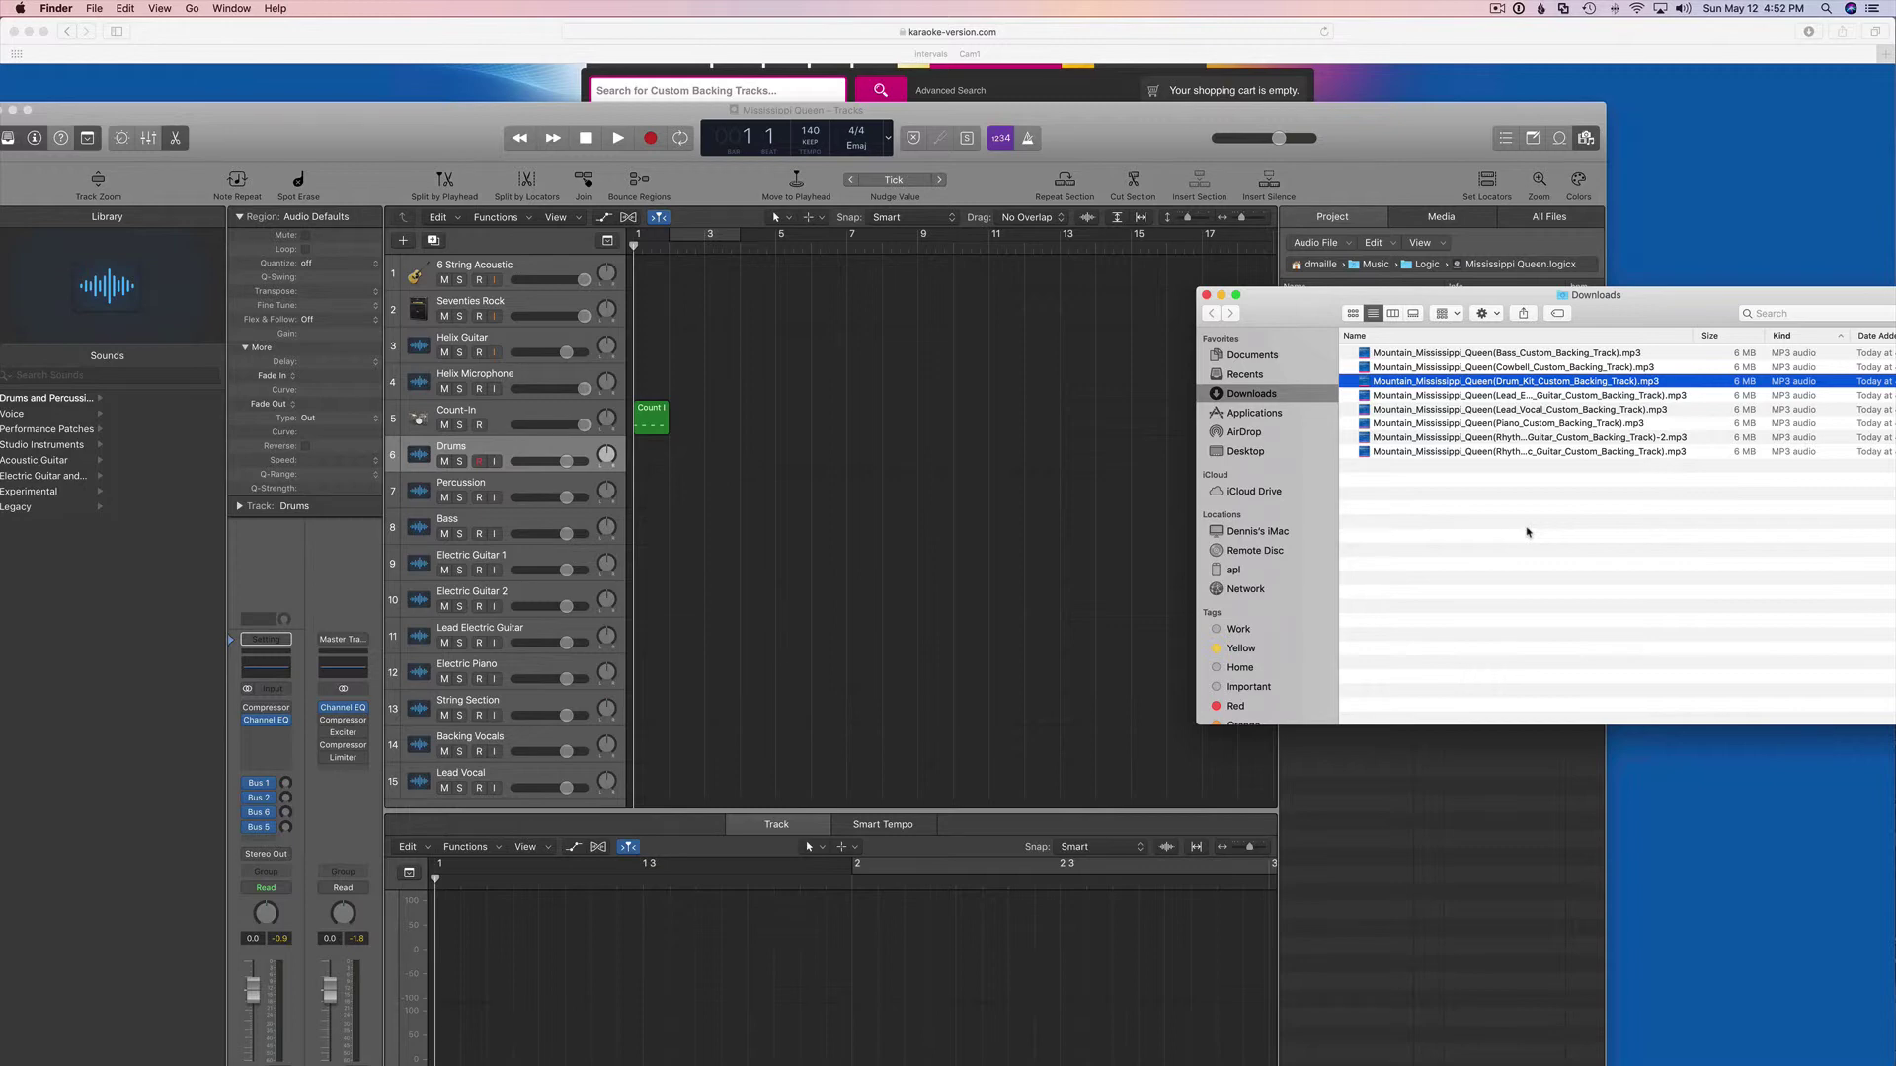
Review the downloaded Mississippi Queen MP3s in the Downloads folder and widen the Name column to reveal their full file names.
left_click(1487, 354)
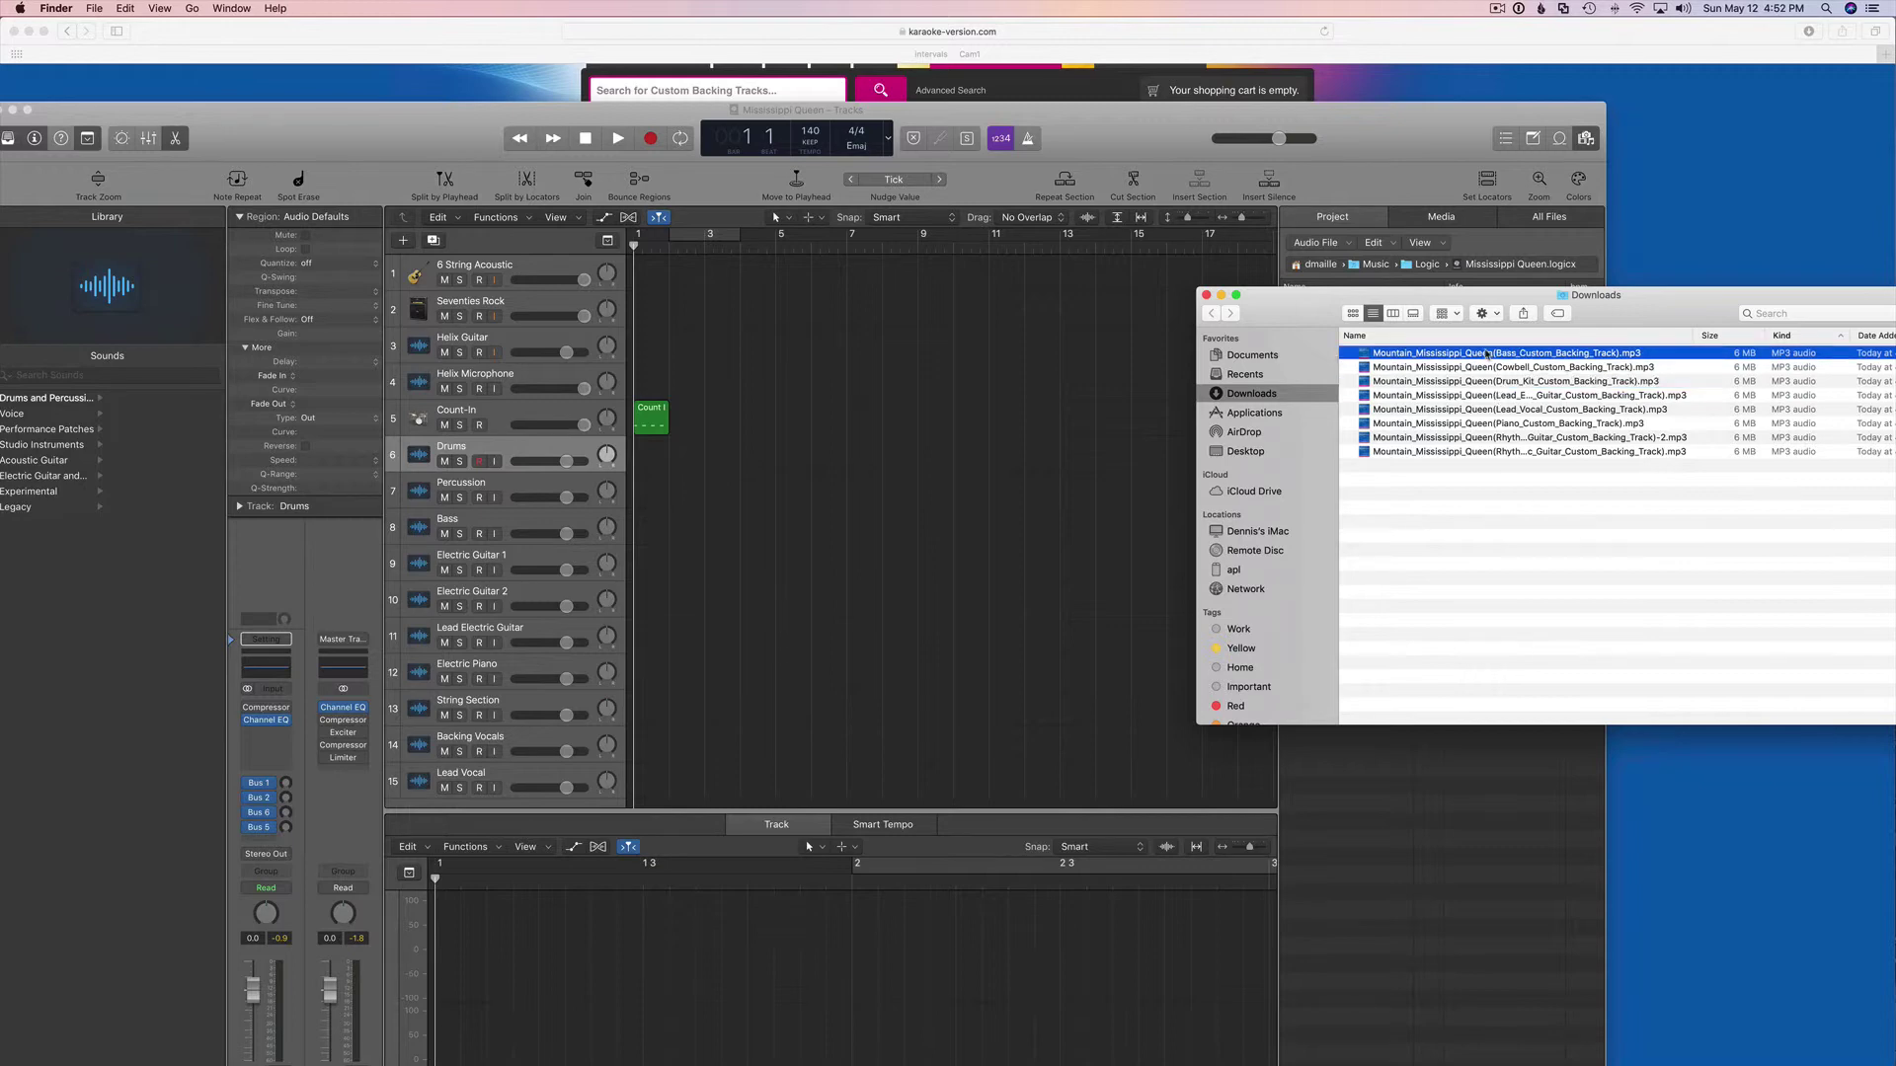
left_click(1465, 453, "shift")
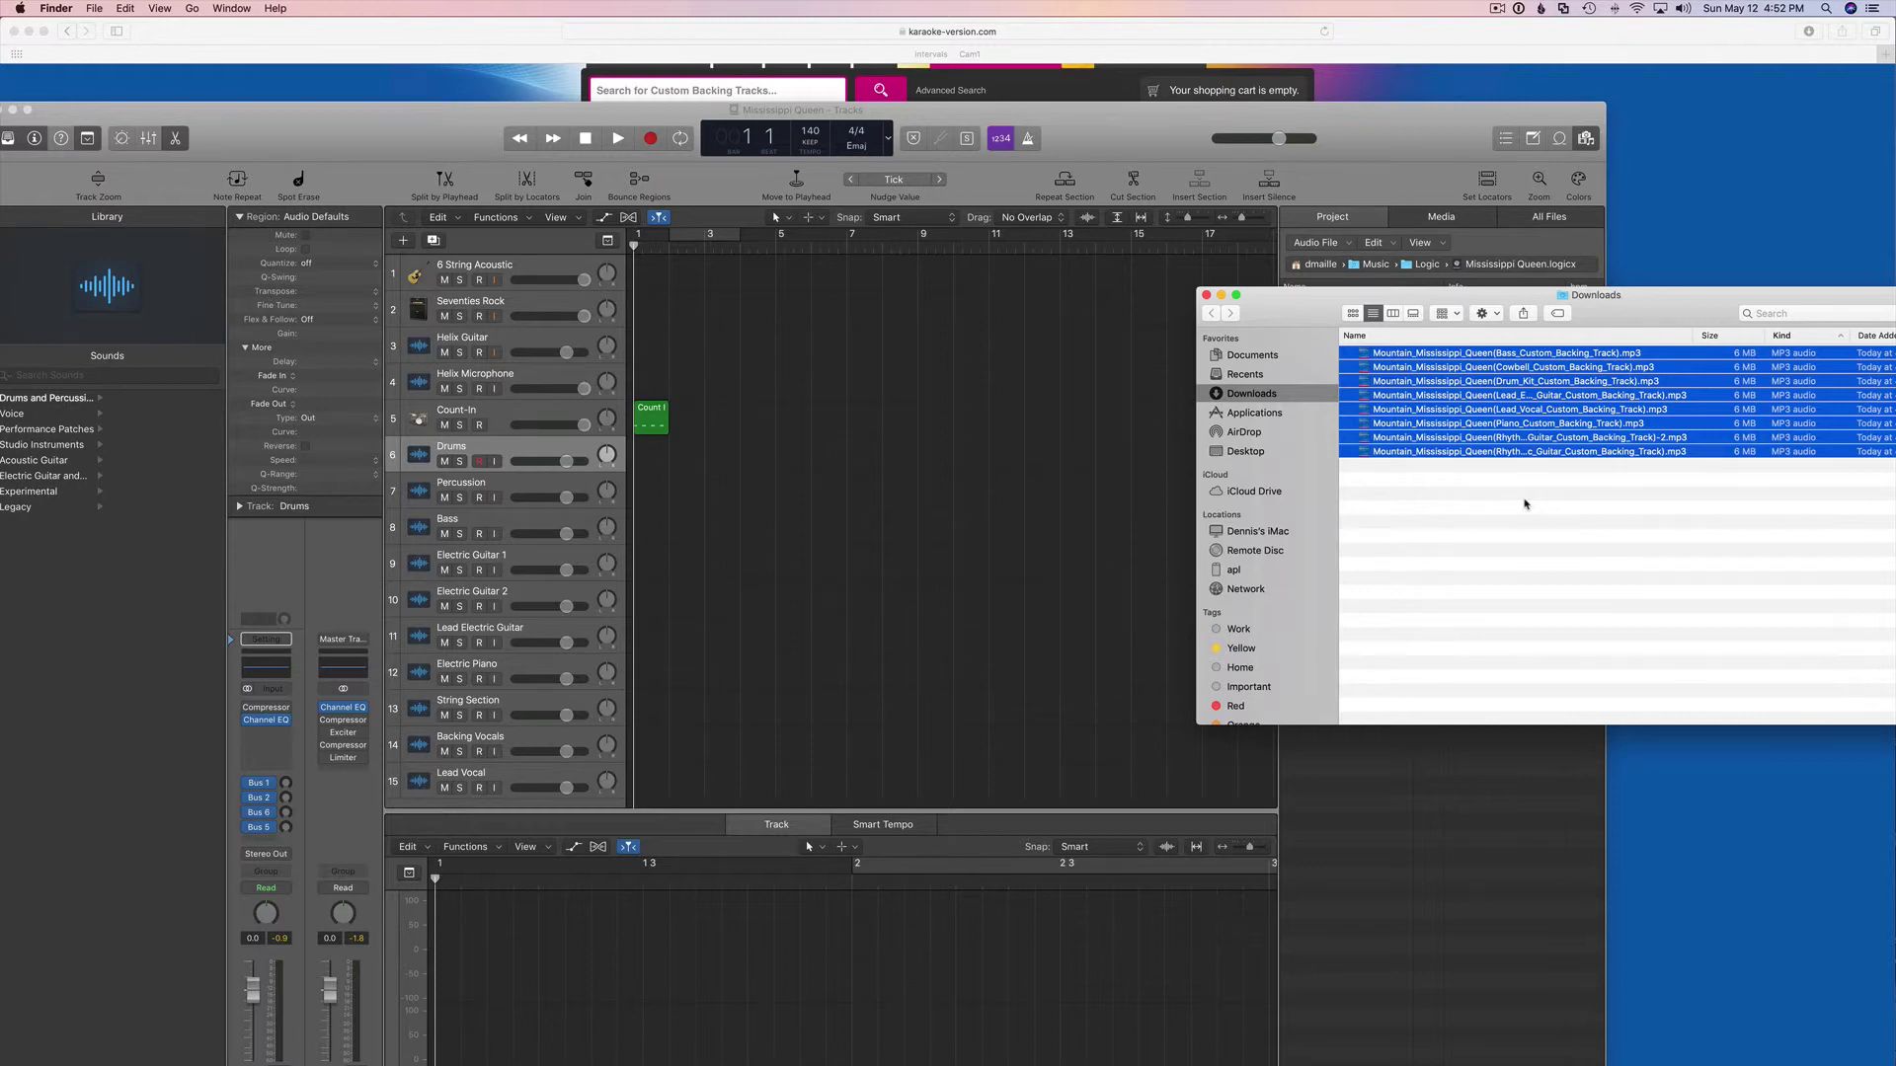
left_click(1523, 504)
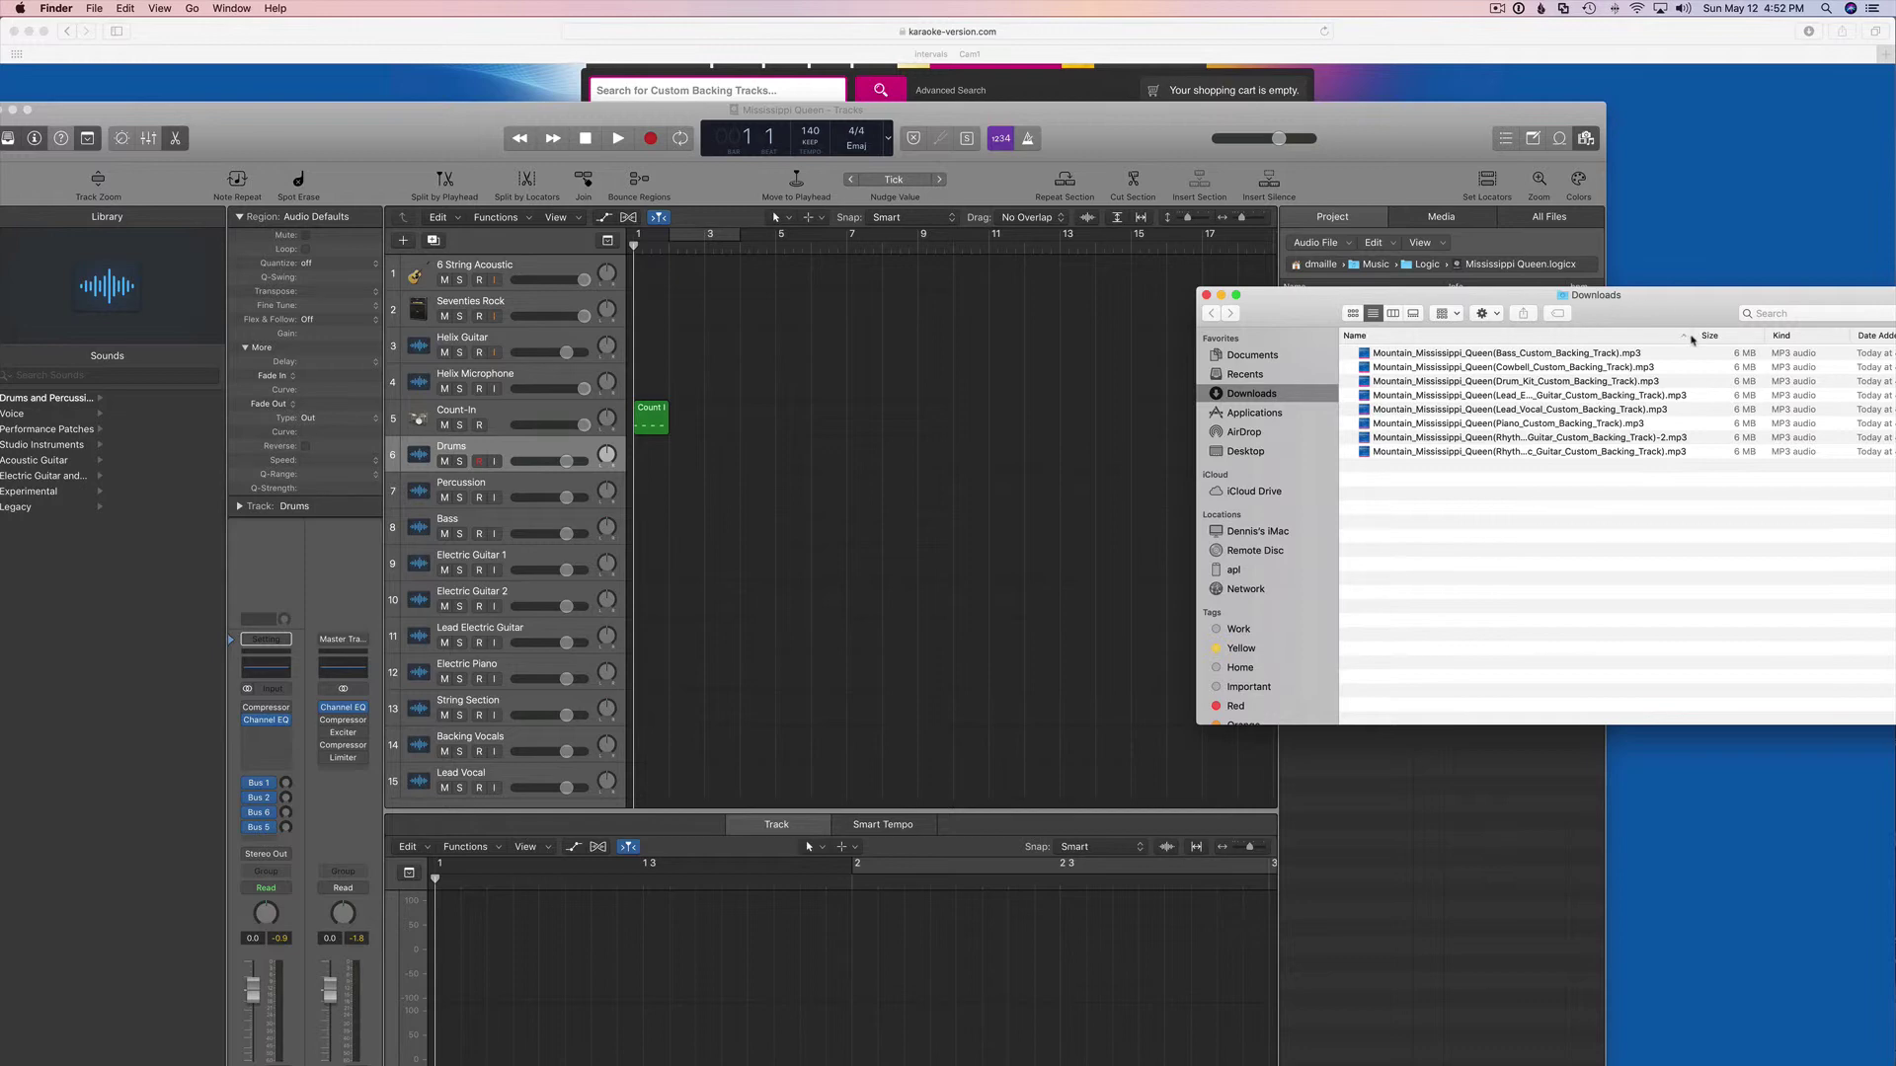
left_click_drag(1691, 340, 1775, 360)
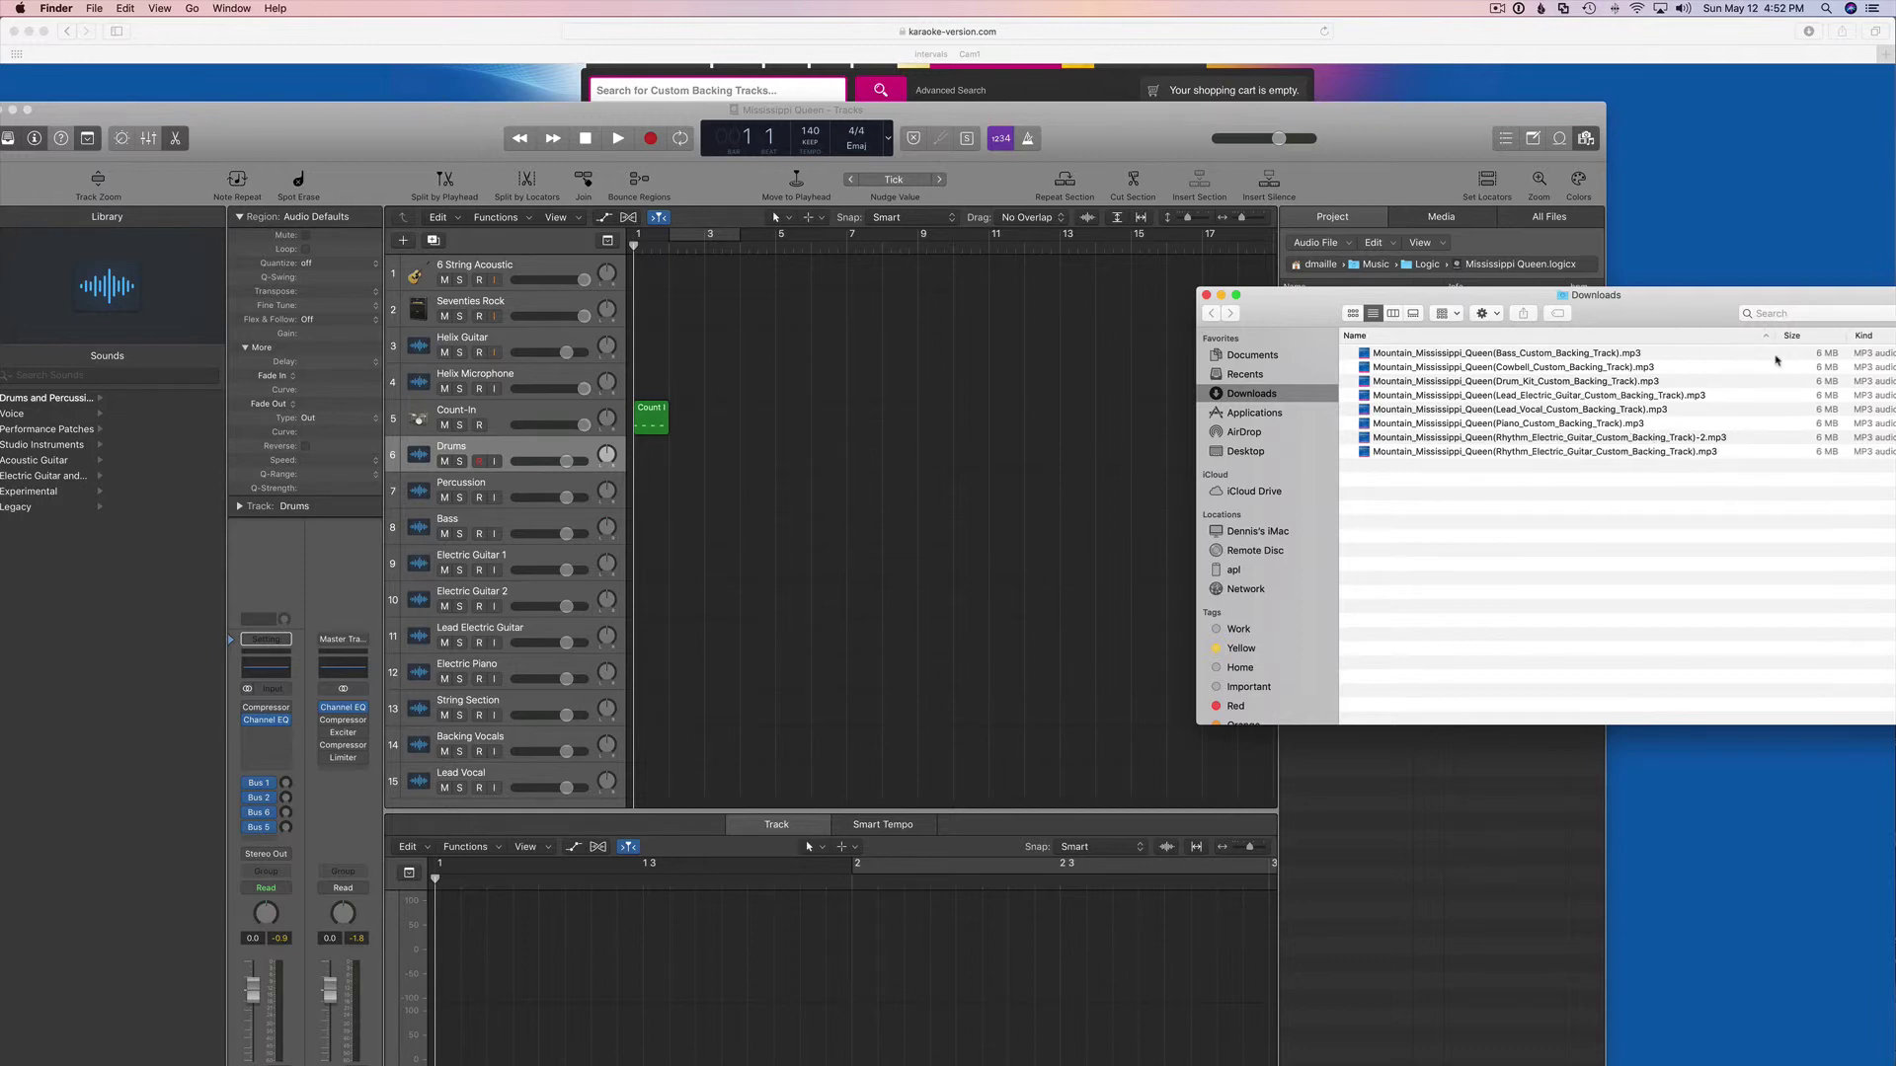
Place the Bass MP3 on the Bass track and the Cowbell MP3 on the Percussion track, both starting at bar 2.
left_click(1589, 356)
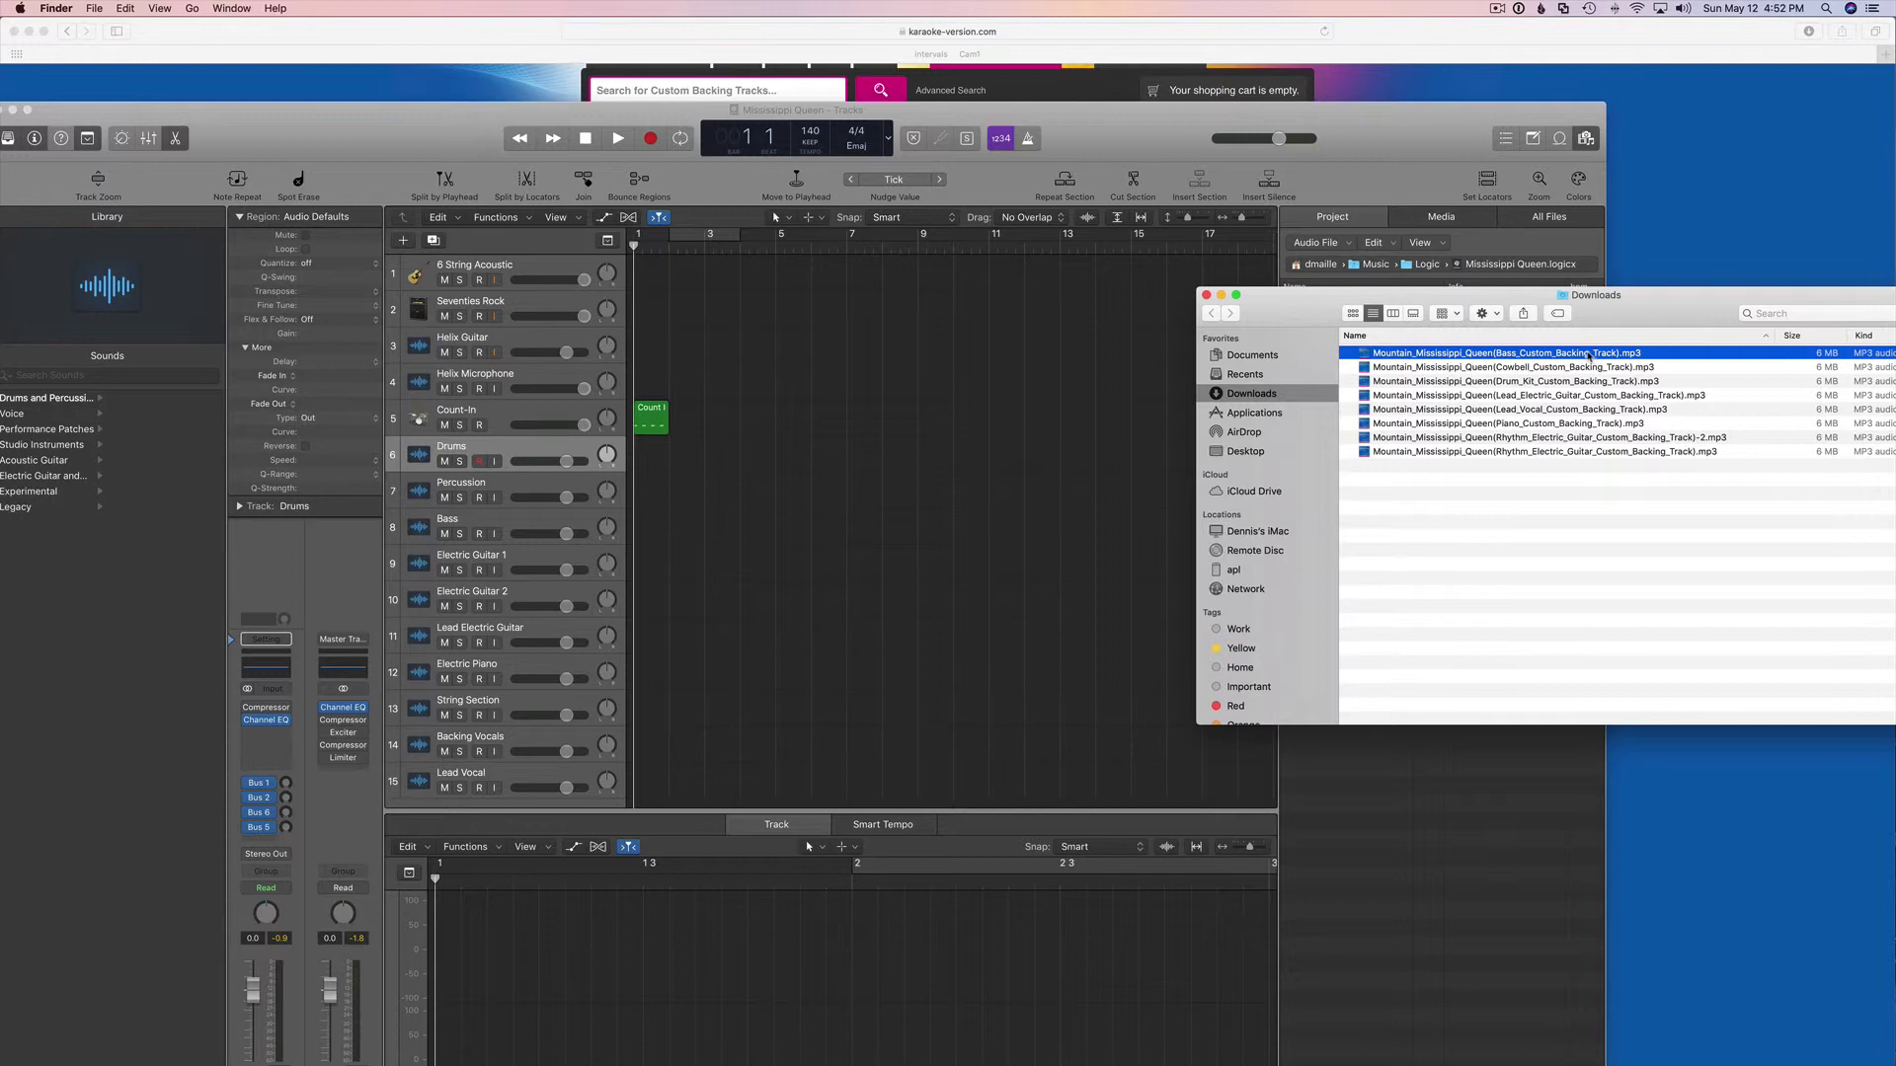
left_click_drag(1588, 355, 671, 531)
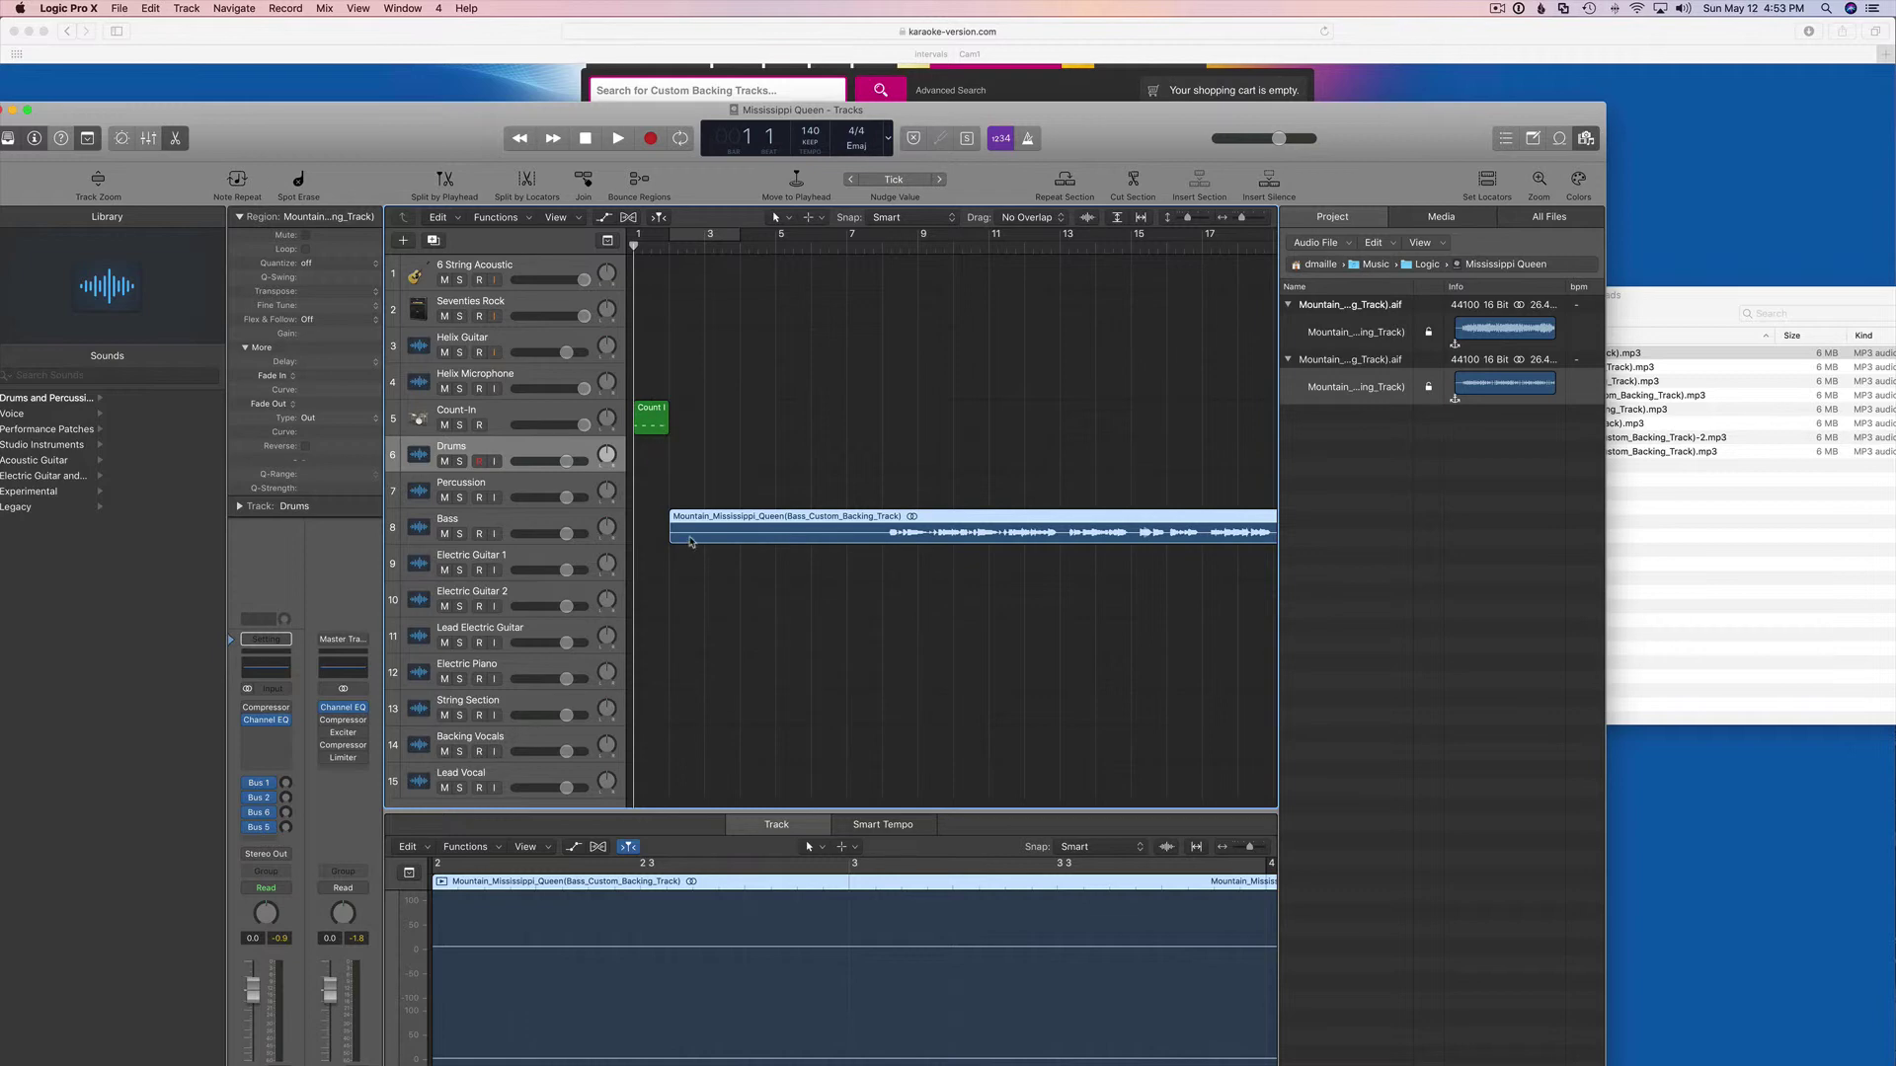
left_click(1629, 354)
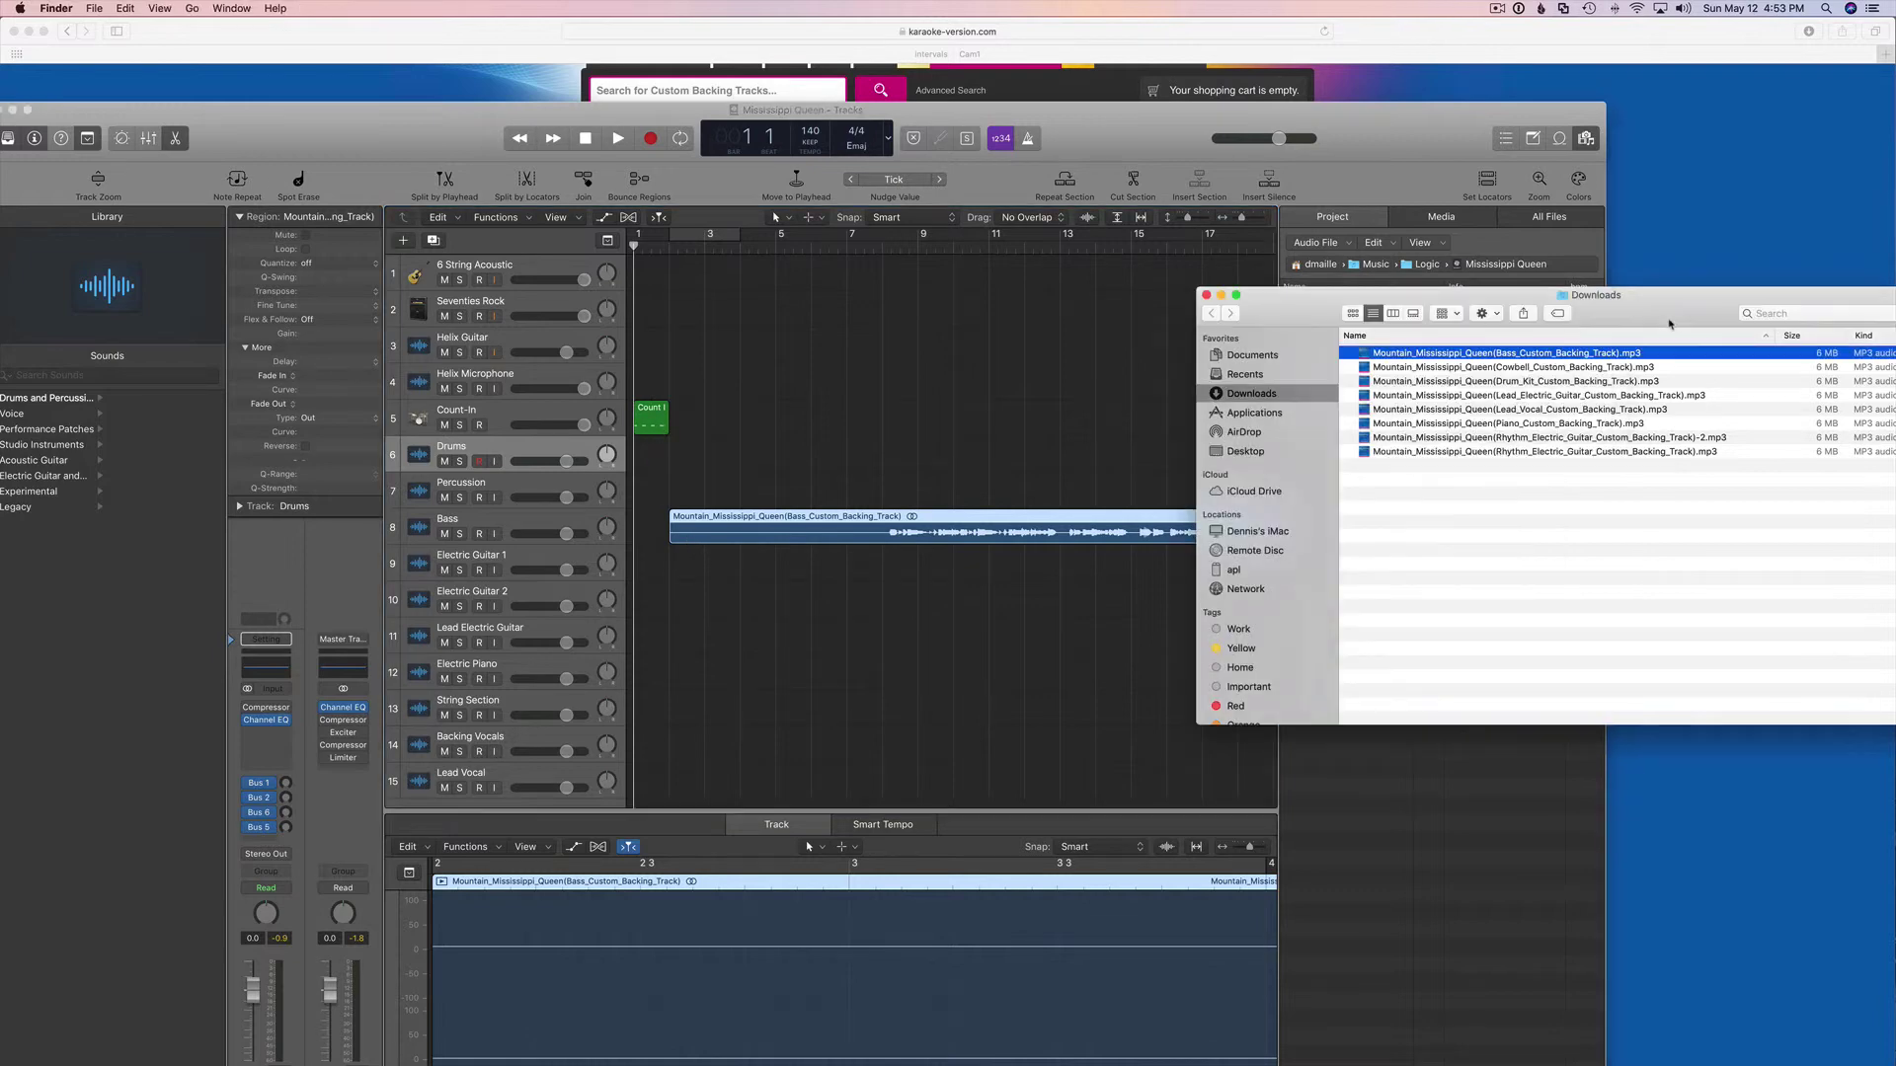
left_click(1580, 368)
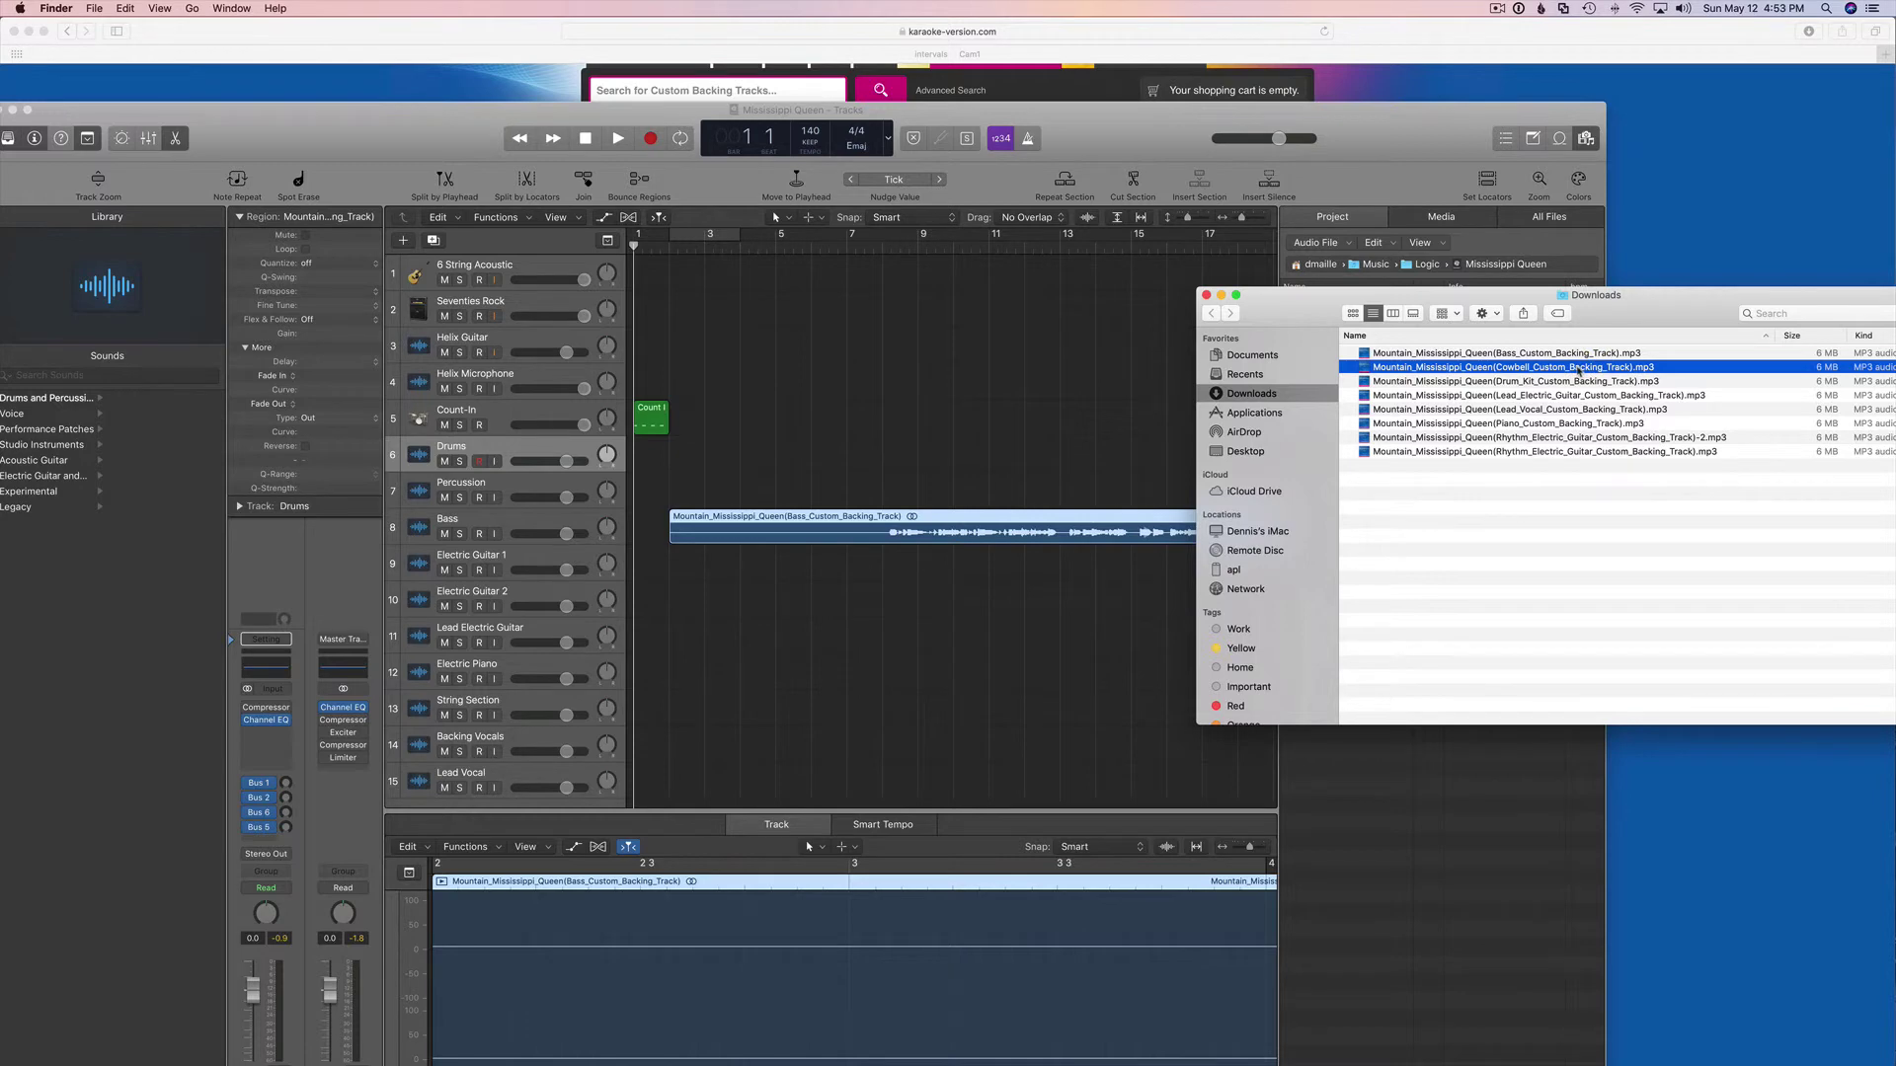
left_click_drag(1580, 370, 672, 496)
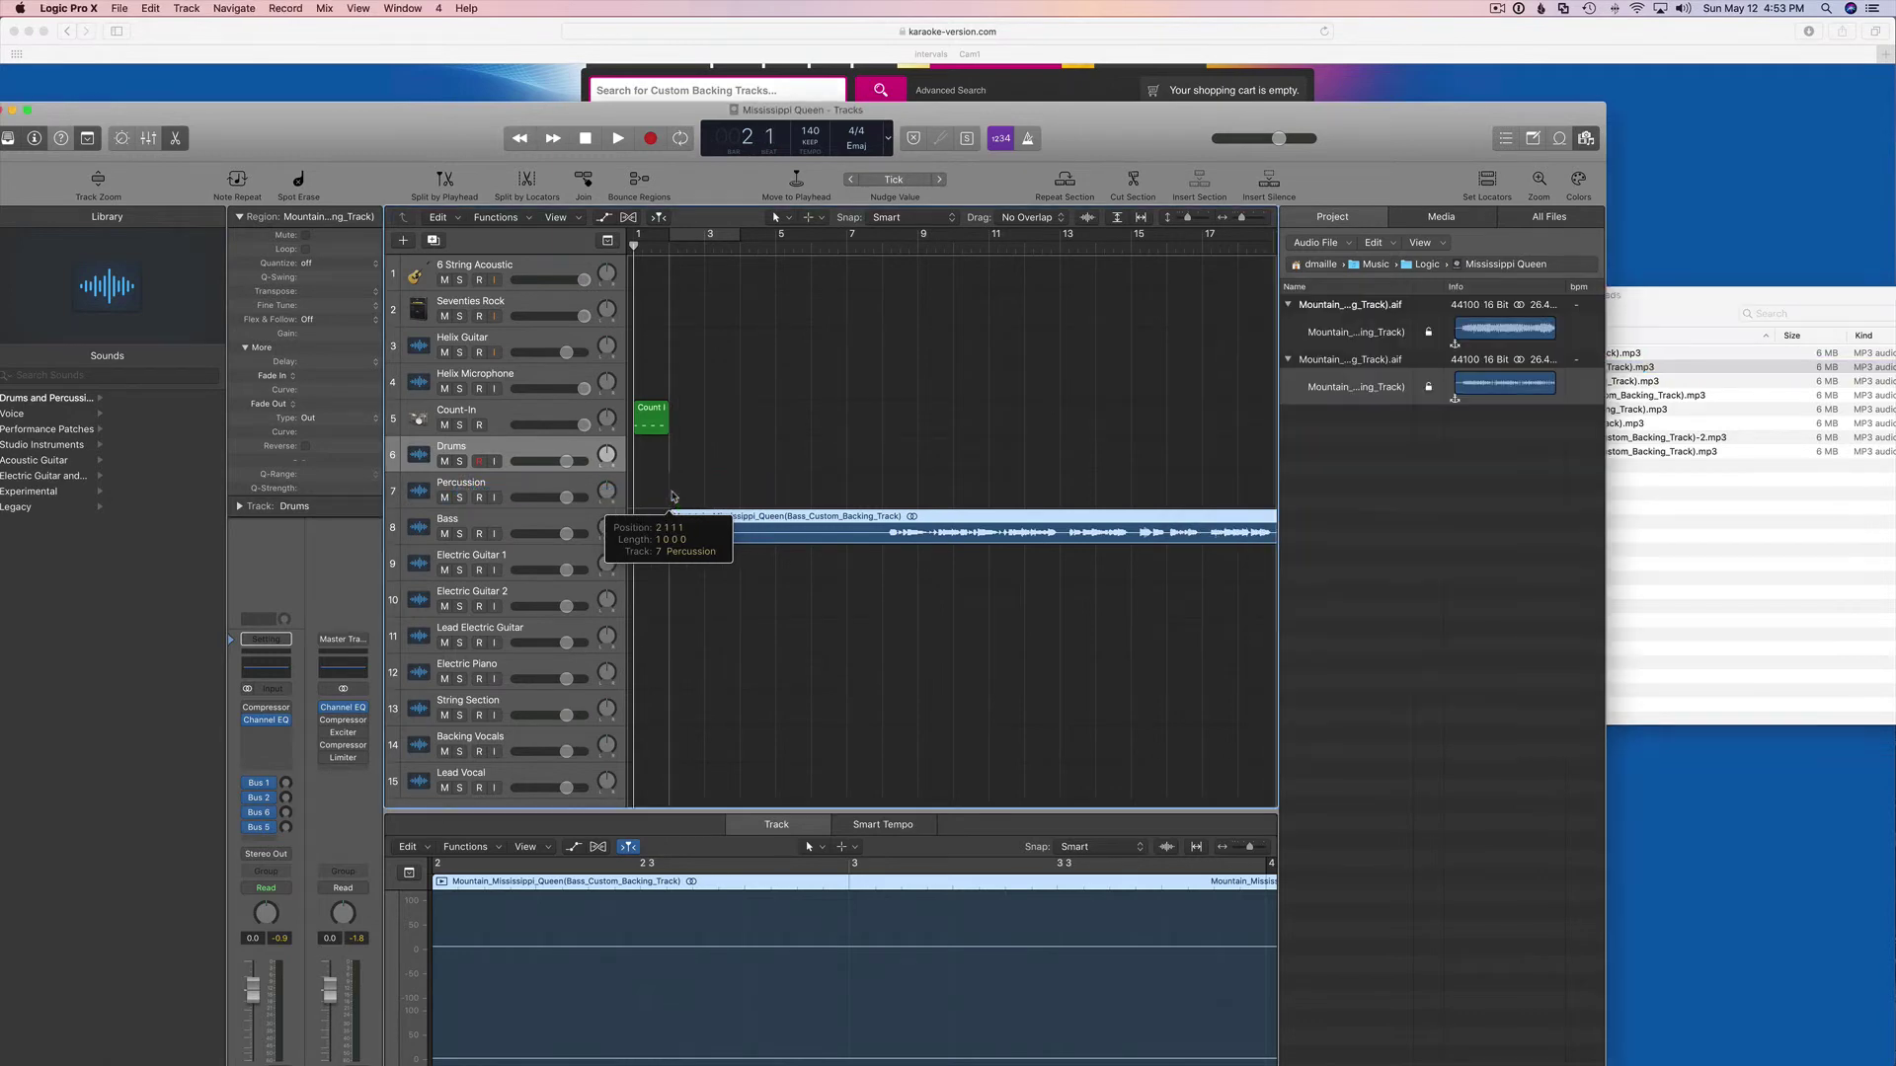
Rename the Percussion track as Cowbell.
double_click(457, 481)
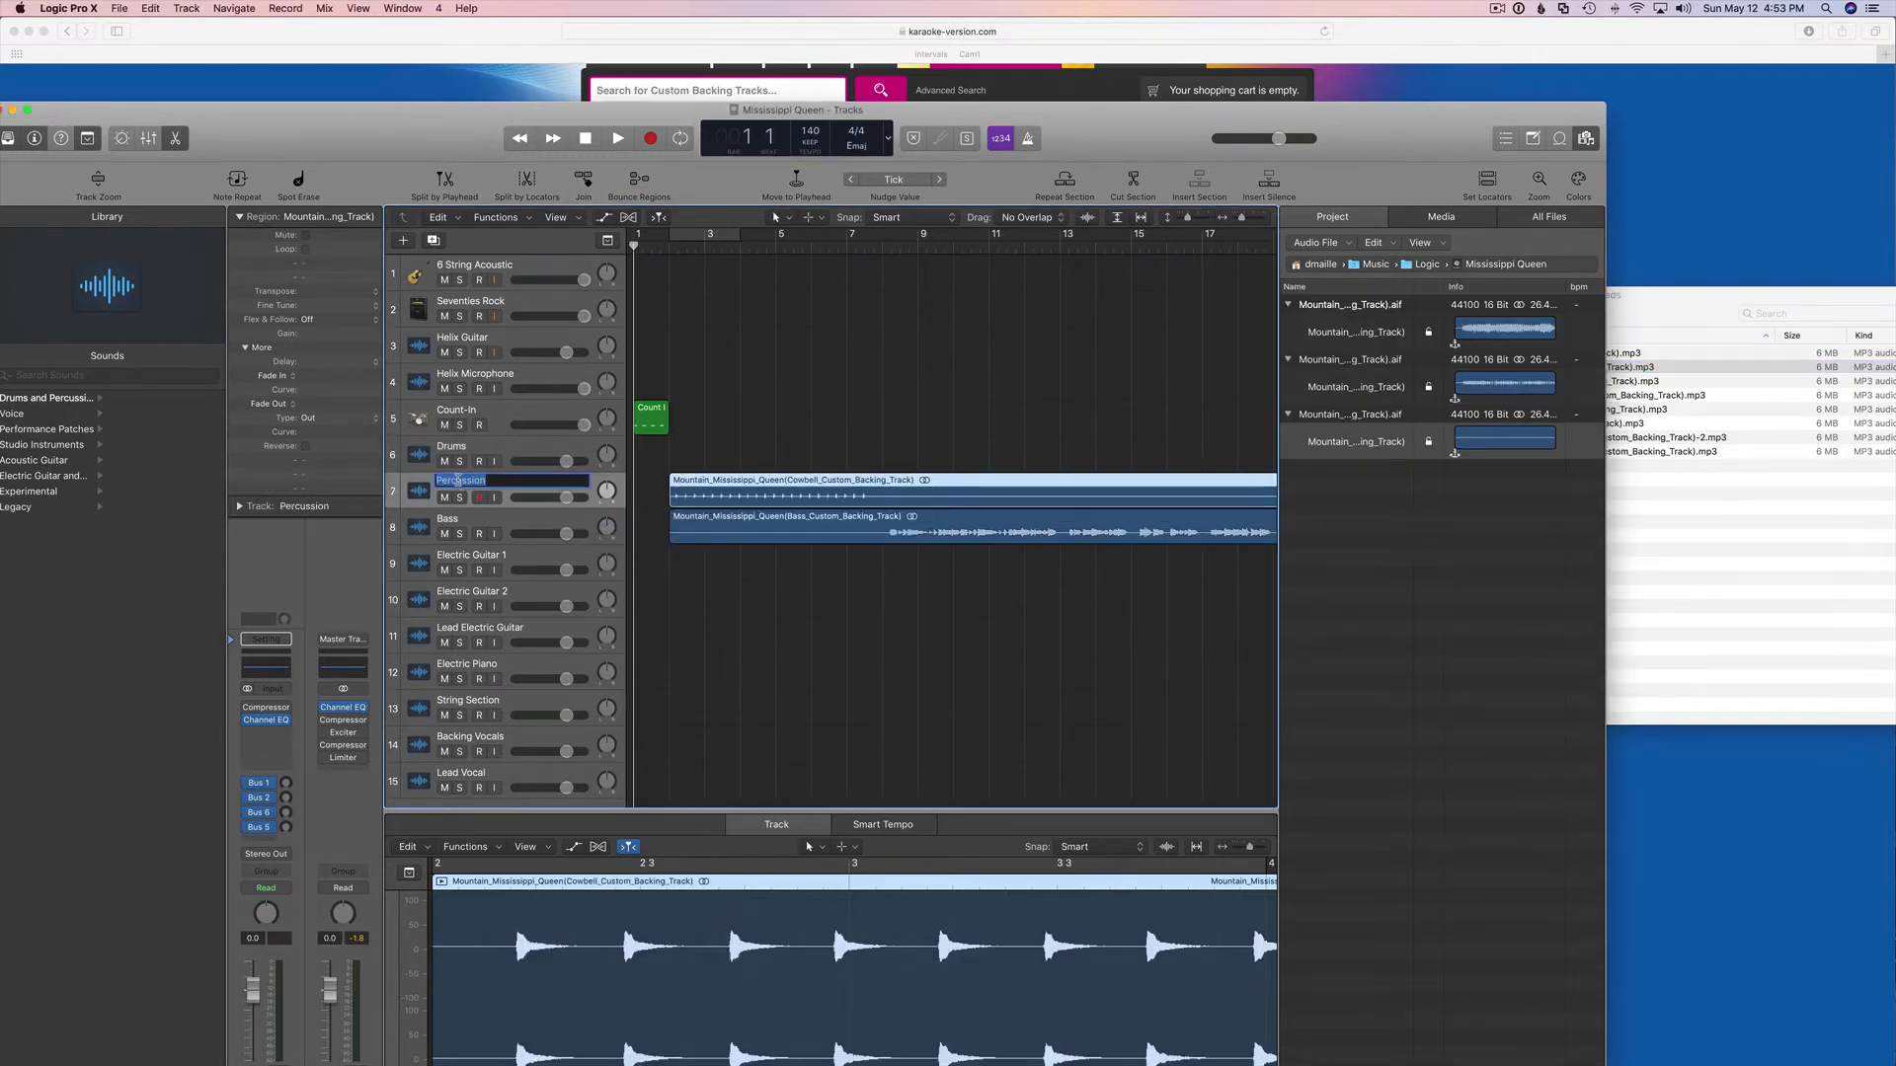
type("Cowbell")
key("Return")
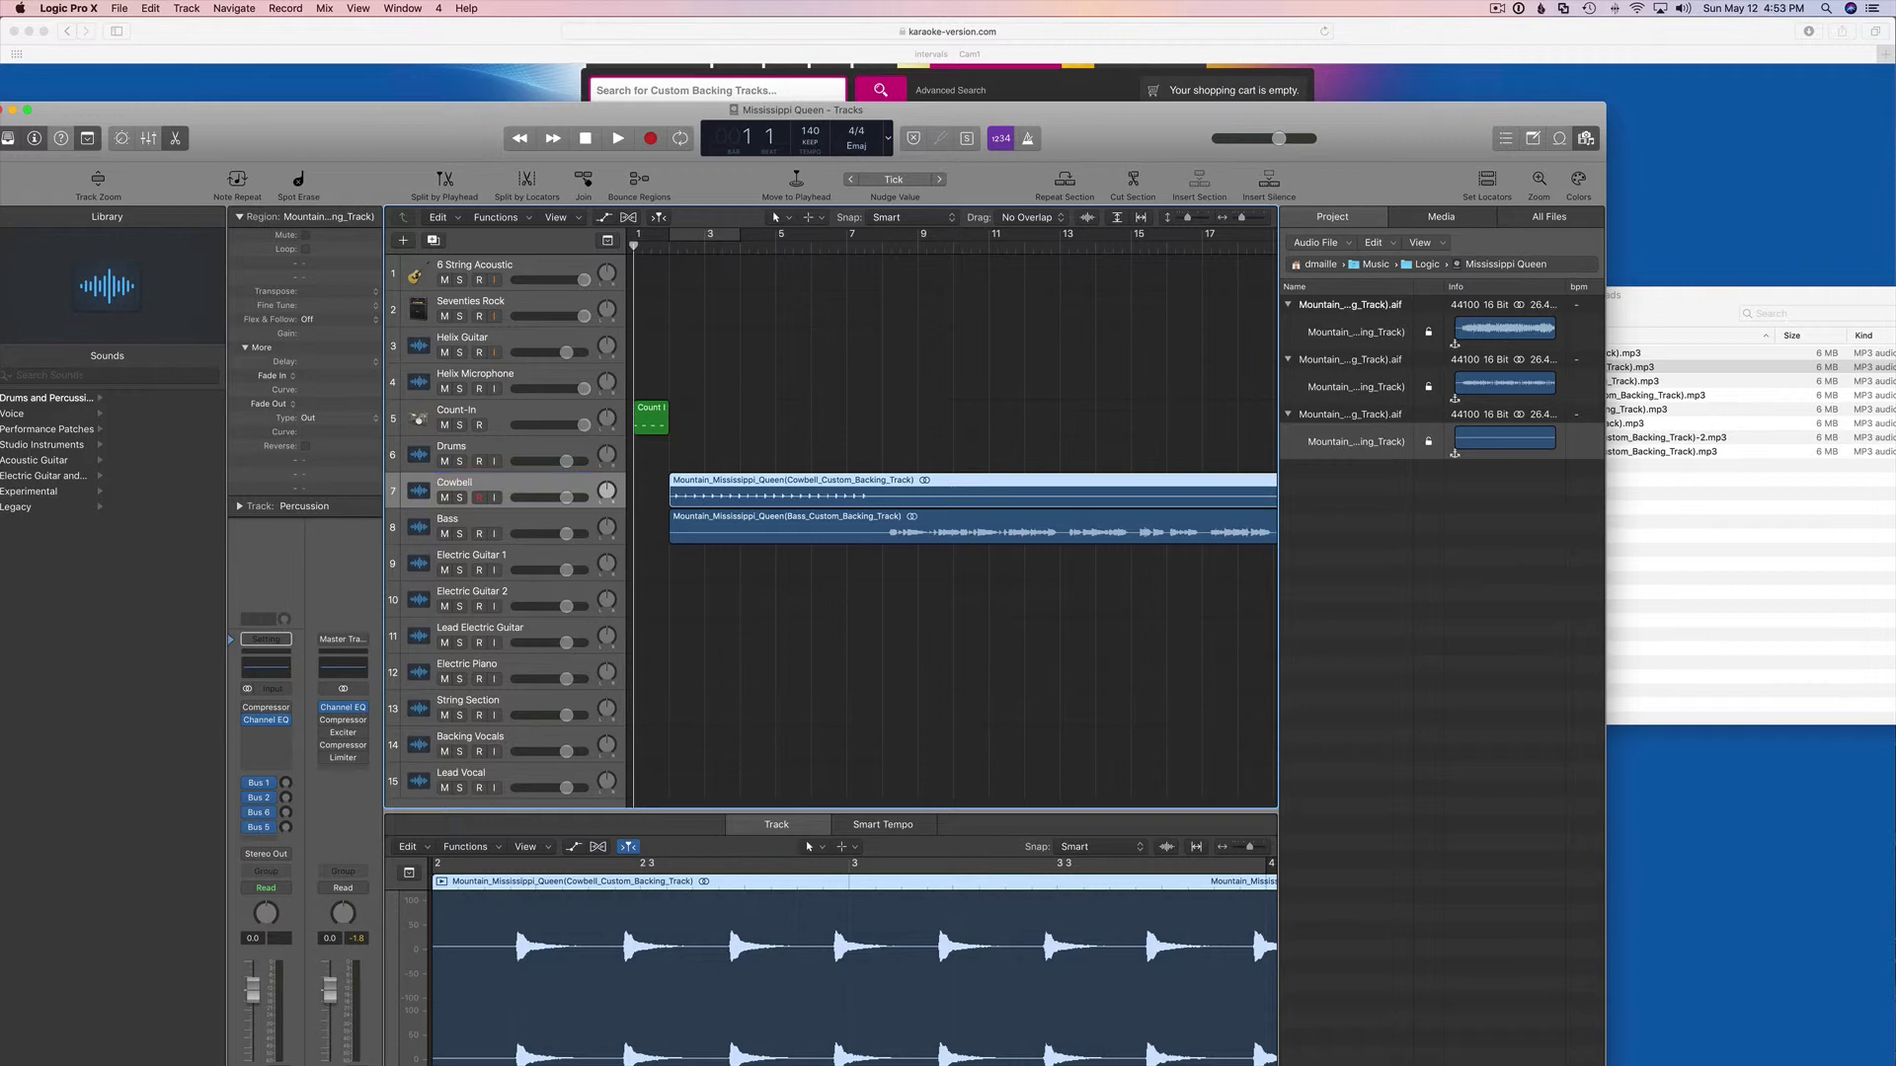
Place the Drum Kit, Lead Electric Guitar, Lead Vocal and Piano MP3s on their matching tracks at bar 2, renaming the Electric Piano track Piano.
left_click(1626, 357)
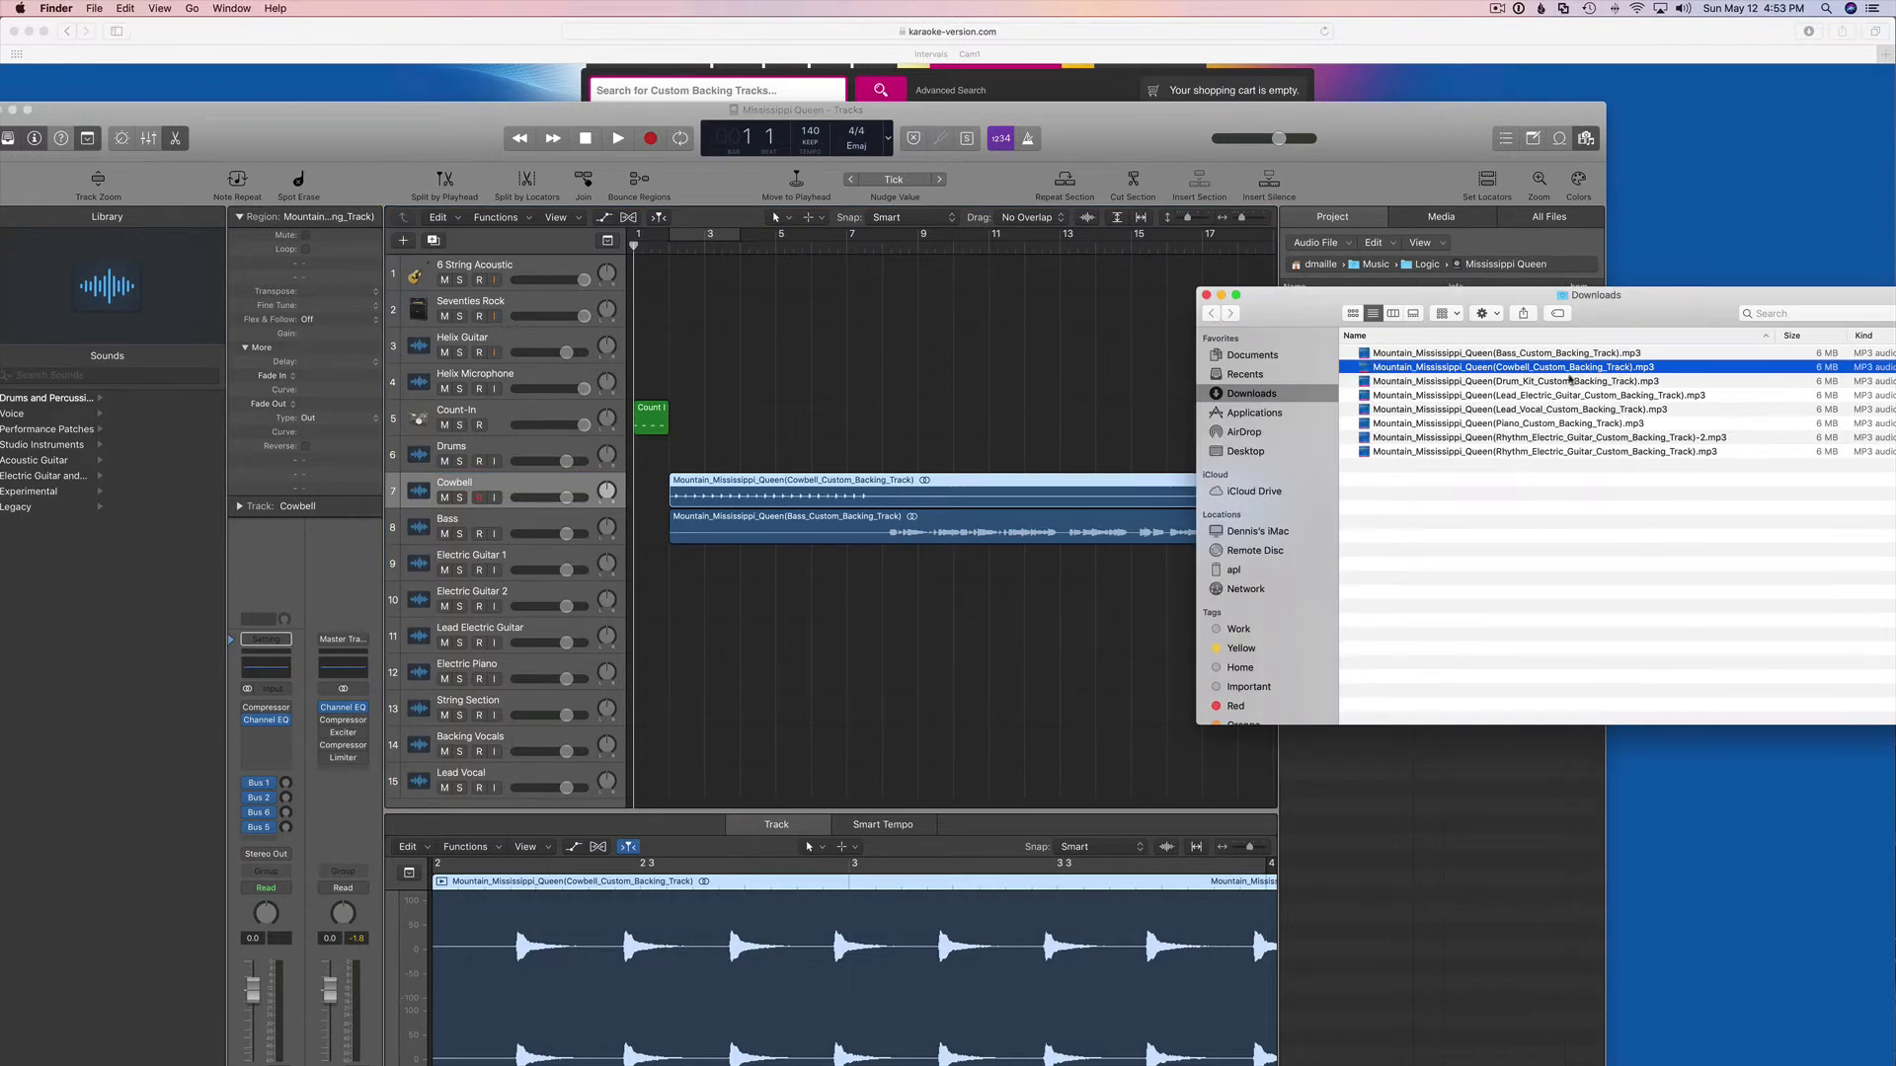
left_click_drag(1570, 380, 672, 458)
left_click(1572, 395)
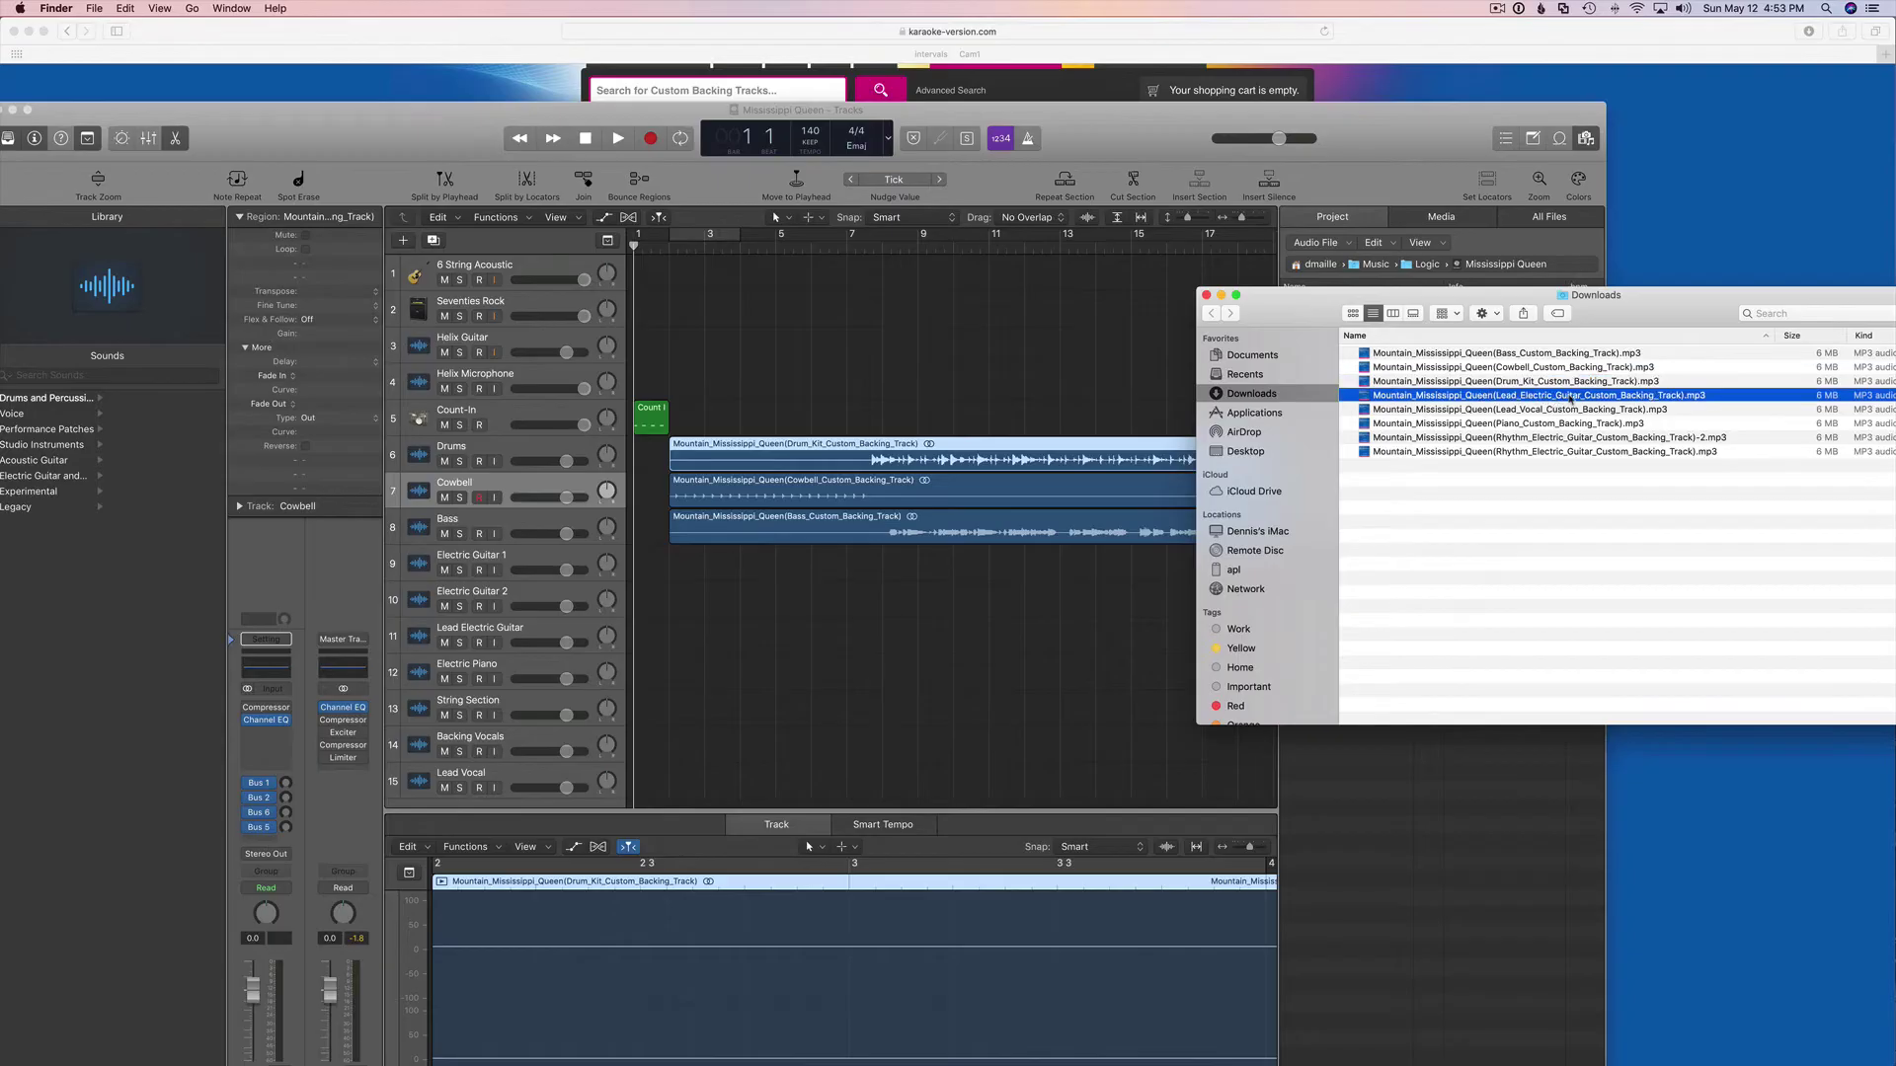
left_click_drag(1473, 400, 675, 639)
left_click_drag(1570, 409, 672, 677)
Place the Rhythm Electric Guitar MP3 on Electric Guitar 1 and its "-2" version on Electric Guitar 2, both starting at bar 2.
left_click(1630, 437)
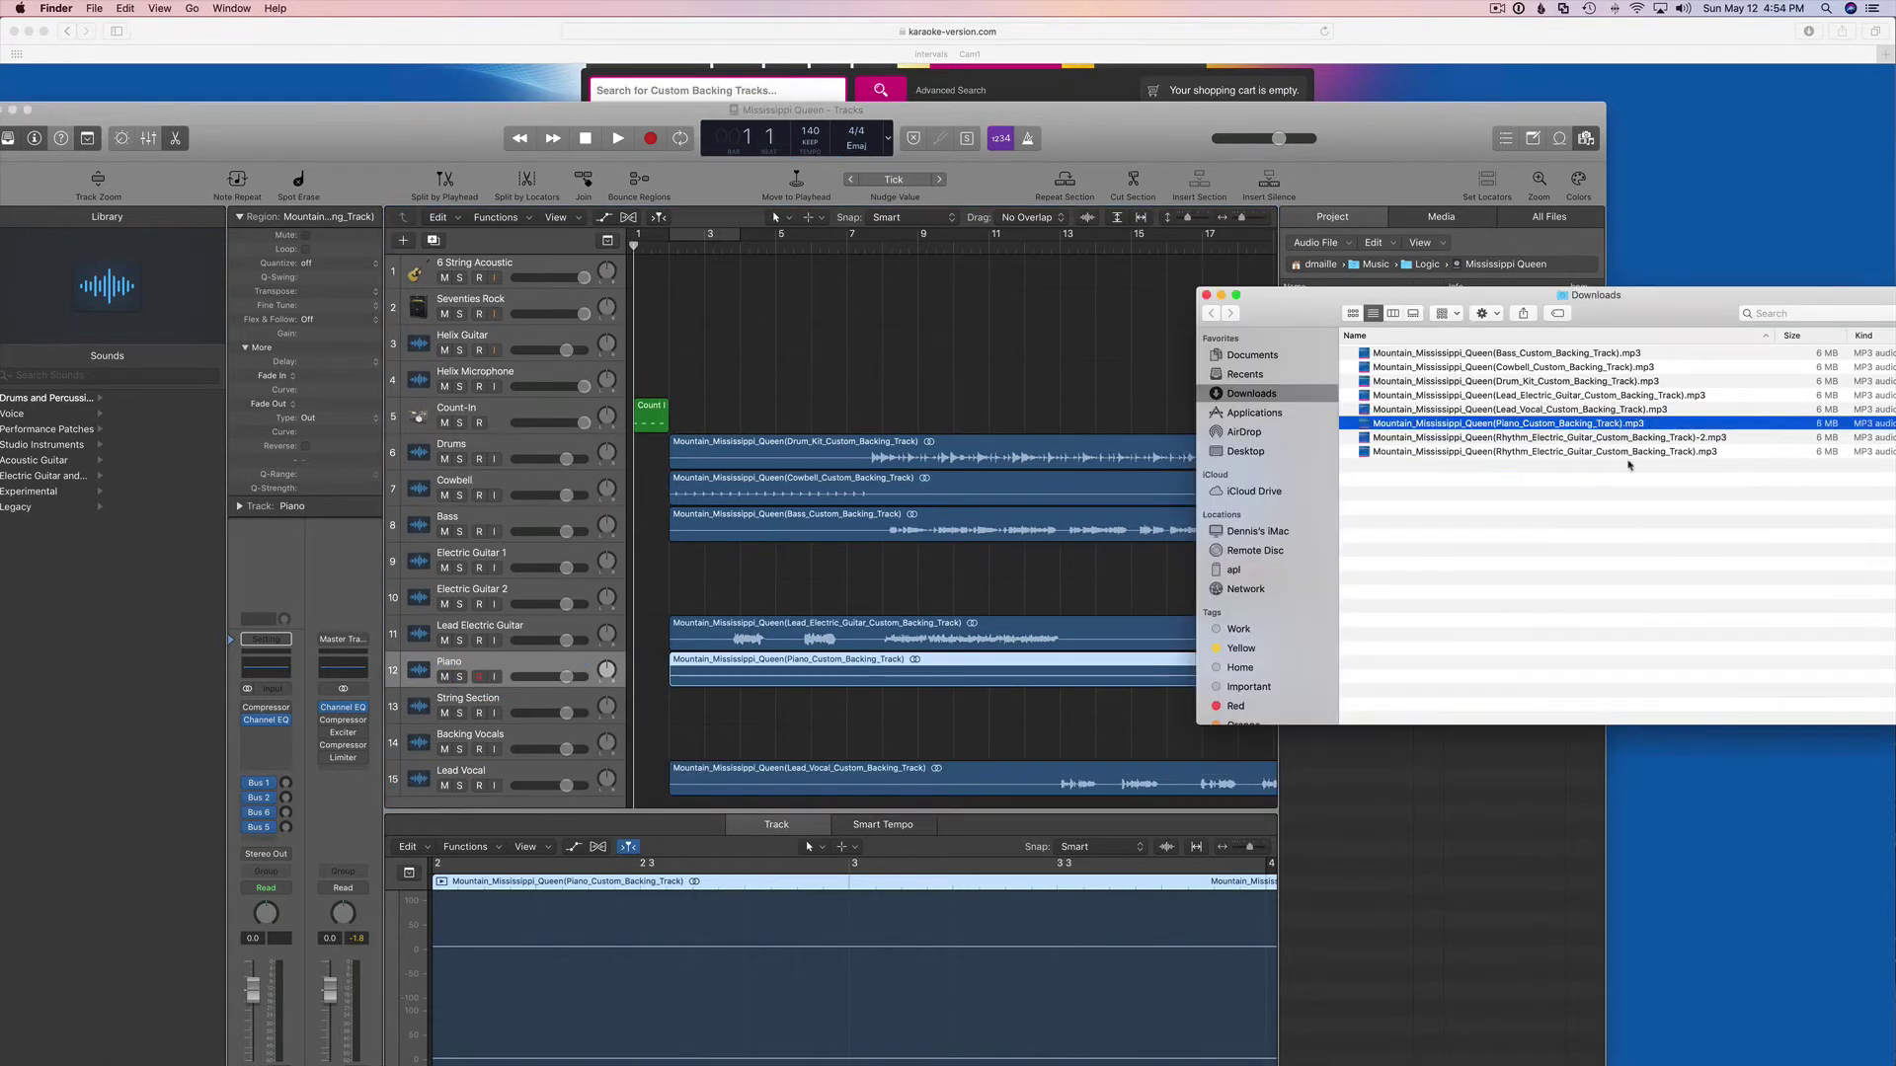
left_click_drag(1580, 437, 676, 558)
left_click(1580, 452)
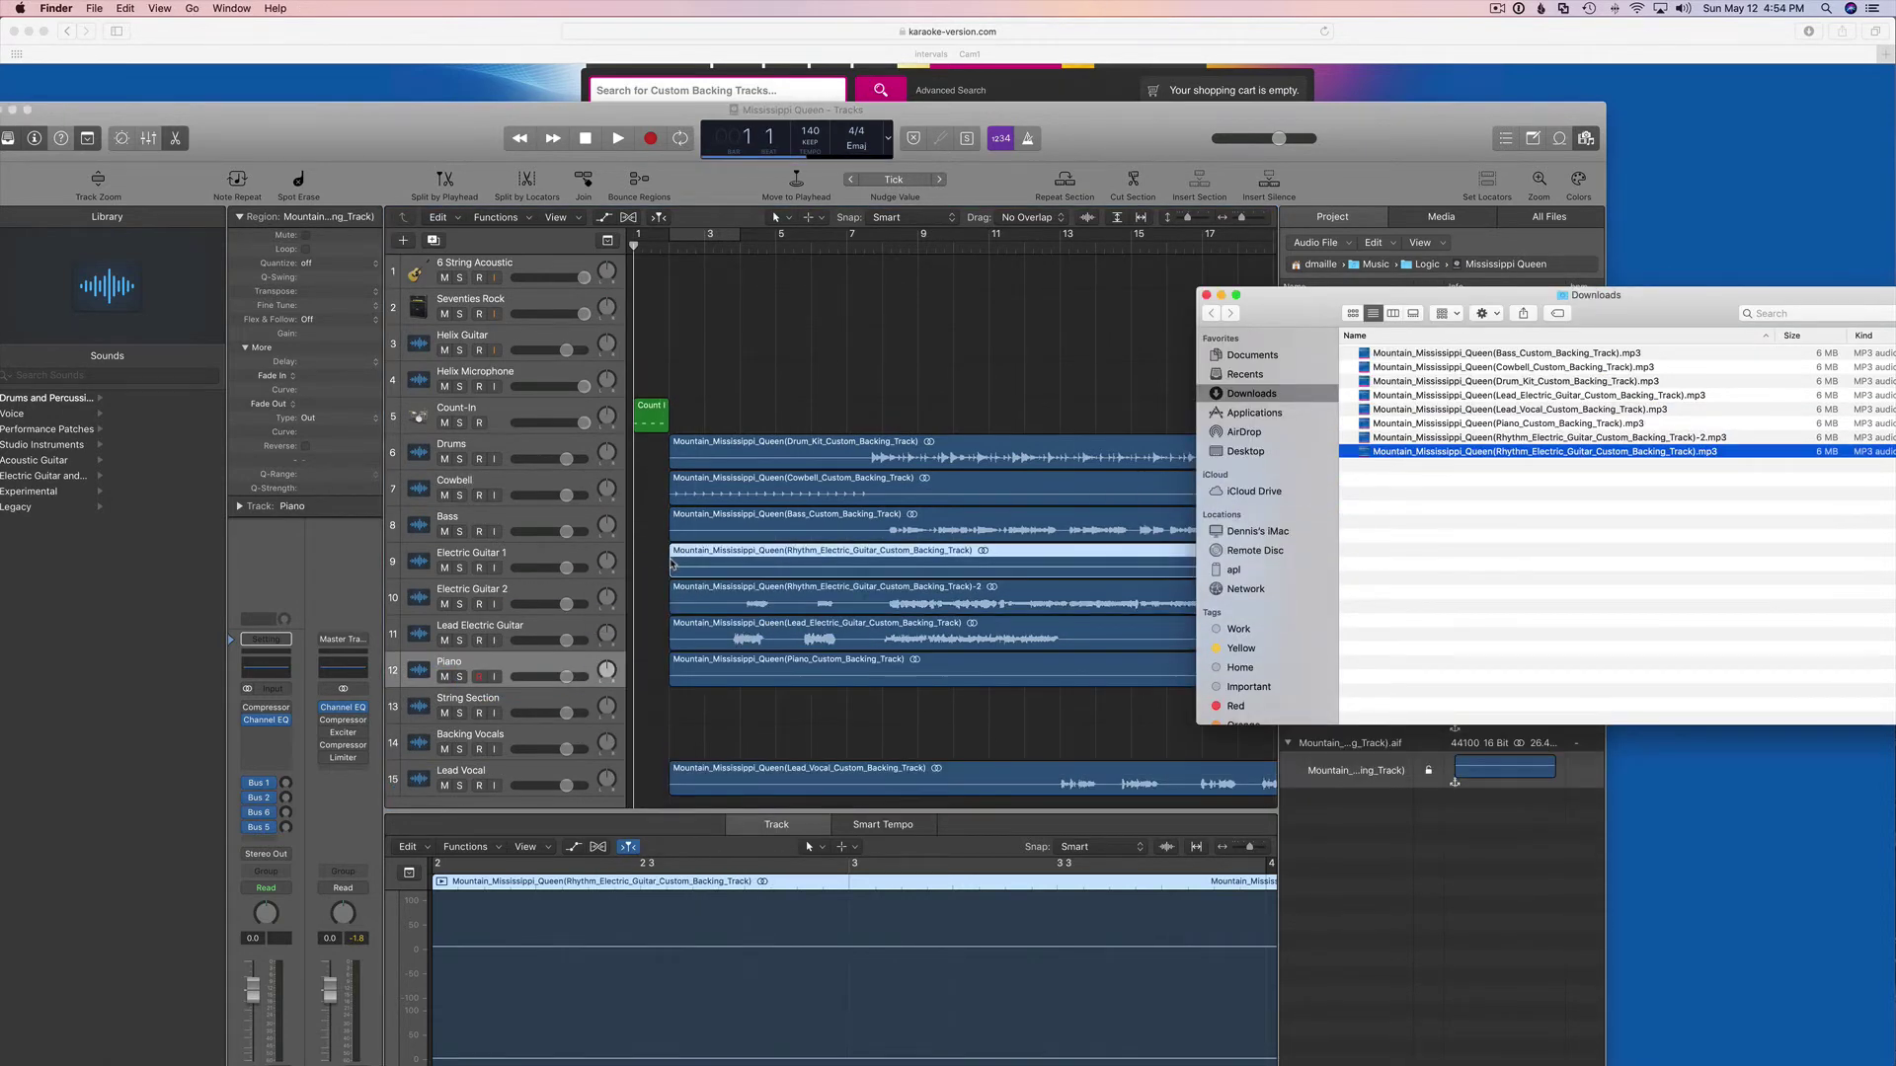
Delete the unused String Section and Backing Vocals tracks.
left_click(571, 700)
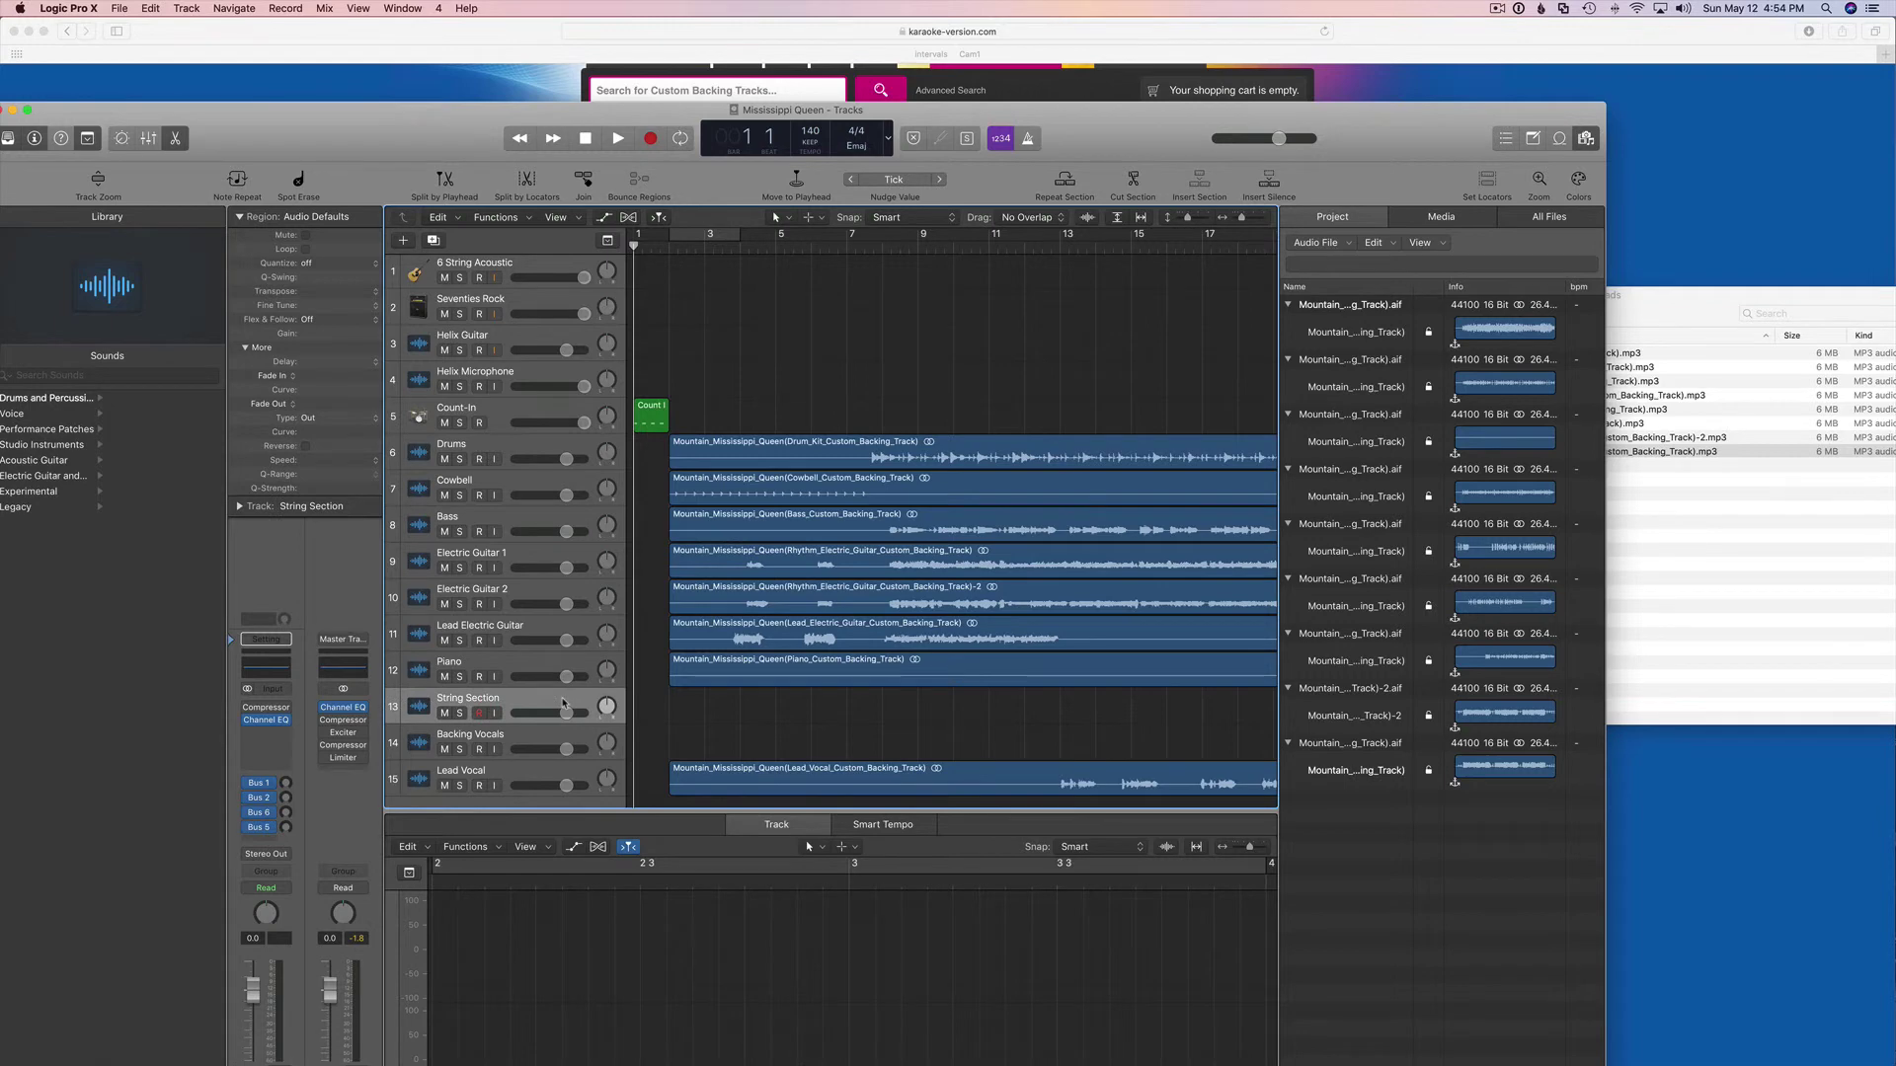
key("super+BackSpace")
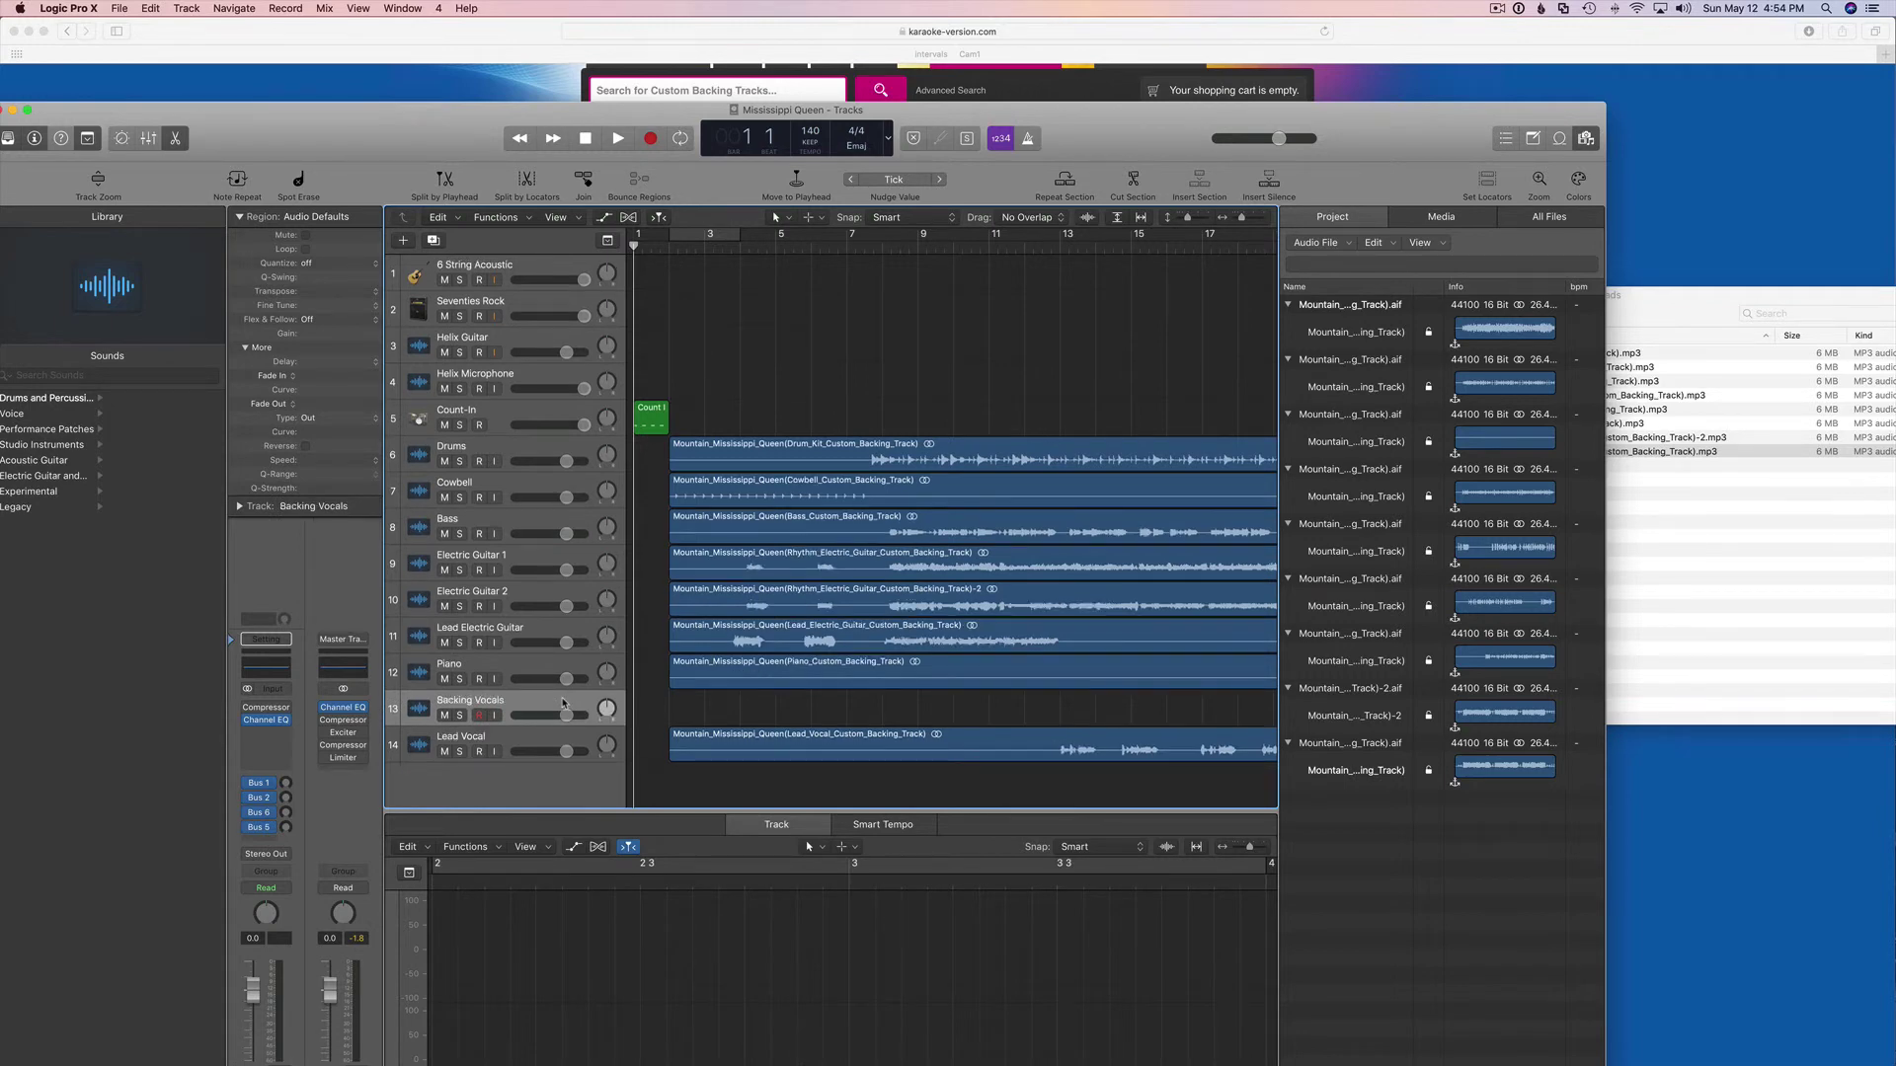
key("super+BackSpace")
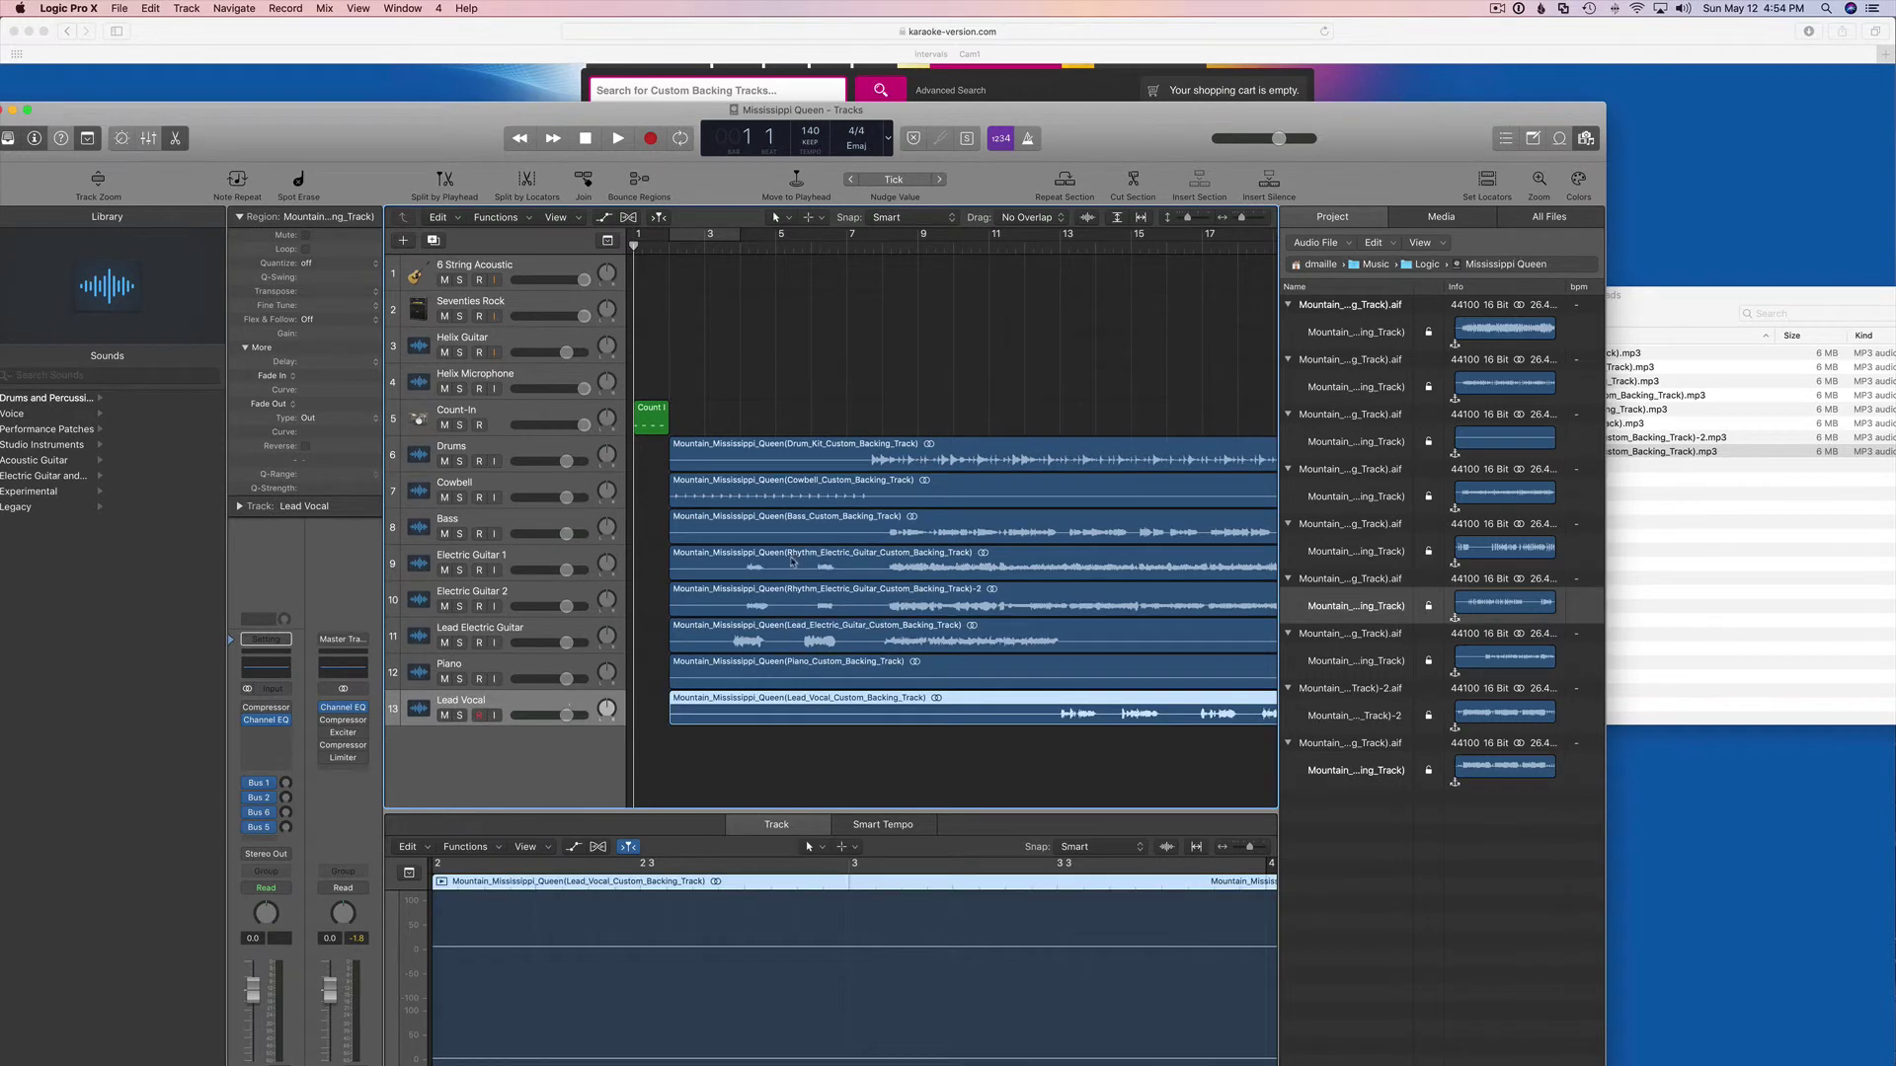
Play back the assembled arrangement with the Lead Electric Guitar track muted, and stop it with the playhead at the project start.
key("super+Right")
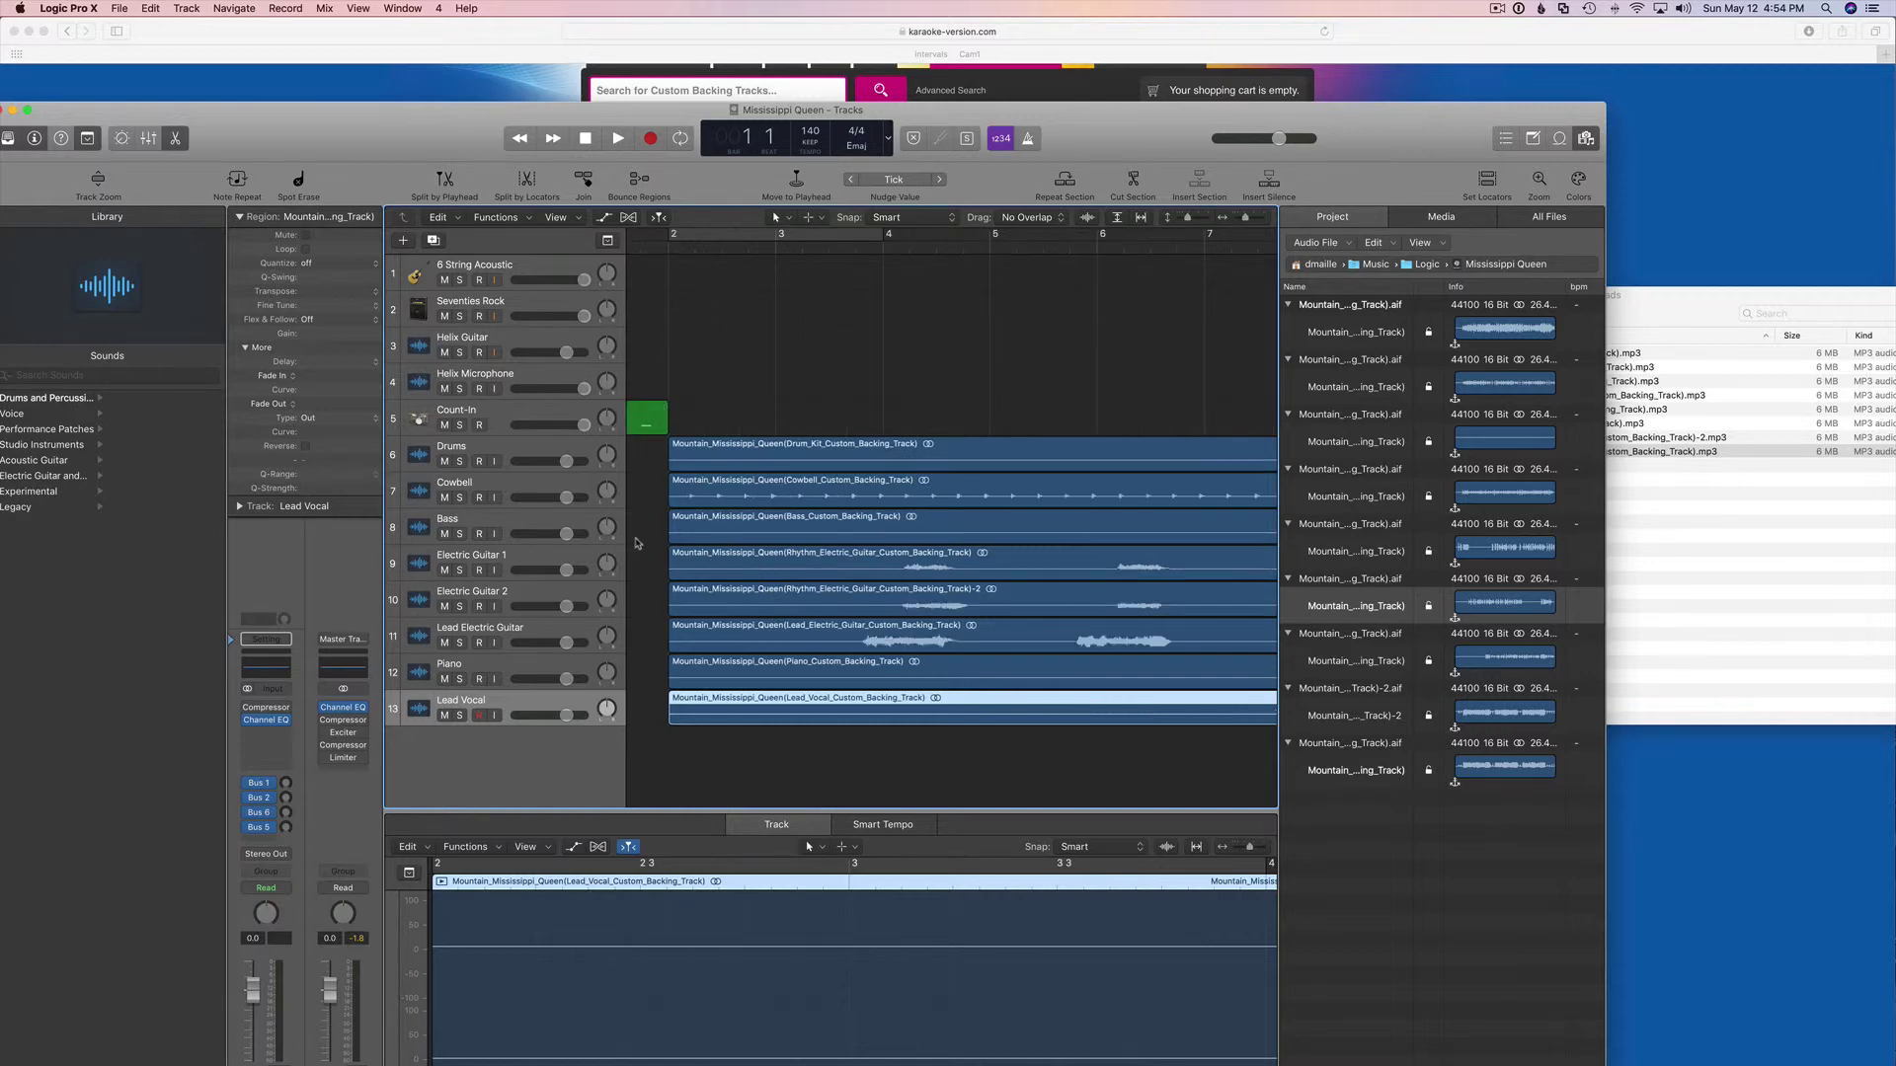
scroll(637, 544, "left", 3)
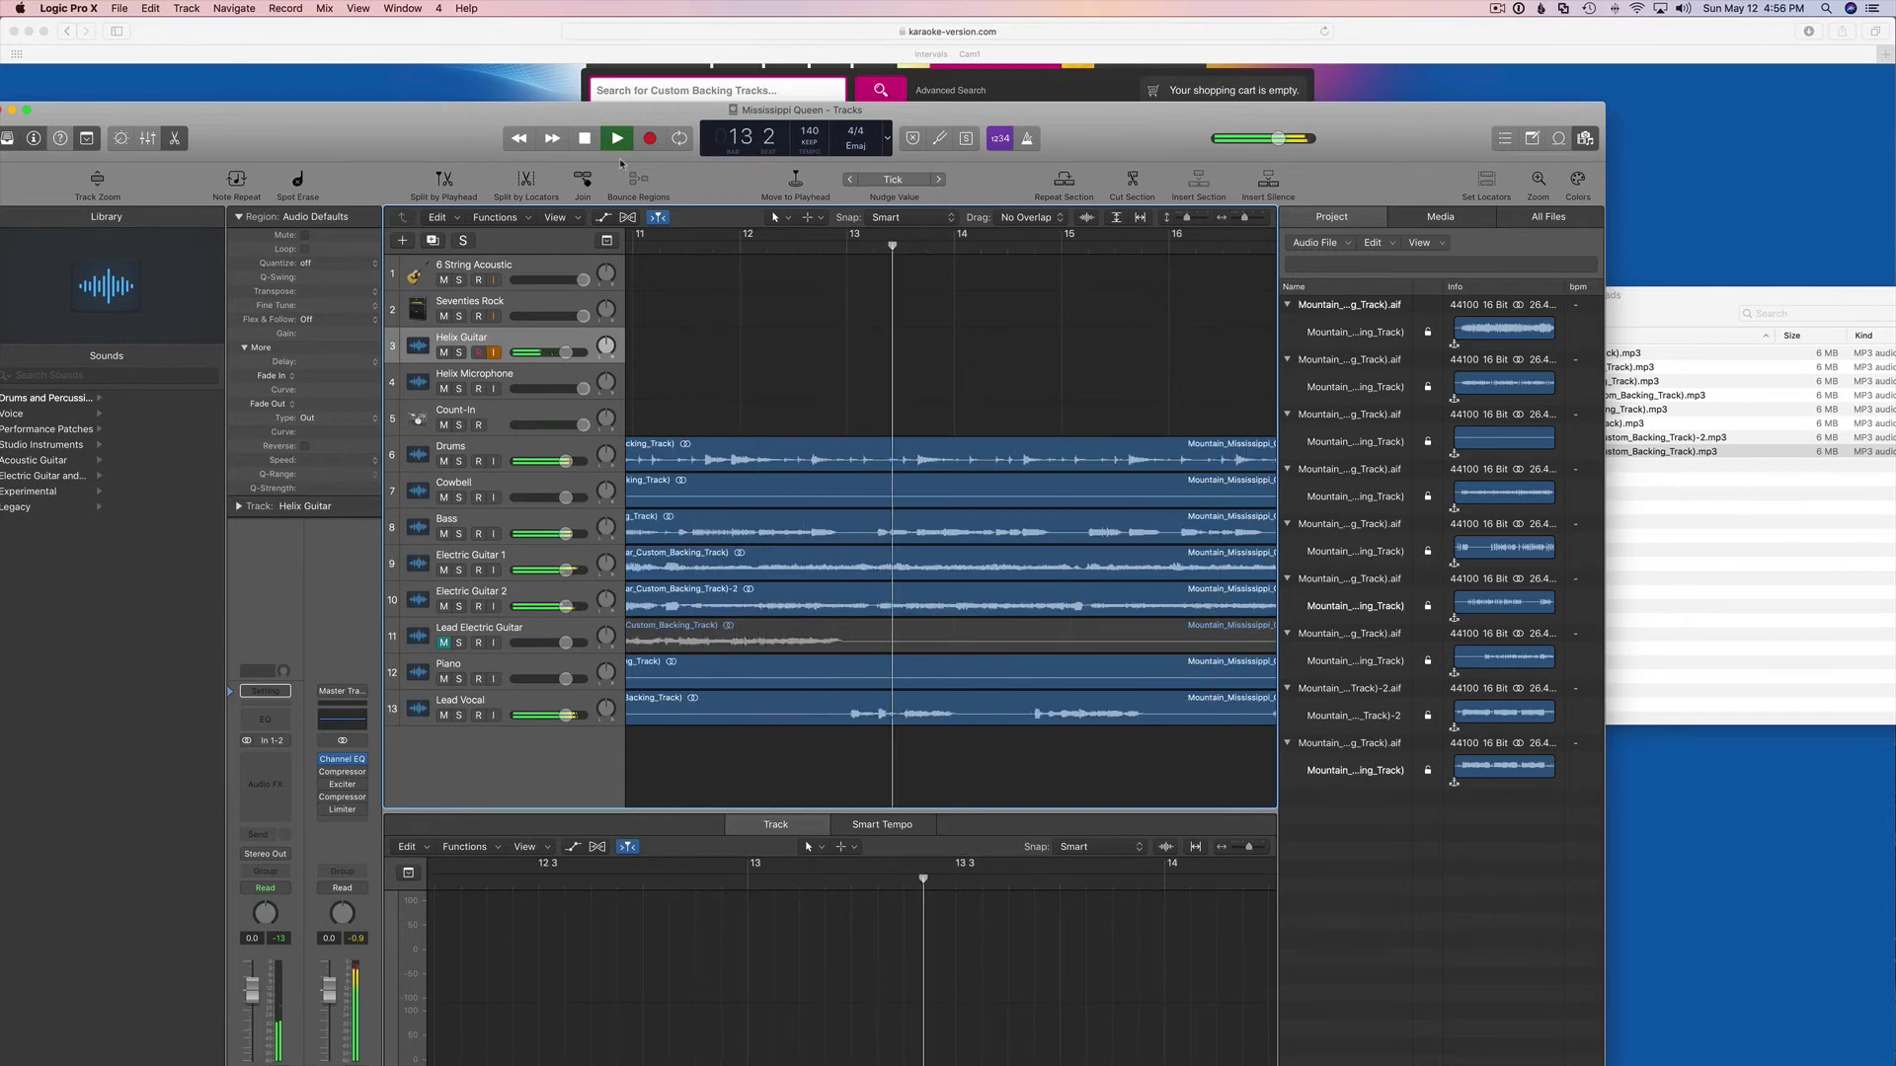
left_click(585, 139)
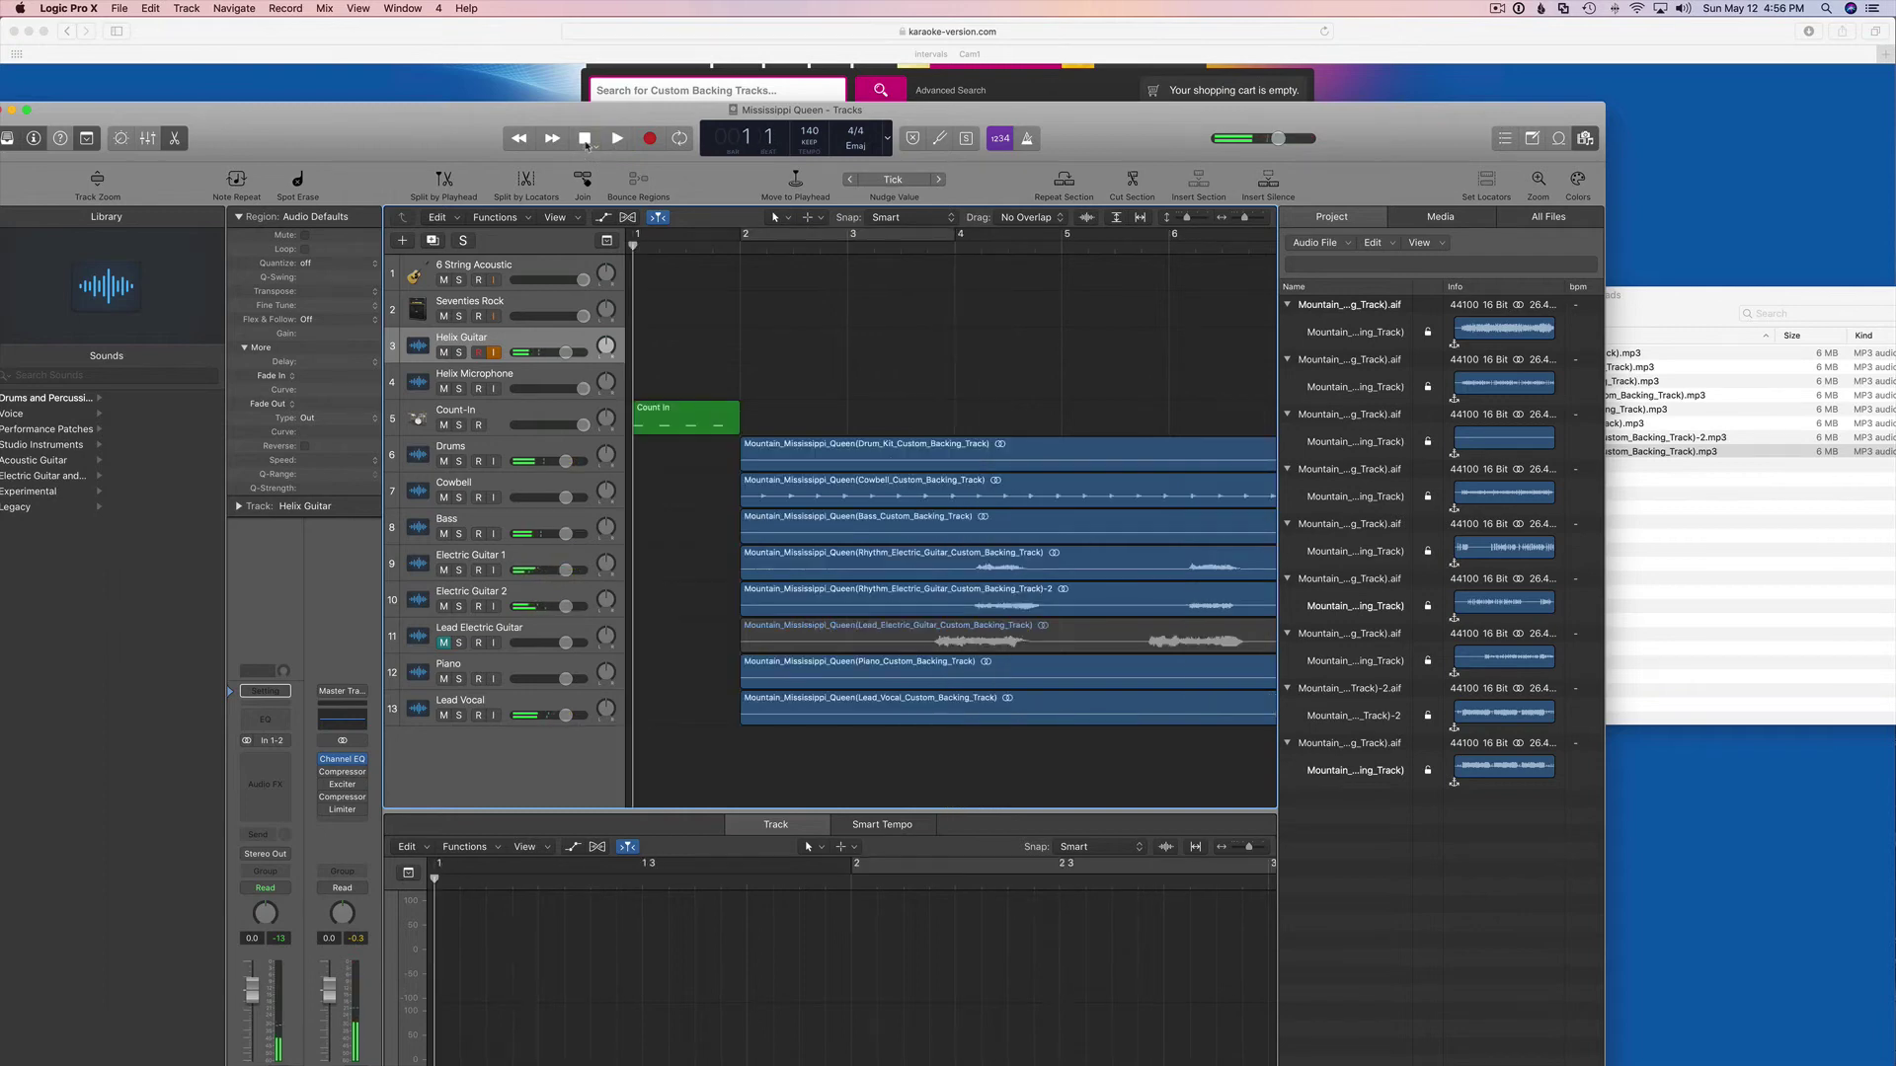